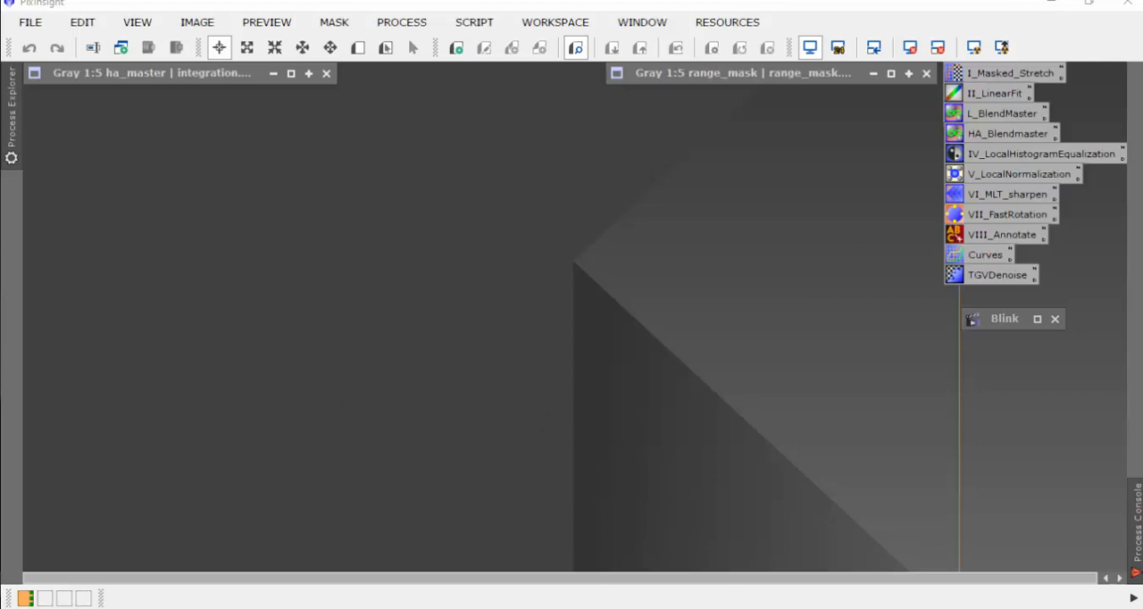
# Step: Switch to File Explorer and review the master reference file and the nebula frames in the Ha subfolder of process files
pyautogui.hotkey('alt', 'Tab')
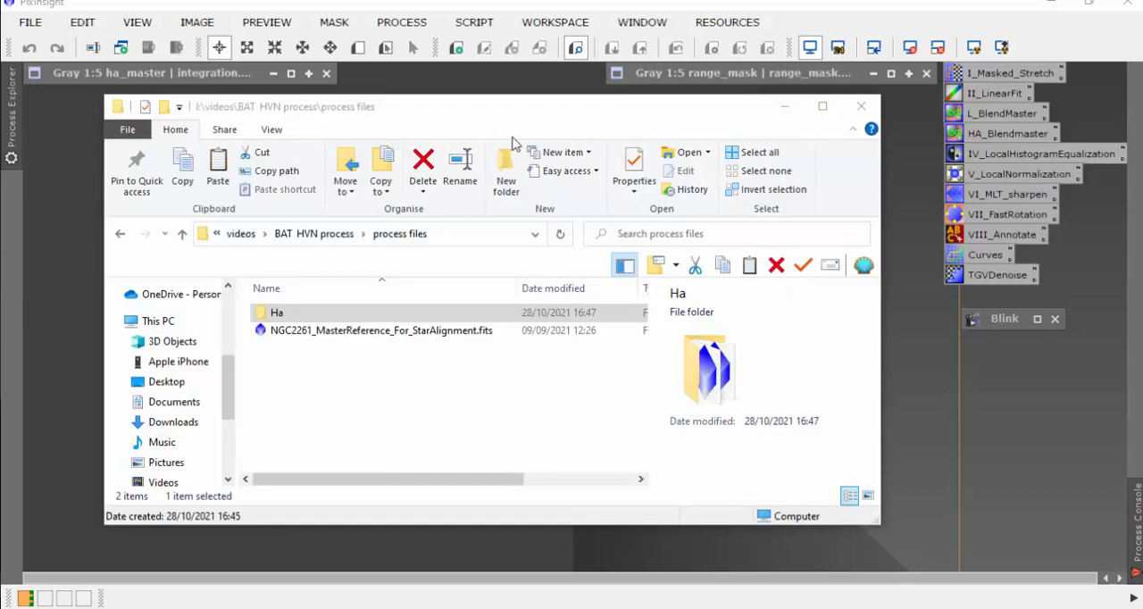
pyautogui.moveTo(525, 113); pyautogui.dragTo(535, 122)
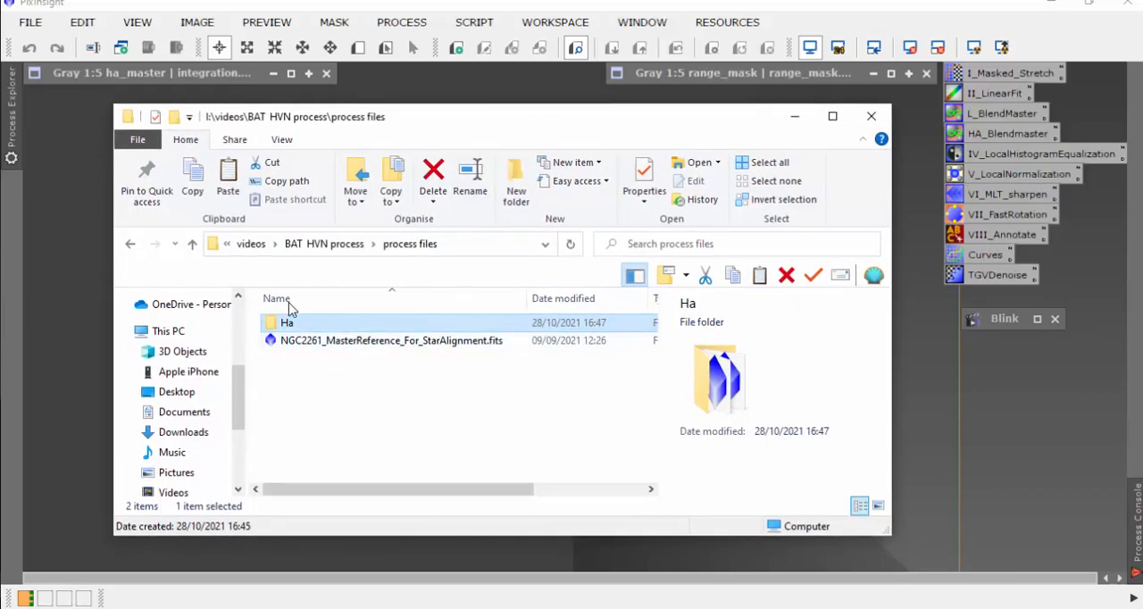
pyautogui.click(345, 345)
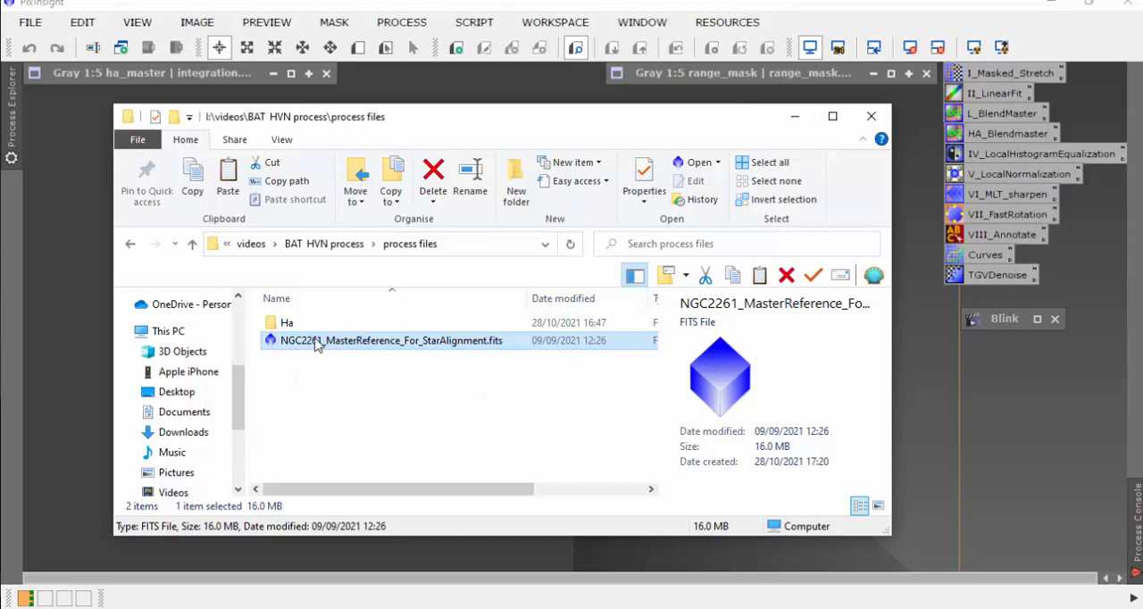
pyautogui.moveTo(320, 346); pyautogui.dragTo(291, 327)
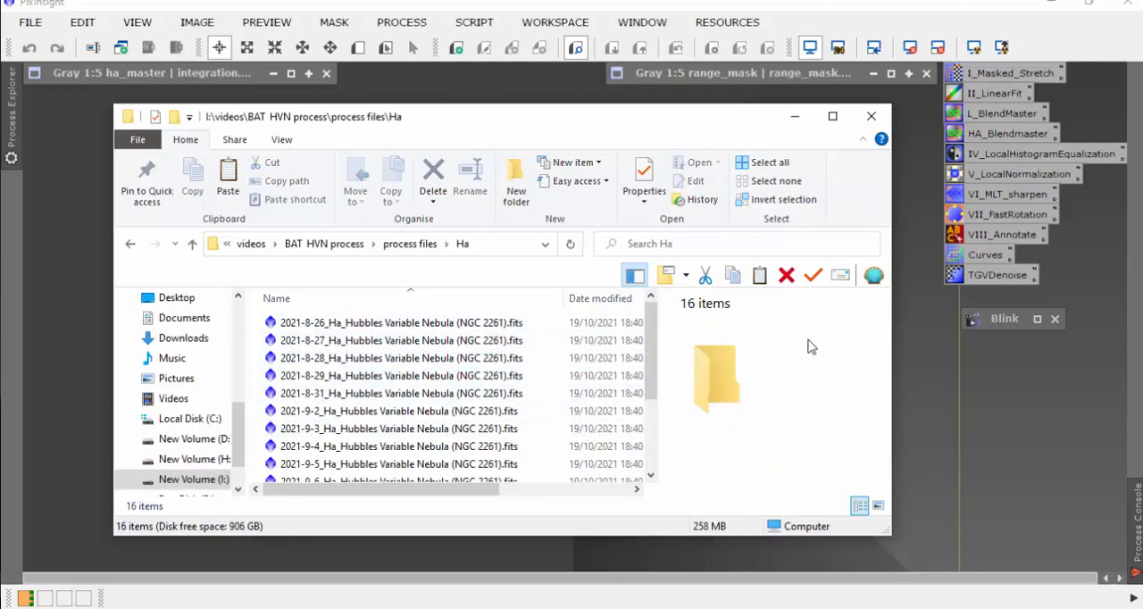
pyautogui.scroll(-2, 496, 407)
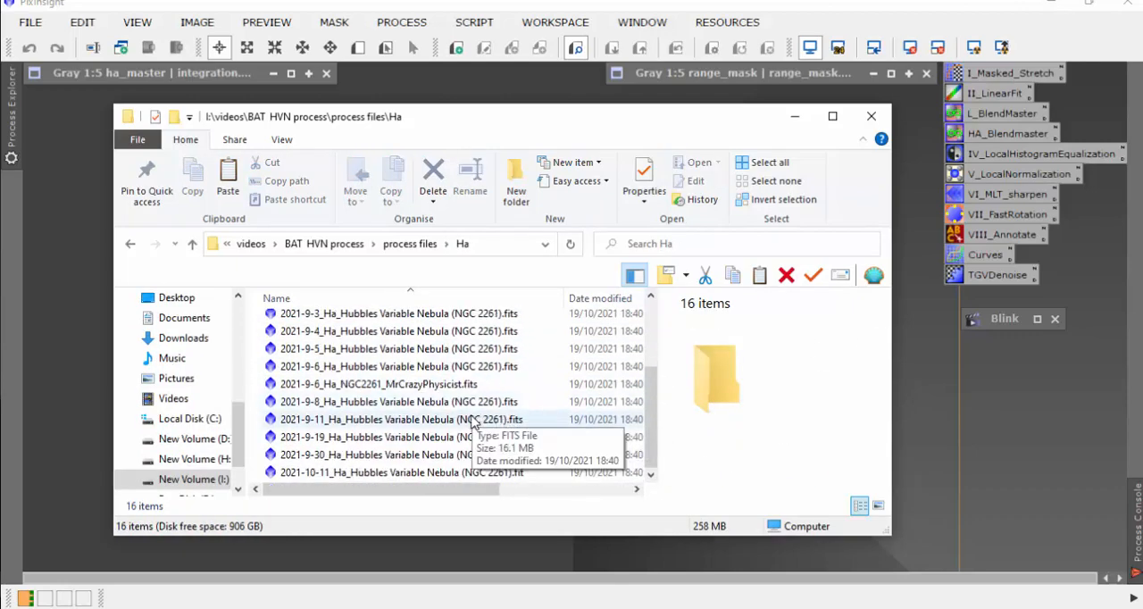
pyautogui.scroll(2, 487, 404)
pyautogui.scroll(-2, 482, 401)
pyautogui.scroll(2, 482, 401)
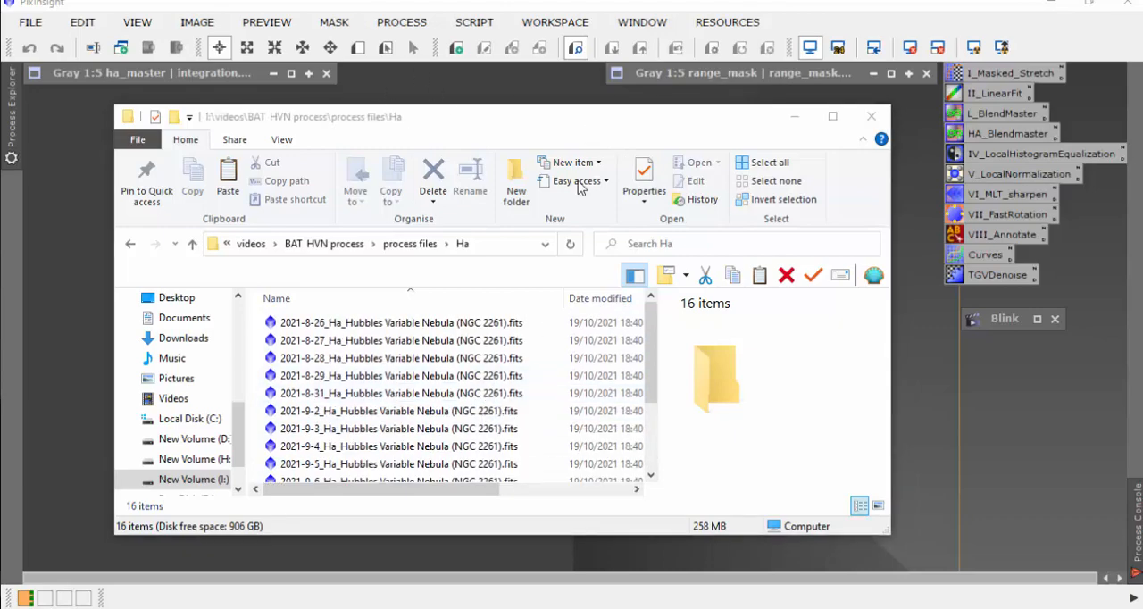
pyautogui.click(795, 117)
# Step: View the ha_master image, and play the loaded Ha frames as an animation in Blink
pyautogui.doubleClick(241, 73)
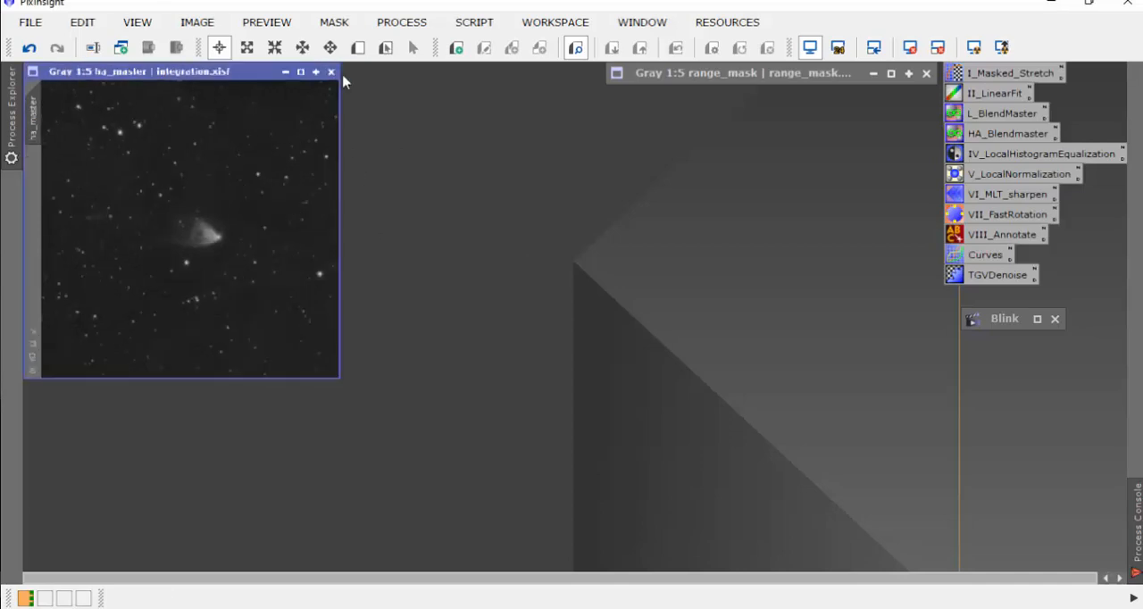
pyautogui.click(343, 77)
pyautogui.doubleClick(1004, 320)
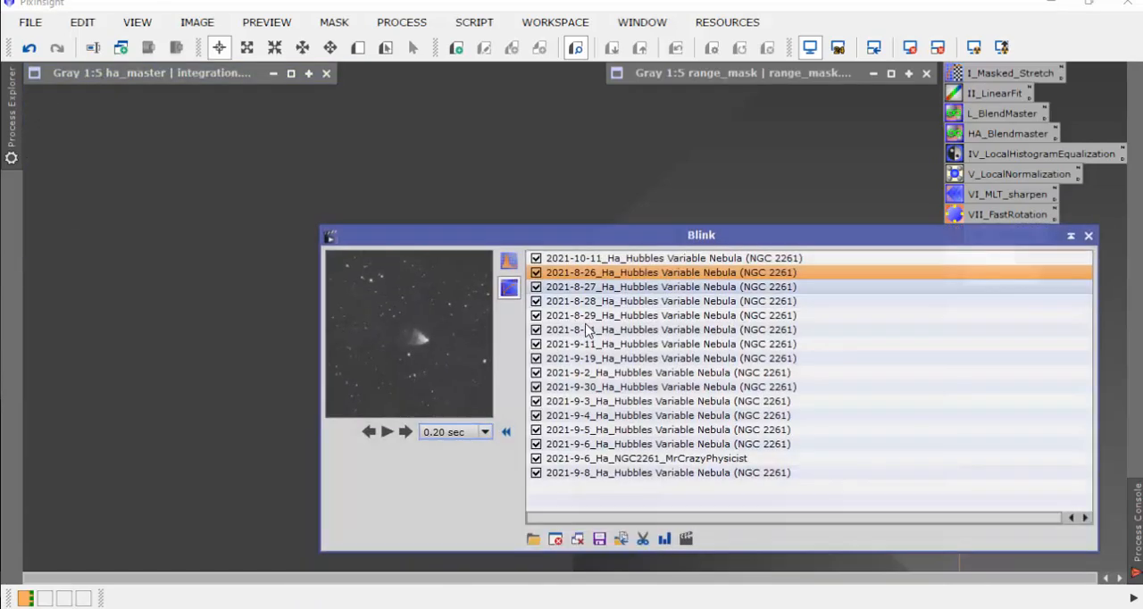
pyautogui.moveTo(728, 234); pyautogui.dragTo(793, 94)
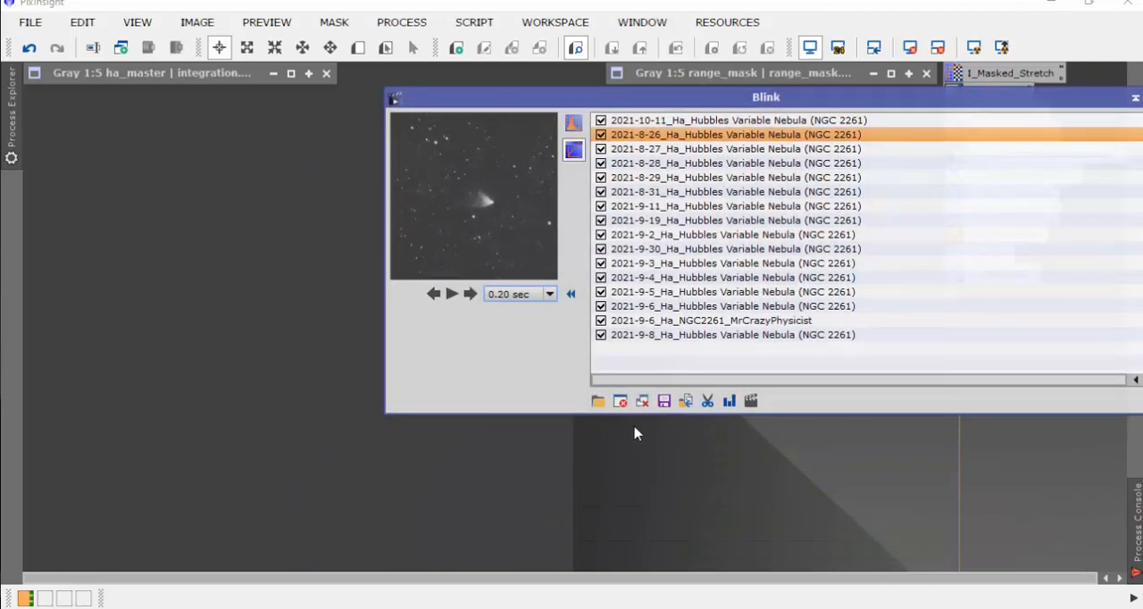
pyautogui.click(452, 298)
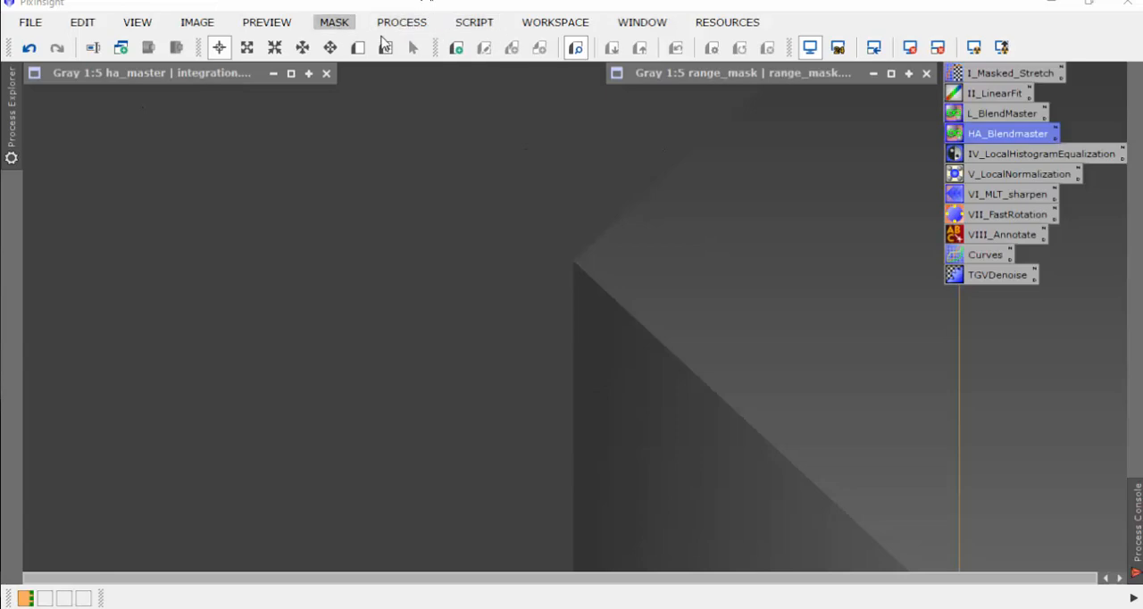
# Step: Open NGC2261_MasterReference_For_StarAlignment.fits from the process files folder and place its window beneath the ha_master title bar
pyautogui.doubleClick(432, 163)
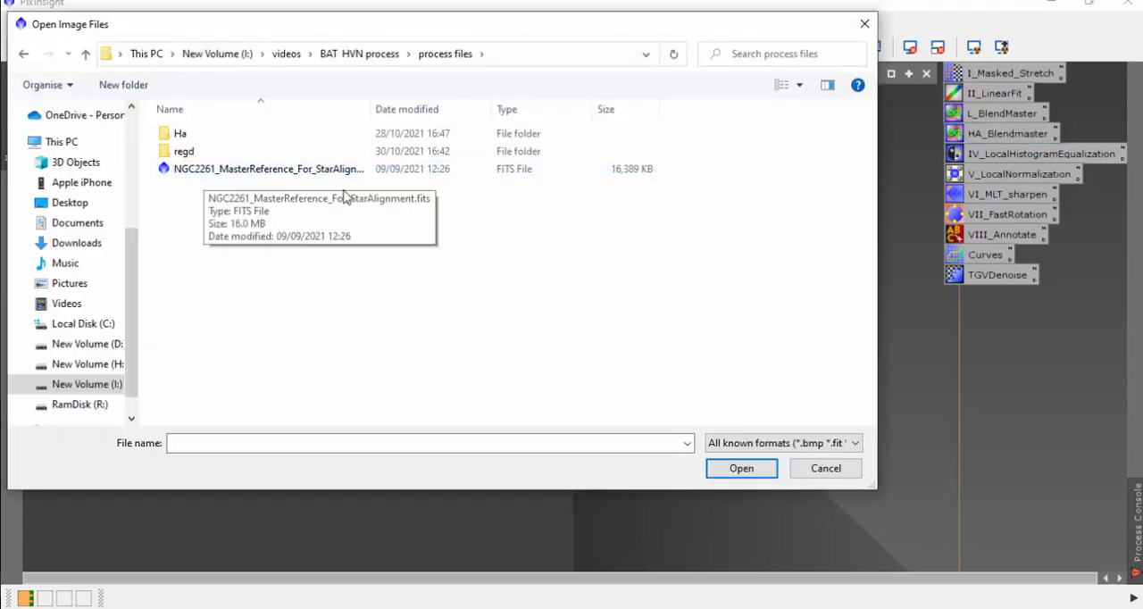
pyautogui.click(259, 171)
pyautogui.doubleClick(259, 172)
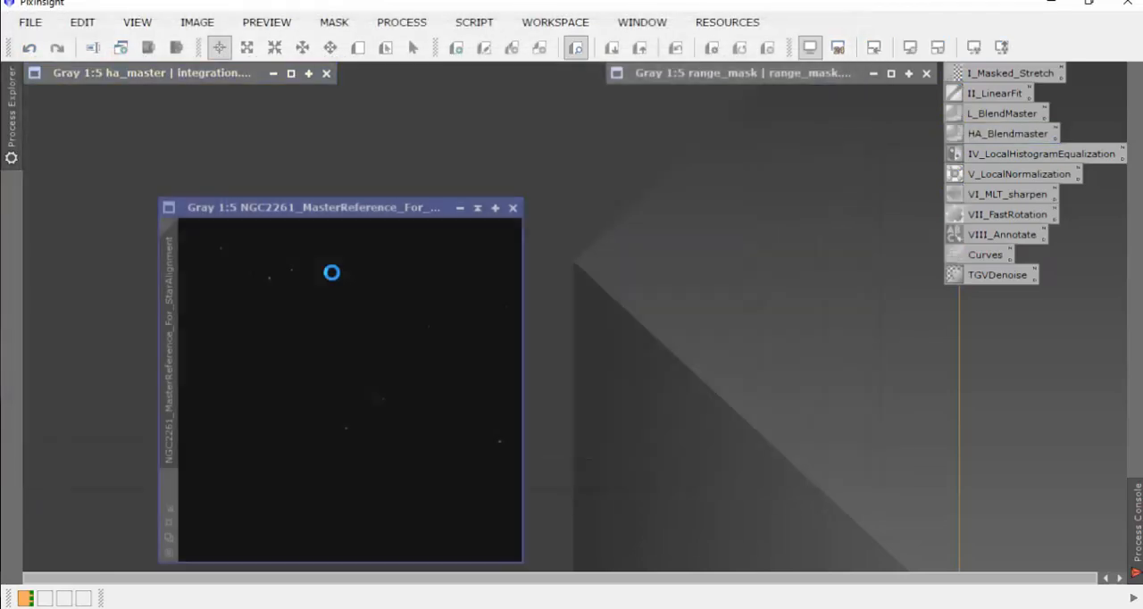
pyautogui.moveTo(386, 212); pyautogui.dragTo(256, 128)
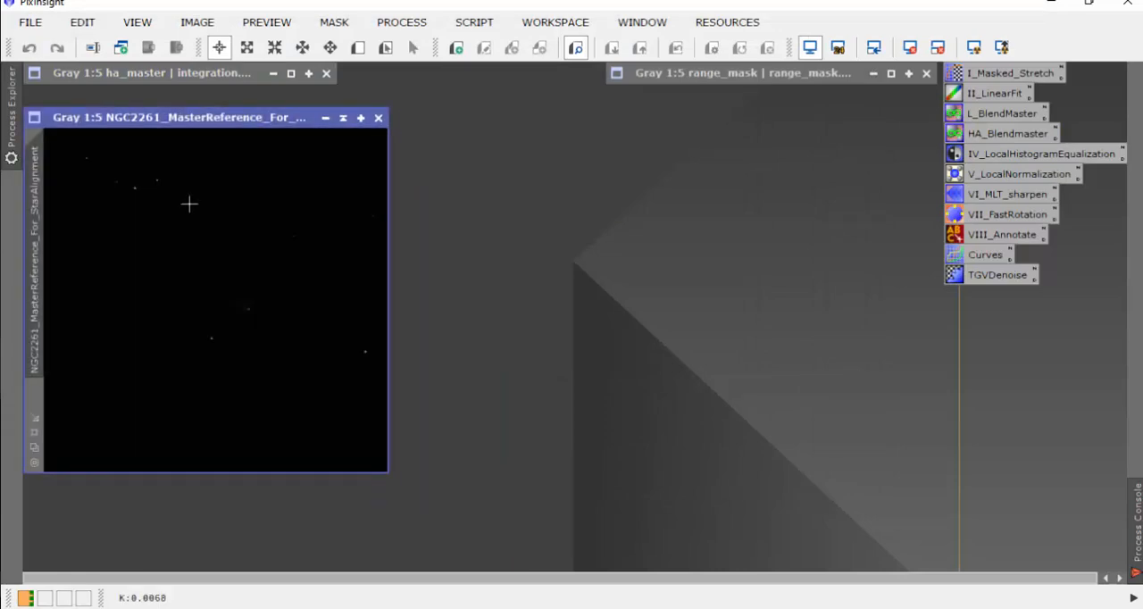
# Step: Open the StarAlignment process and set the NGC2261_MasterReference_For_StarAlignment view as its reference image
pyautogui.click(402, 21)
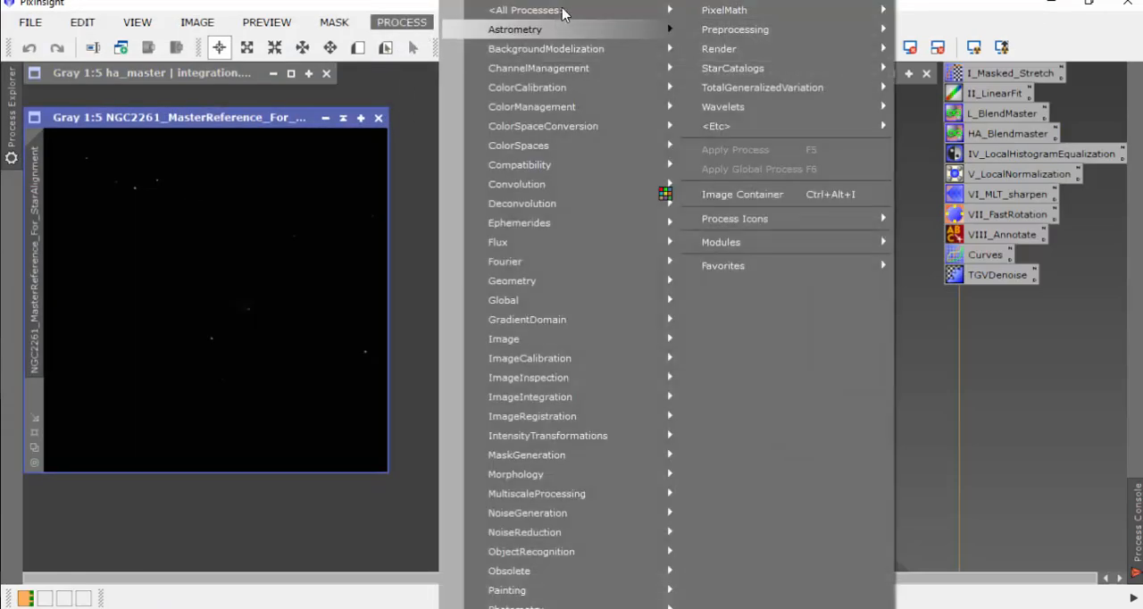
pyautogui.moveTo(558, 15)
pyautogui.click(638, 158)
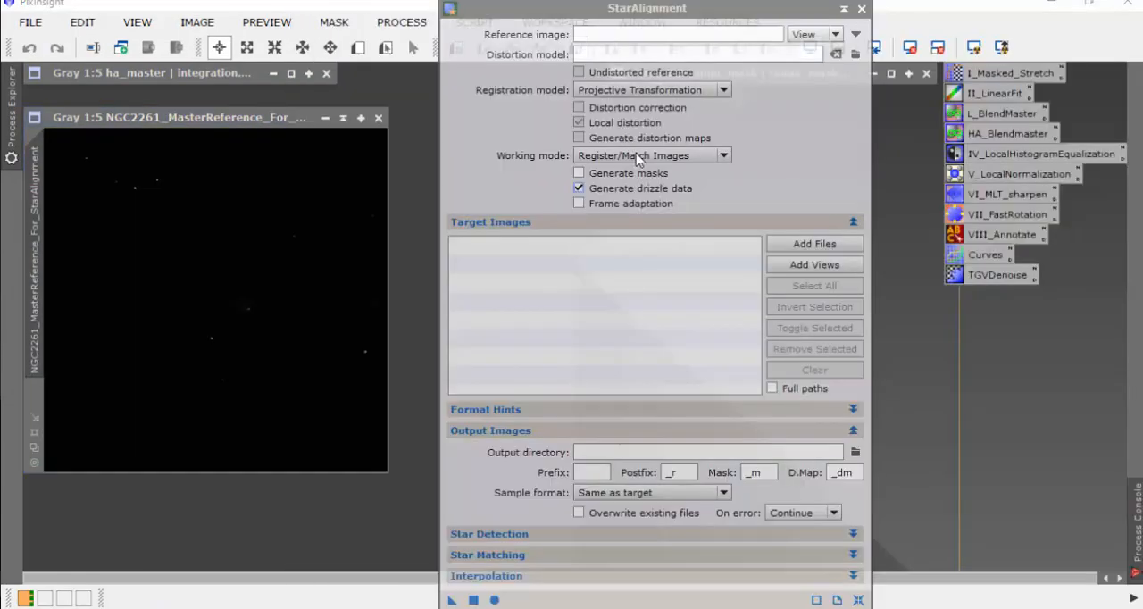
pyautogui.click(856, 34)
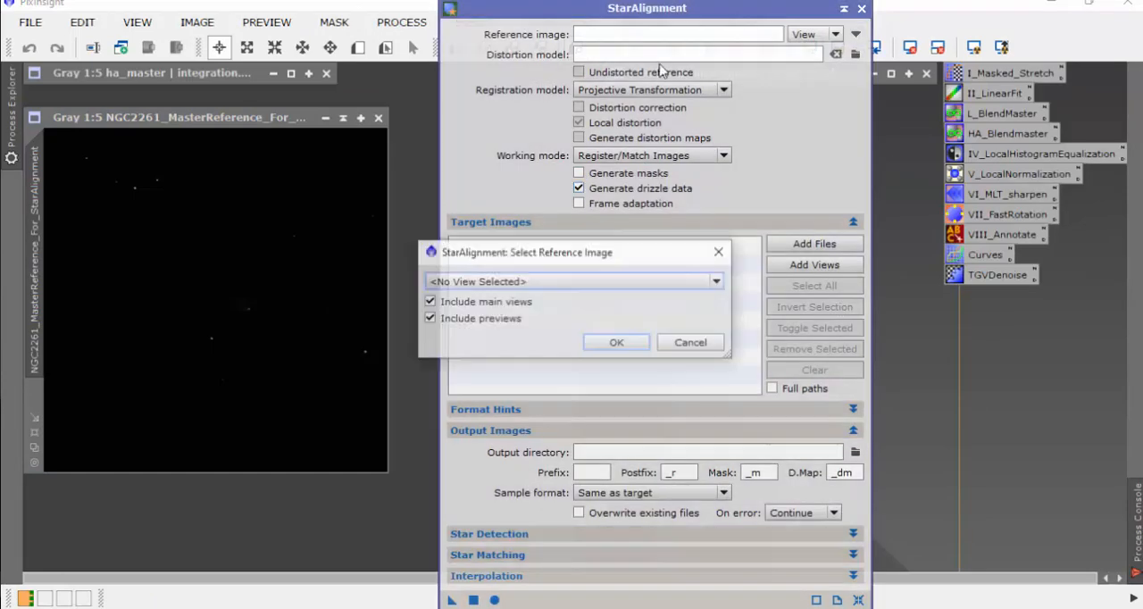
pyautogui.click(717, 281)
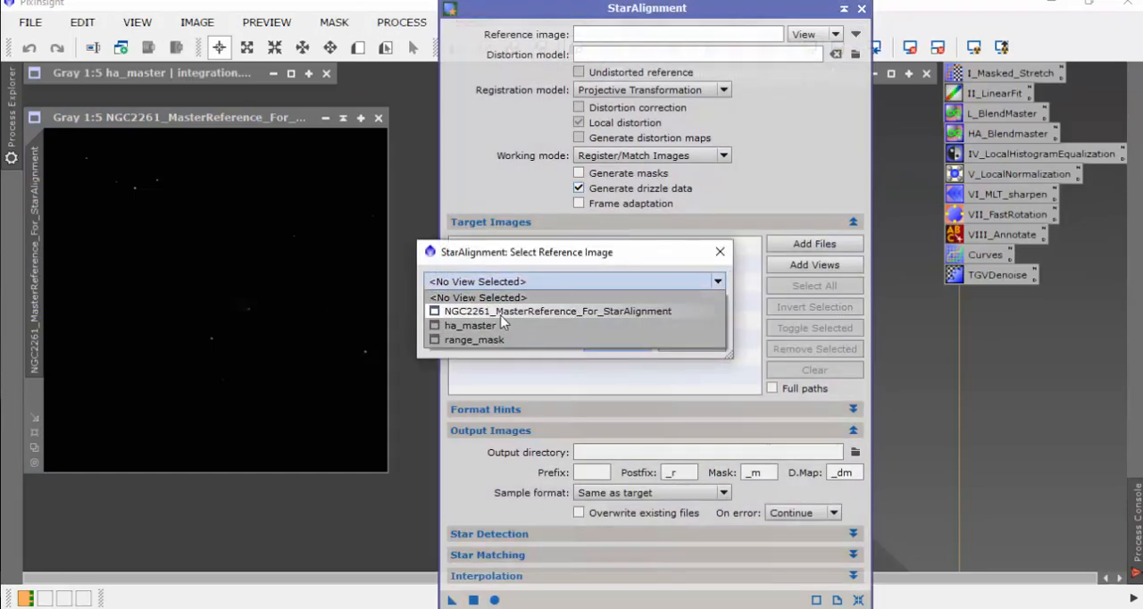
pyautogui.click(622, 314)
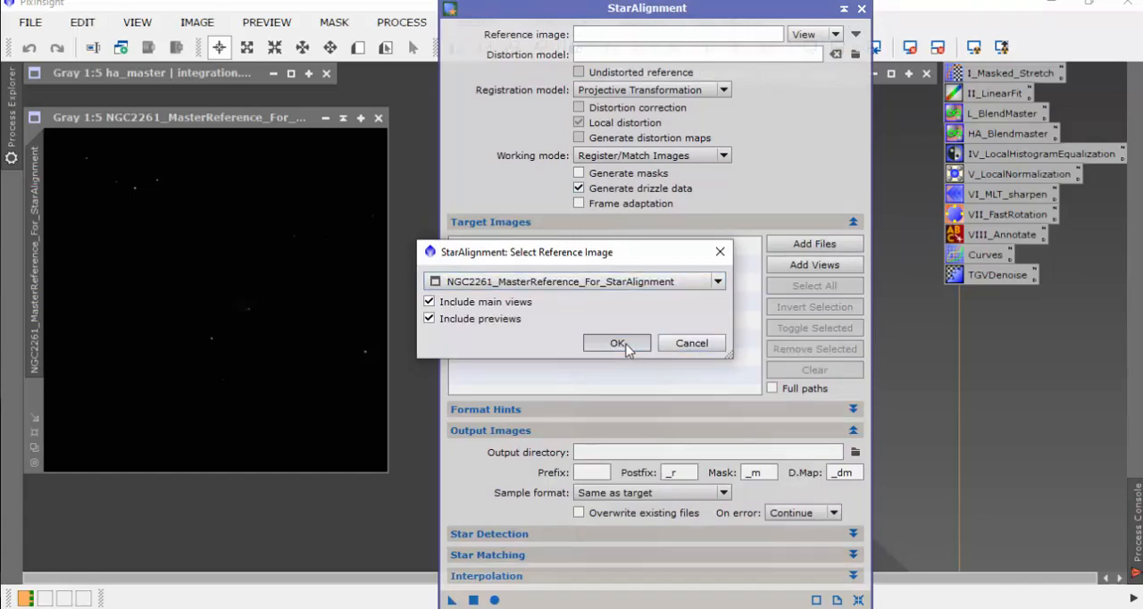
pyautogui.click(620, 345)
# Step: Add all the FITS frames in the Ha folder as StarAlignment target images
pyautogui.click(810, 250)
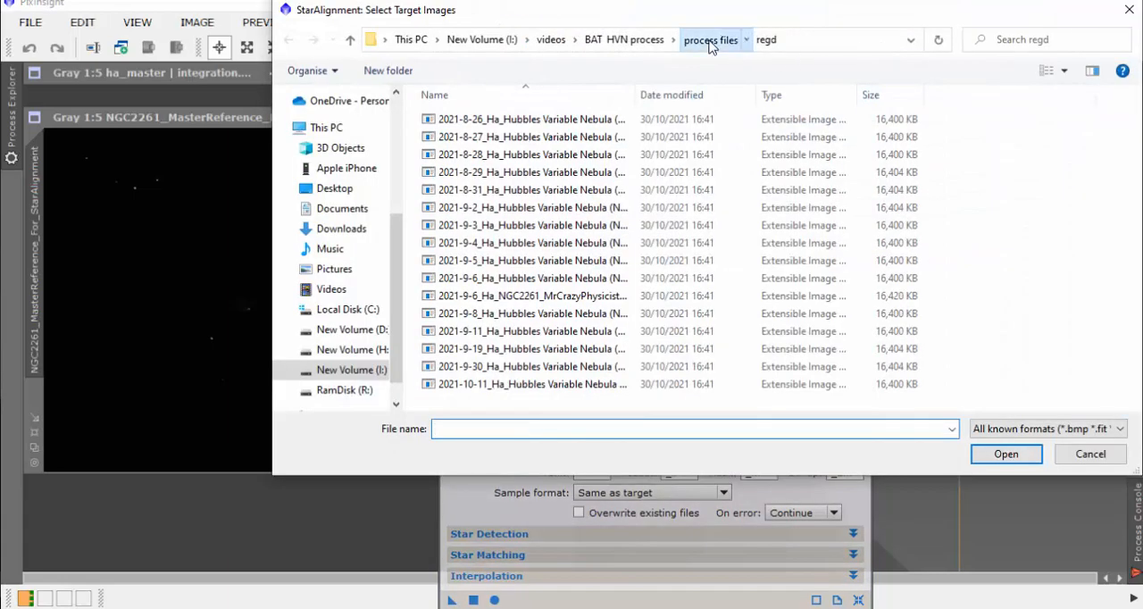
pyautogui.click(708, 40)
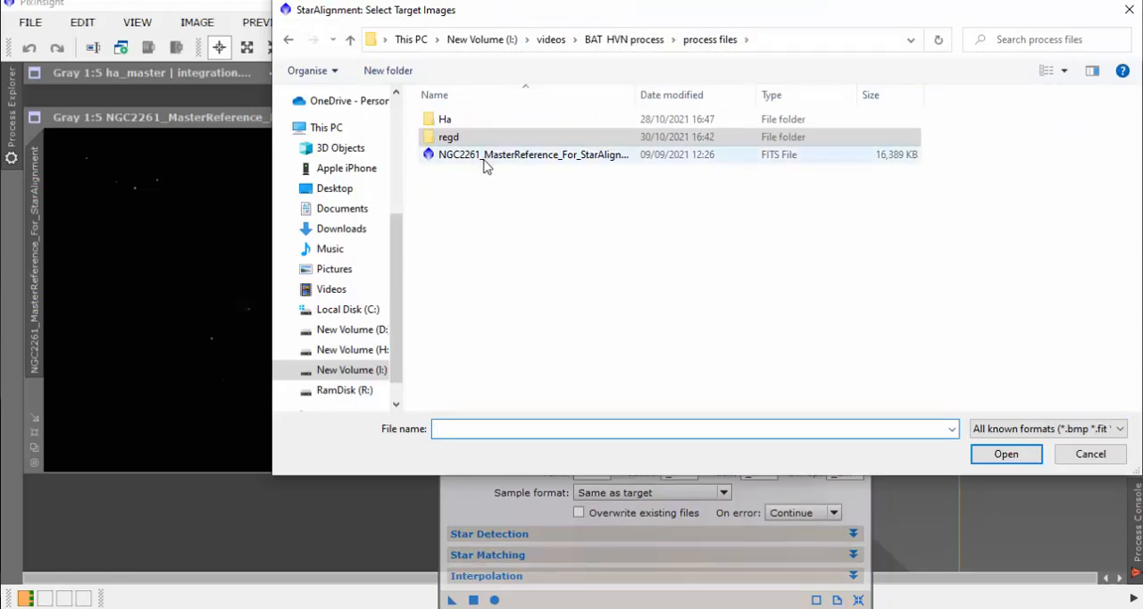
pyautogui.doubleClick(447, 120)
pyautogui.click(525, 163)
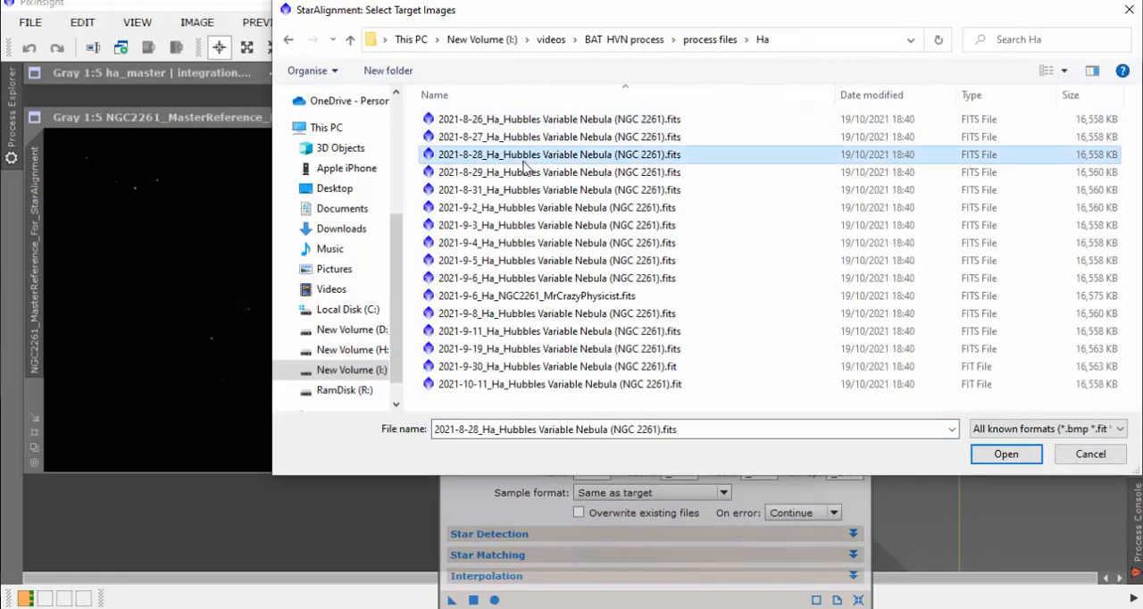
pyautogui.hotkey('ctrl', 'a')
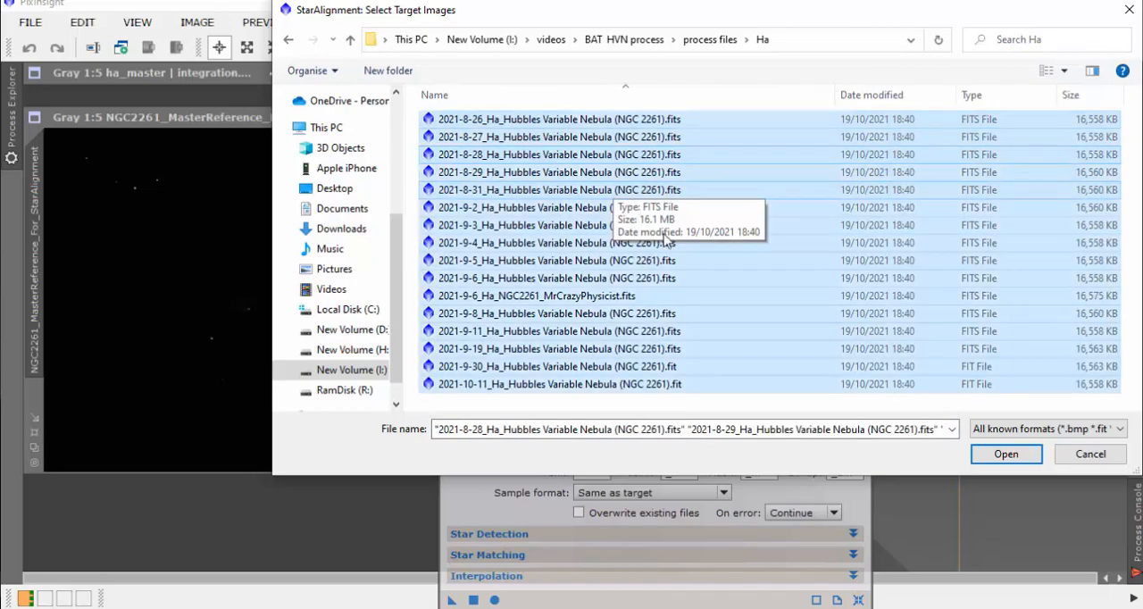
pyautogui.press('Return')
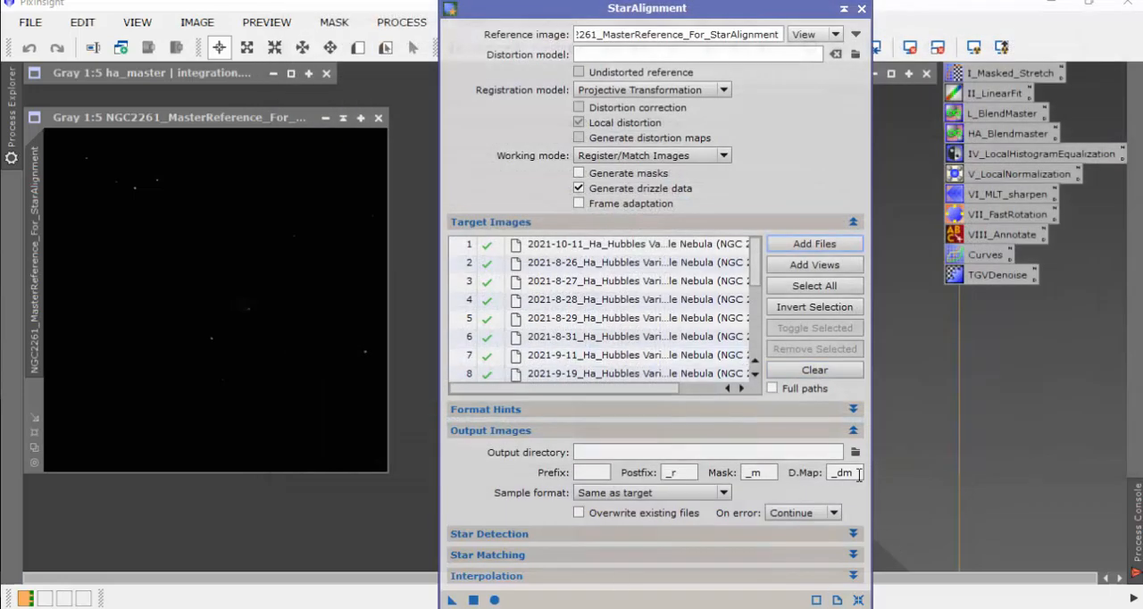
# Step: Set the StarAlignment output directory to the regd folder inside process files
pyautogui.click(856, 452)
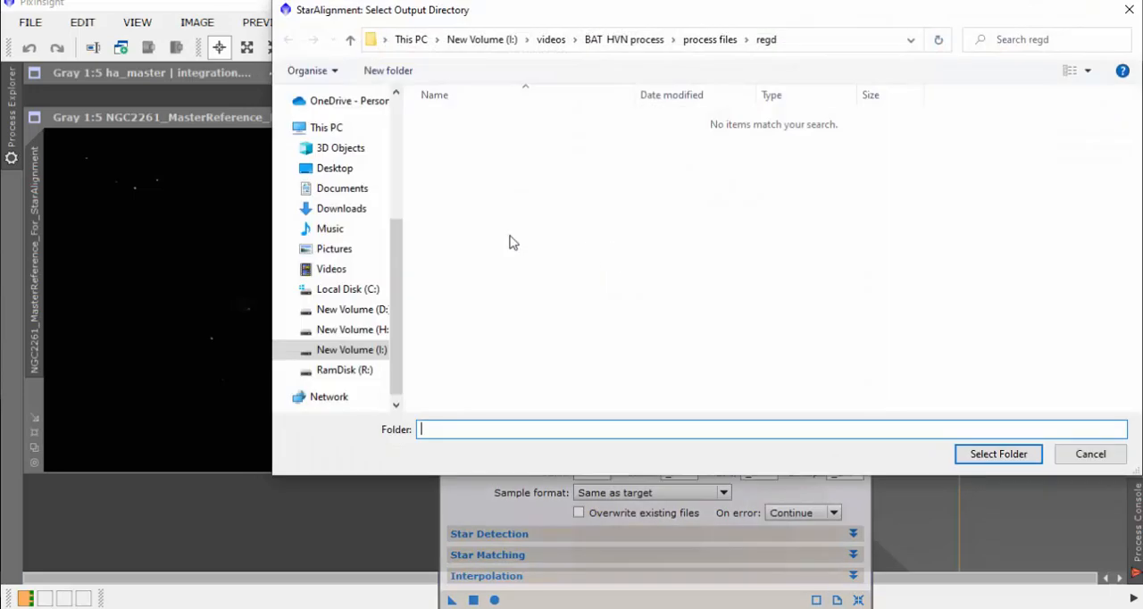
pyautogui.click(766, 40)
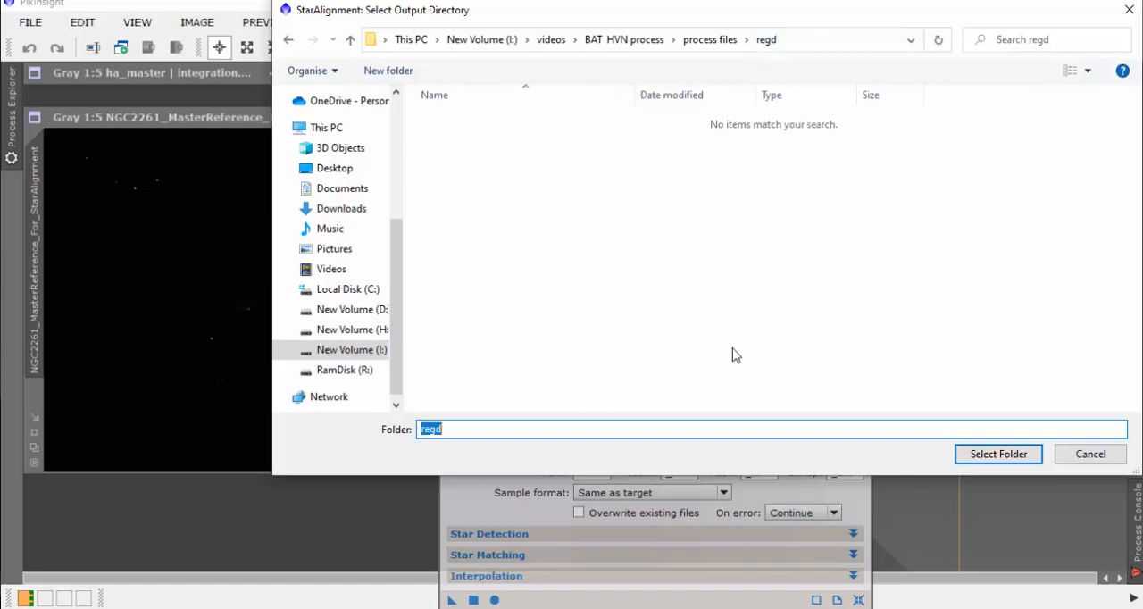
pyautogui.click(1001, 454)
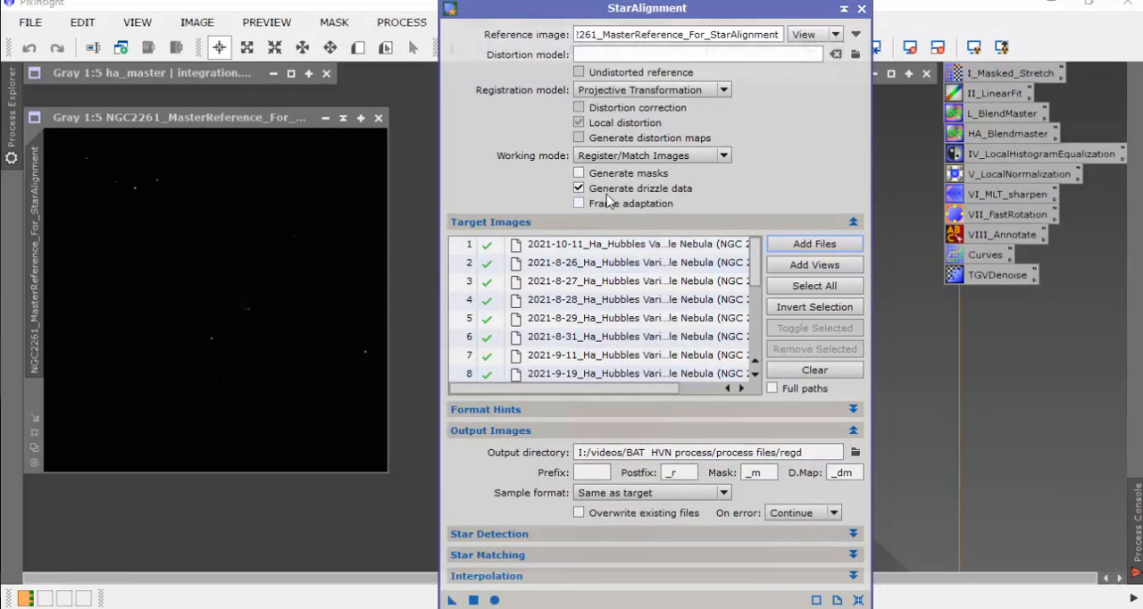
# Step: Run StarAlignment globally with drizzle data generation off and overwriting of existing files on, and close the reference image
pyautogui.click(579, 189)
pyautogui.click(579, 513)
pyautogui.click(495, 601)
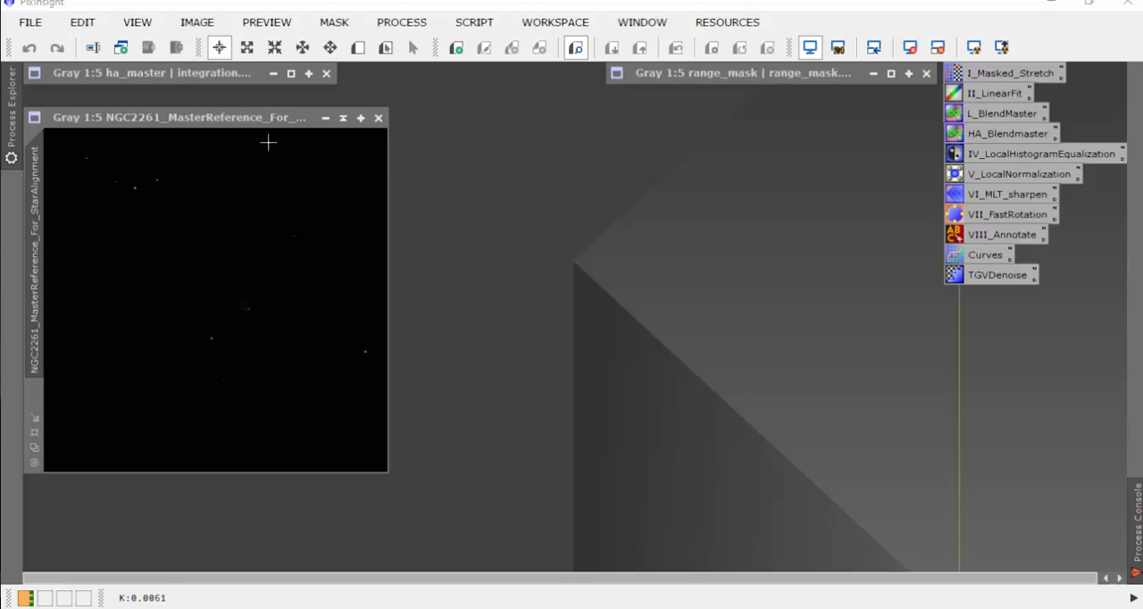
pyautogui.click(379, 119)
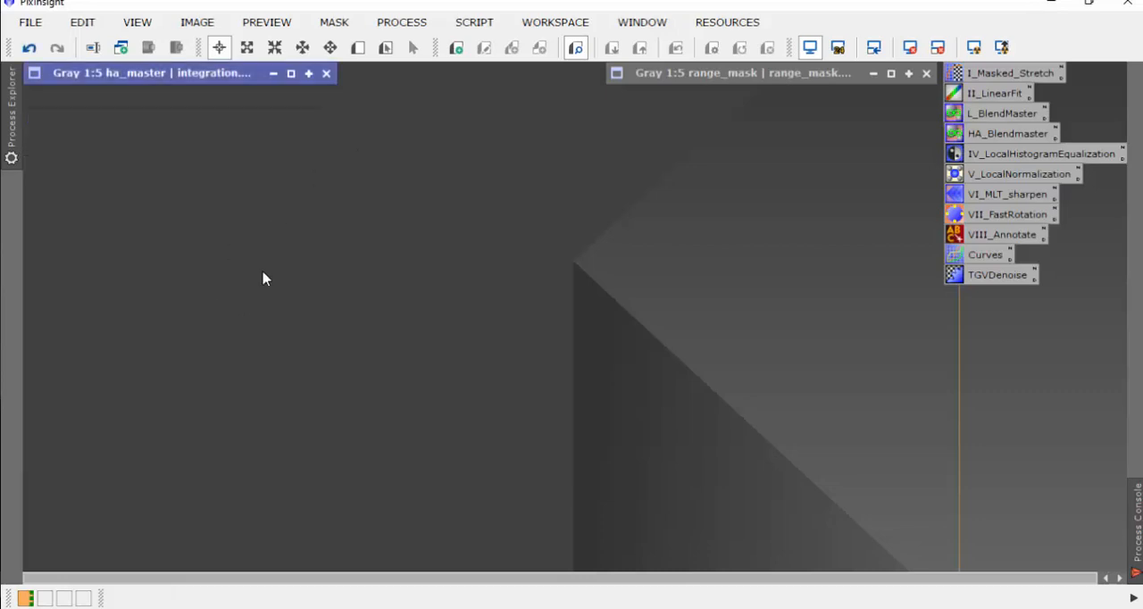
# Step: Open the ImageIntegration process and add all the registered frames from the regd folder as input images
pyautogui.click(393, 22)
pyautogui.moveTo(500, 12)
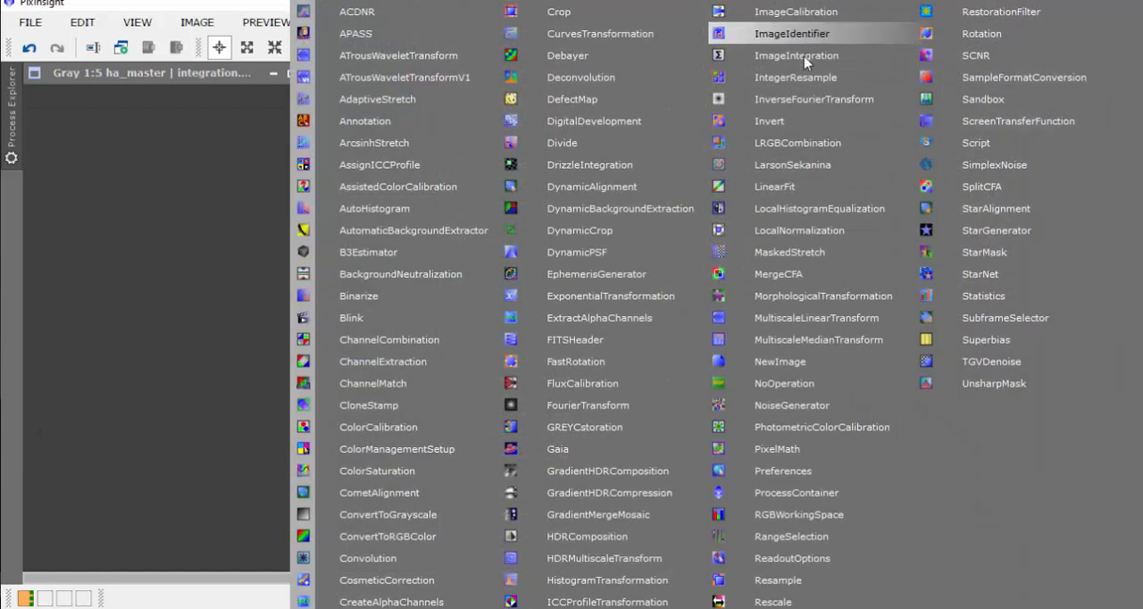
pyautogui.click(830, 54)
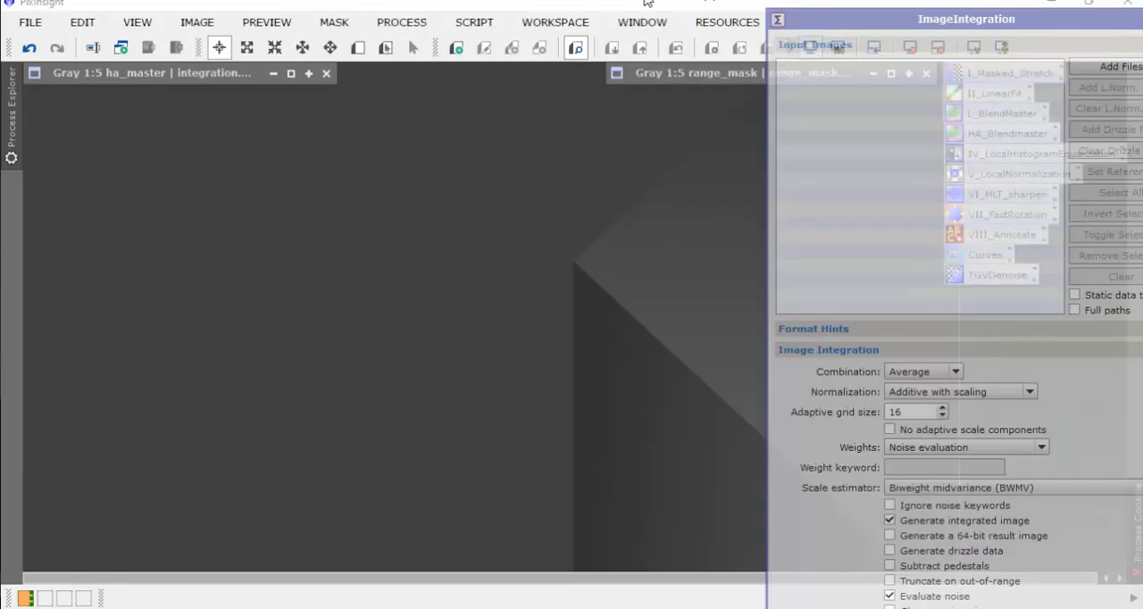
pyautogui.moveTo(923, 12); pyautogui.dragTo(568, 13)
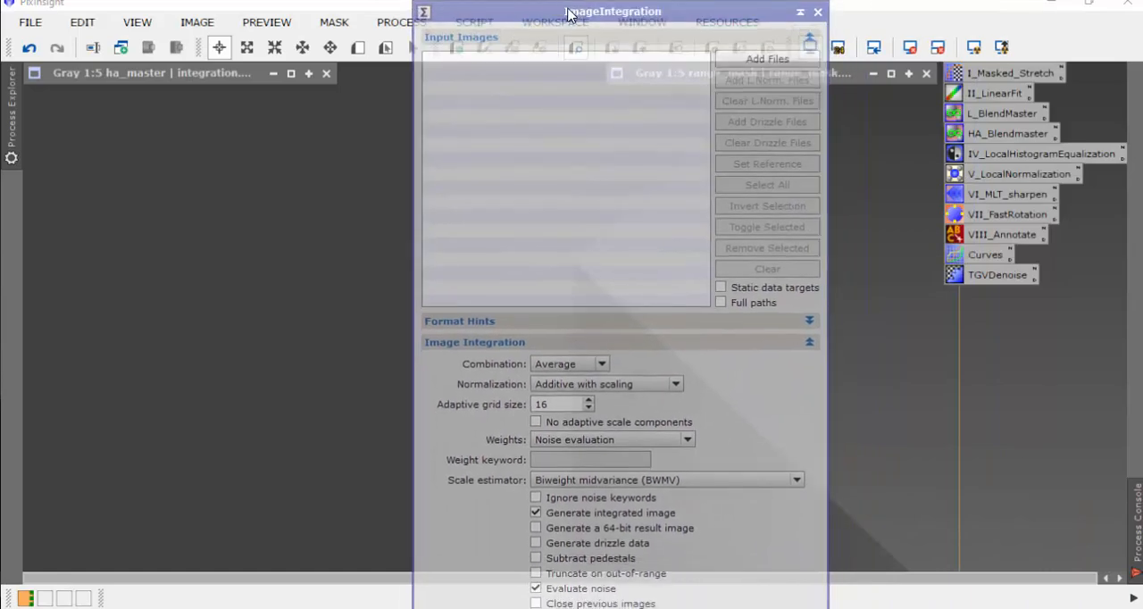
pyautogui.click(746, 58)
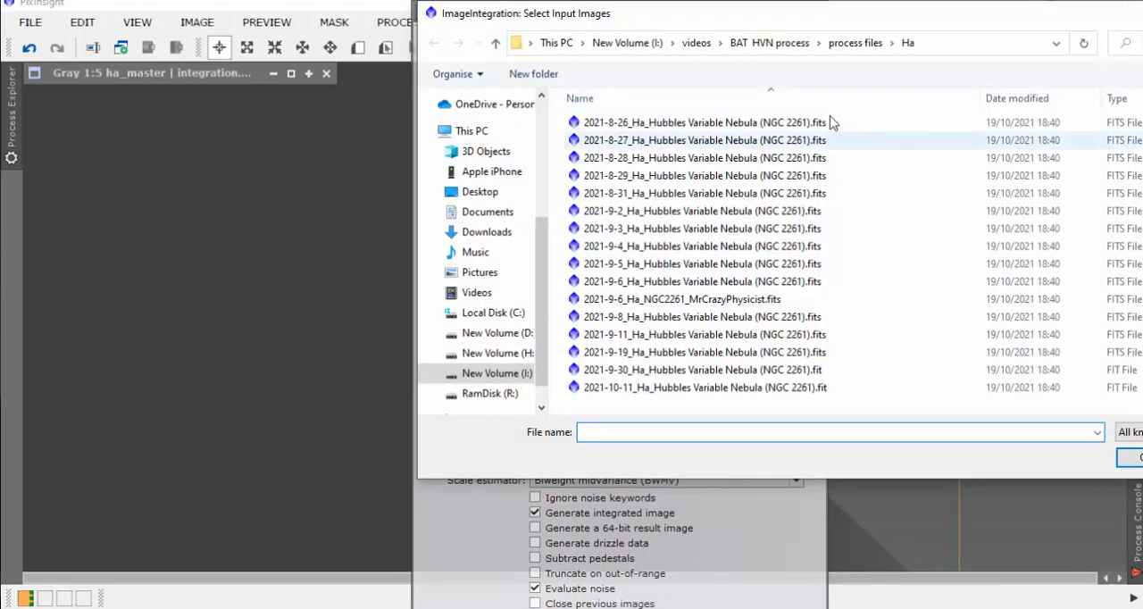
pyautogui.click(703, 42)
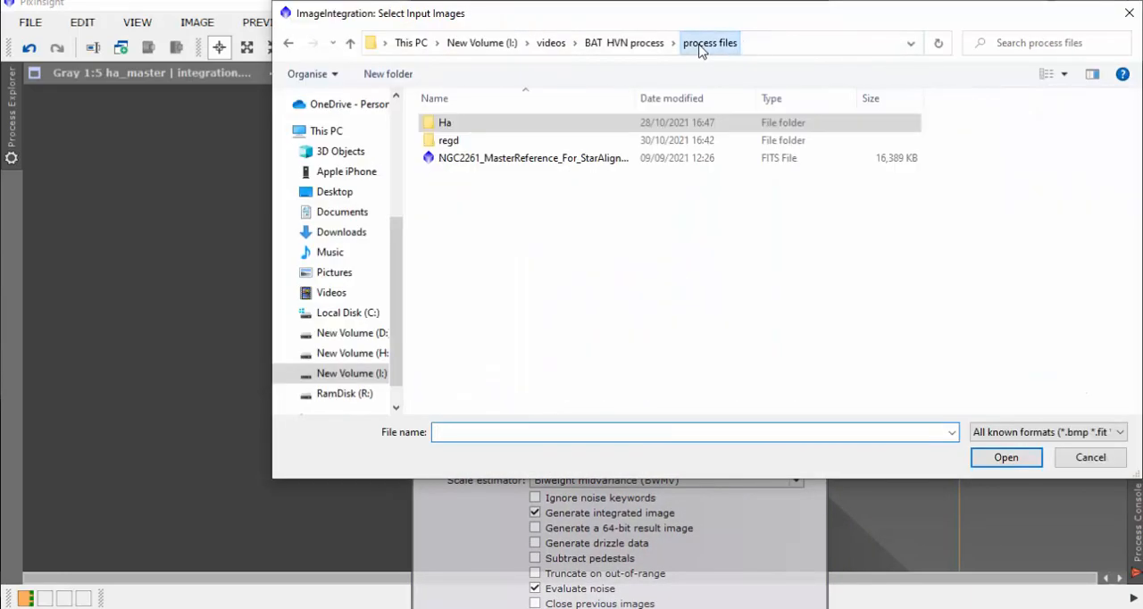
pyautogui.doubleClick(449, 143)
pyautogui.click(538, 213)
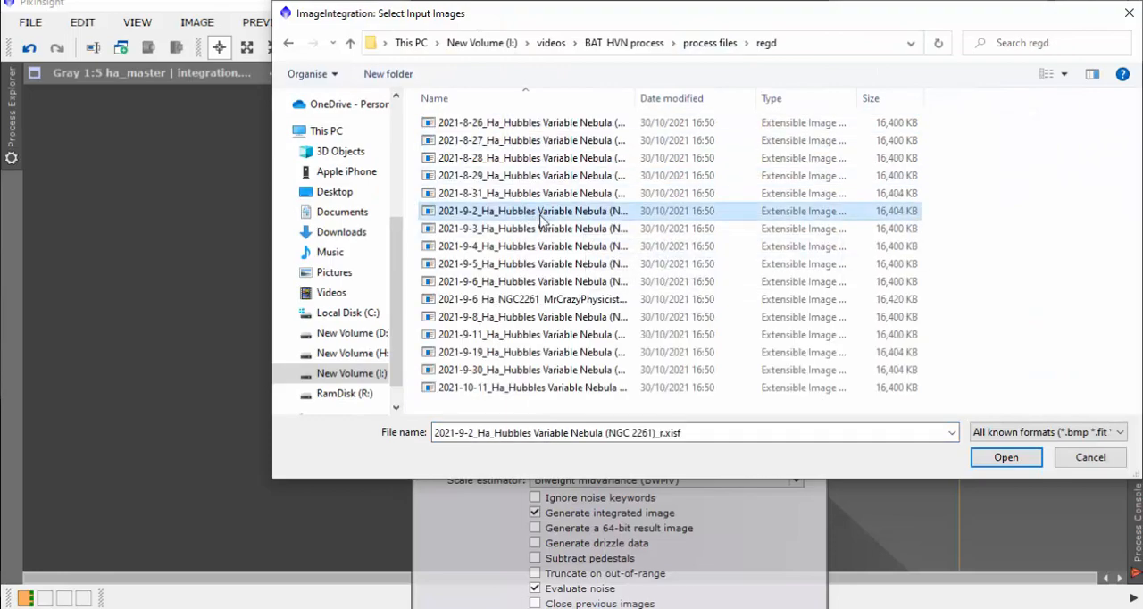
pyautogui.hotkey('ctrl', 'a')
pyautogui.click(1006, 457)
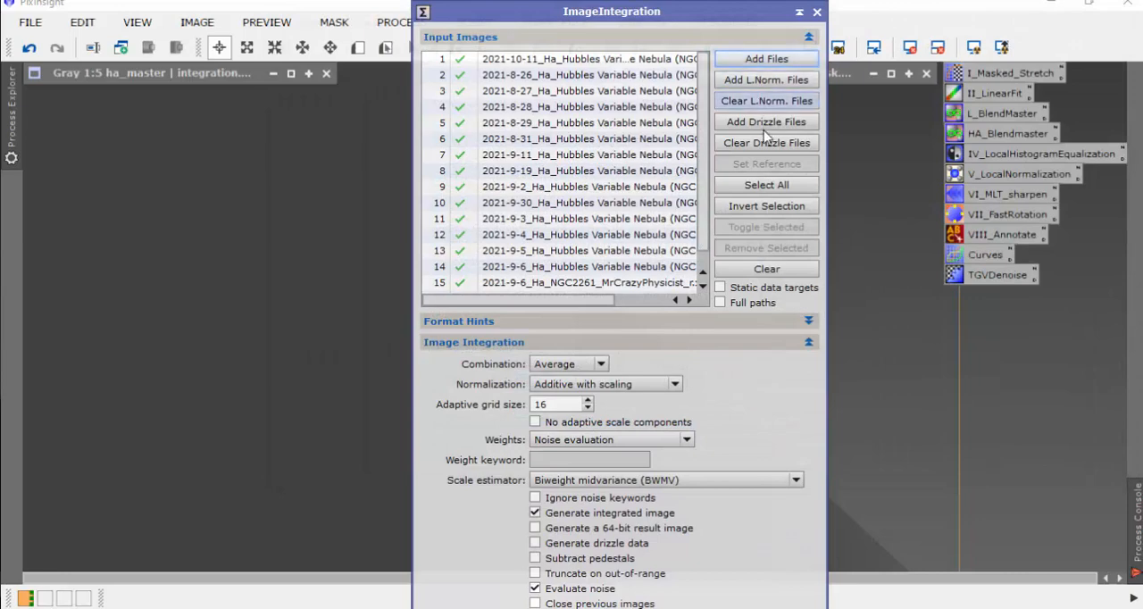
# Step: Run ImageIntegration globally on the registered frames with Average combination, Additive with scaling normalization and Noise evaluation weights
pyautogui.click(807, 38)
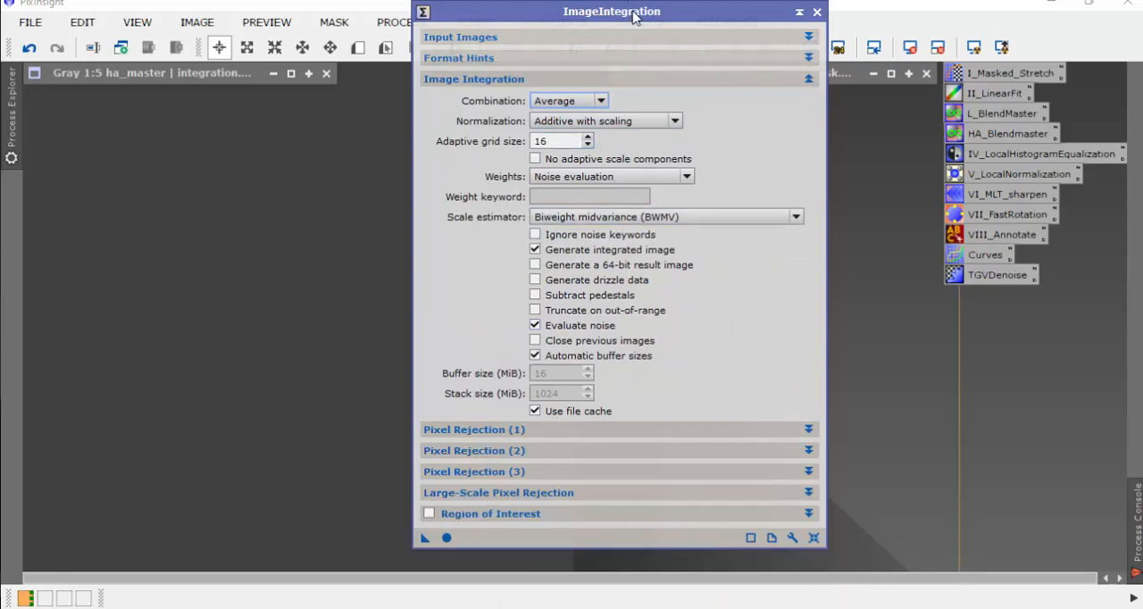
pyautogui.moveTo(633, 17); pyautogui.dragTo(686, 9)
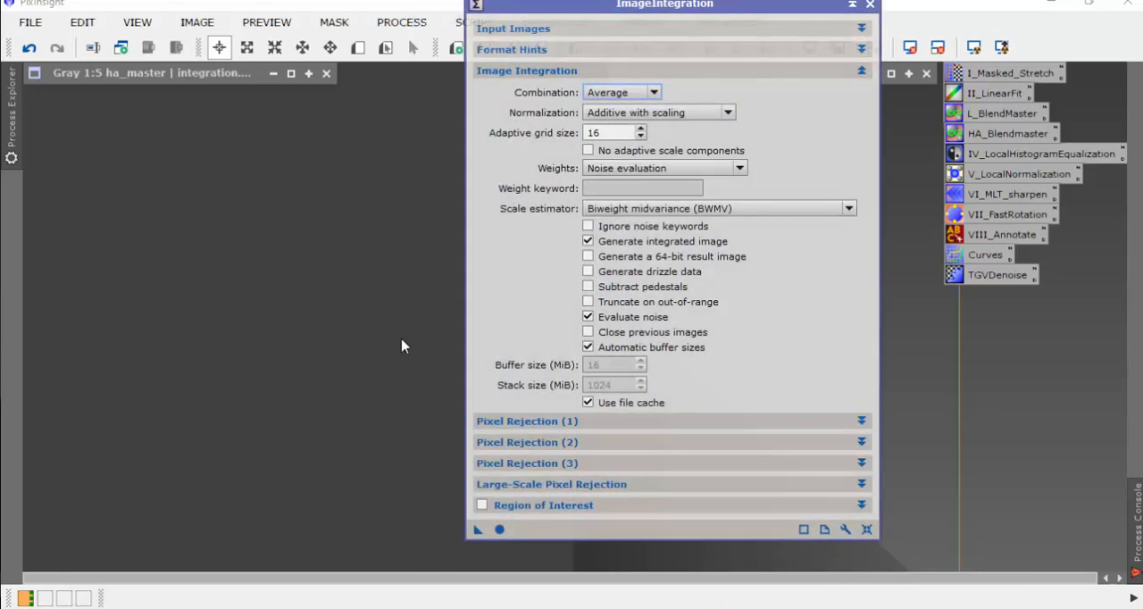
pyautogui.click(499, 530)
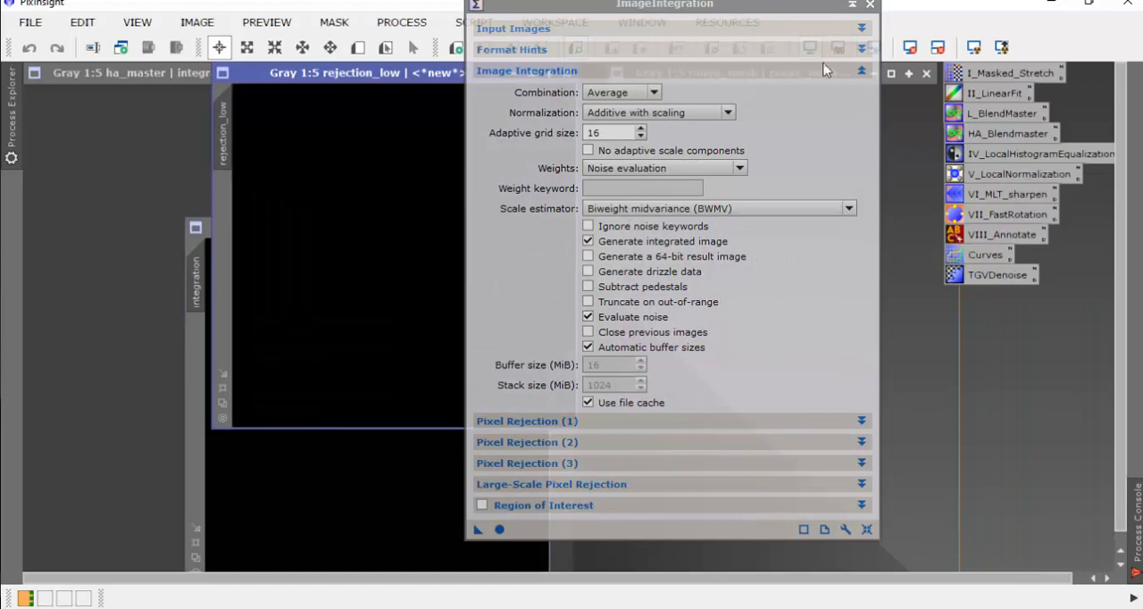
# Step: Clear away the ImageIntegration dialog, close the rejection_low map, and auto-stretch the display of the integrated image
pyautogui.moveTo(760, 2); pyautogui.dragTo(1142, 49)
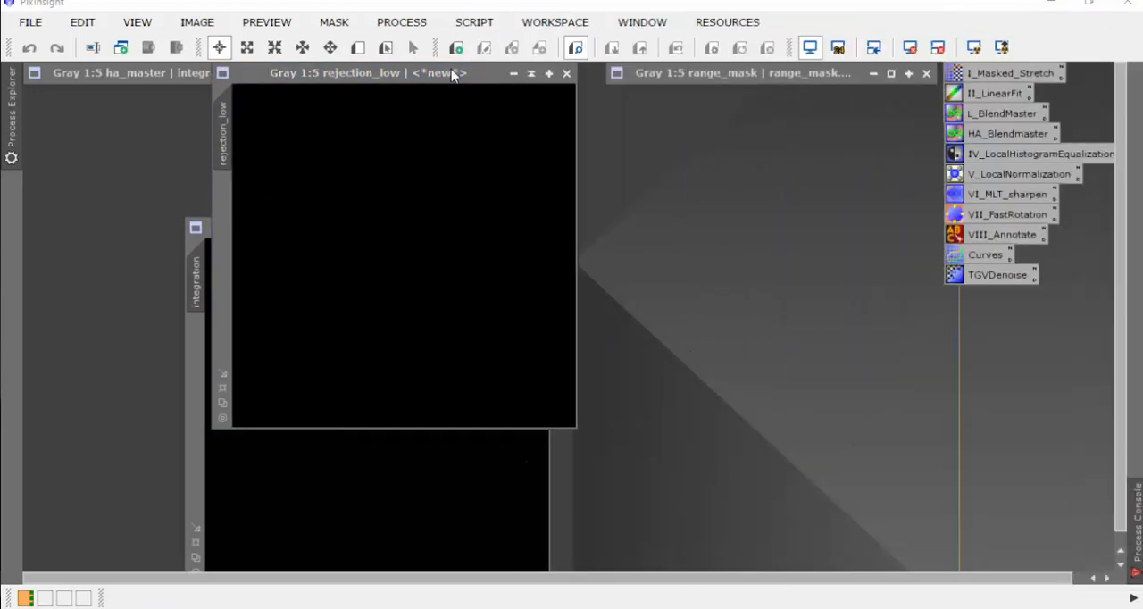
pyautogui.moveTo(452, 71); pyautogui.dragTo(811, 163)
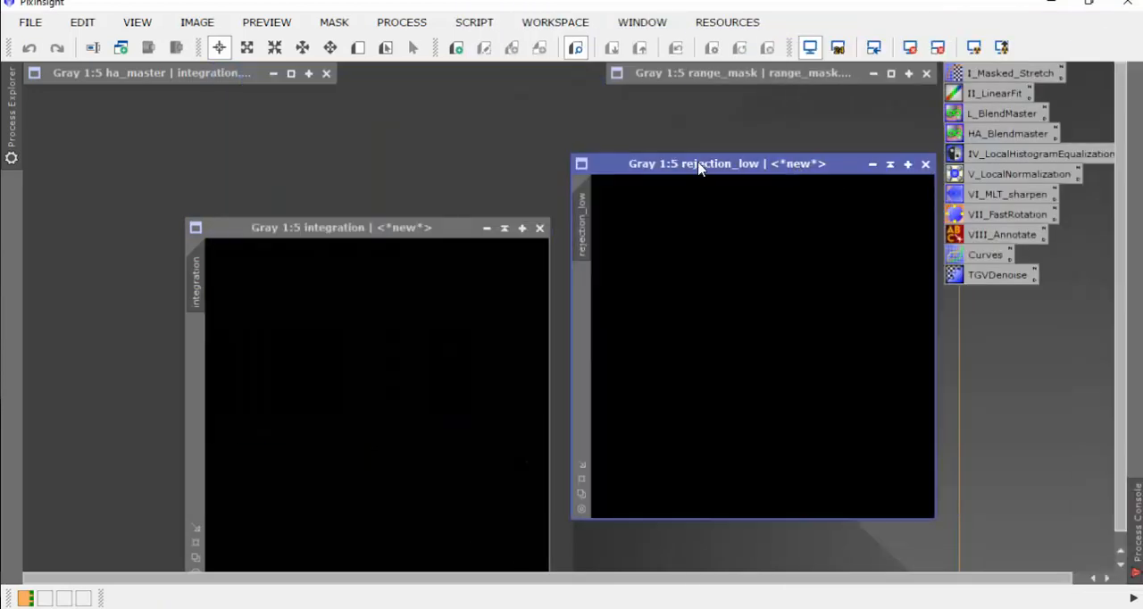
pyautogui.click(926, 164)
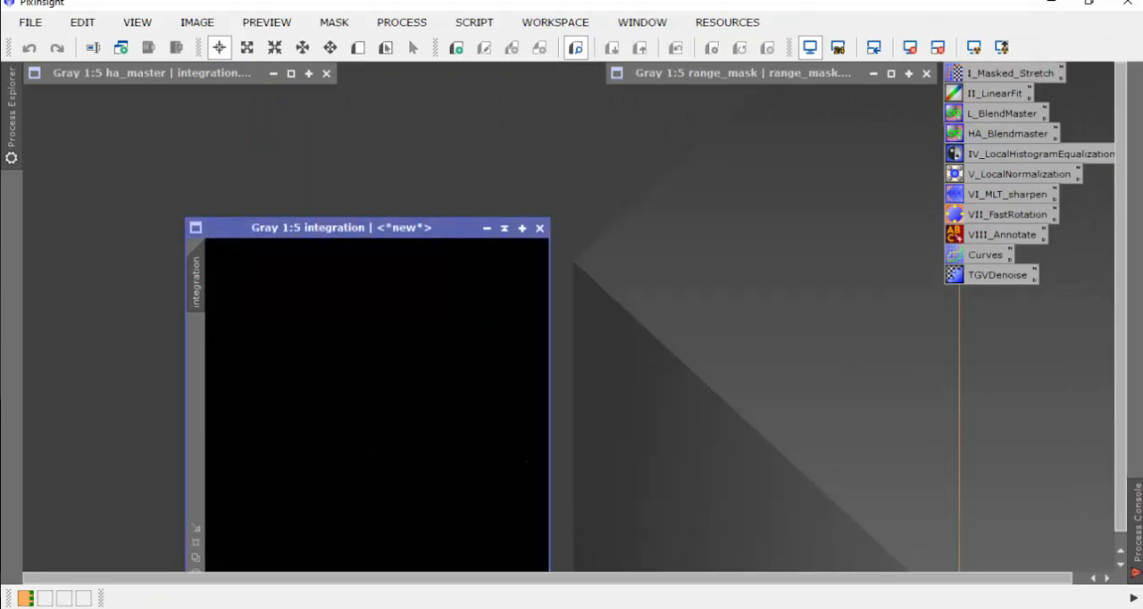
pyautogui.moveTo(447, 228); pyautogui.dragTo(360, 135)
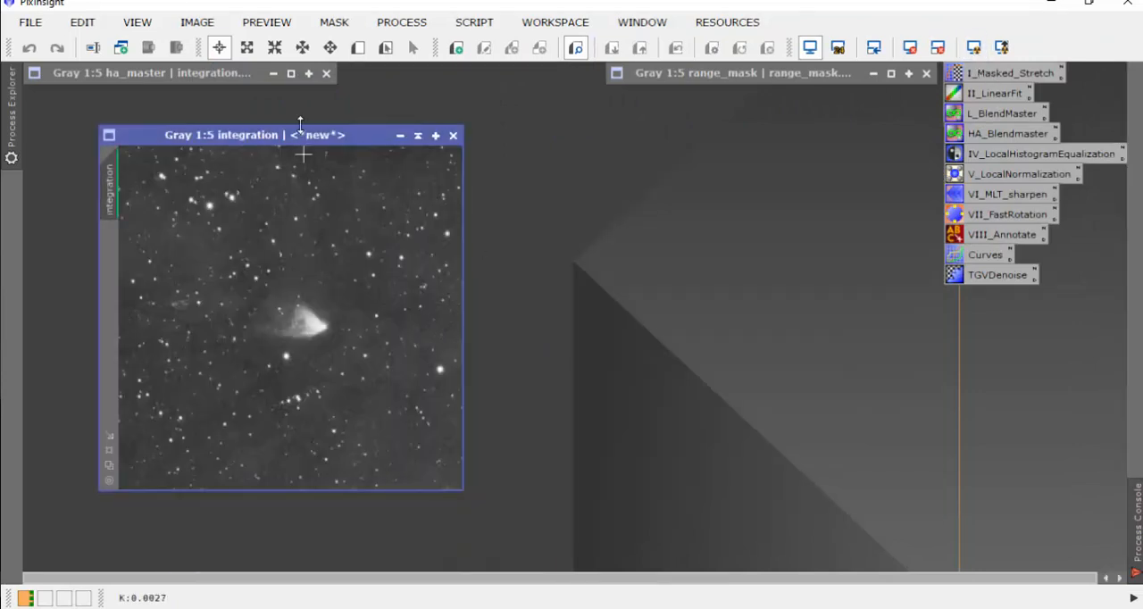
# Step: Compare the new integrated image side by side with the ha_master image
pyautogui.moveTo(294, 134); pyautogui.dragTo(276, 141)
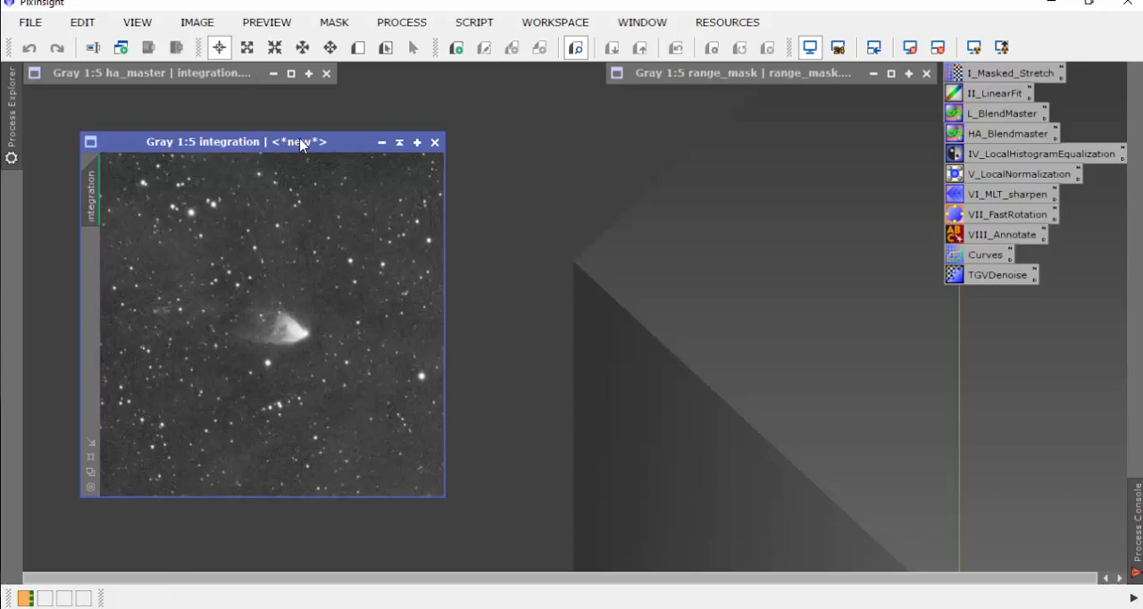
pyautogui.moveTo(300, 143)
pyautogui.mouseDown()
pyautogui.moveTo(265, 150)
pyautogui.moveTo(285, 170)
pyautogui.moveTo(665, 170)
pyautogui.moveTo(662, 156)
pyautogui.mouseUp()
pyautogui.click(291, 73)
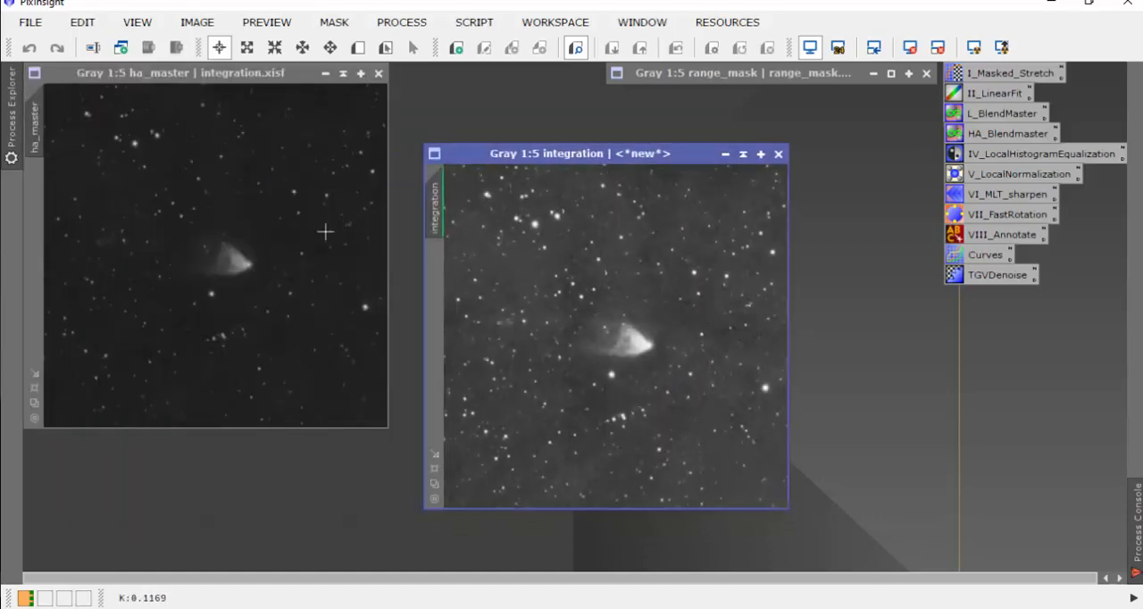
pyautogui.click(343, 73)
pyautogui.moveTo(485, 159); pyautogui.dragTo(123, 150)
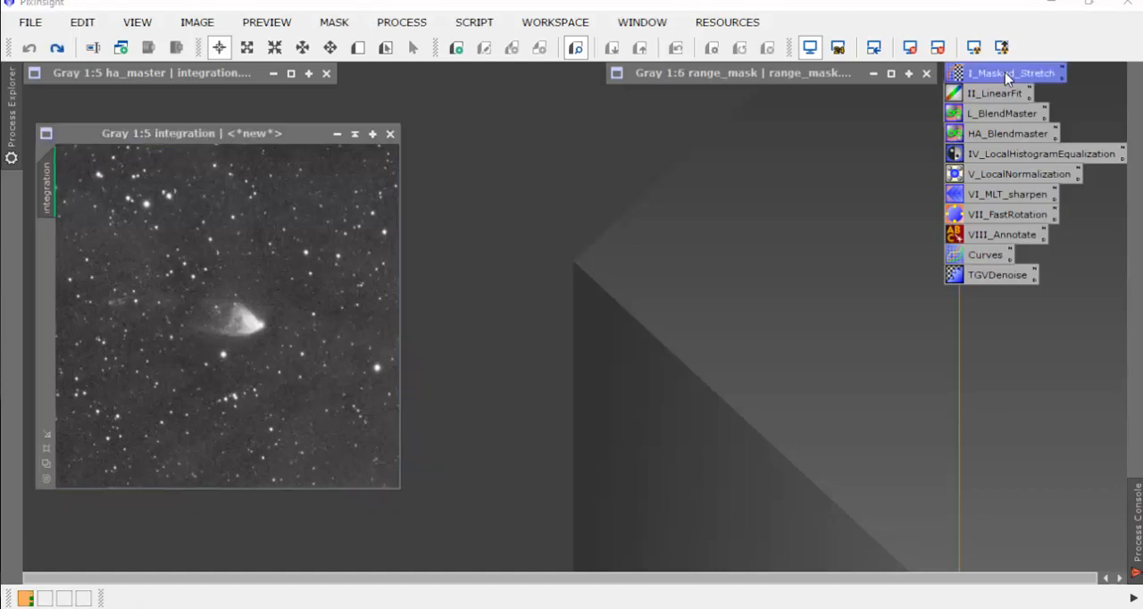
# Step: Open the saved I_Masked_Stretch process and place a small preview over star-free background sky above the nebula in the integrated image
pyautogui.doubleClick(1005, 72)
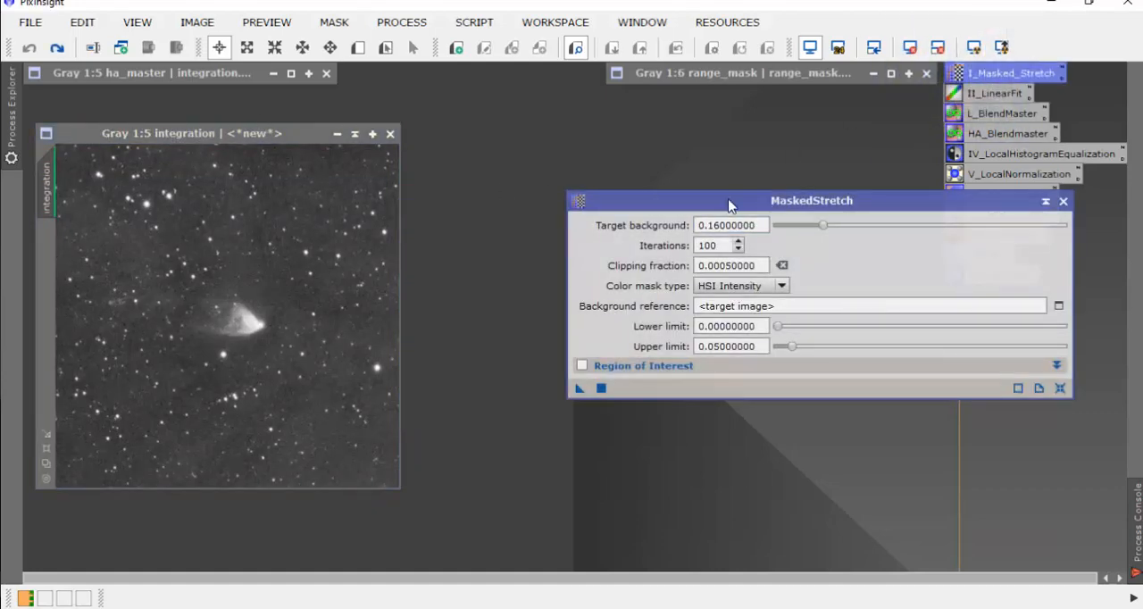
pyautogui.moveTo(729, 205); pyautogui.dragTo(692, 207)
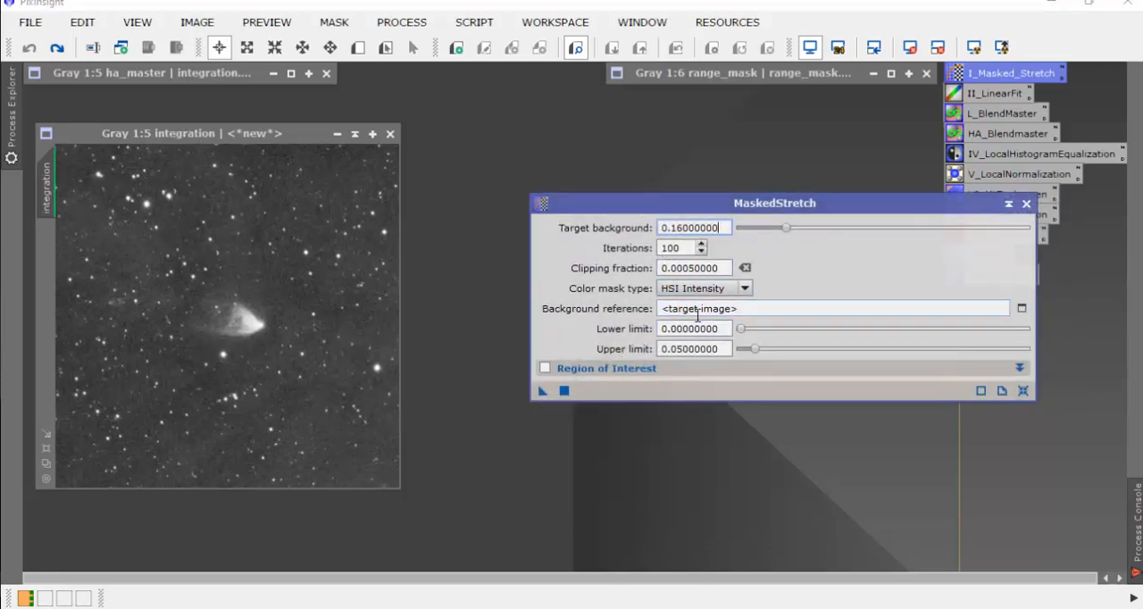
pyautogui.scroll(4, 268, 255)
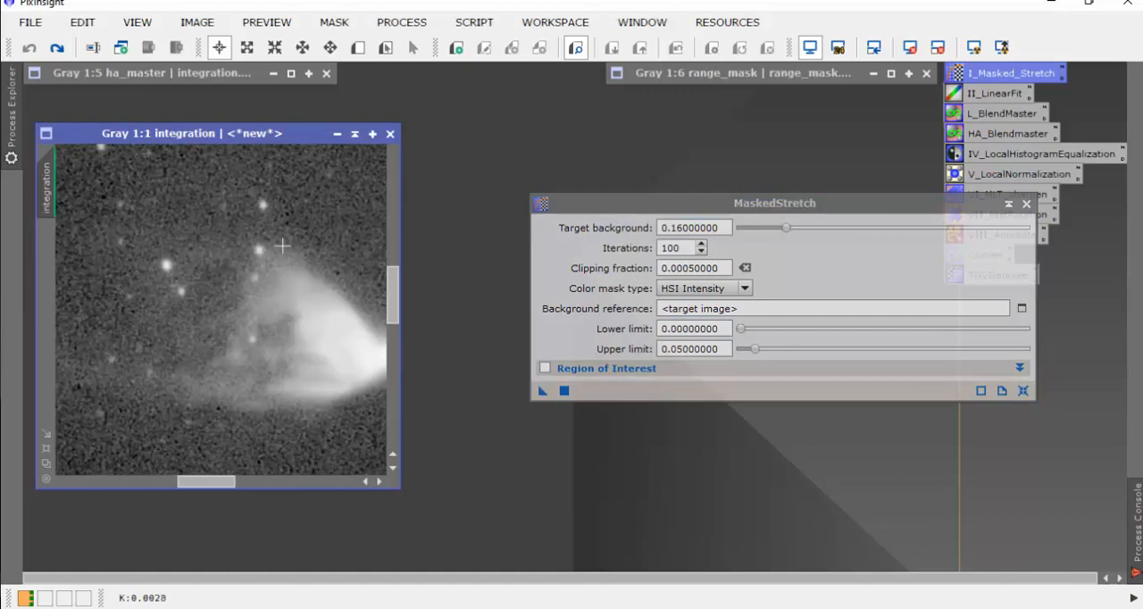
pyautogui.moveTo(396, 313); pyautogui.dragTo(397, 272)
pyautogui.scroll(2, 361, 287)
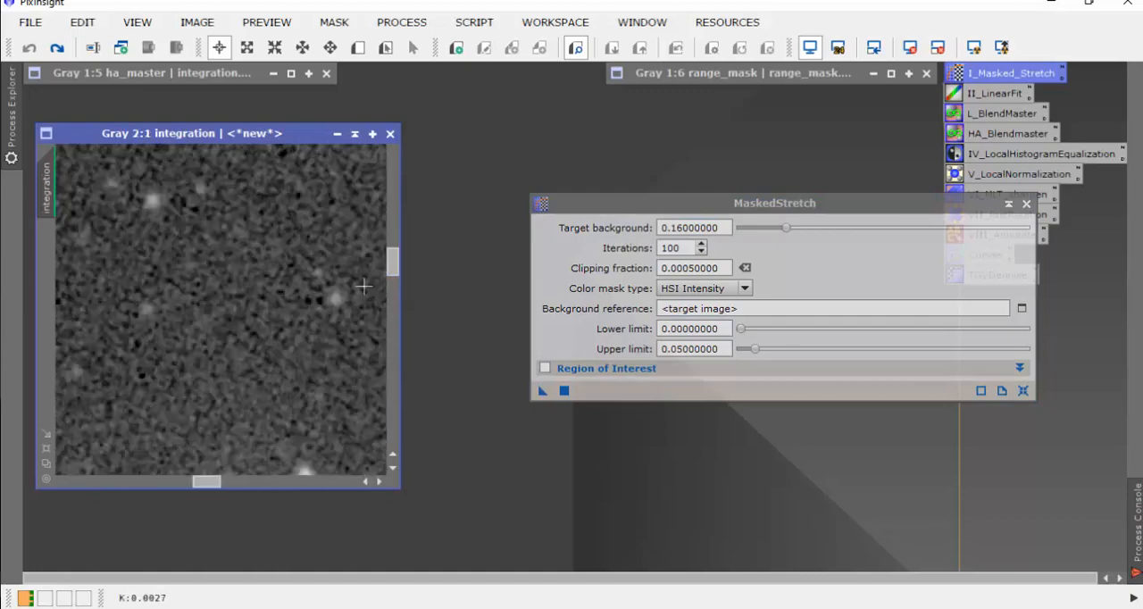
pyautogui.click(357, 47)
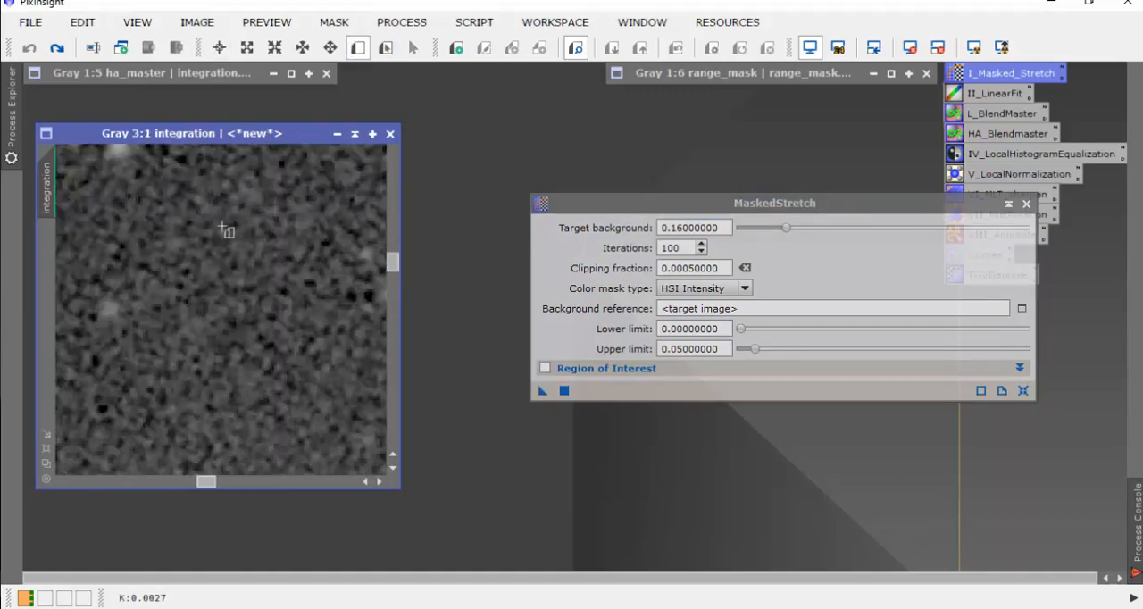
pyautogui.moveTo(191, 222); pyautogui.dragTo(351, 382)
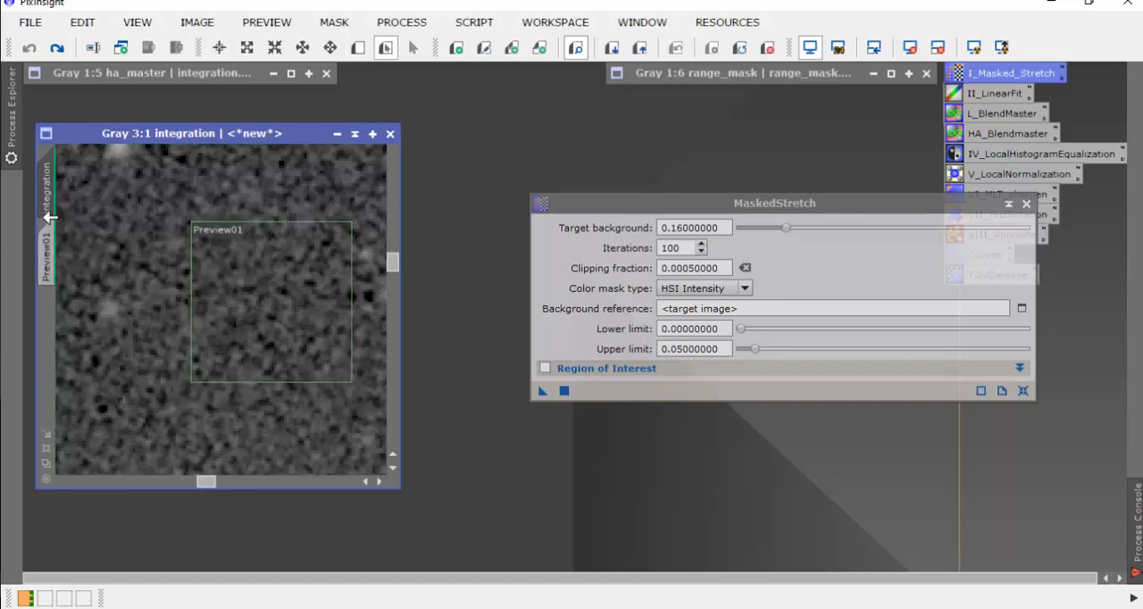
pyautogui.scroll(-4, 281, 331)
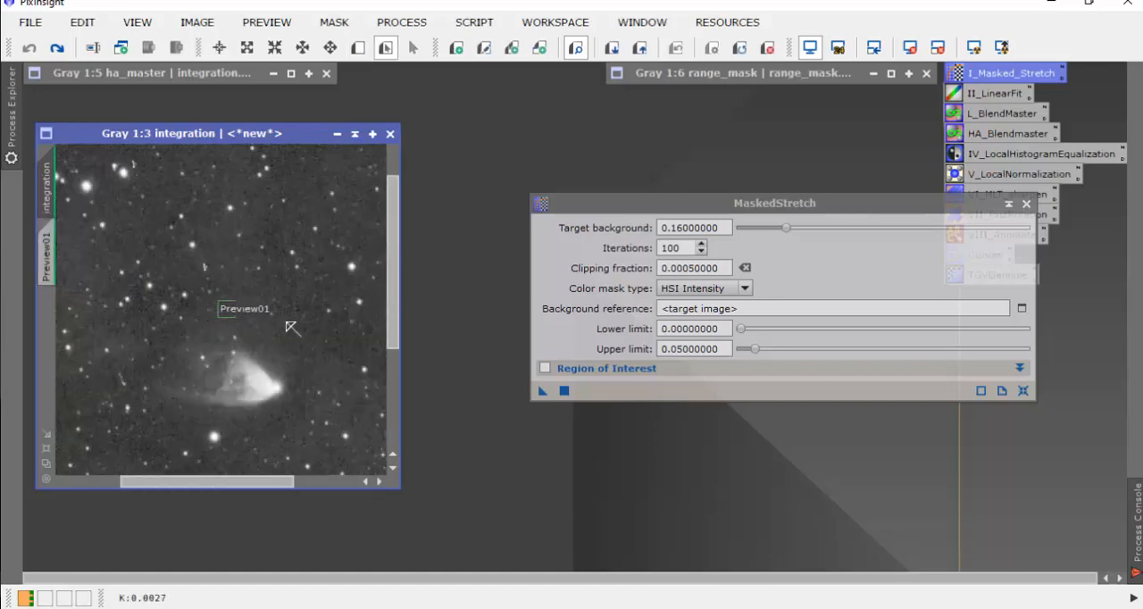
pyautogui.moveTo(228, 309); pyautogui.dragTo(223, 239)
# Step: Set the MaskedStretch upper limit to 0.0035 and apply the stretch to the integrated image
pyautogui.scroll(1, 247, 261)
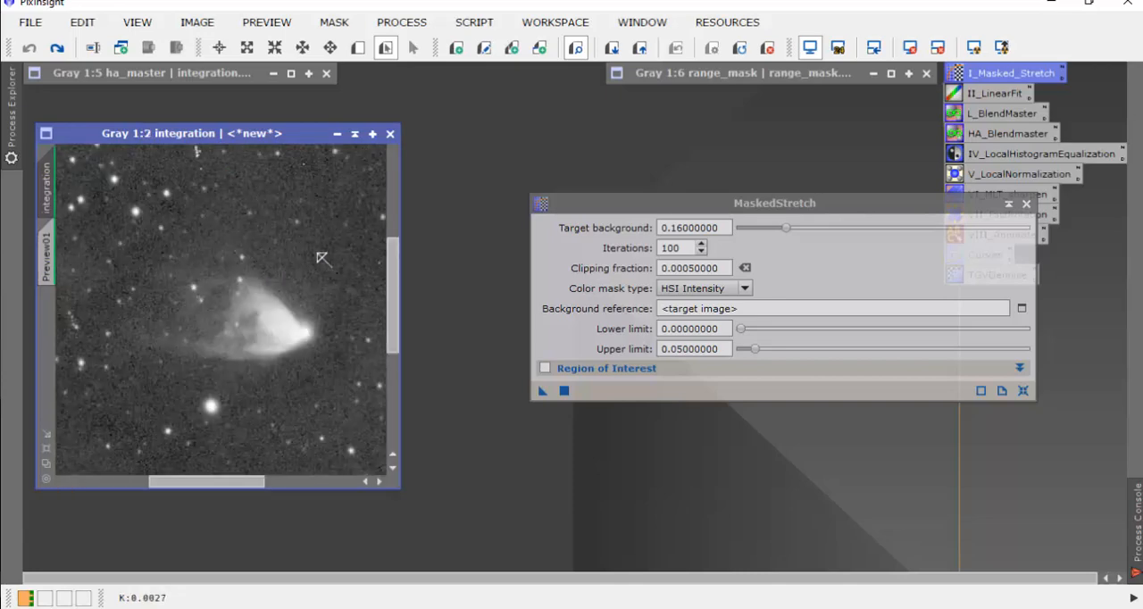
pyautogui.moveTo(393, 276); pyautogui.dragTo(402, 319)
pyautogui.scroll(3, 309, 231)
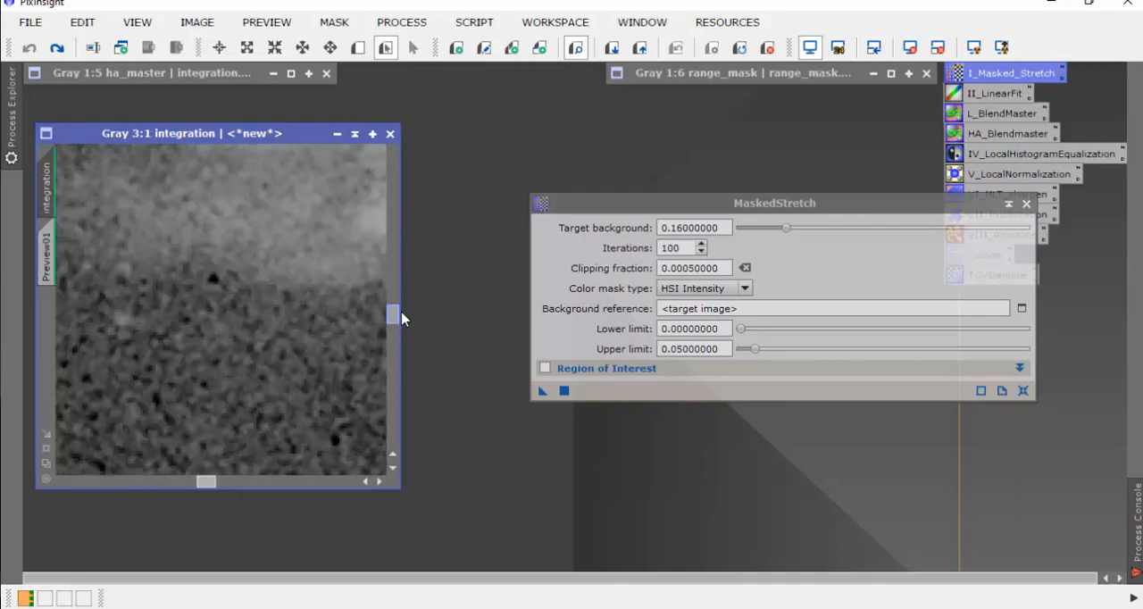
pyautogui.scroll(-7, 273, 294)
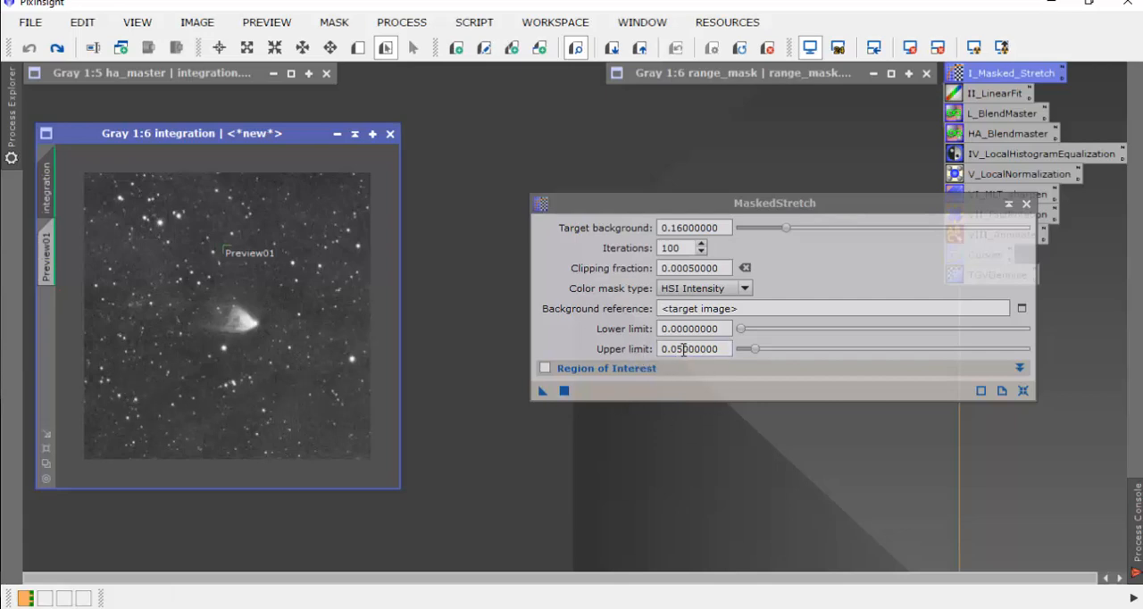
pyautogui.moveTo(677, 350); pyautogui.dragTo(746, 351)
pyautogui.write('0.0035')
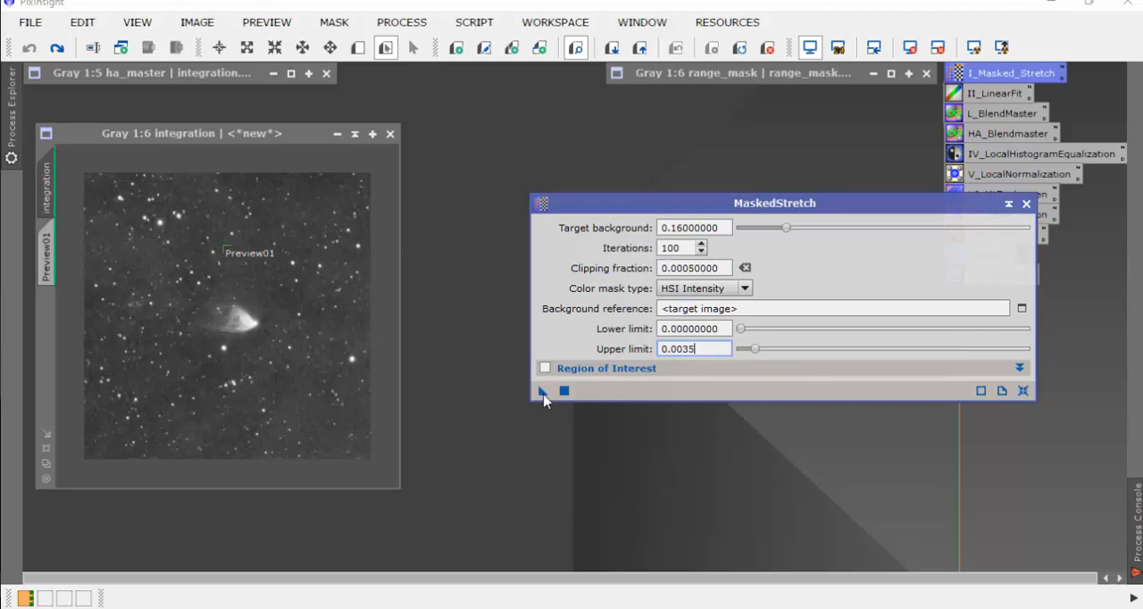
pyautogui.moveTo(542, 394); pyautogui.dragTo(284, 385)
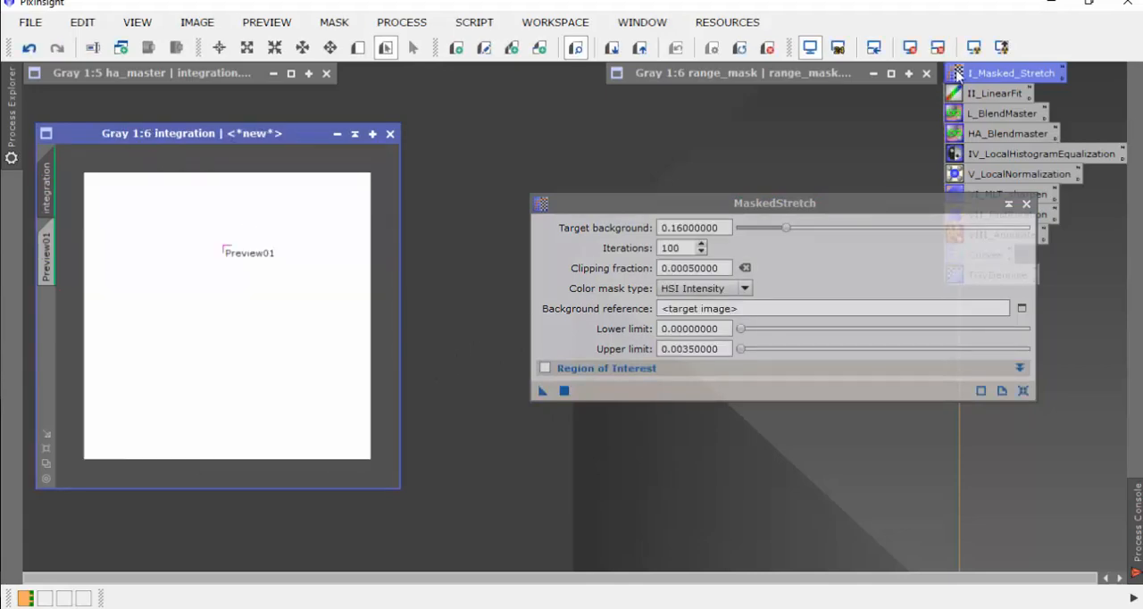
# Step: Reset the screen stretch and delete the background preview from the integrated image
pyautogui.click(1027, 205)
pyautogui.click(1027, 205)
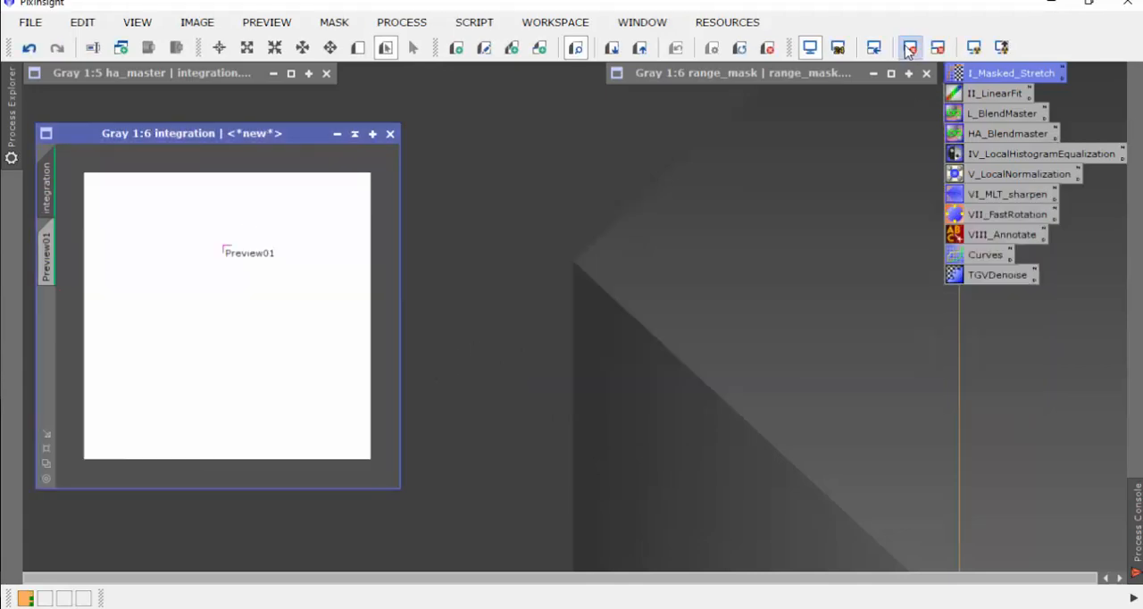
pyautogui.click(911, 49)
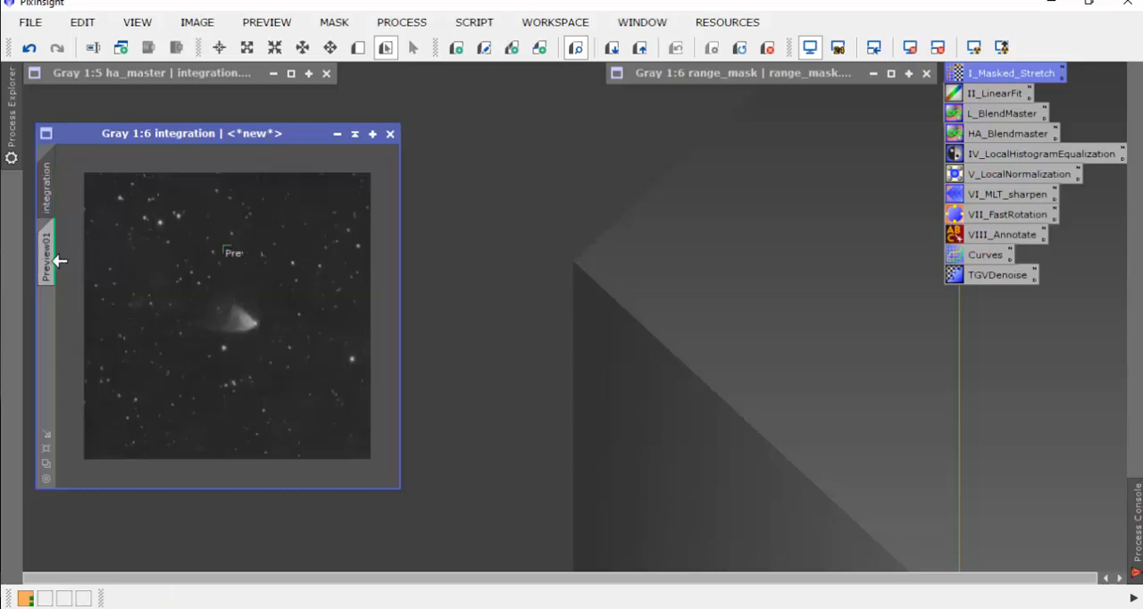
pyautogui.moveTo(56, 252)
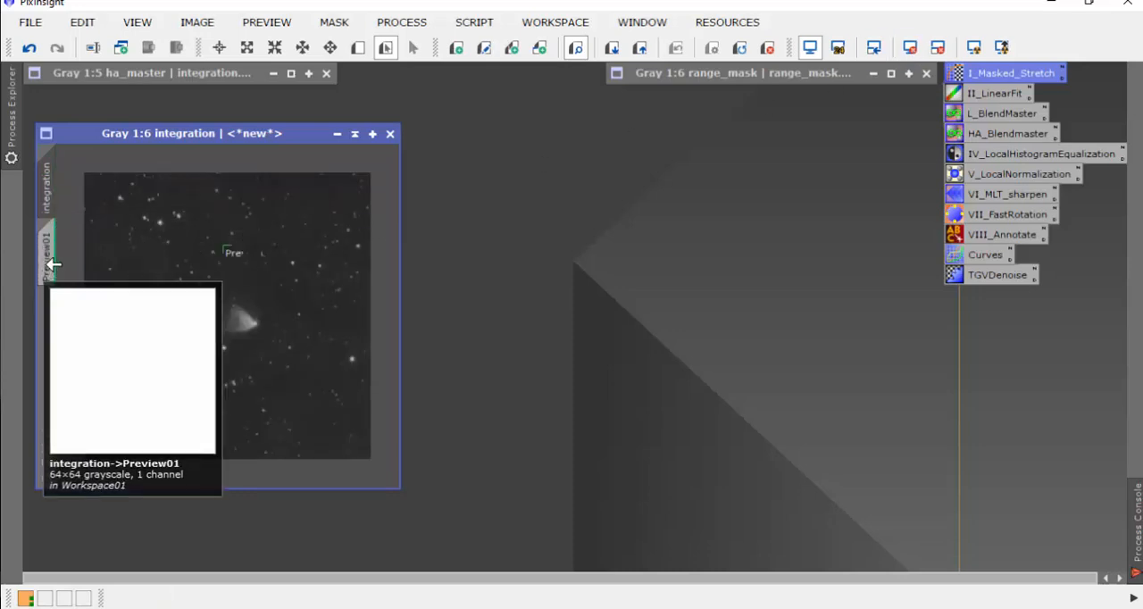
pyautogui.rightClick(54, 260)
pyautogui.click(98, 417)
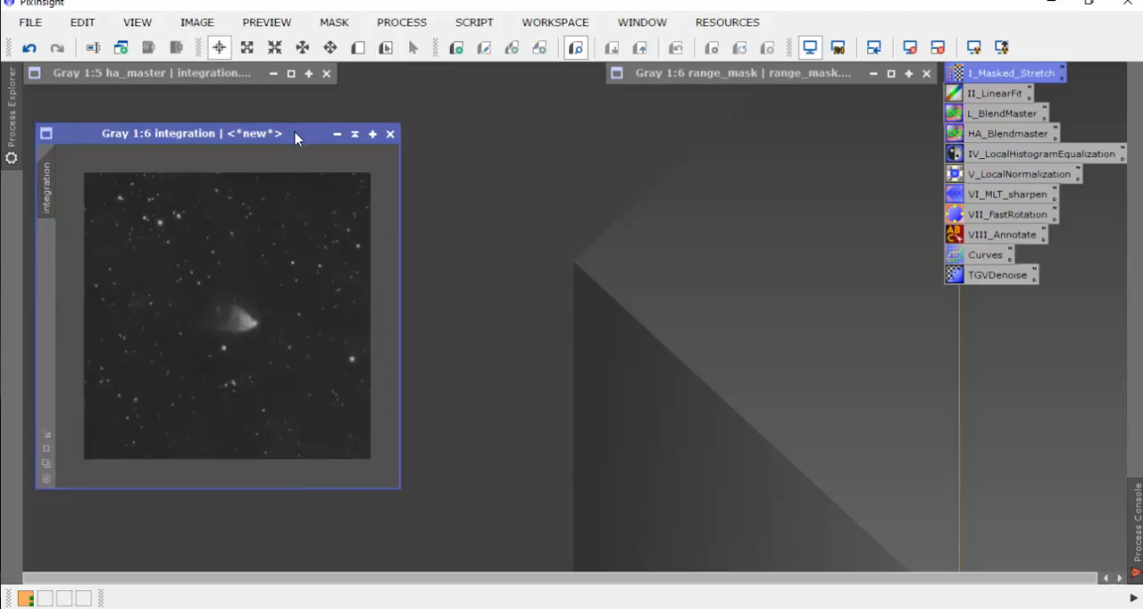
pyautogui.moveTo(295, 135); pyautogui.dragTo(313, 147)
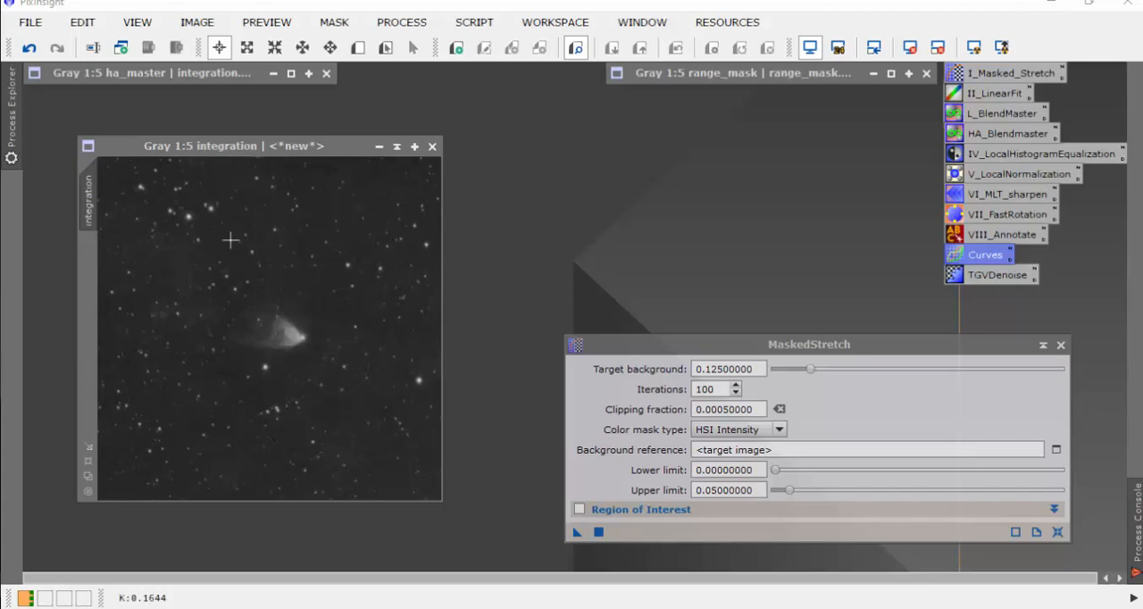
# Step: Apply range_mask as a mask to the integrated image and collapse the mask's window
pyautogui.doubleClick(704, 78)
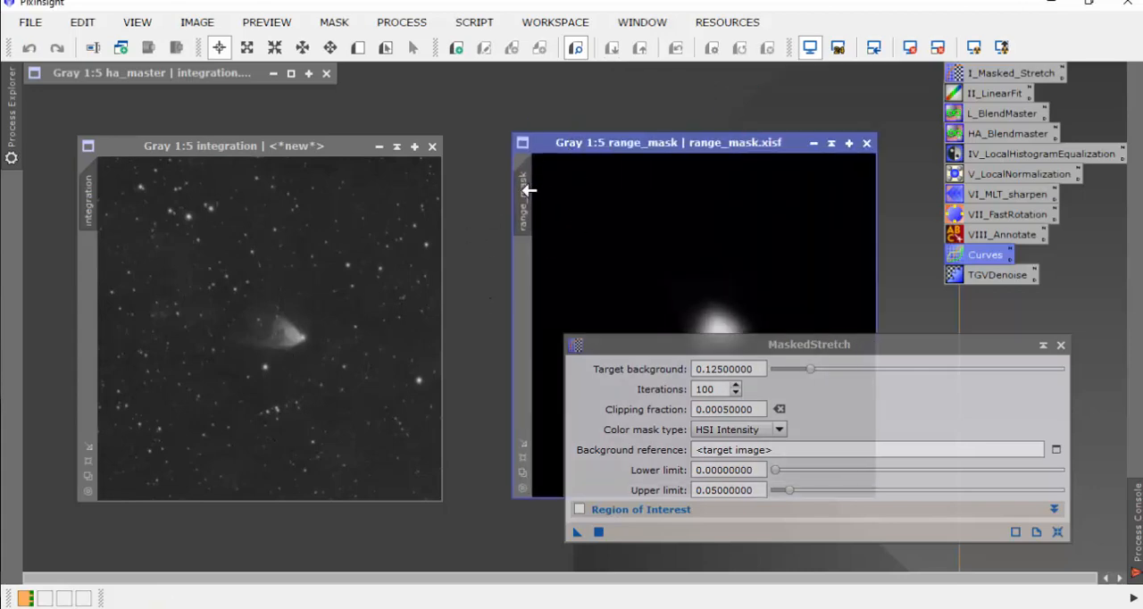
pyautogui.moveTo(528, 190); pyautogui.dragTo(98, 273)
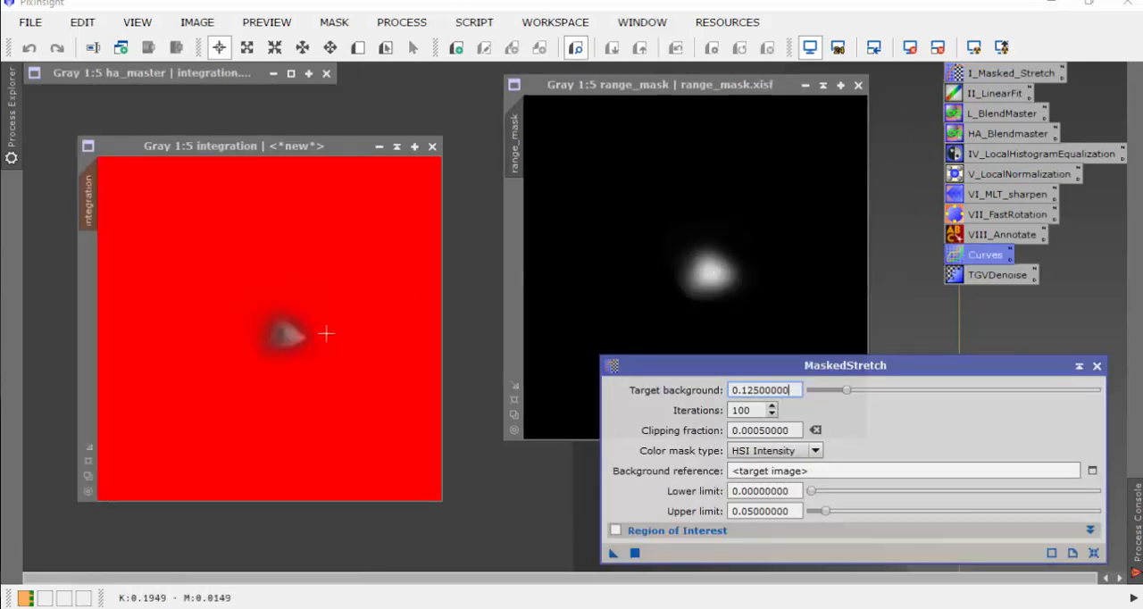
pyautogui.click(823, 85)
pyautogui.click(326, 150)
pyautogui.moveTo(326, 150); pyautogui.dragTo(305, 146)
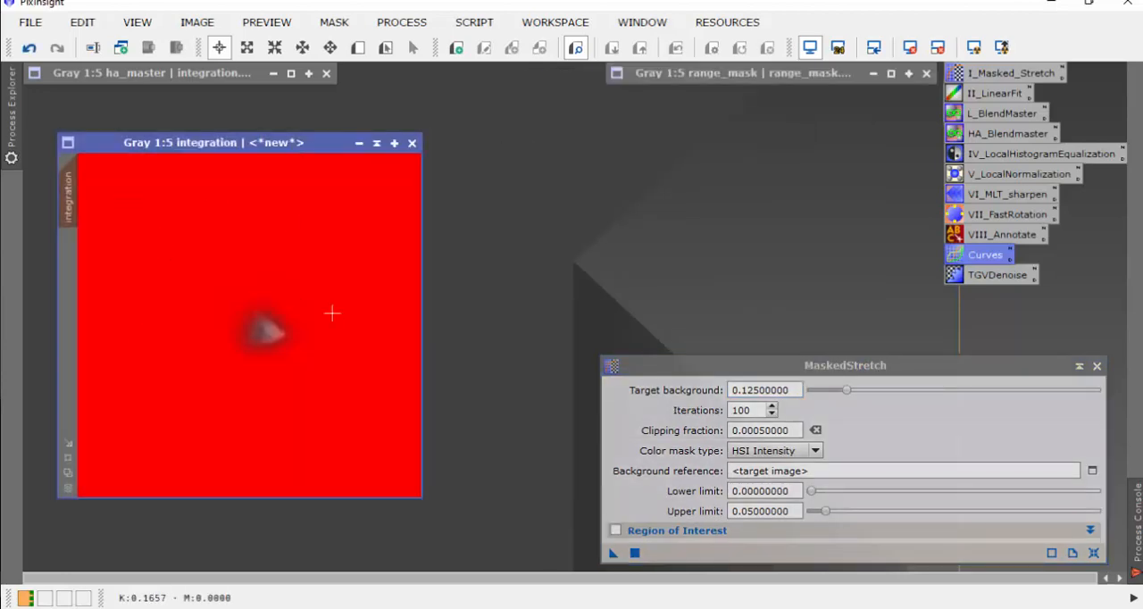
# Step: Invert the mask on the integrated image and hide its overlay
pyautogui.click(333, 22)
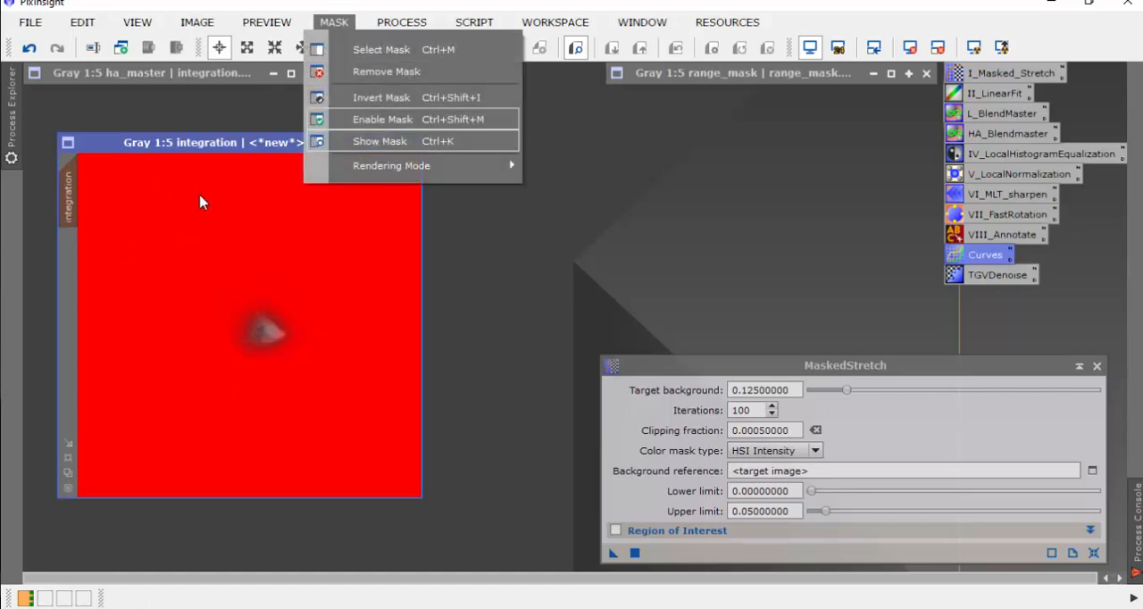
pyautogui.click(381, 97)
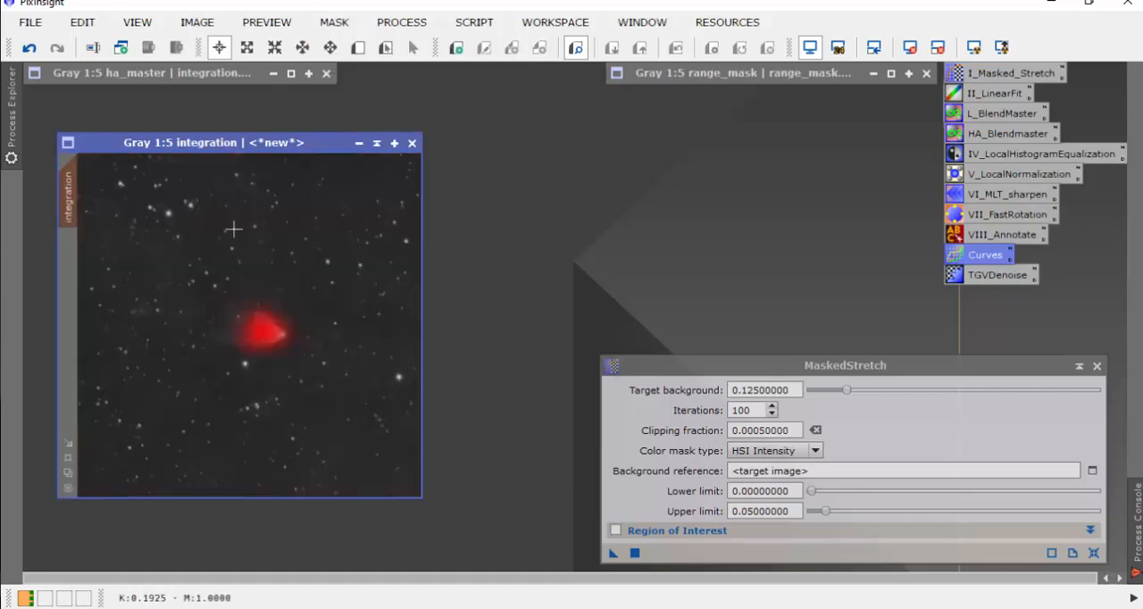
pyautogui.click(333, 22)
pyautogui.click(366, 143)
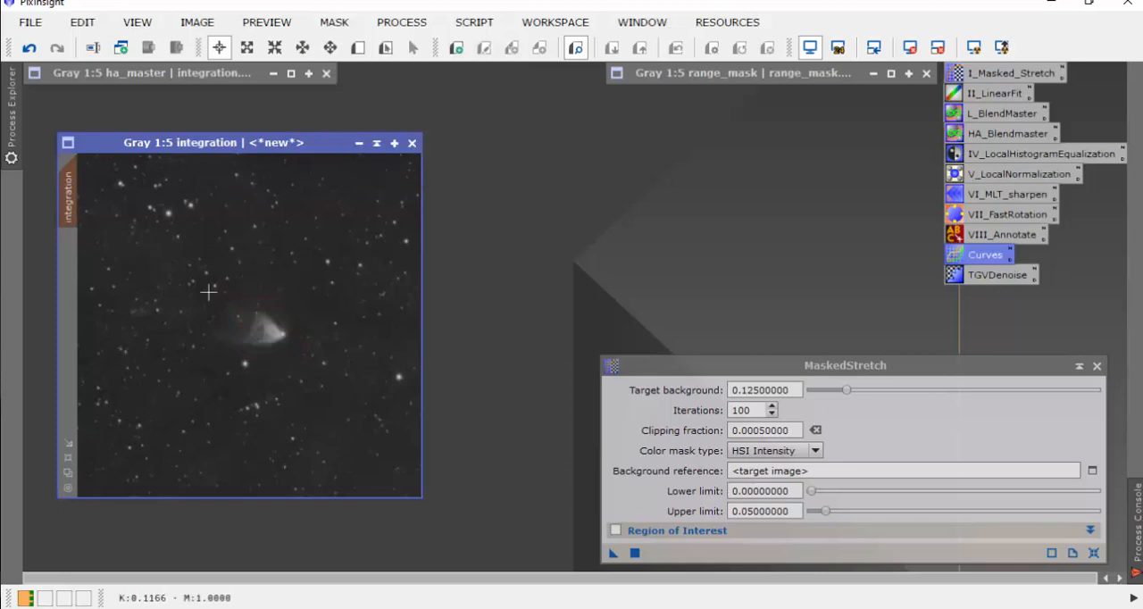
# Step: Apply a curve to the masked integrated image that lowers the background, with a point at input 0.15762 and output 0.10078
pyautogui.click(1096, 366)
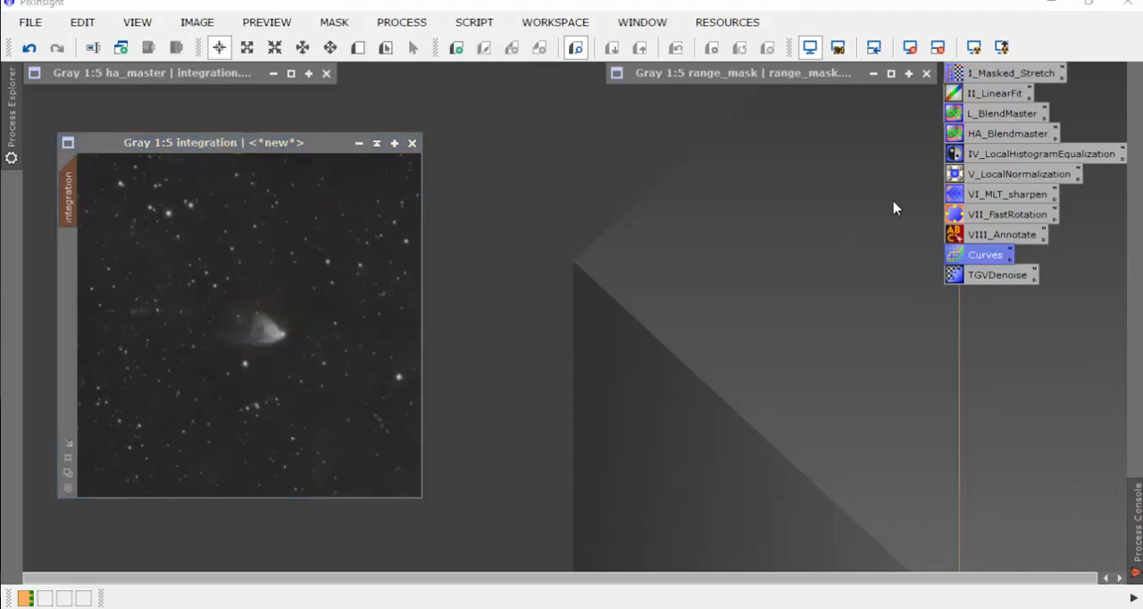
pyautogui.doubleClick(982, 256)
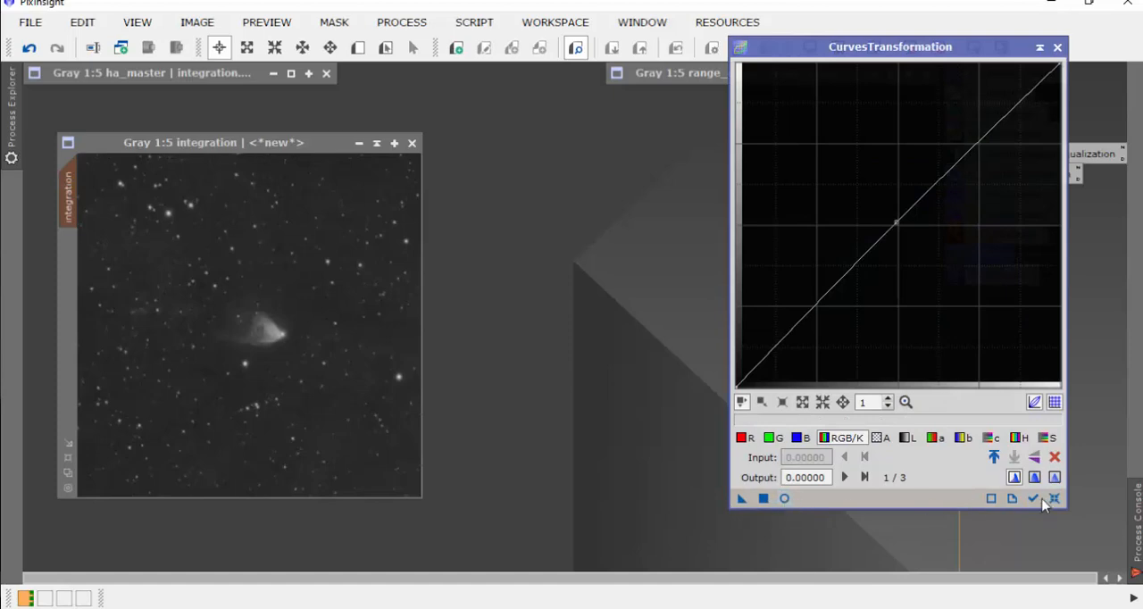
pyautogui.click(784, 498)
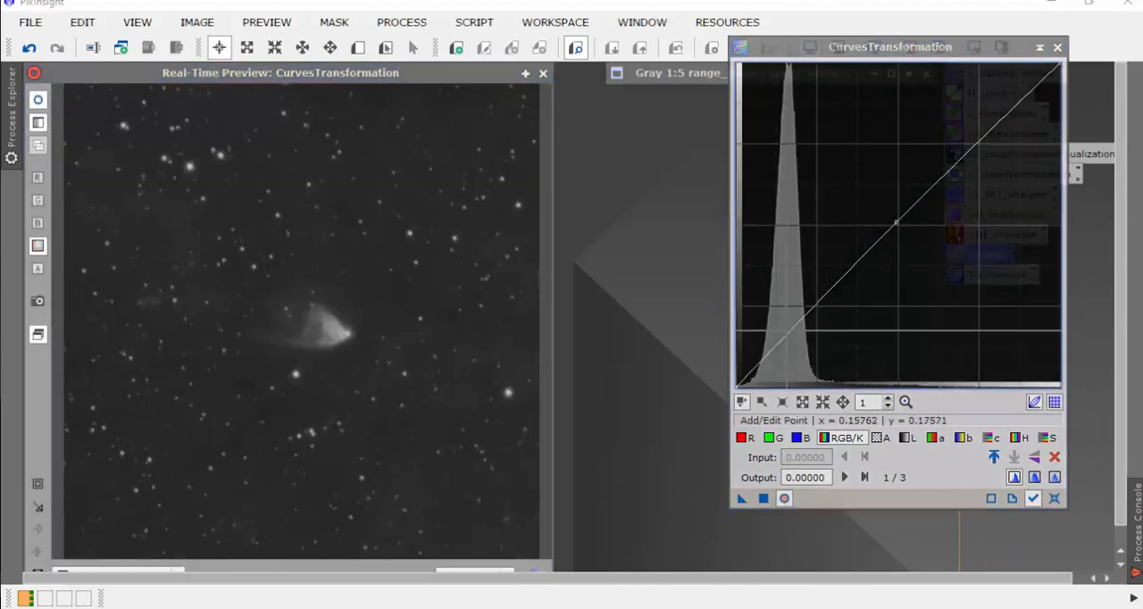
pyautogui.moveTo(788, 330); pyautogui.dragTo(786, 355)
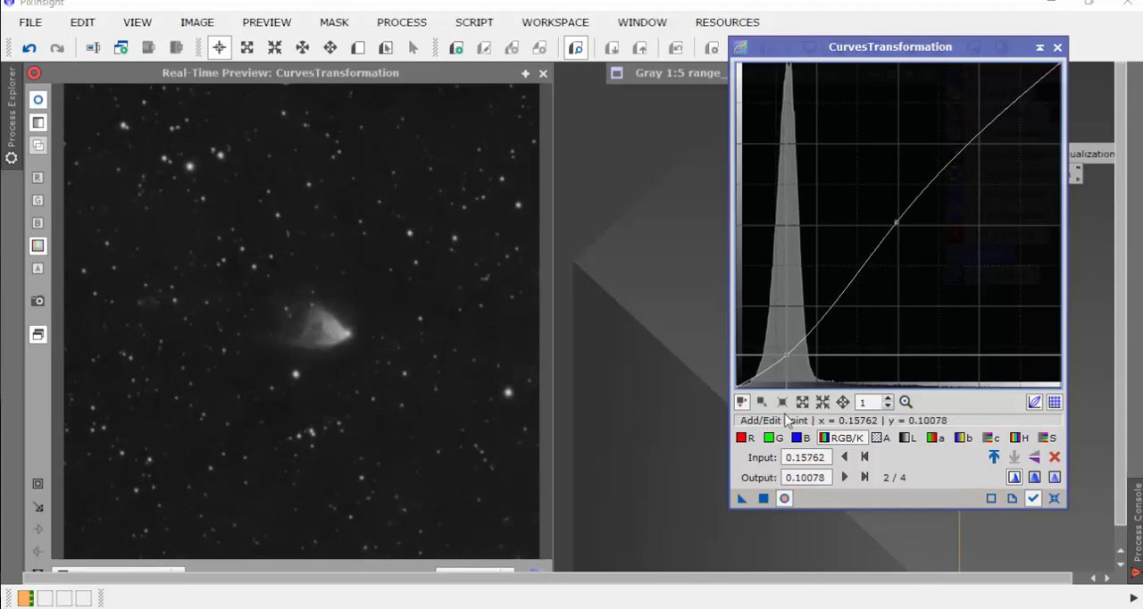
pyautogui.click(764, 500)
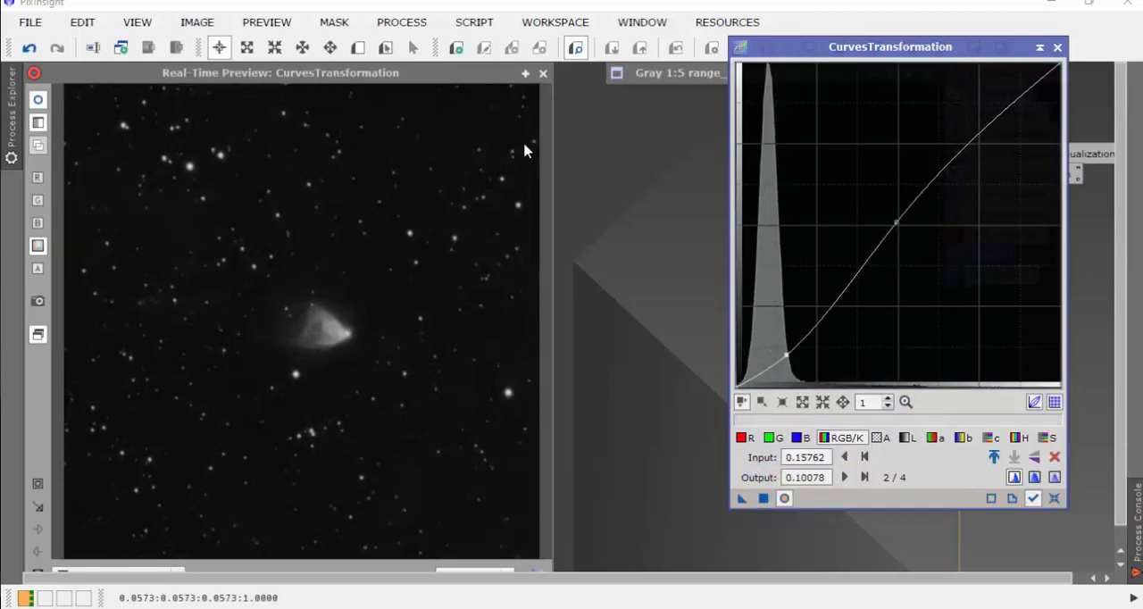
pyautogui.click(542, 73)
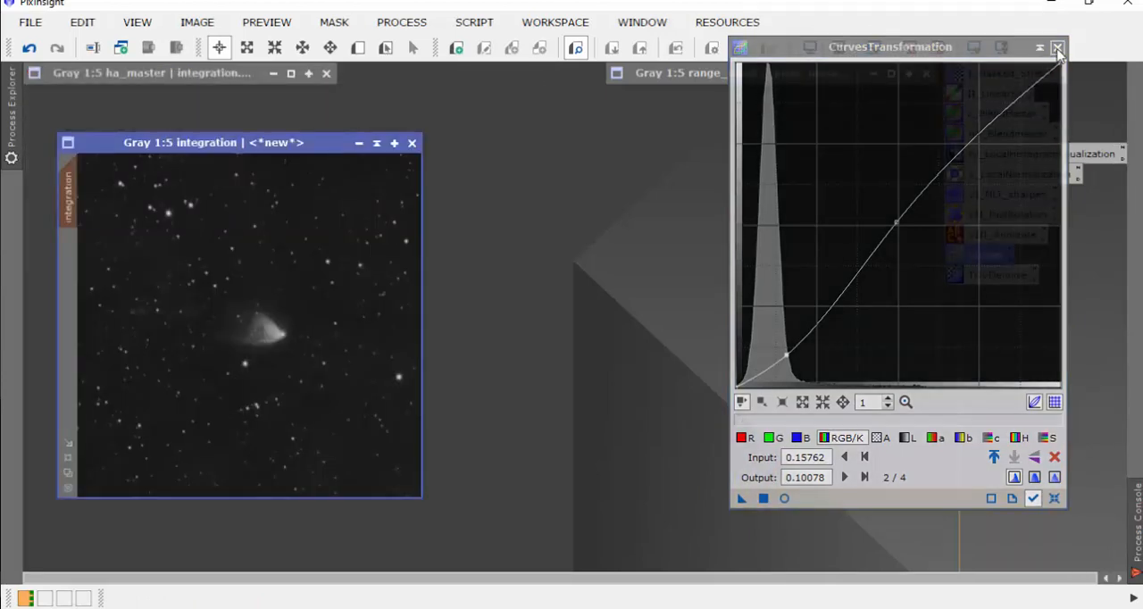
pyautogui.click(1057, 48)
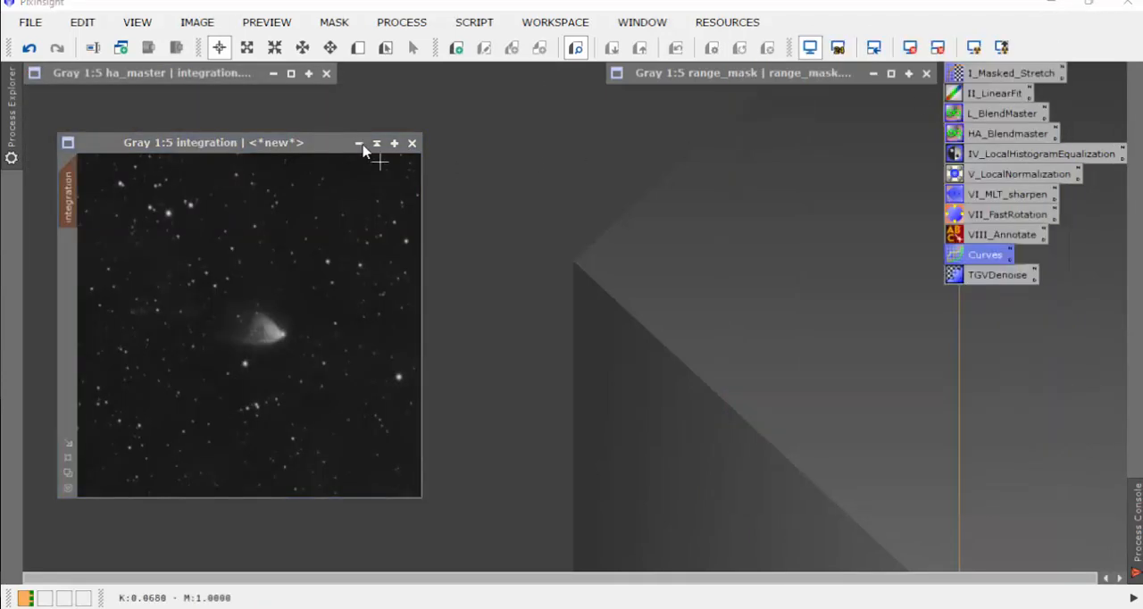
# Step: Remove the mask from the integrated image and reposition its window in the workspace
pyautogui.moveTo(310, 147); pyautogui.dragTo(320, 154)
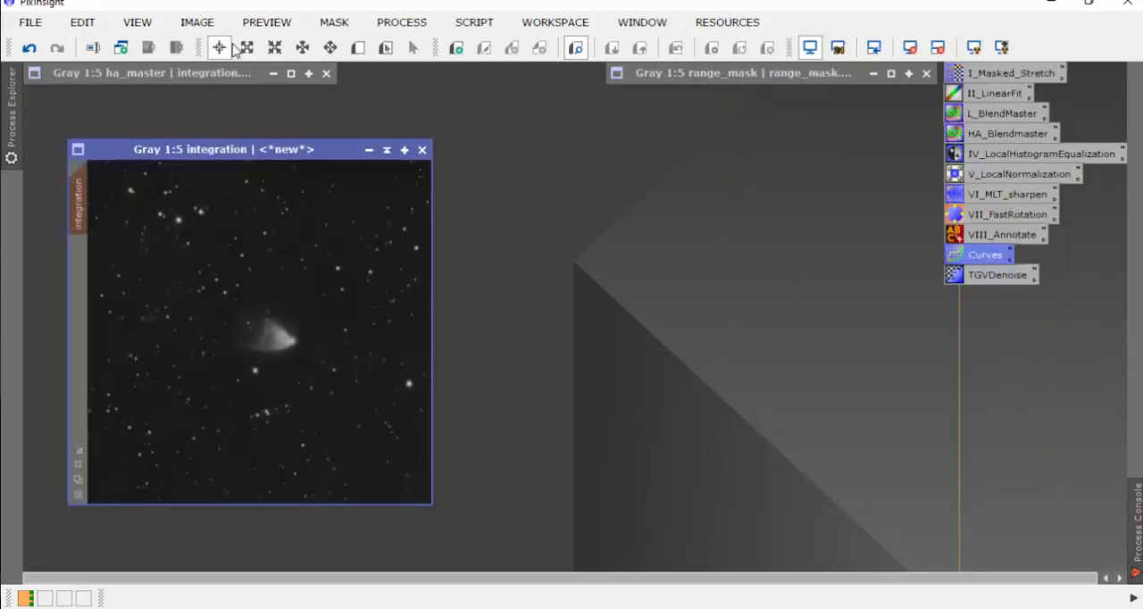
pyautogui.click(334, 22)
pyautogui.click(380, 71)
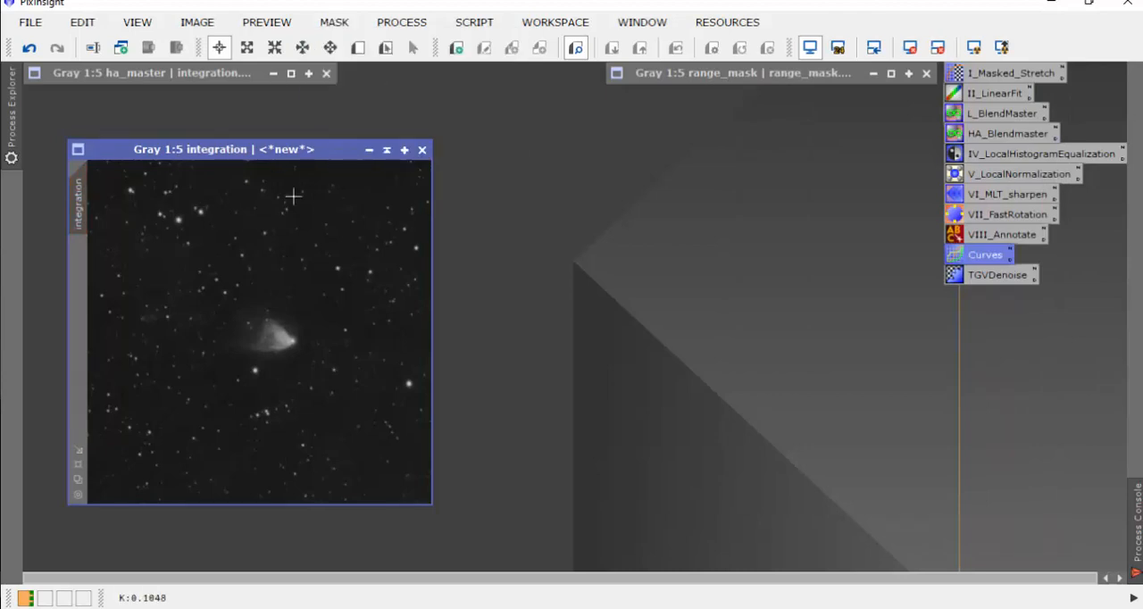
pyautogui.moveTo(335, 151); pyautogui.dragTo(309, 154)
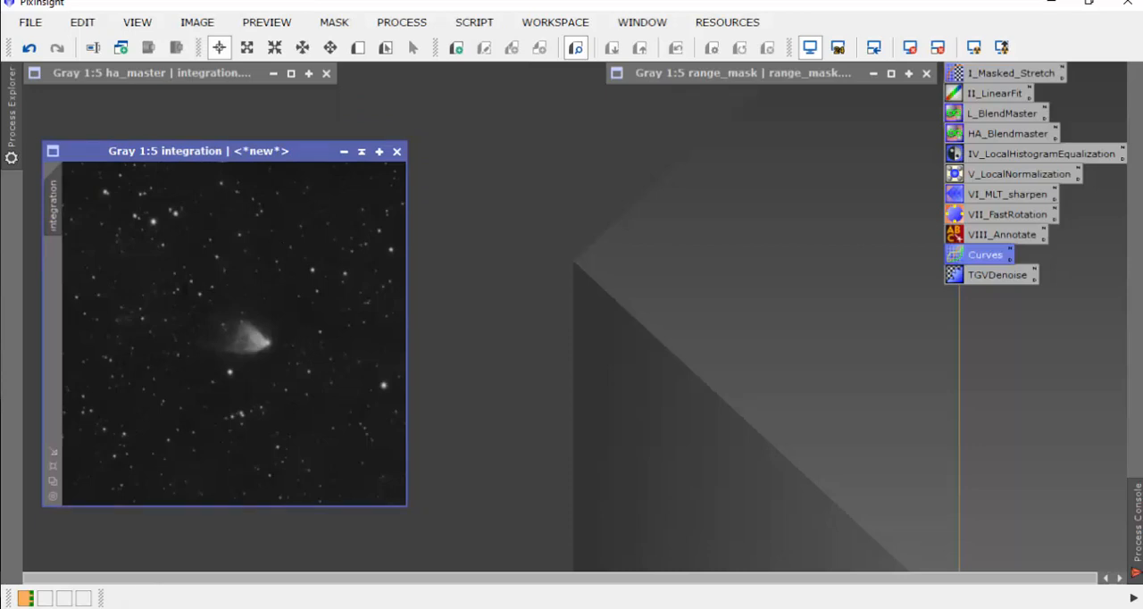
pyautogui.click(513, 488)
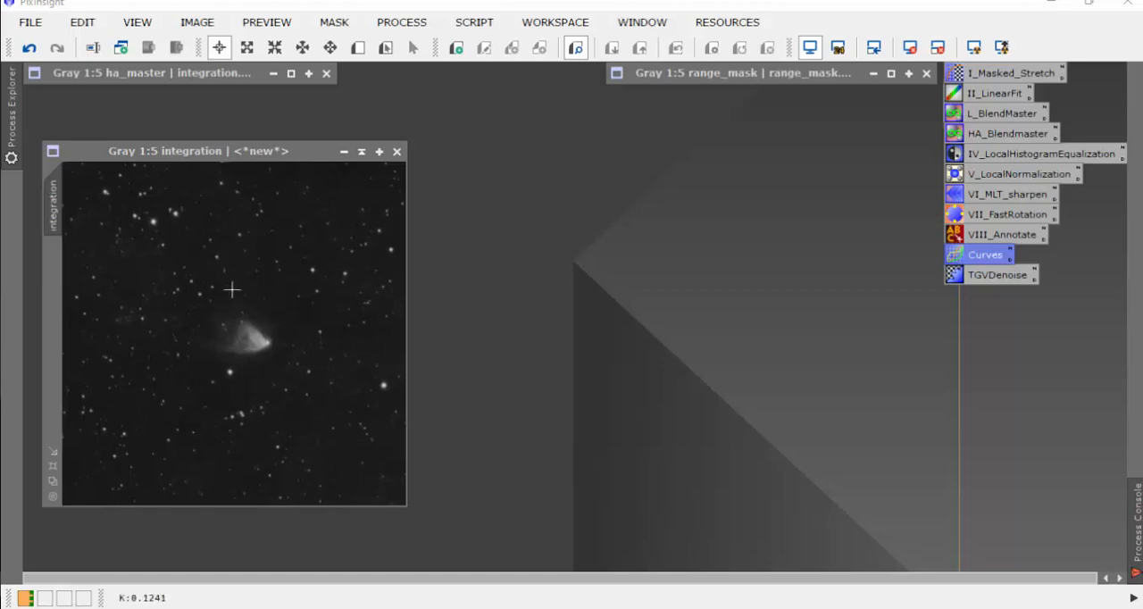
# Step: Change the integrated image's identifier to ha_master
pyautogui.moveTo(251, 157); pyautogui.dragTo(290, 167)
pyautogui.rightClick(284, 295)
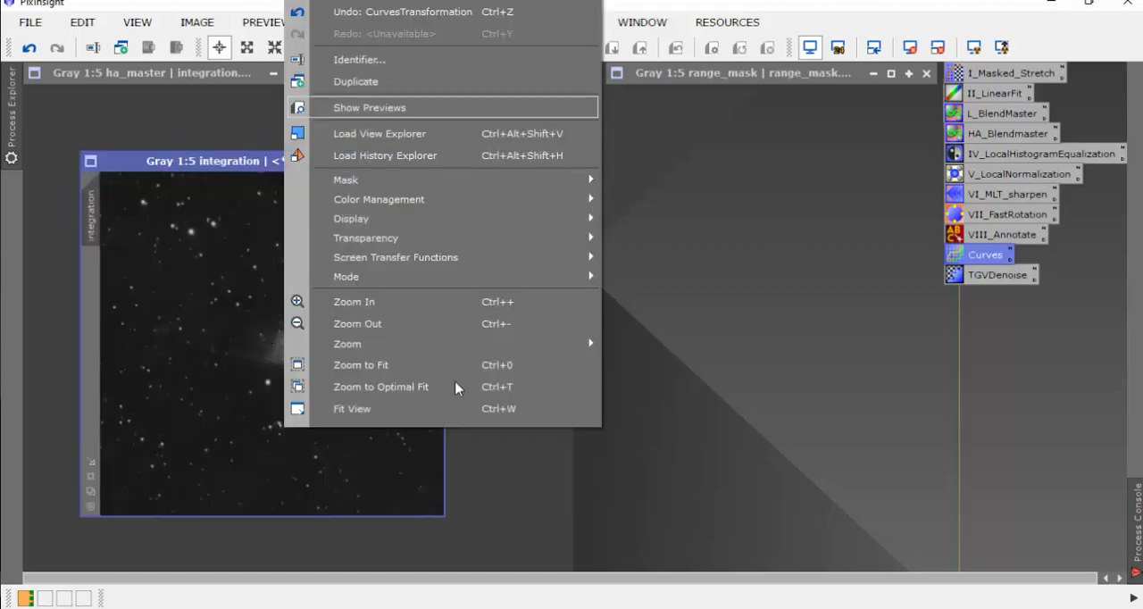
pyautogui.click(357, 60)
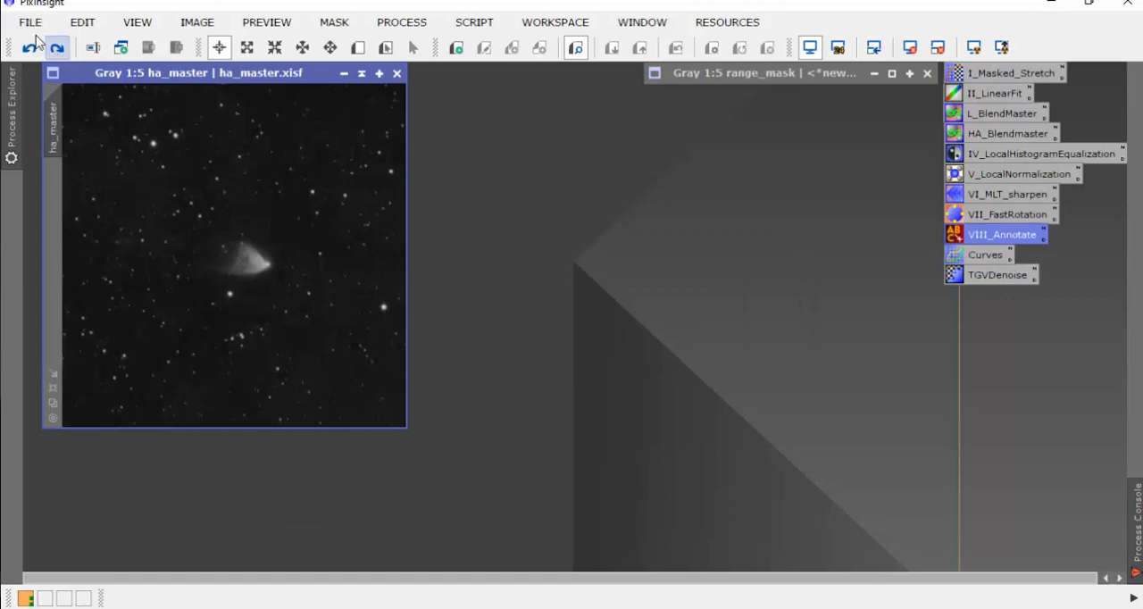
# Step: Save the image as ha_master.xisf in the Ha folder, overwriting the existing file, in 32-bit IEEE 754 floating point format
pyautogui.click(31, 21)
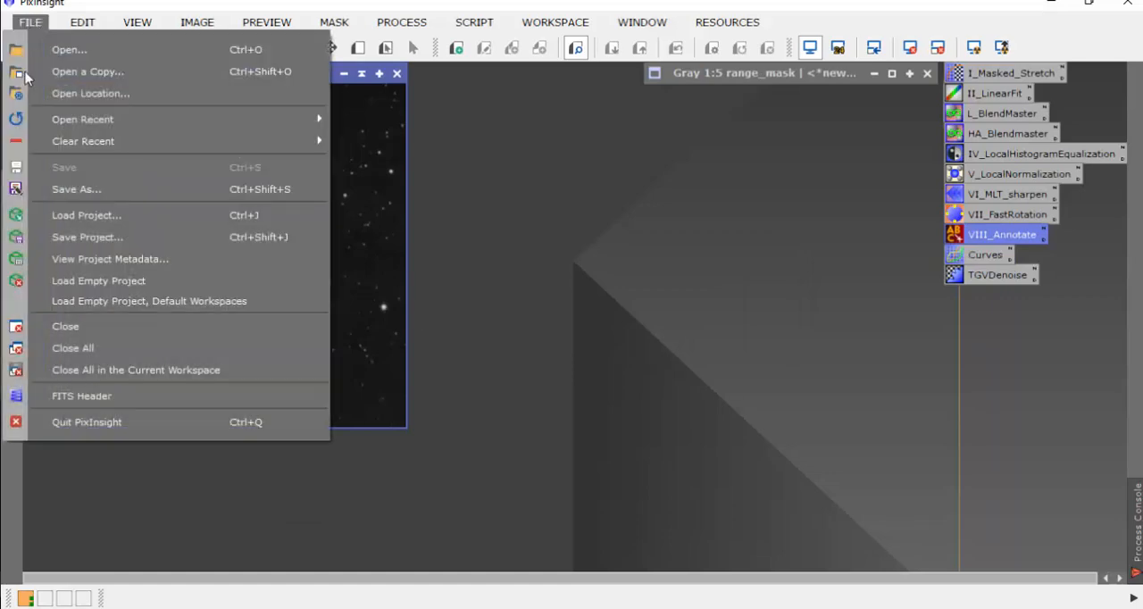
pyautogui.click(64, 191)
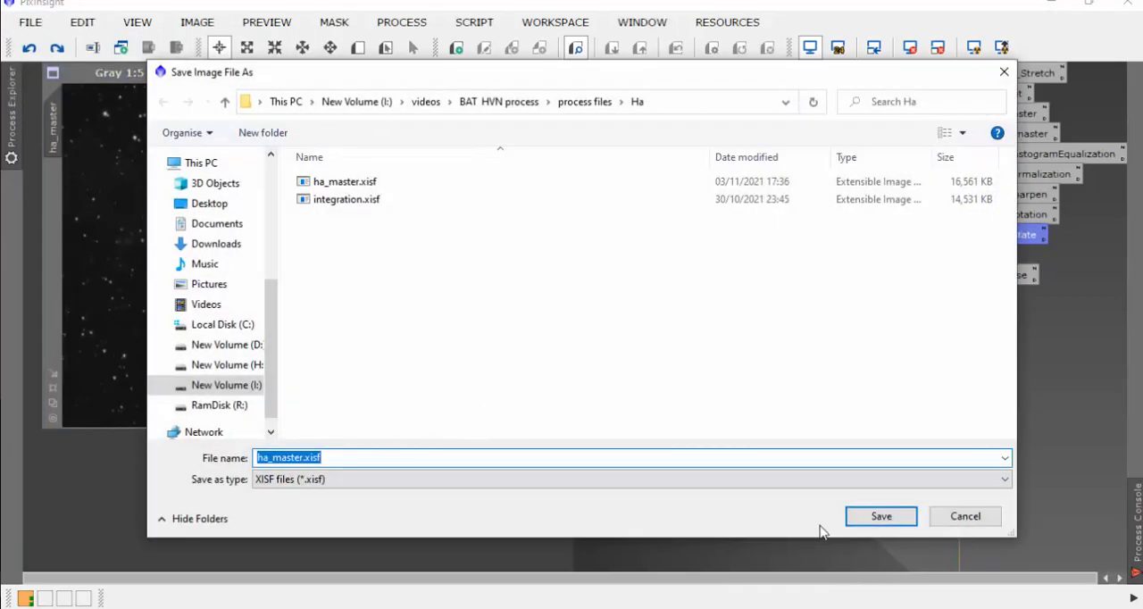
pyautogui.click(863, 518)
pyautogui.click(542, 349)
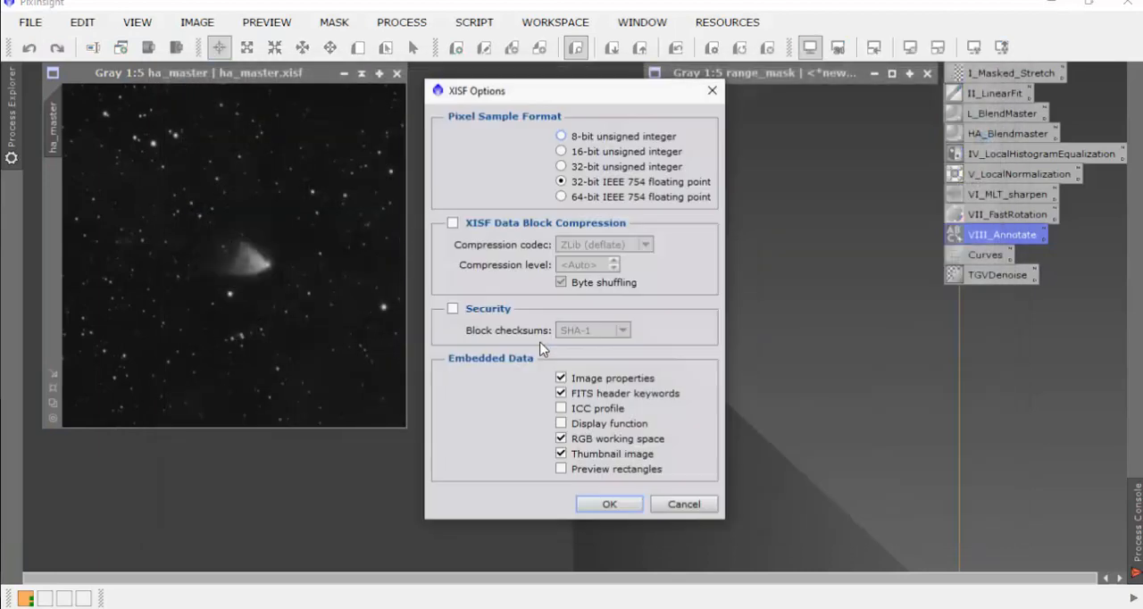
pyautogui.click(609, 504)
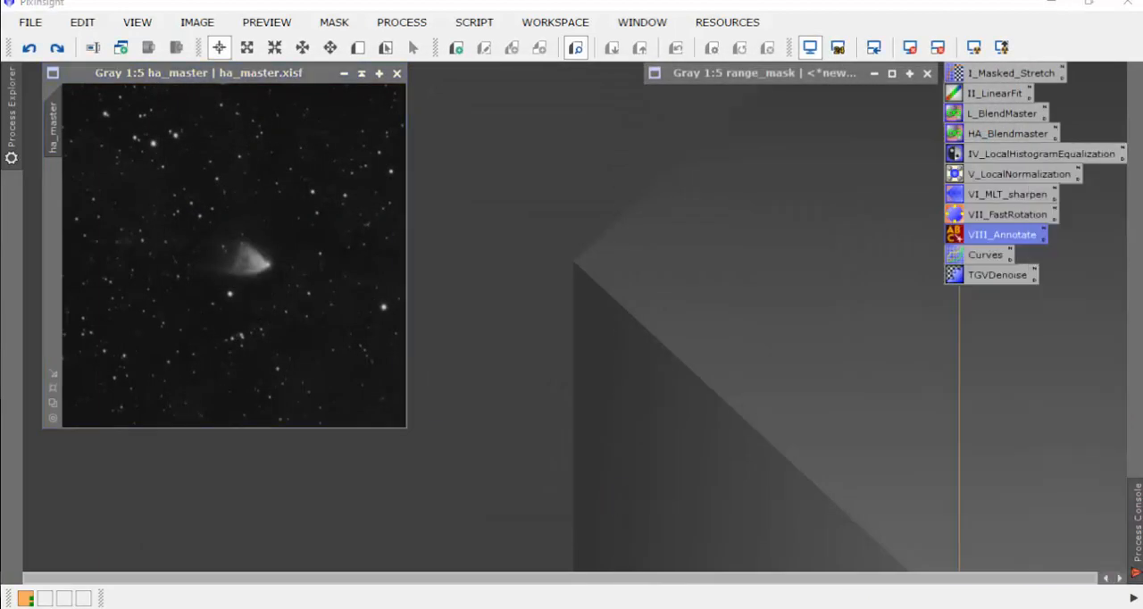
# Step: Expand range_mask to examine how it covers the nebula, collapse it again and return to ha_master
pyautogui.doubleClick(737, 75)
pyautogui.moveTo(721, 77); pyautogui.dragTo(635, 91)
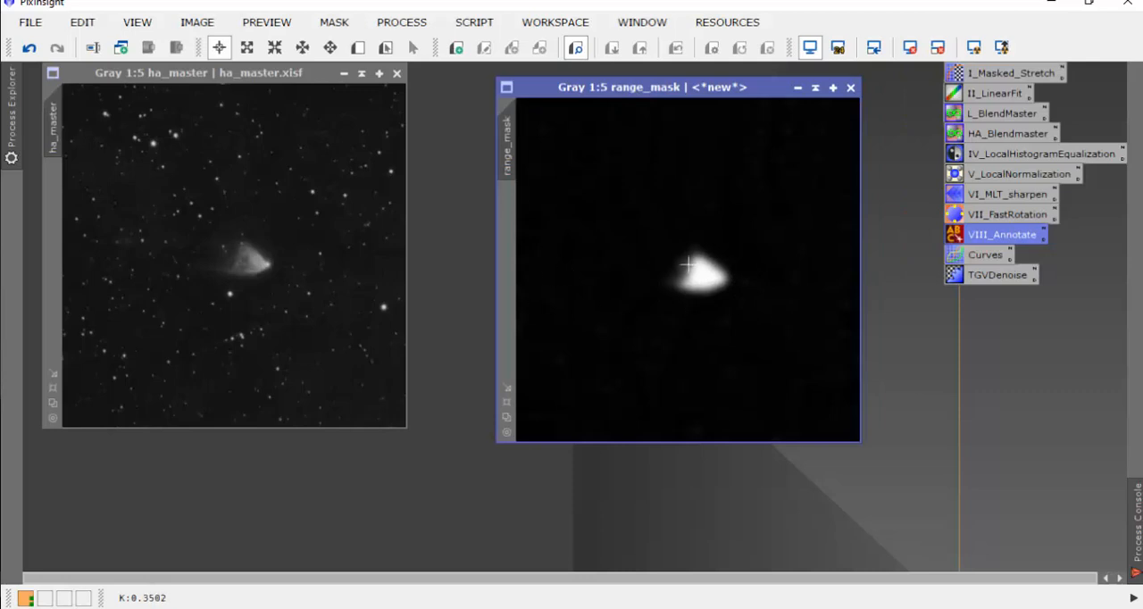
pyautogui.click(815, 88)
pyautogui.click(211, 77)
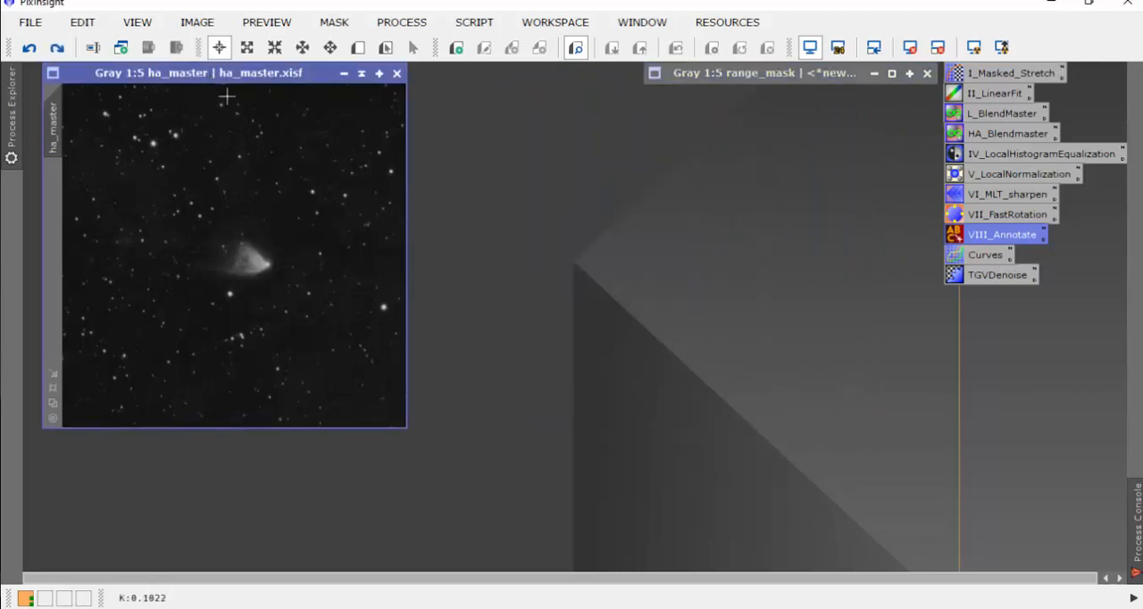
# Step: Start RangeSelection with a real-time preview of ha_master and set the lower limit to 0.200000
pyautogui.click(411, 25)
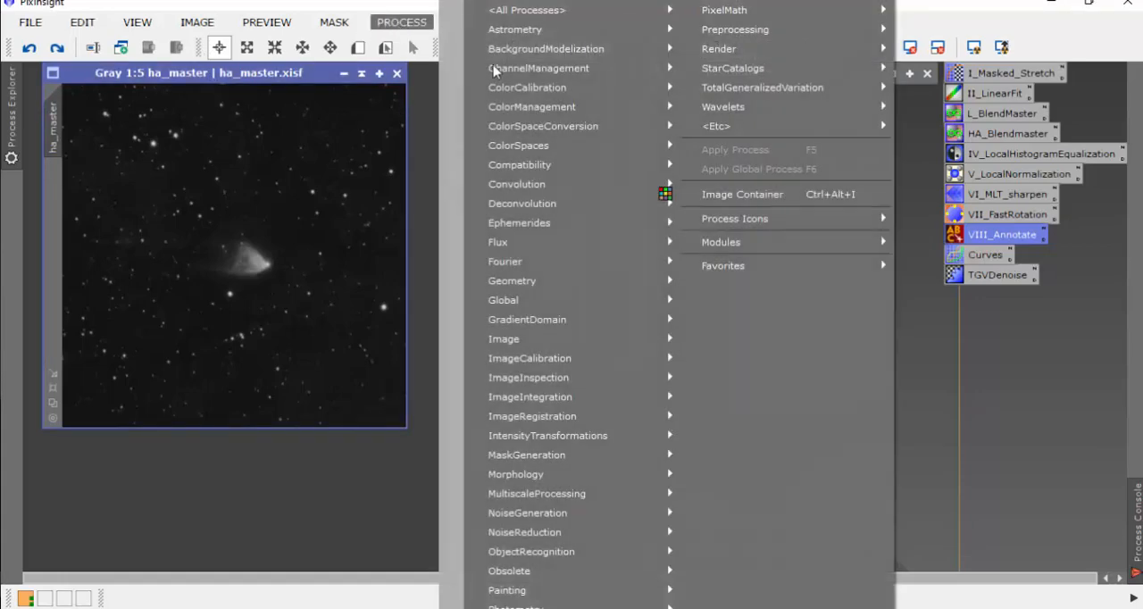
pyautogui.moveTo(518, 11)
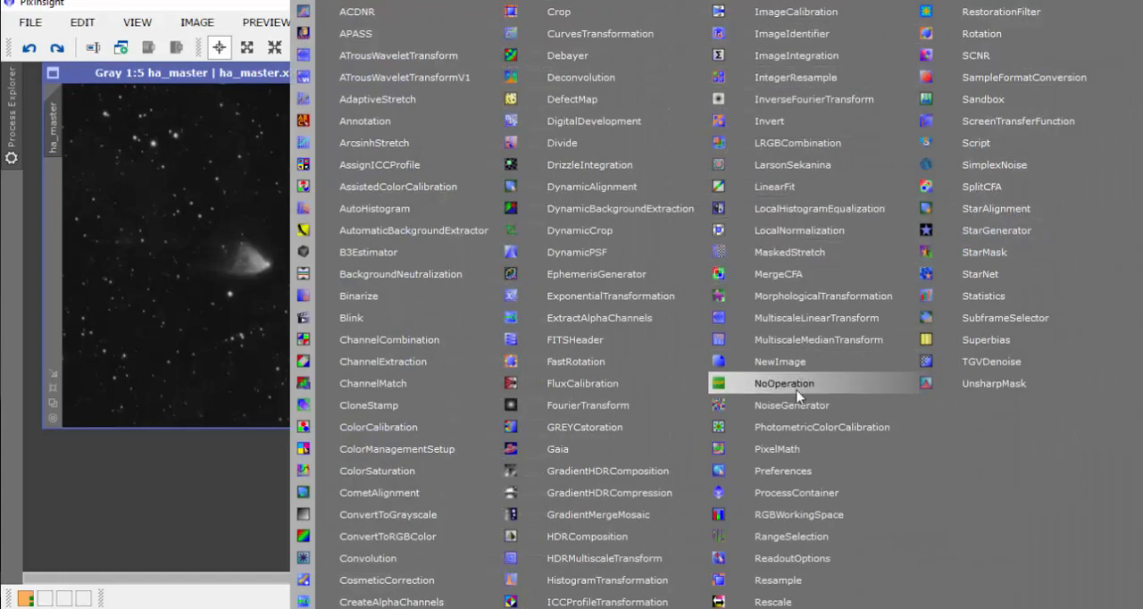
pyautogui.click(789, 537)
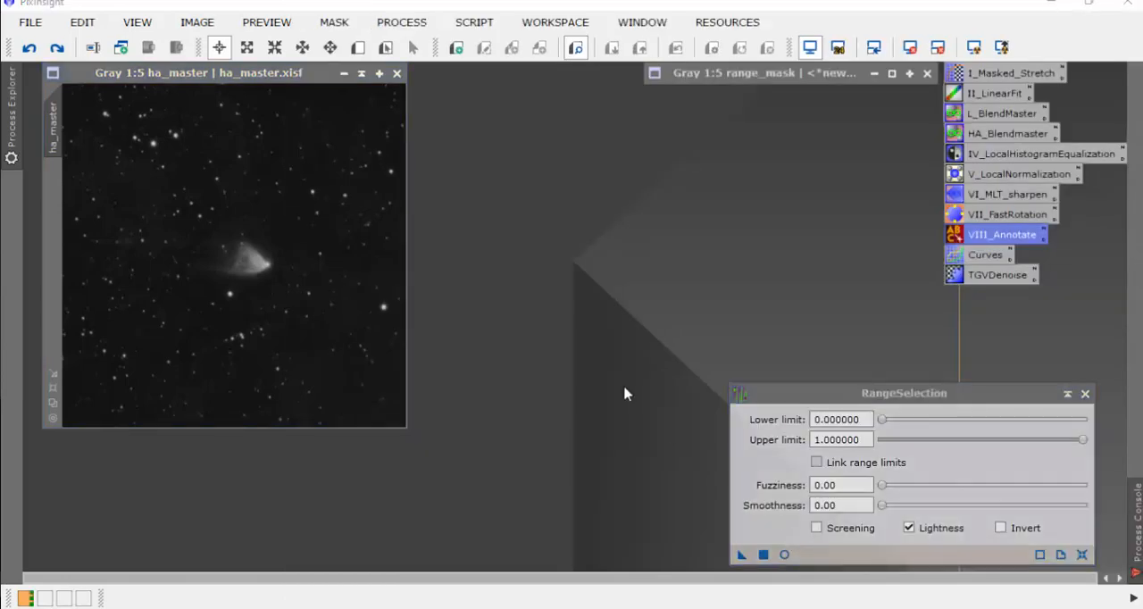
pyautogui.moveTo(848, 395); pyautogui.dragTo(707, 151)
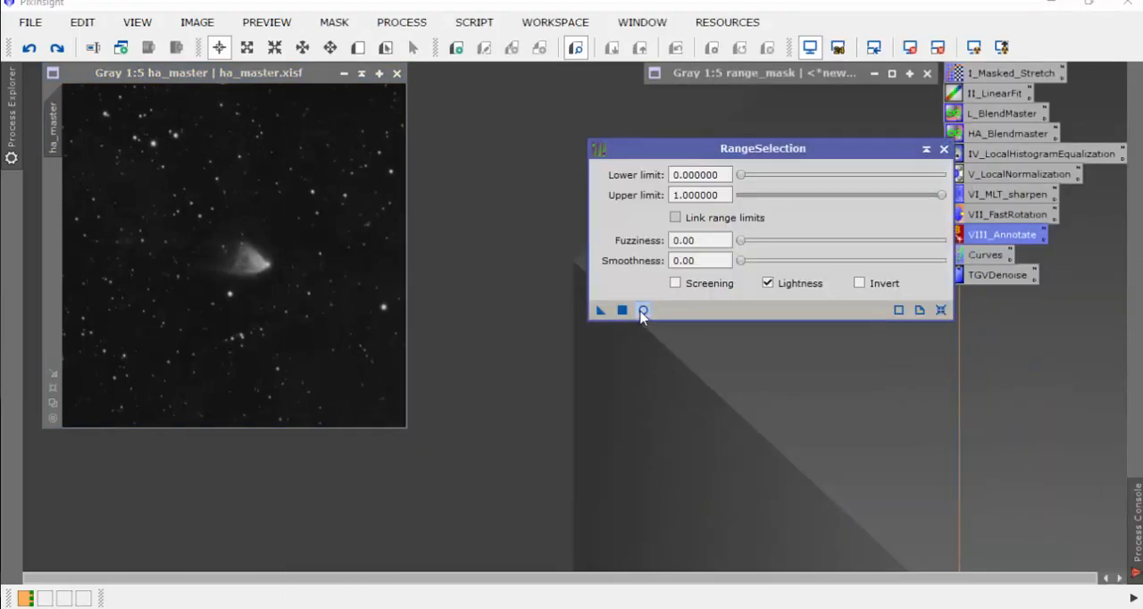
pyautogui.click(643, 310)
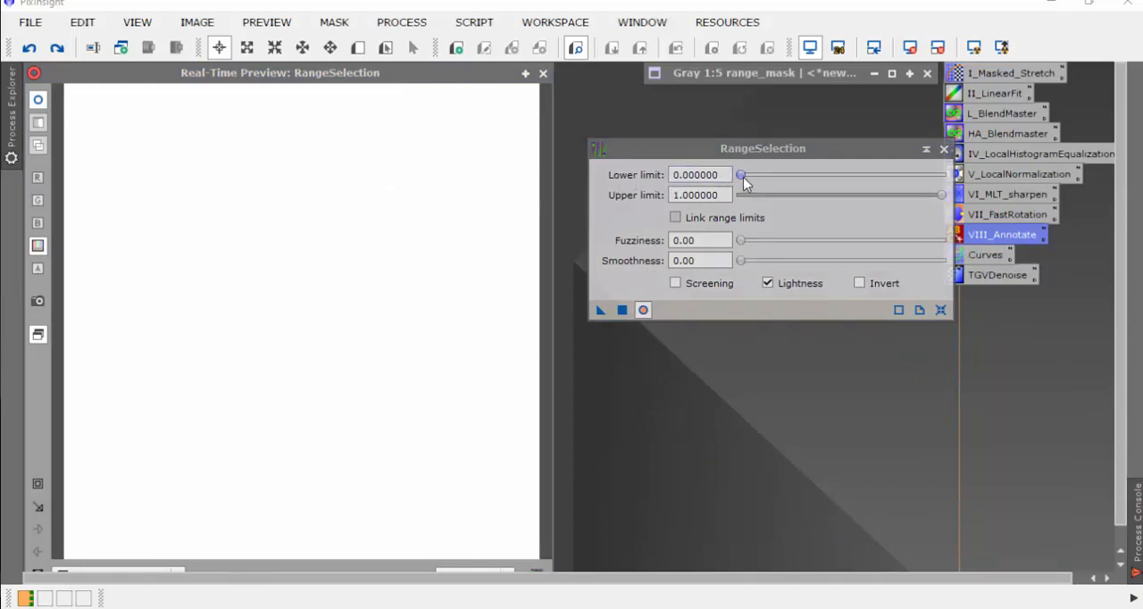
pyautogui.moveTo(741, 176); pyautogui.dragTo(784, 191)
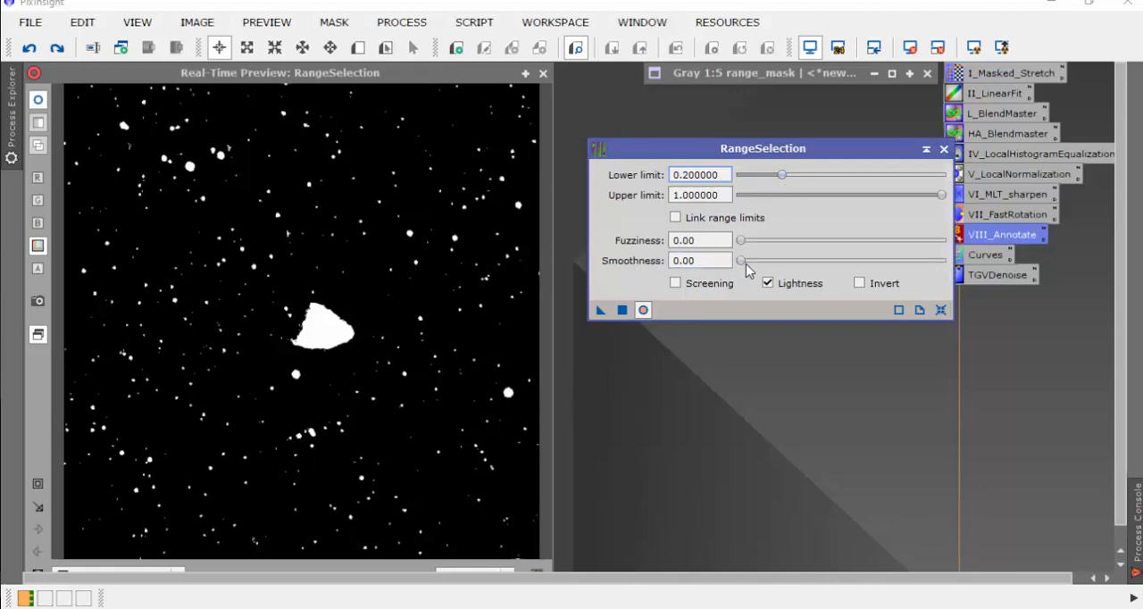
# Step: Set the range mask's smoothness to 29.5 and apply RangeSelection twice, closing the process and its real-time preview
pyautogui.moveTo(741, 260); pyautogui.dragTo(801, 265)
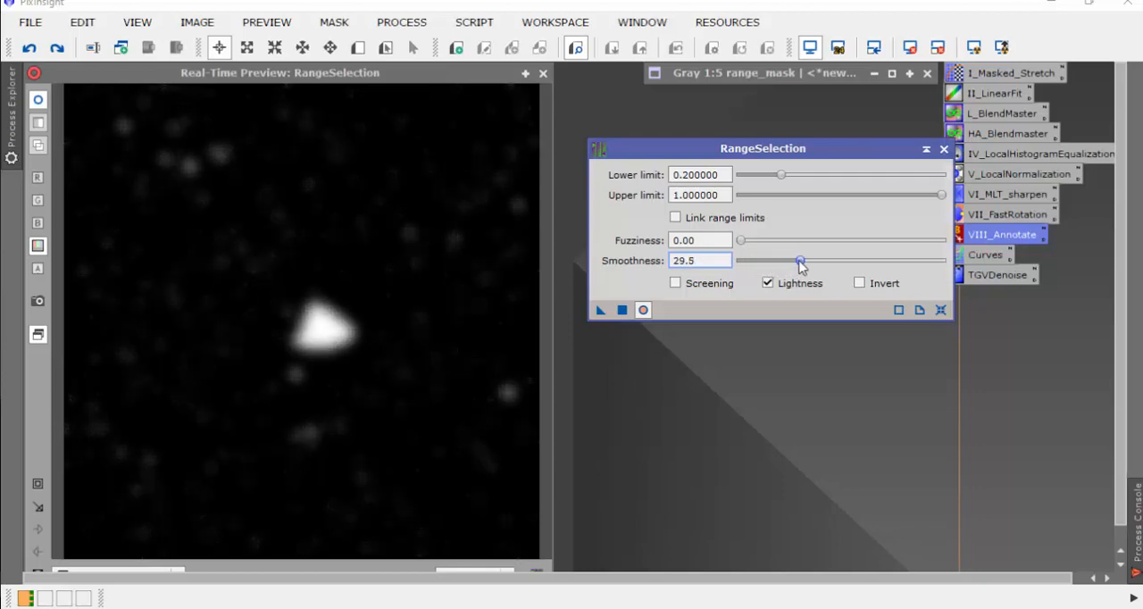
pyautogui.click(622, 310)
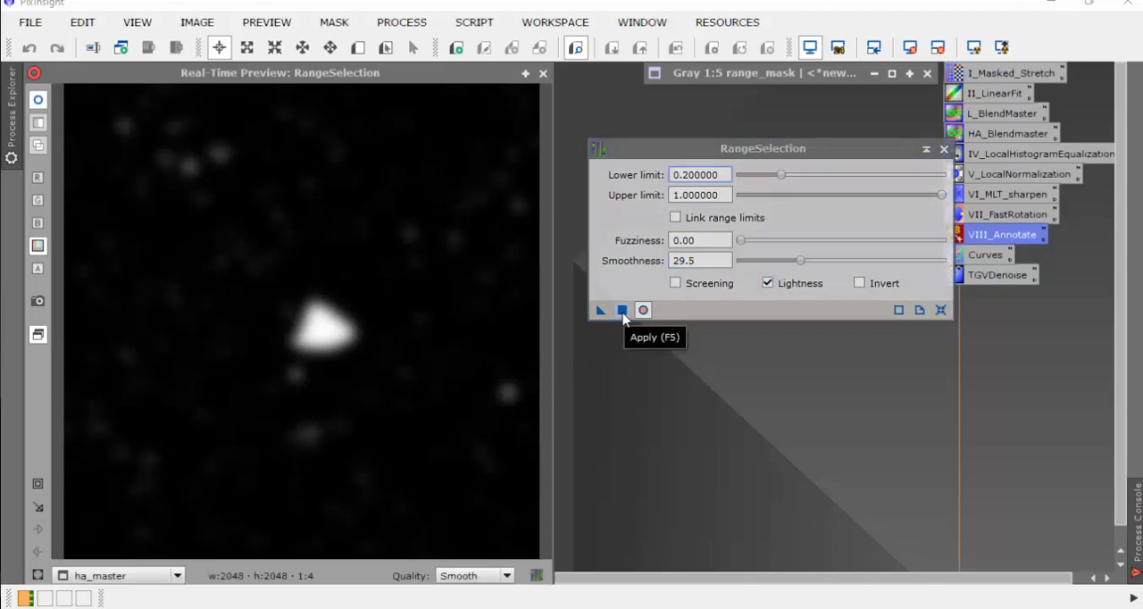
pyautogui.click(623, 311)
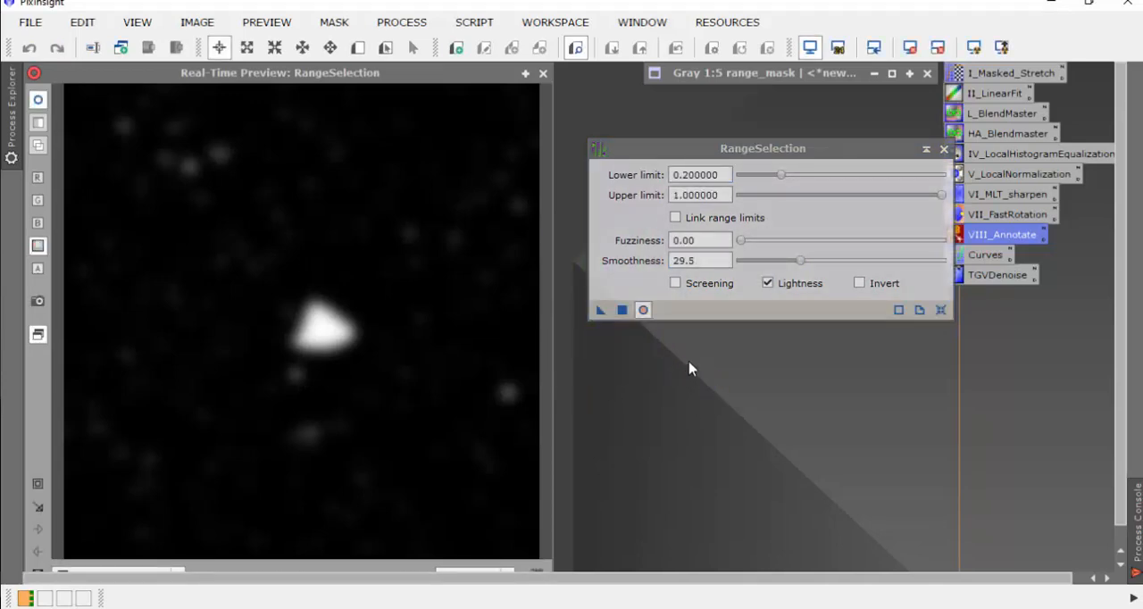
pyautogui.click(944, 149)
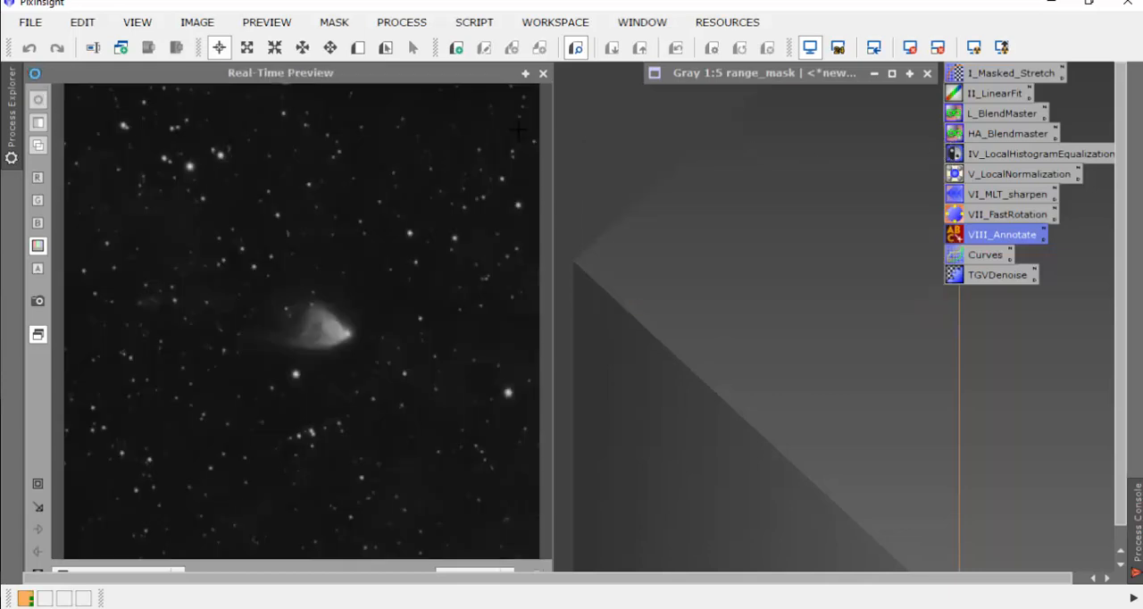
pyautogui.click(542, 73)
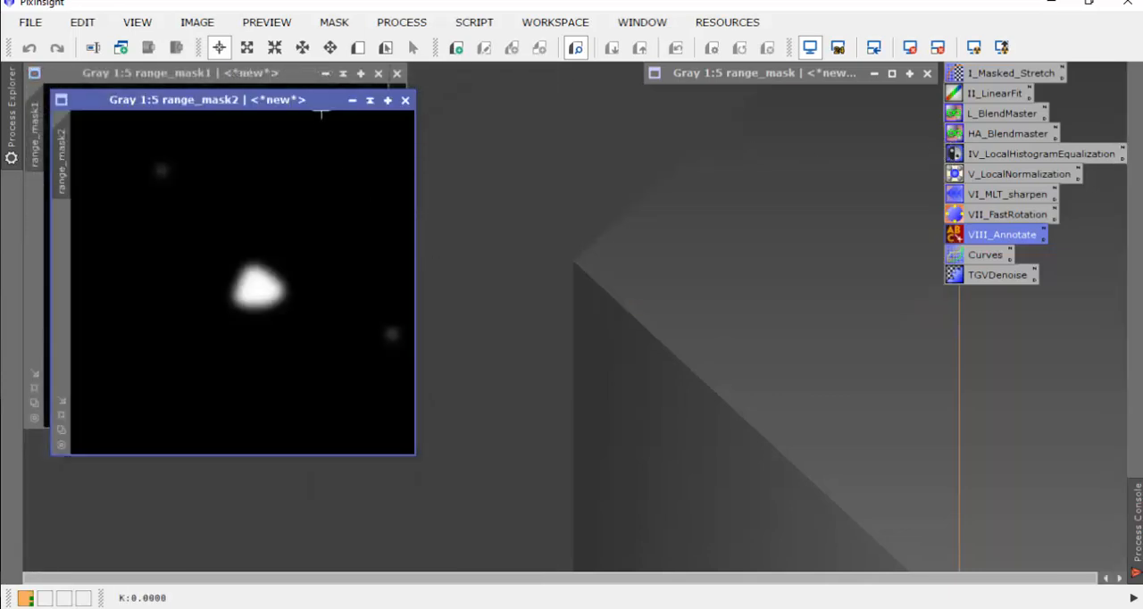
# Step: Place range_mask2 beside range_mask1, start CloneStamp and set its brush radius to 100
pyautogui.moveTo(276, 107); pyautogui.dragTo(698, 112)
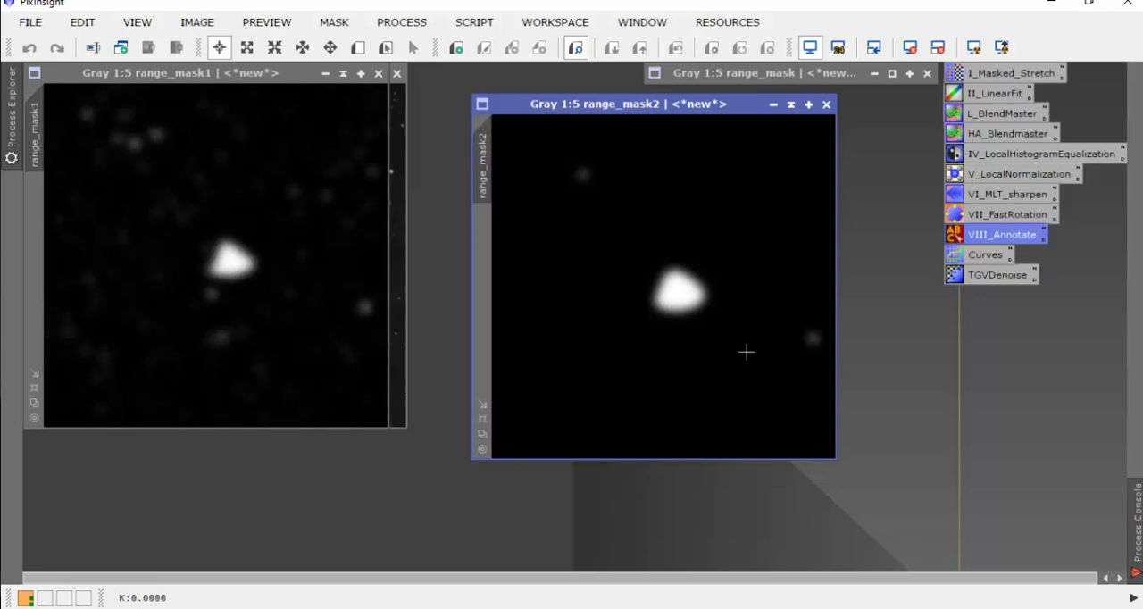
pyautogui.scroll(-1, 746, 352)
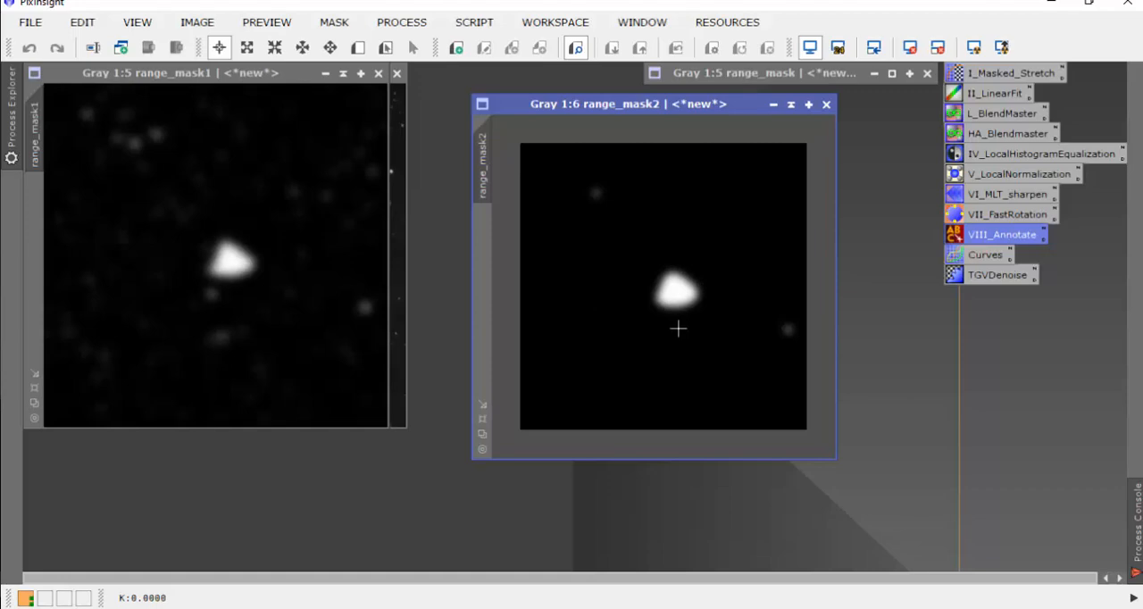
pyautogui.click(407, 25)
pyautogui.moveTo(559, 16)
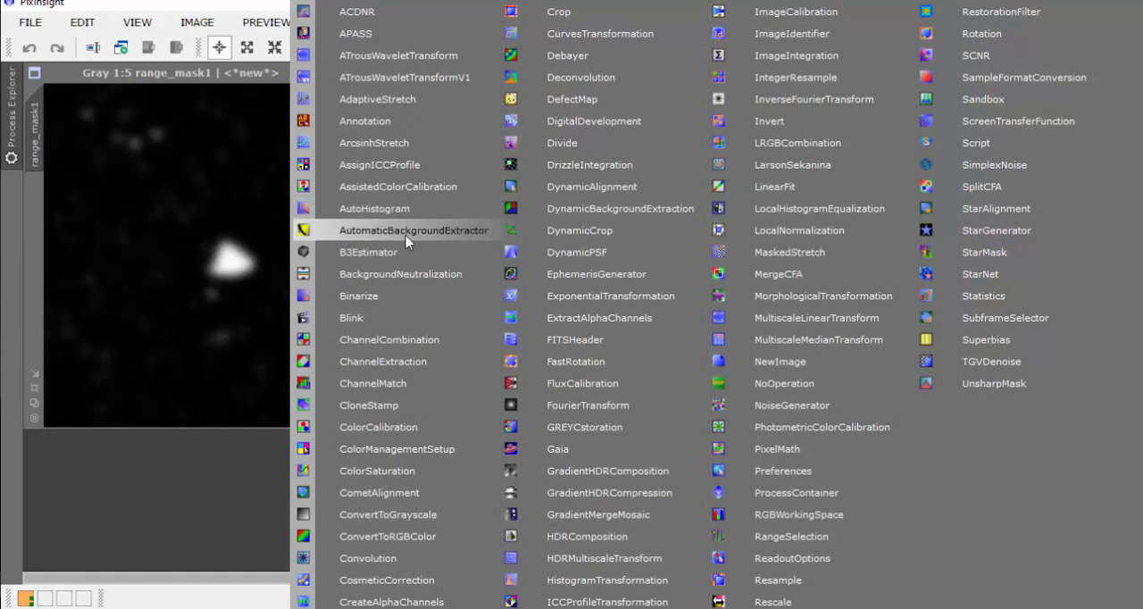
pyautogui.click(392, 413)
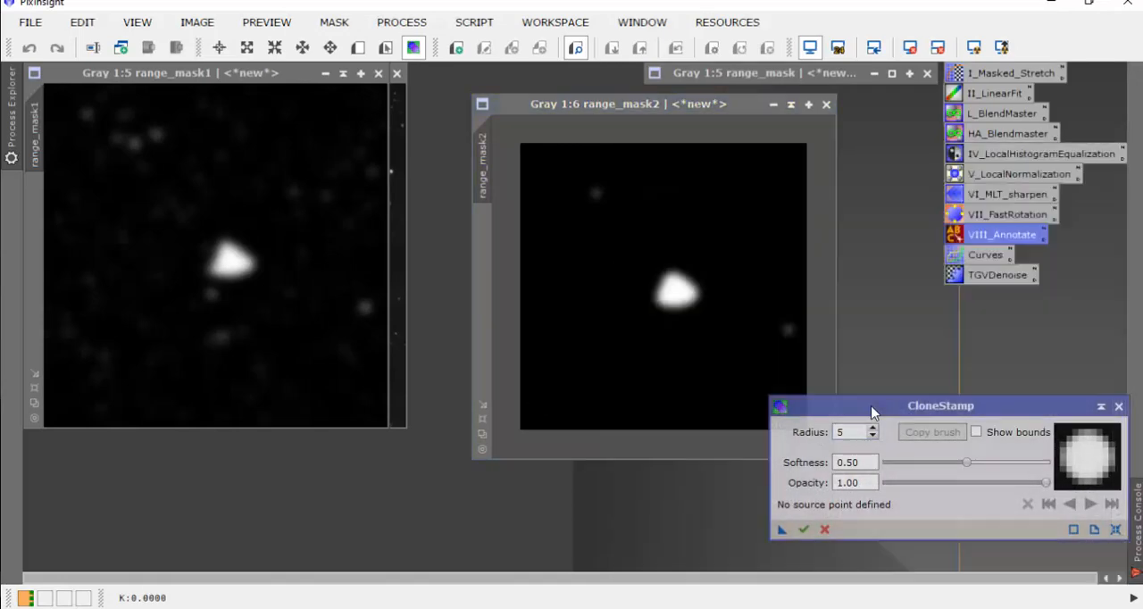
pyautogui.moveTo(872, 412); pyautogui.dragTo(862, 440)
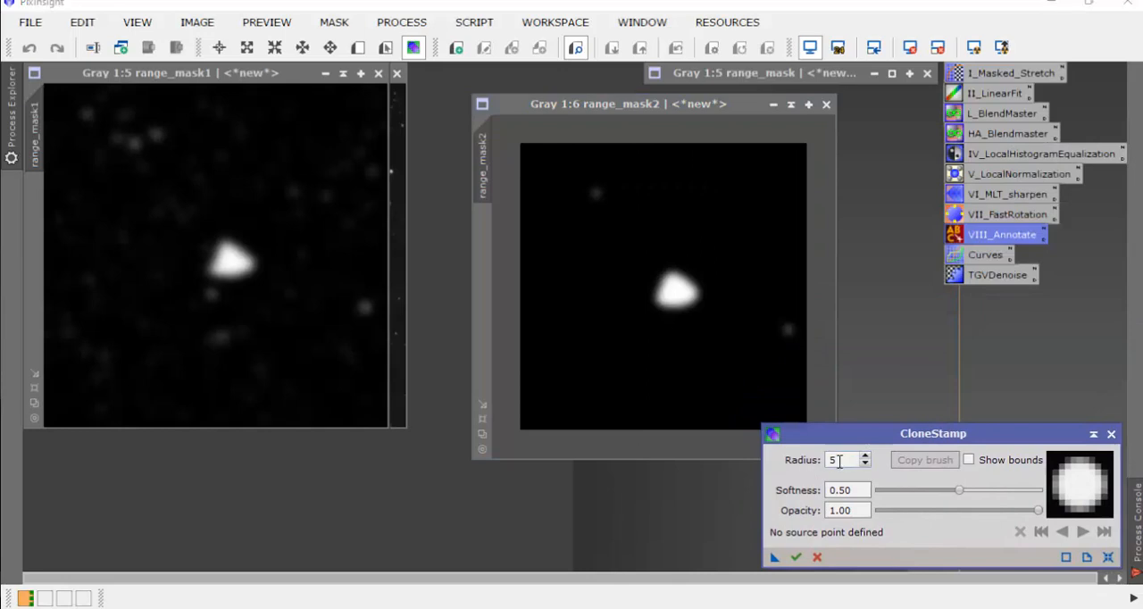
pyautogui.doubleClick(838, 460)
pyautogui.write('2')
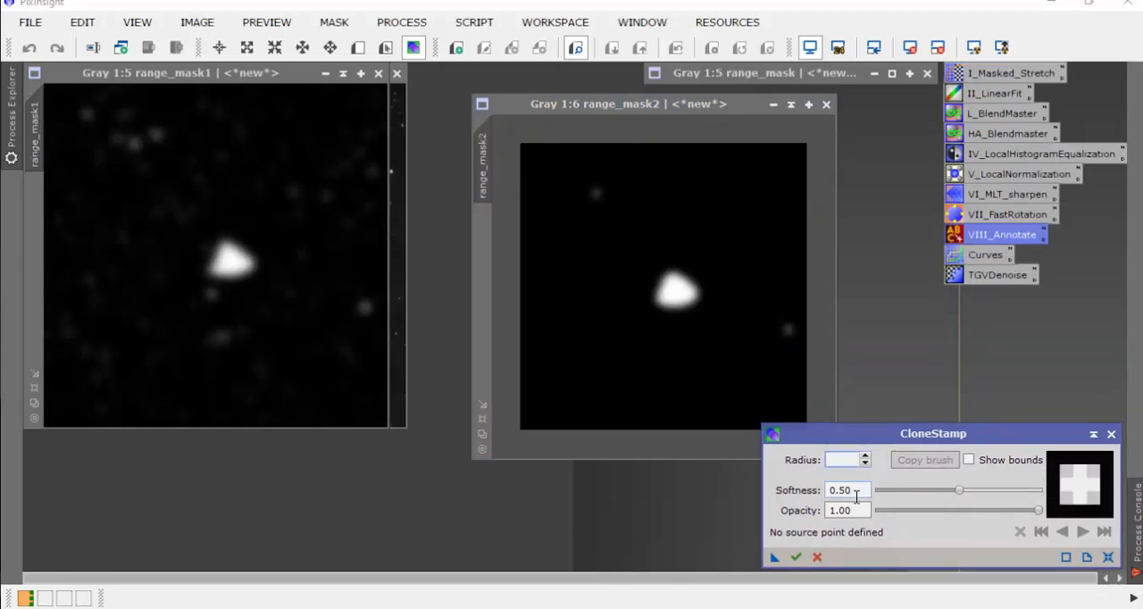
pyautogui.write('100')
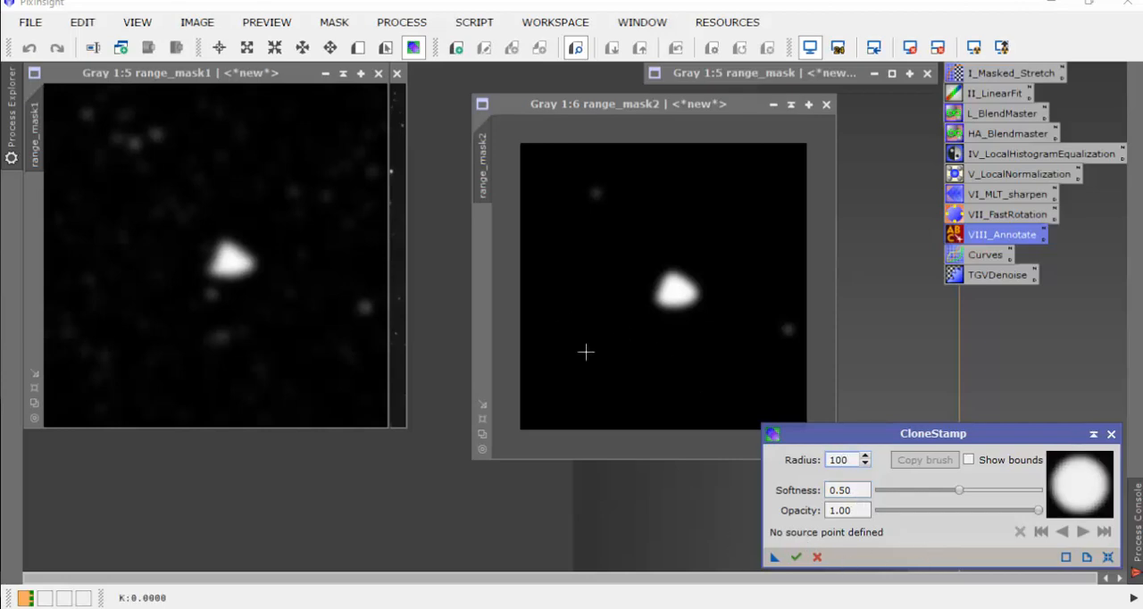
# Step: Clone black background over the two faint star spots in range_mask2, apply the retouching and close CloneStamp
pyautogui.keyDown('ctrl'); pyautogui.click(568, 293); pyautogui.keyUp('ctrl')
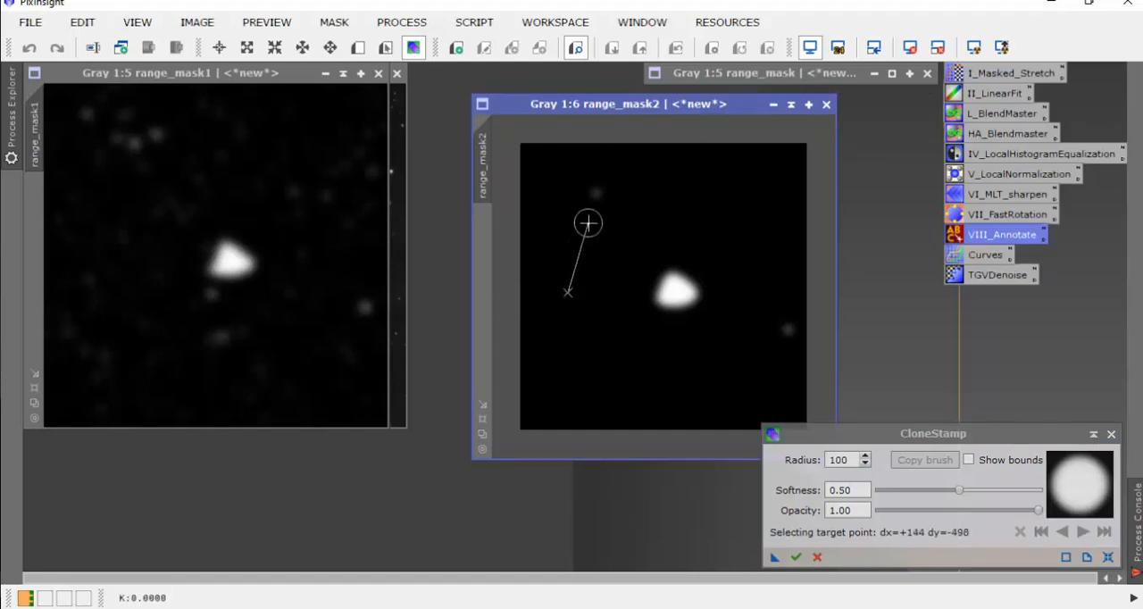
pyautogui.click(597, 192)
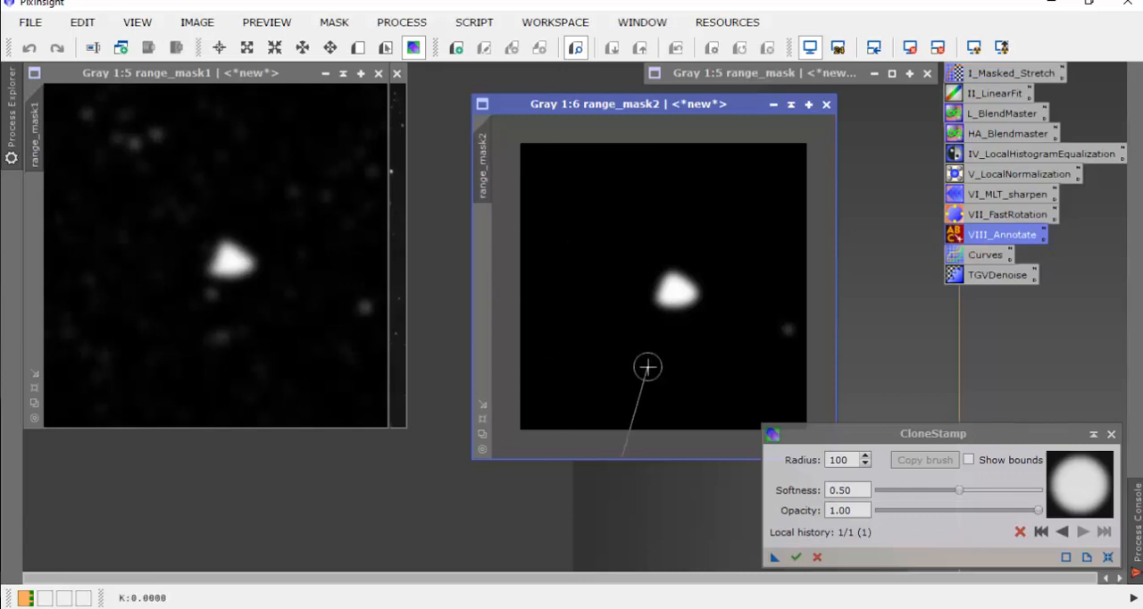
pyautogui.keyDown('ctrl'); pyautogui.click(713, 360); pyautogui.keyUp('ctrl')
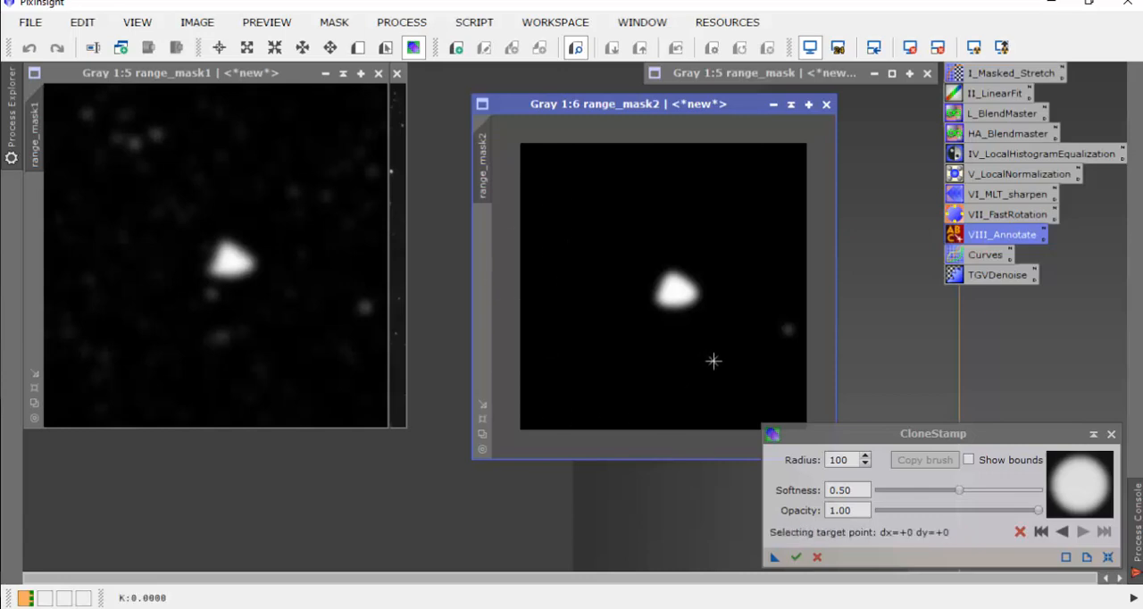
pyautogui.click(780, 328)
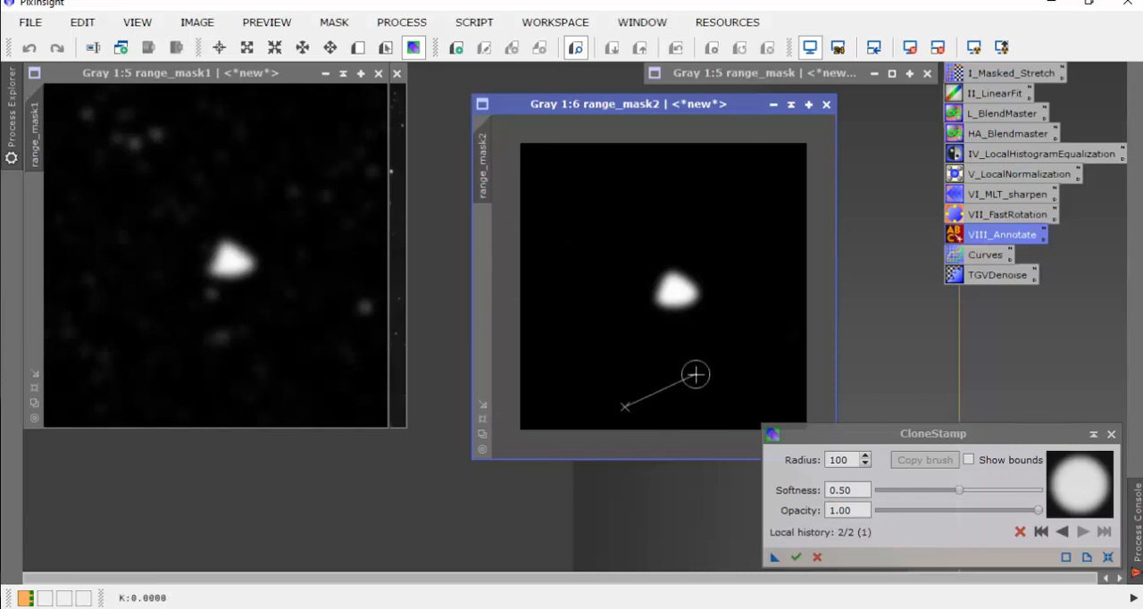
pyautogui.click(795, 557)
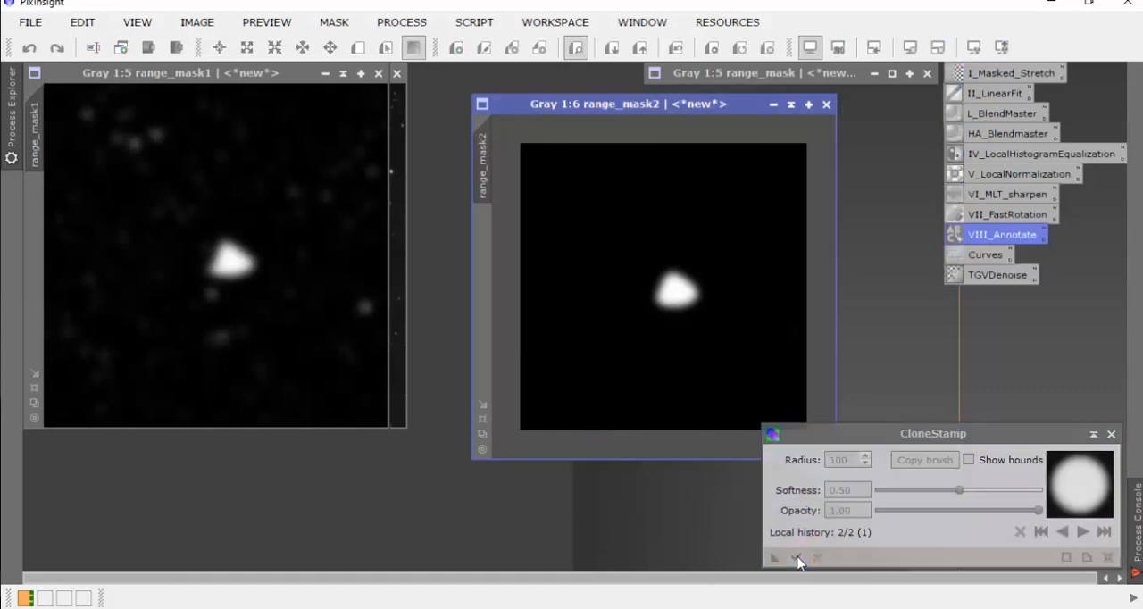
pyautogui.click(1111, 435)
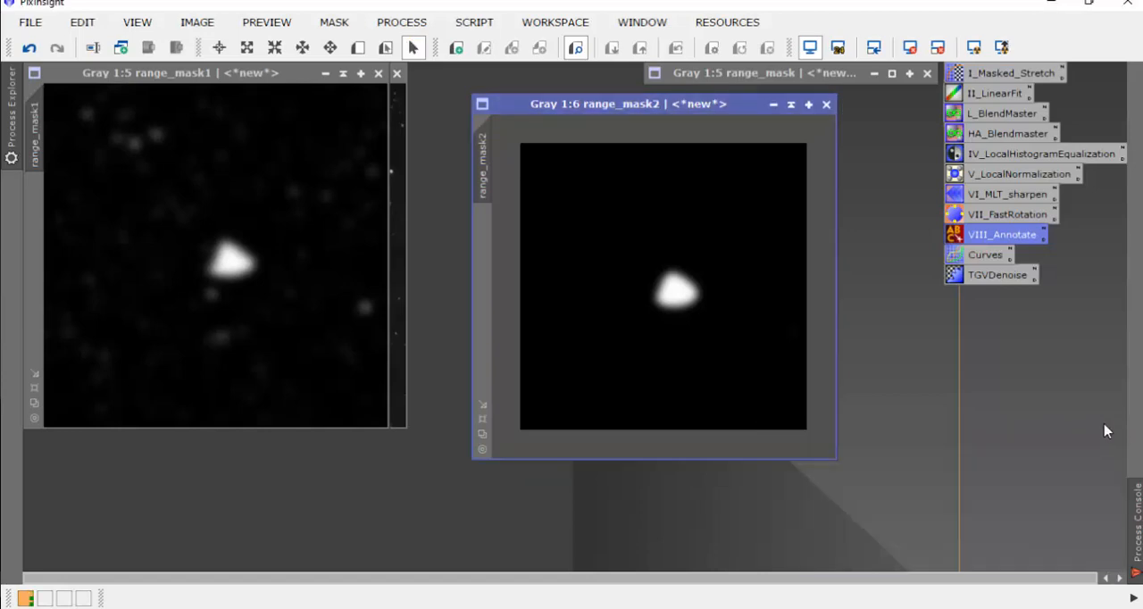
# Step: Close the old range_mask image, accepting that its existing mask references are broken
pyautogui.moveTo(678, 107); pyautogui.dragTo(706, 128)
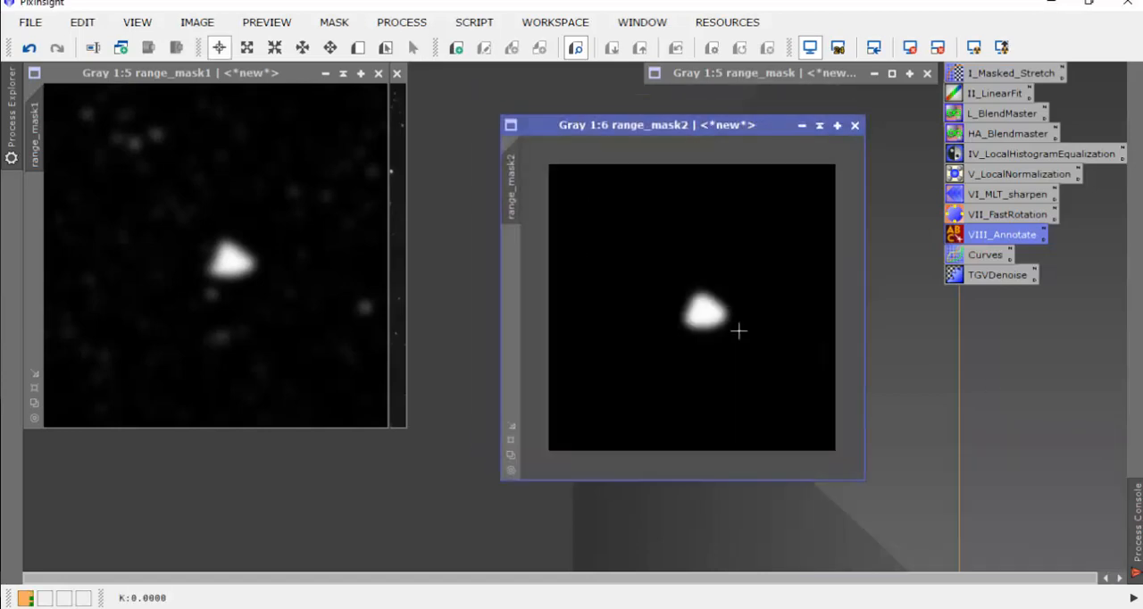
pyautogui.moveTo(817, 74); pyautogui.dragTo(744, 73)
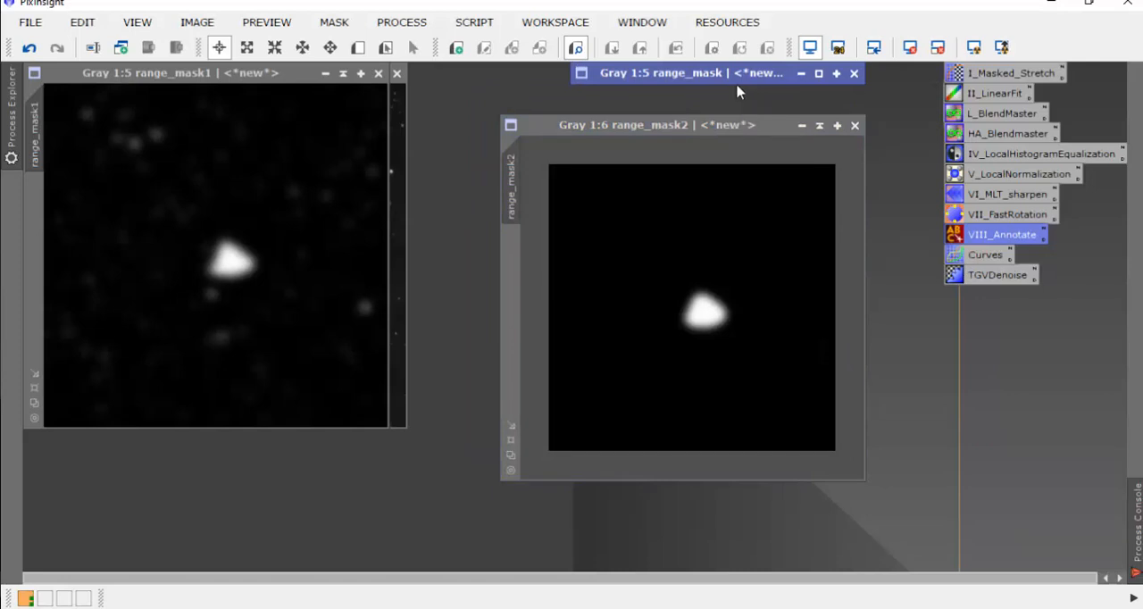
pyautogui.click(854, 74)
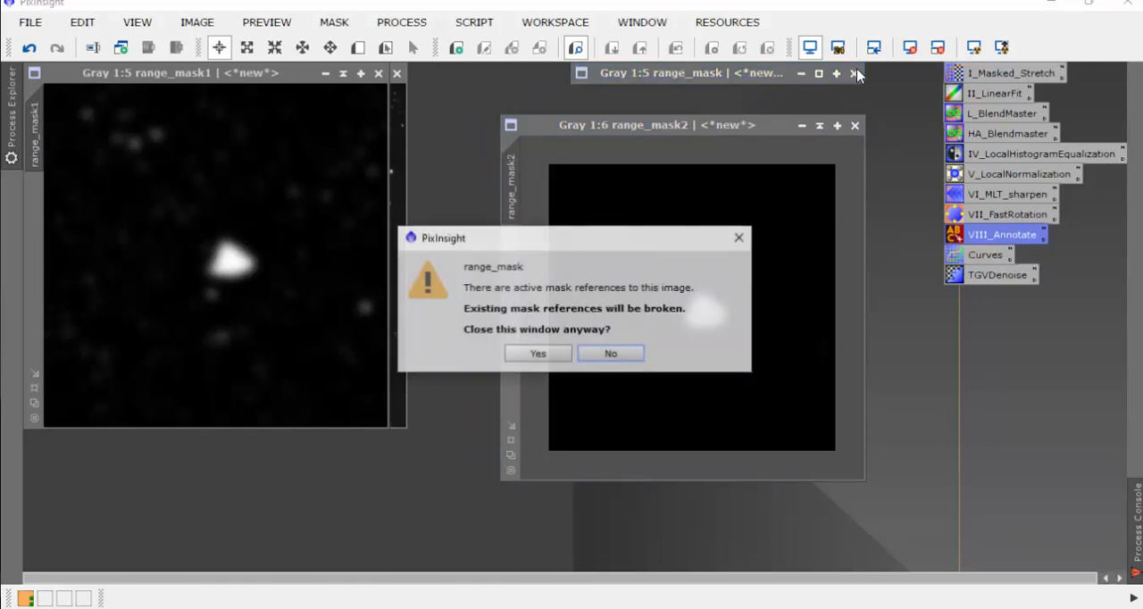
pyautogui.click(538, 353)
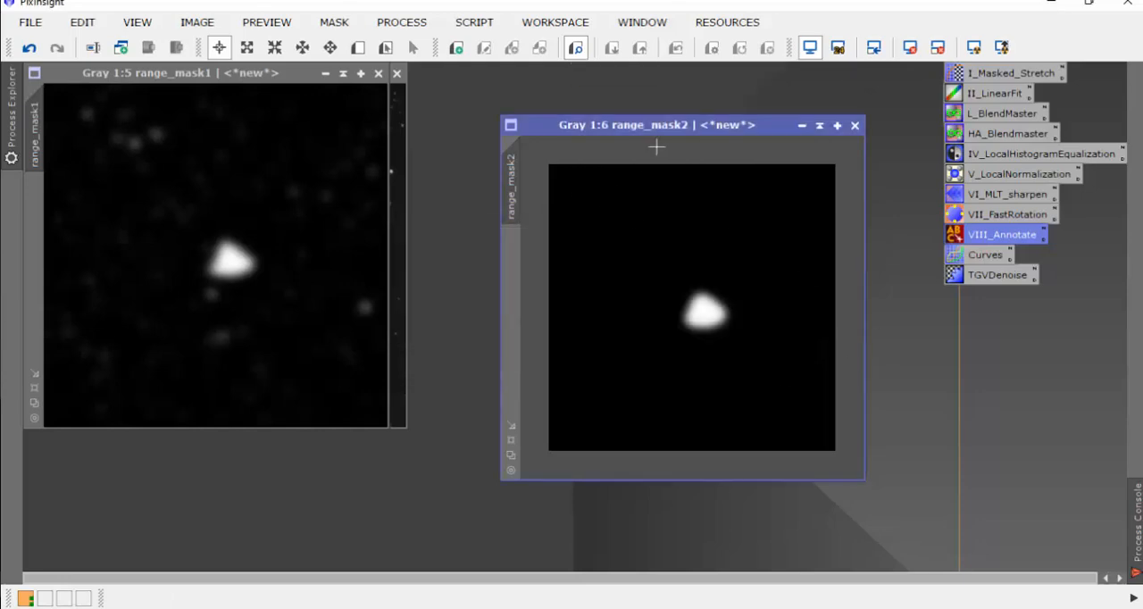
# Step: Save range_mask2 as range_mask.xisf in the Ha folder, in 32-bit IEEE 754 floating point format
pyautogui.moveTo(655, 128); pyautogui.dragTo(646, 128)
pyautogui.click(30, 21)
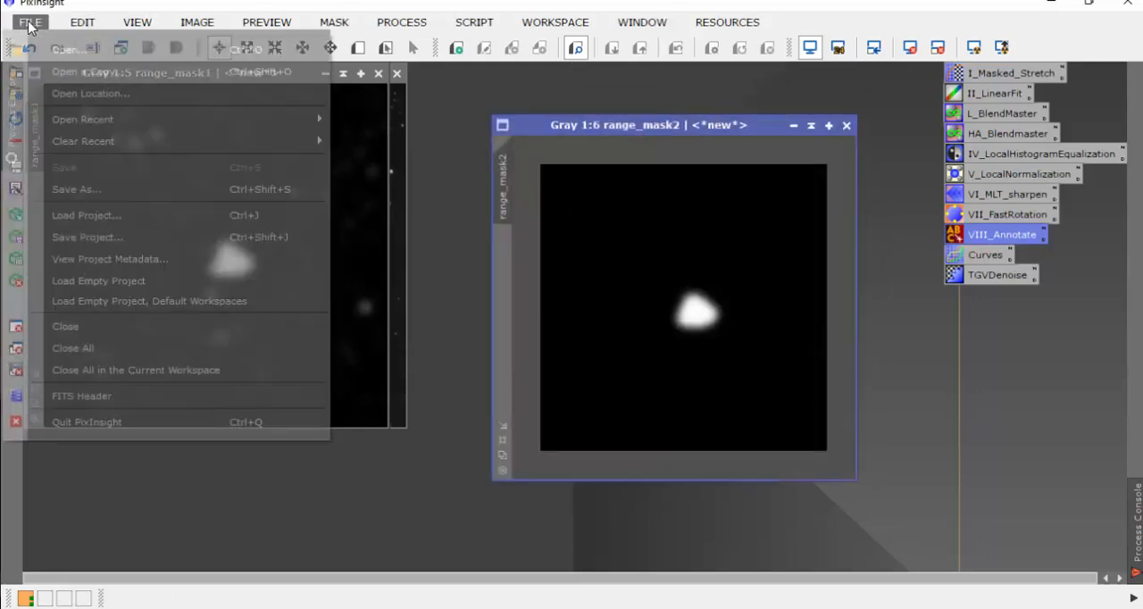
pyautogui.click(77, 189)
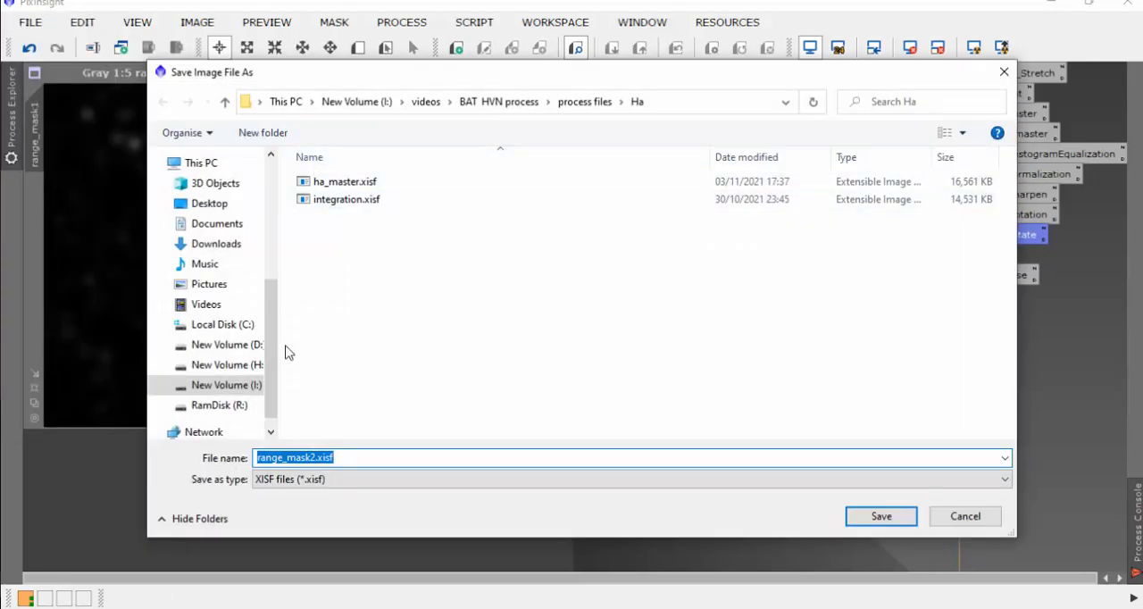
pyautogui.click(310, 457)
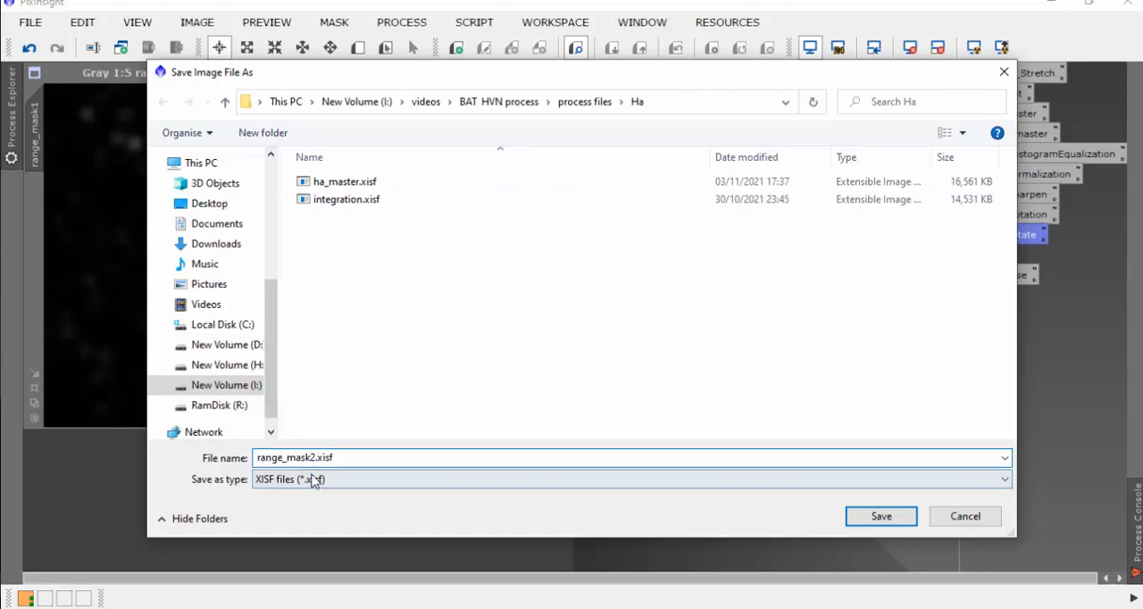
pyautogui.press('Delete')
pyautogui.click(878, 517)
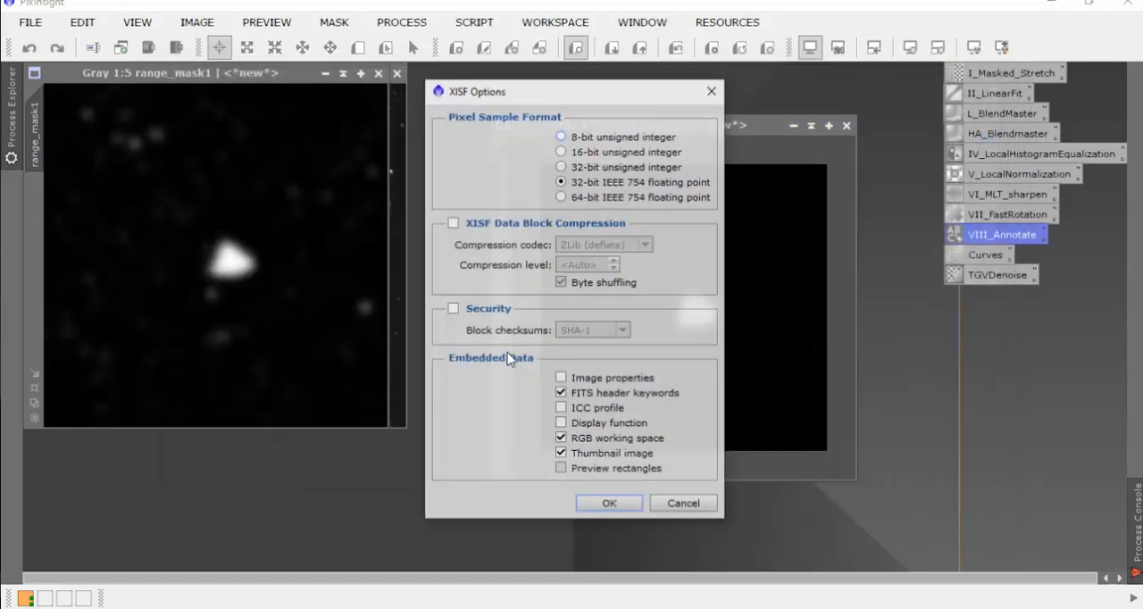
pyautogui.click(611, 505)
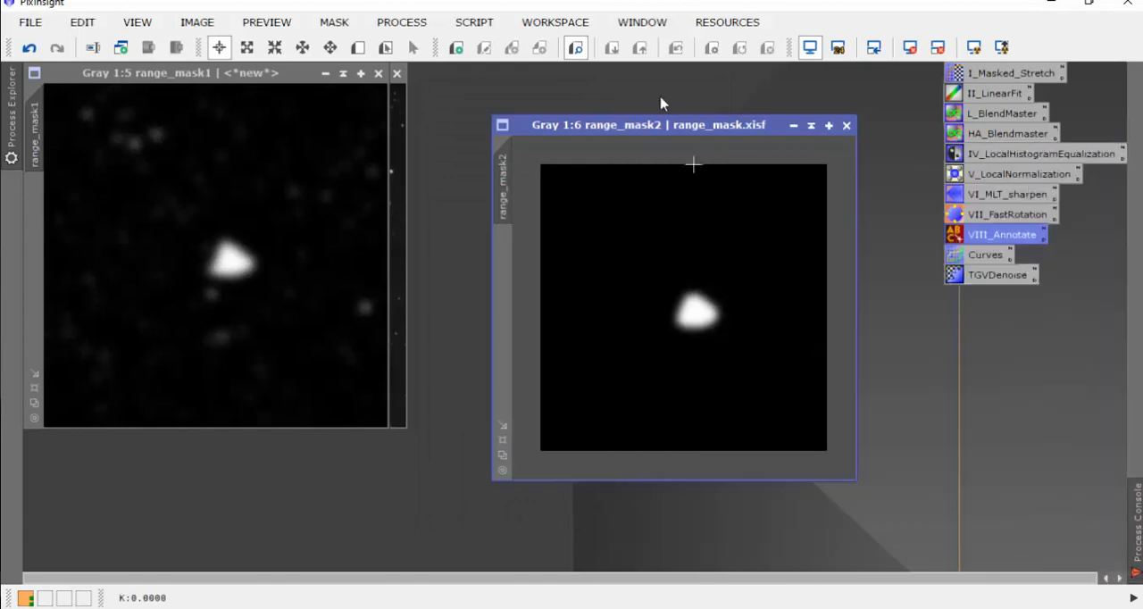
# Step: Change the image identifier of range_mask2 to range_mask and check the HA_Blendmaster PixelMath expression for that name
pyautogui.rightClick(643, 222)
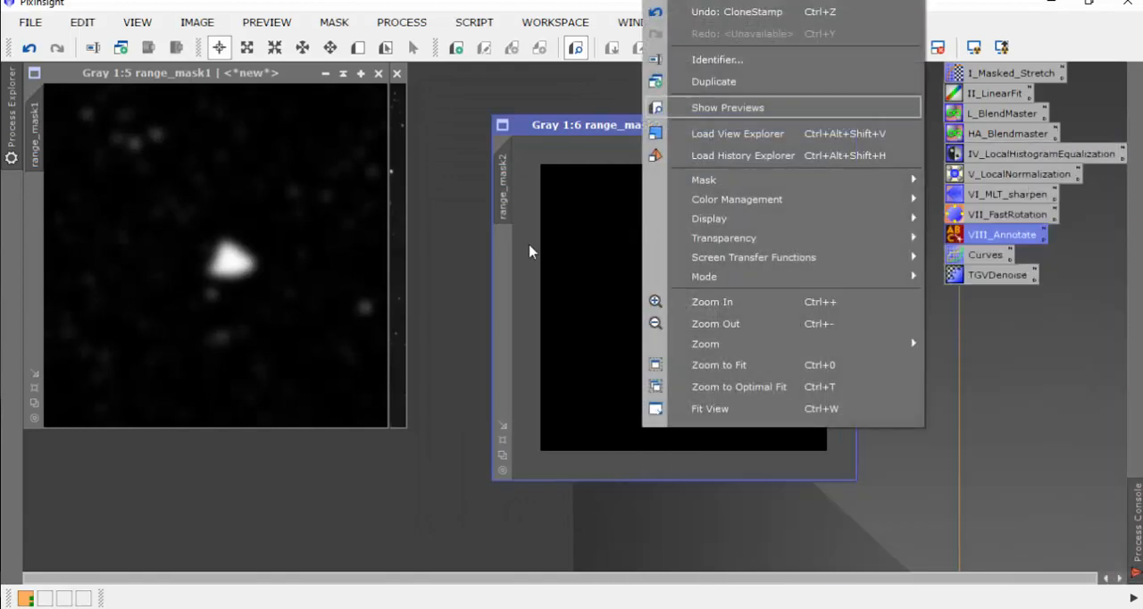
pyautogui.click(688, 56)
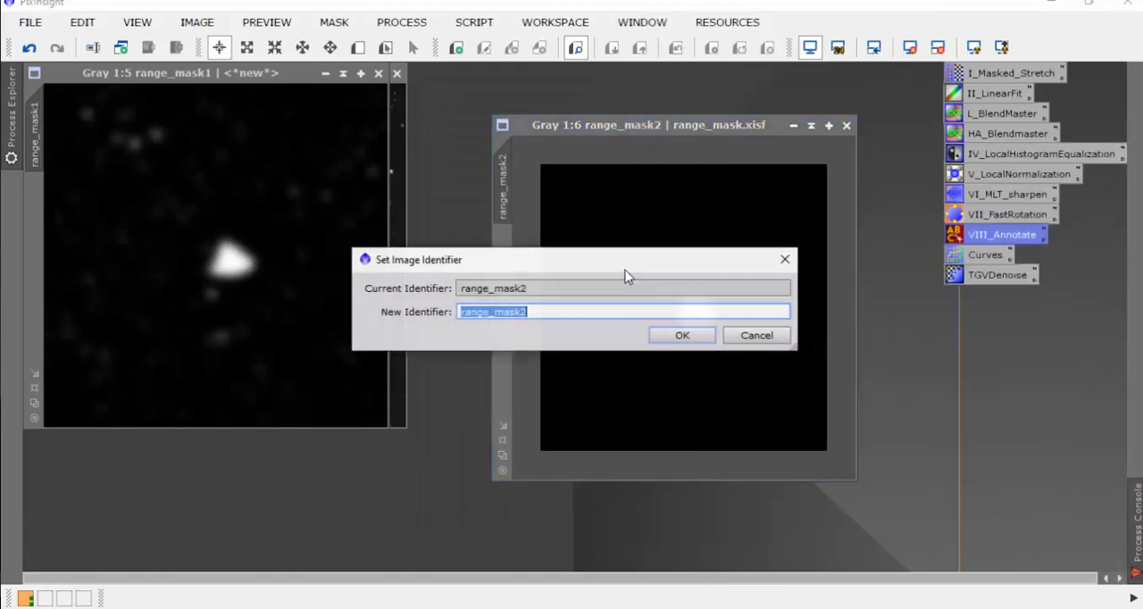
pyautogui.click(523, 312)
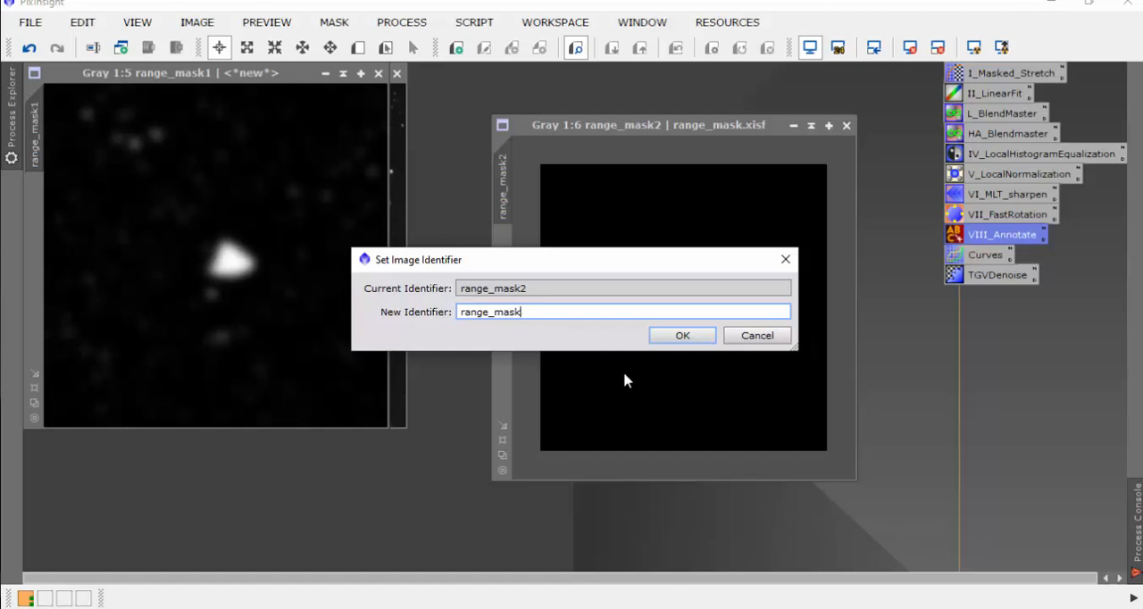
pyautogui.click(680, 335)
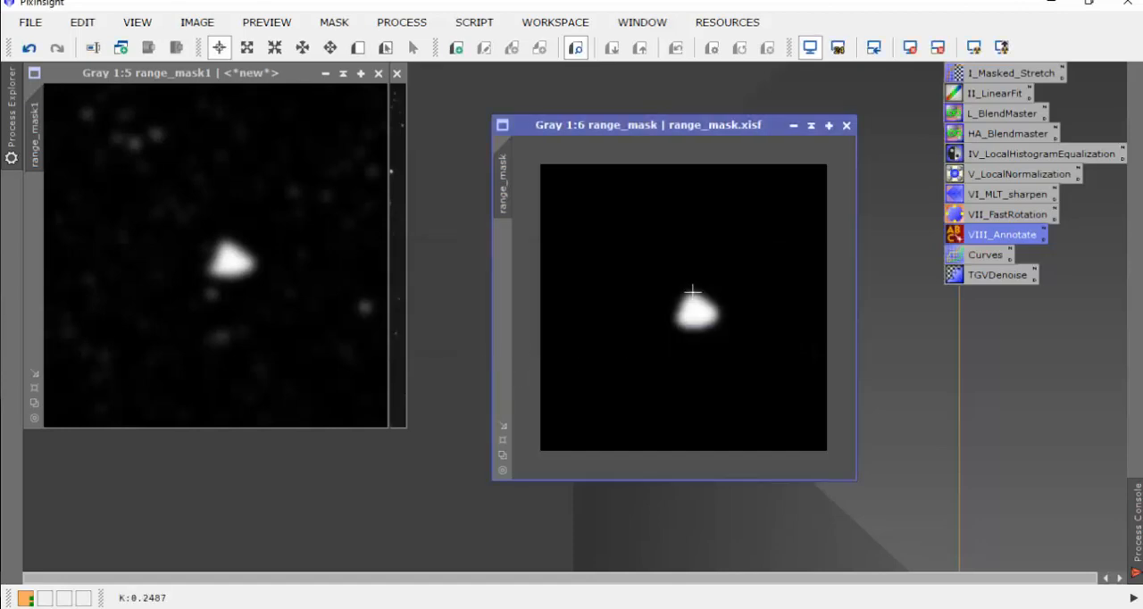
pyautogui.doubleClick(991, 133)
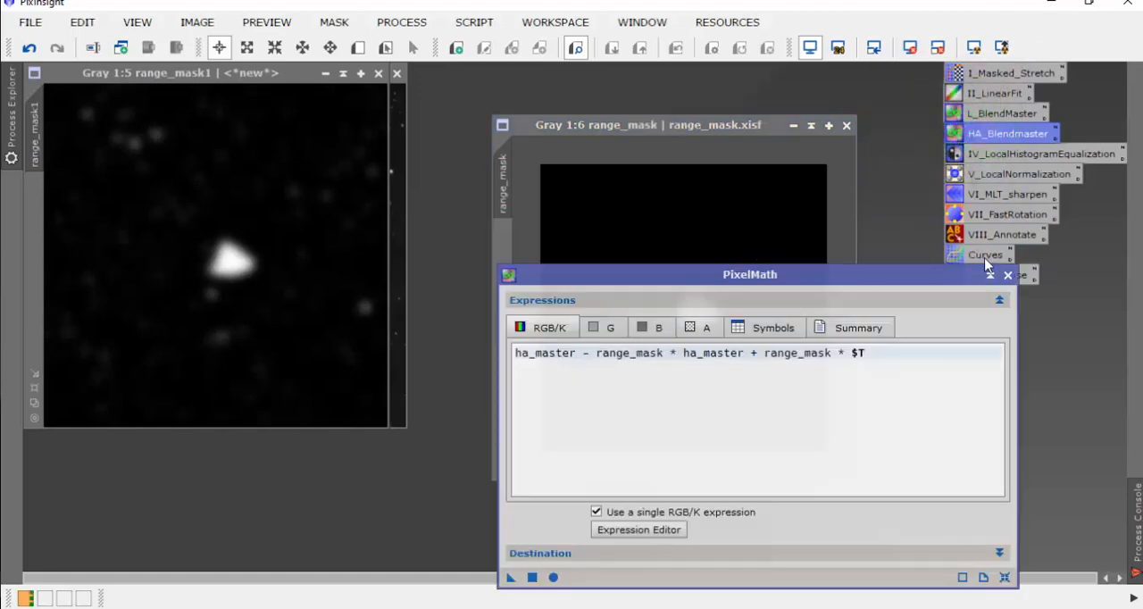
pyautogui.click(1007, 275)
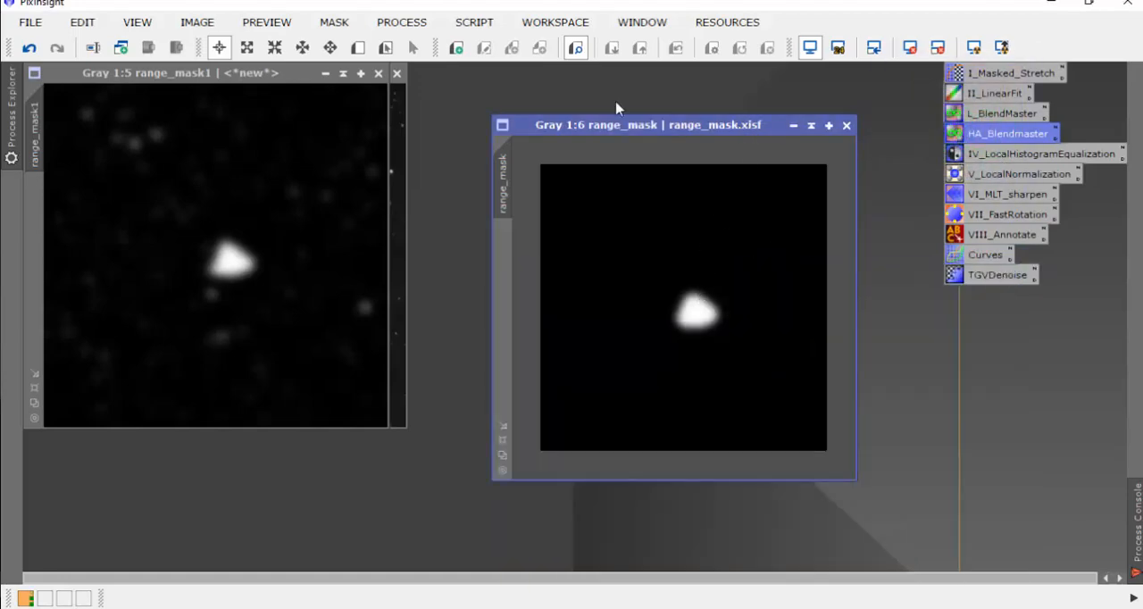
pyautogui.click(31, 21)
pyautogui.click(97, 186)
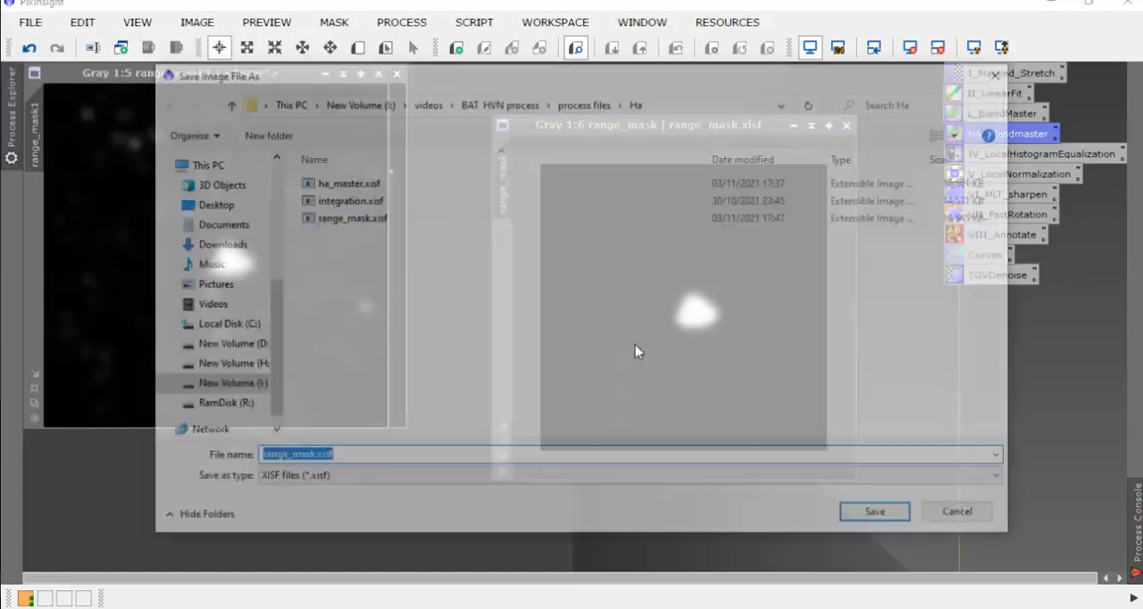
pyautogui.click(875, 513)
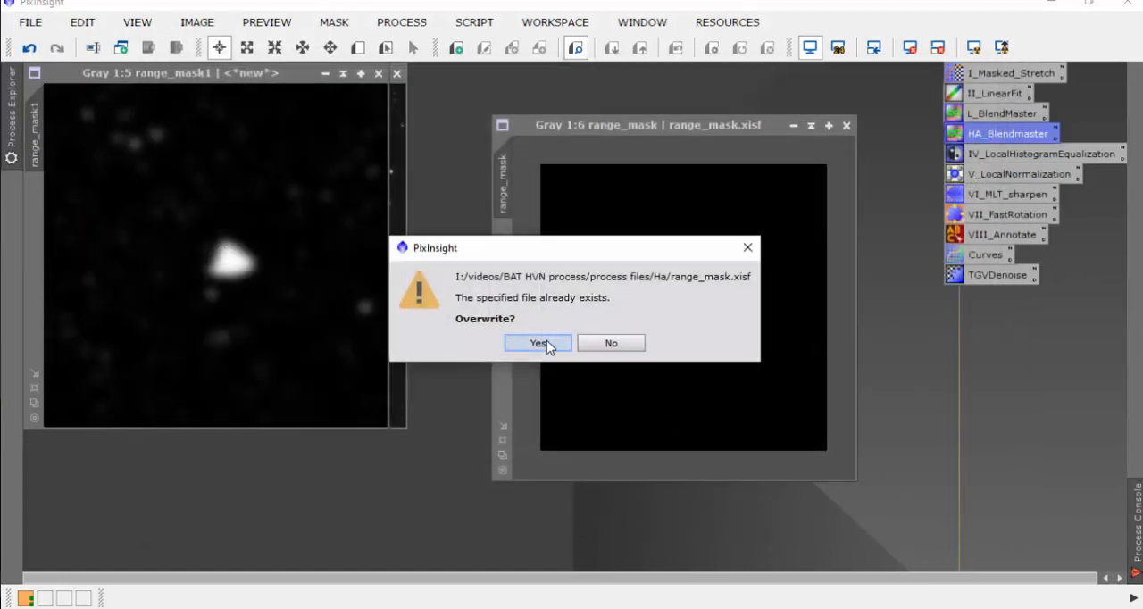
pyautogui.click(611, 345)
# Step: Save the renamed mask as range_mask.xisf in the Ha folder, overwriting the existing file, in 32-bit IEEE 754 floating point format
pyautogui.click(32, 23)
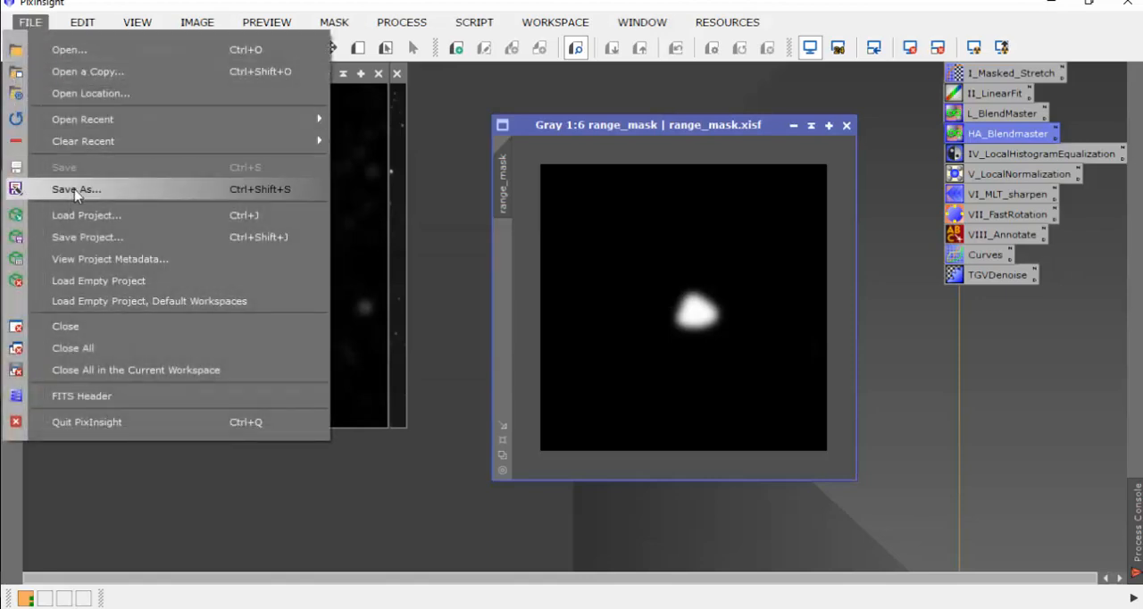
pyautogui.click(62, 191)
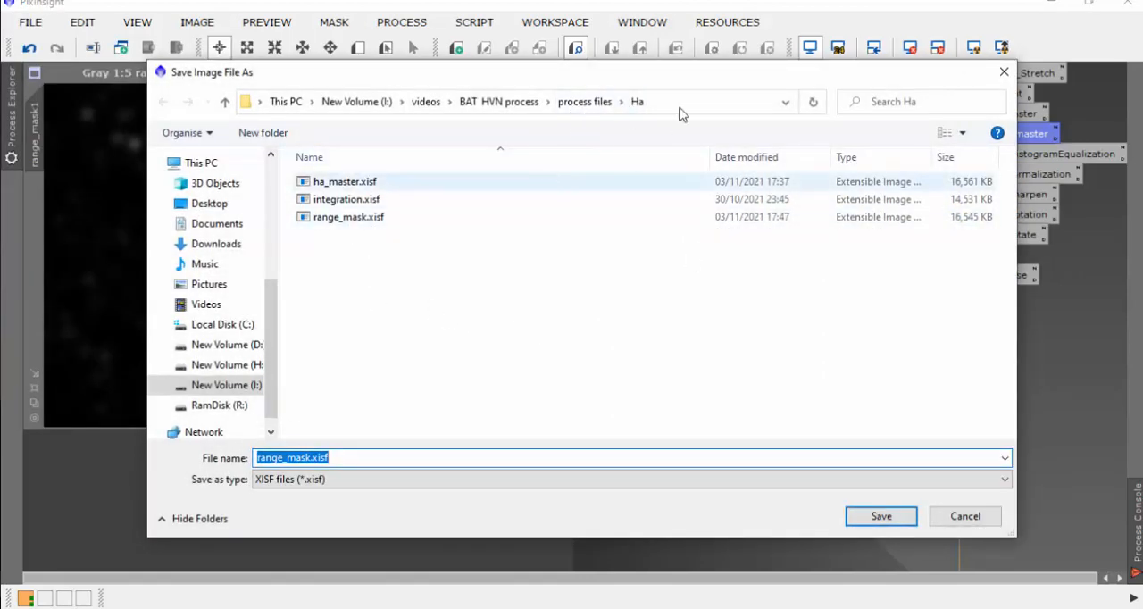
pyautogui.click(882, 517)
pyautogui.click(540, 342)
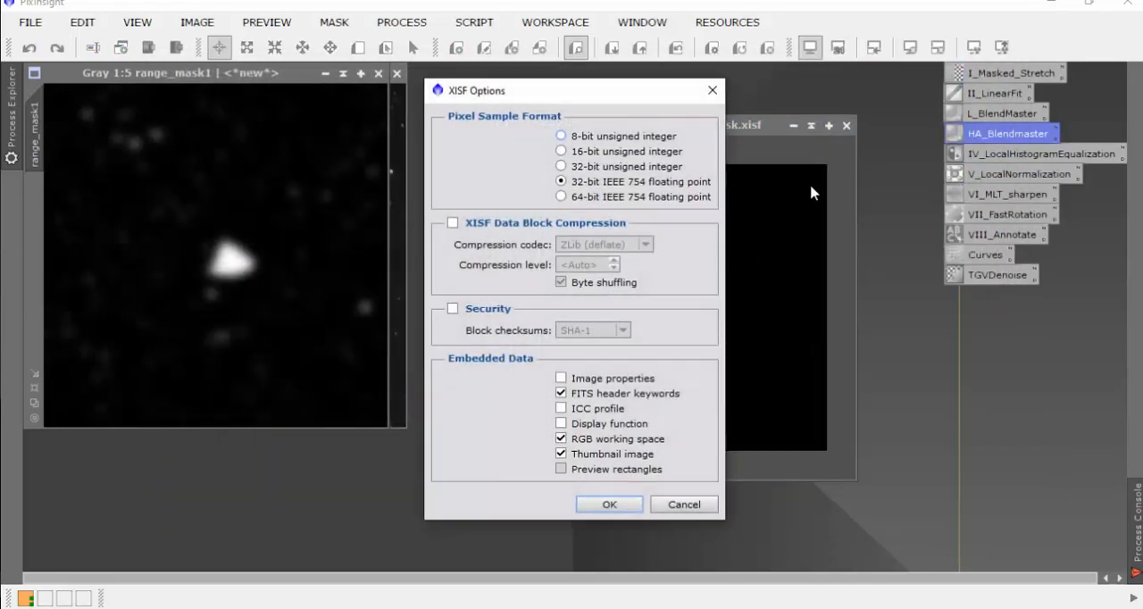
pyautogui.click(596, 501)
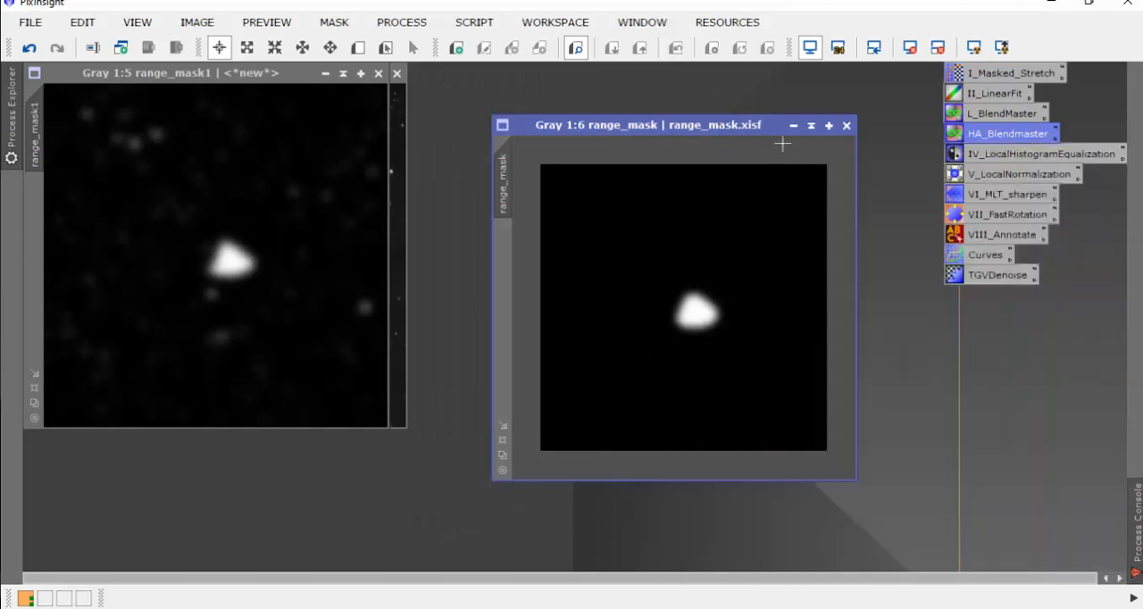
# Step: Open all the registered Ha images of Hubble's Variable Nebula from the regd folder
pyautogui.moveTo(754, 130); pyautogui.dragTo(774, 92)
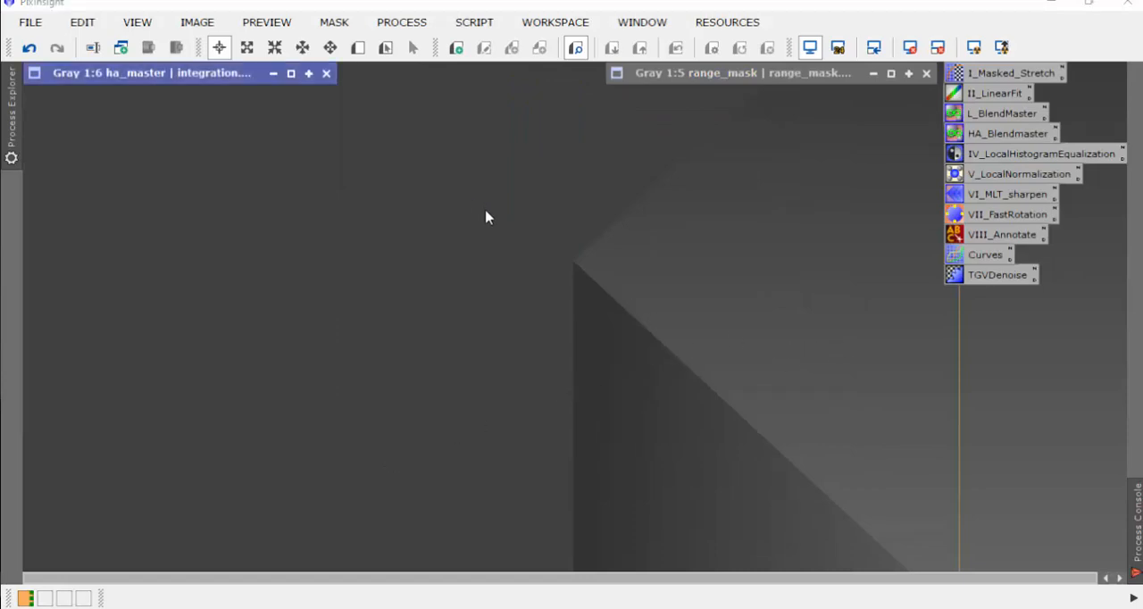
pyautogui.hotkey('ctrl', 'o')
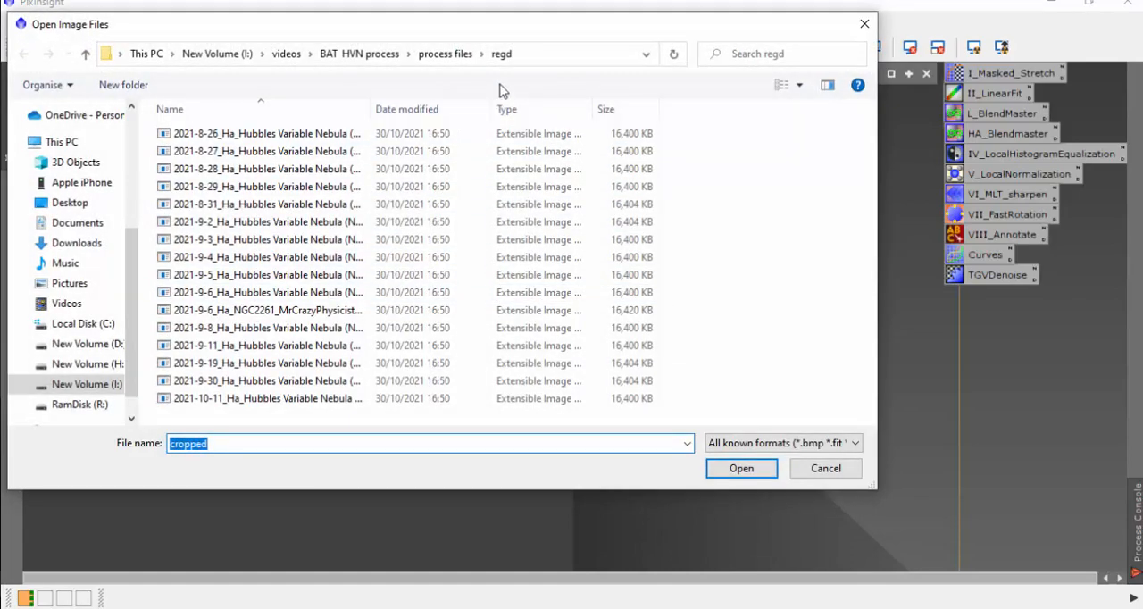
pyautogui.click(509, 58)
pyautogui.moveTo(560, 34); pyautogui.dragTo(661, 56)
pyautogui.click(384, 280)
pyautogui.keyDown('ctrl'); pyautogui.click(513, 301); pyautogui.keyUp('ctrl')
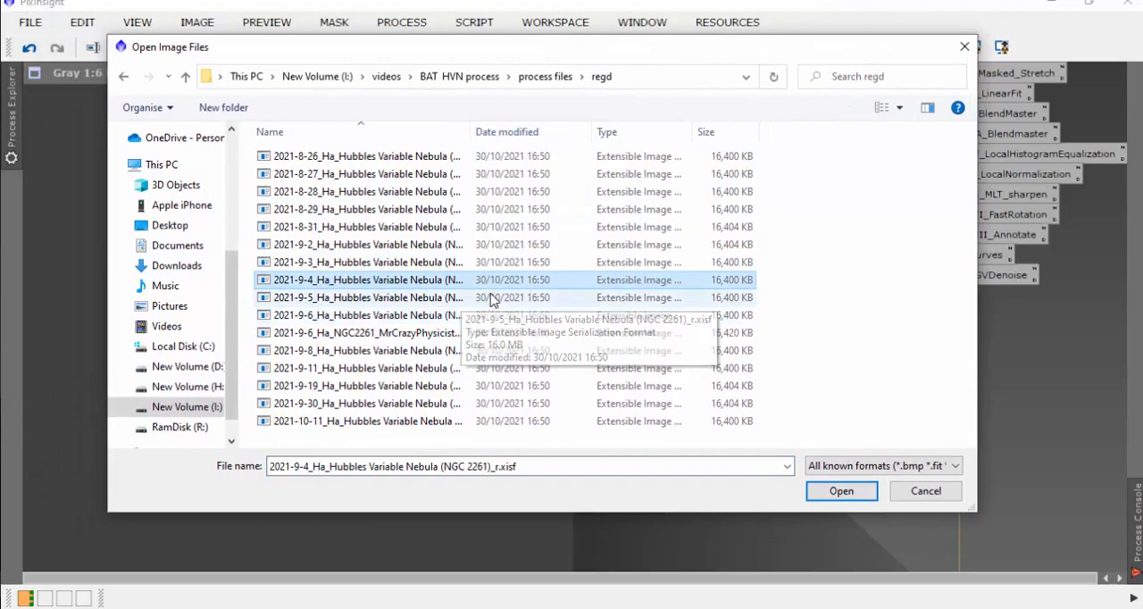
pyautogui.hotkey('ctrl', 'a')
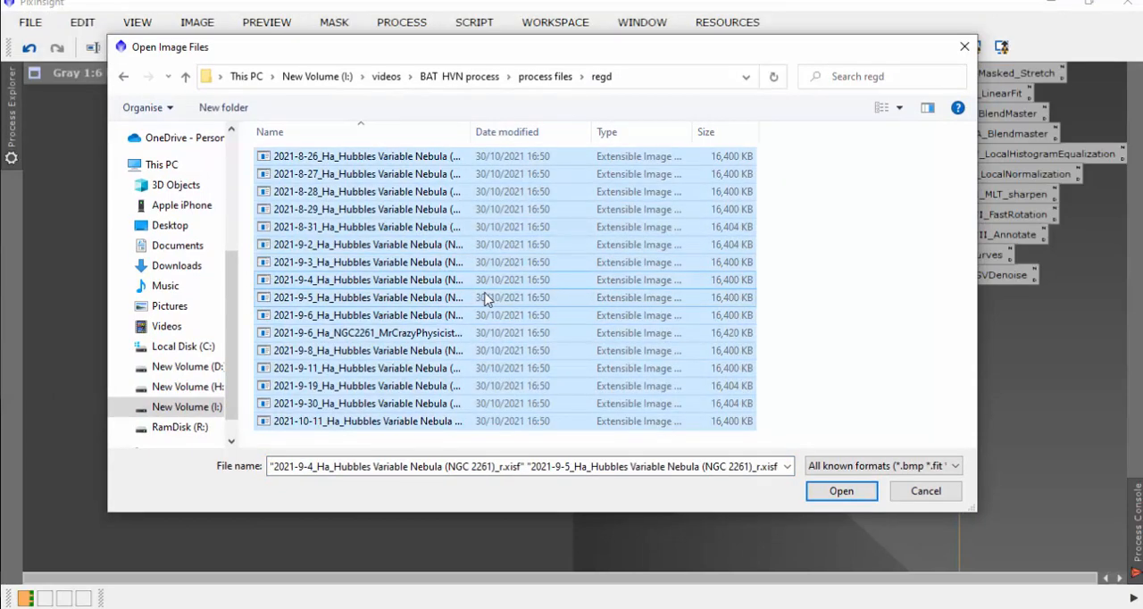
pyautogui.click(839, 491)
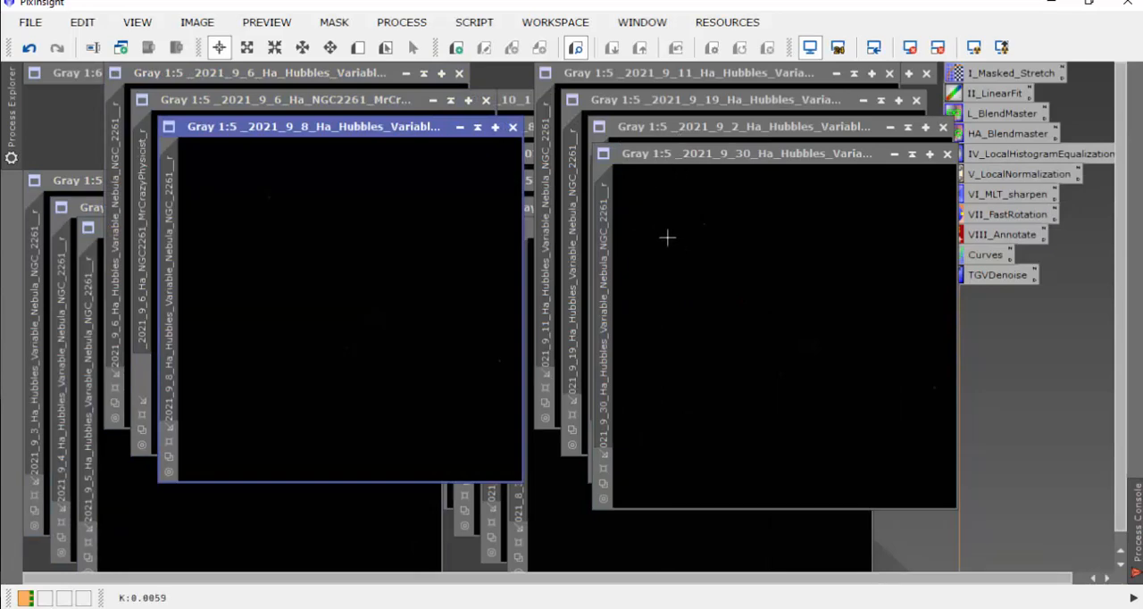
# Step: Auto-stretch the display of the 2021_9_30, 2021_9_8 and 2021_9_6 NGC2261 images to inspect their edges
pyautogui.moveTo(764, 154); pyautogui.dragTo(733, 179)
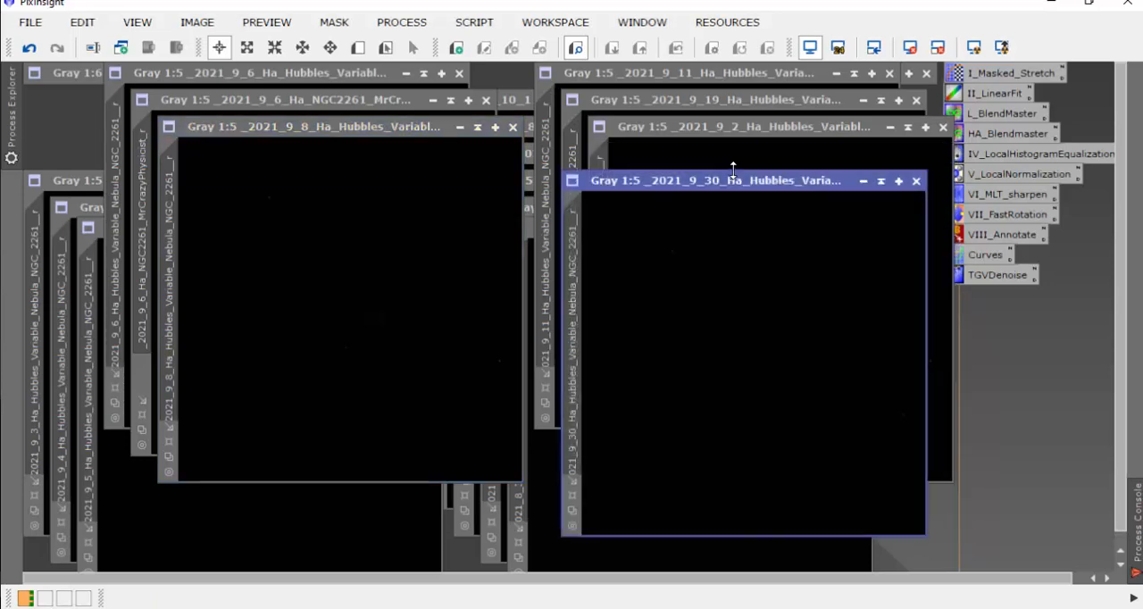
pyautogui.click(973, 47)
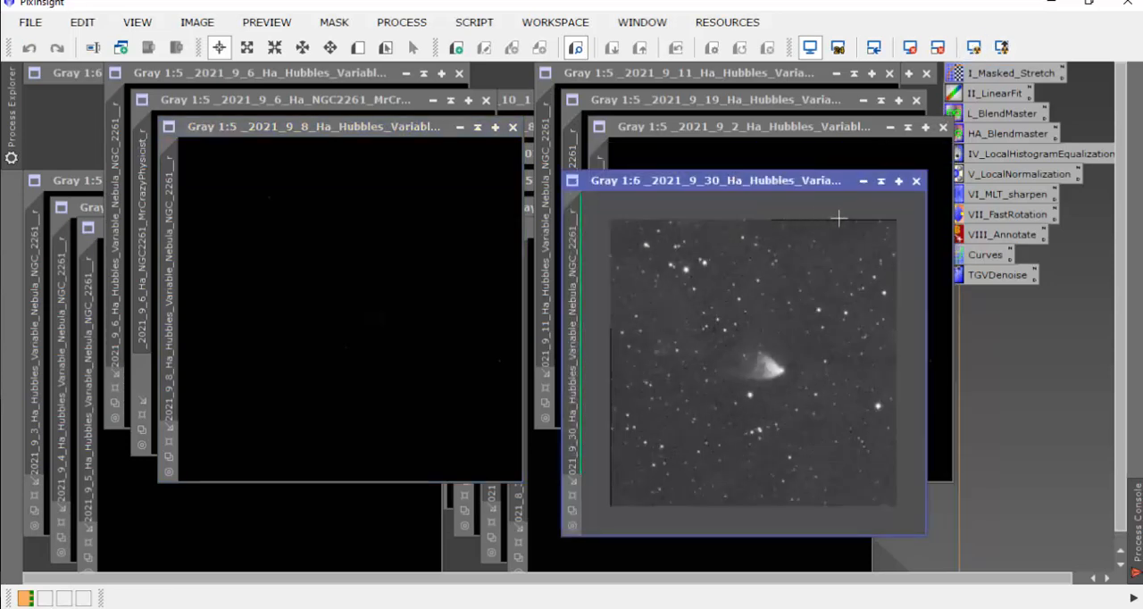
pyautogui.click(363, 237)
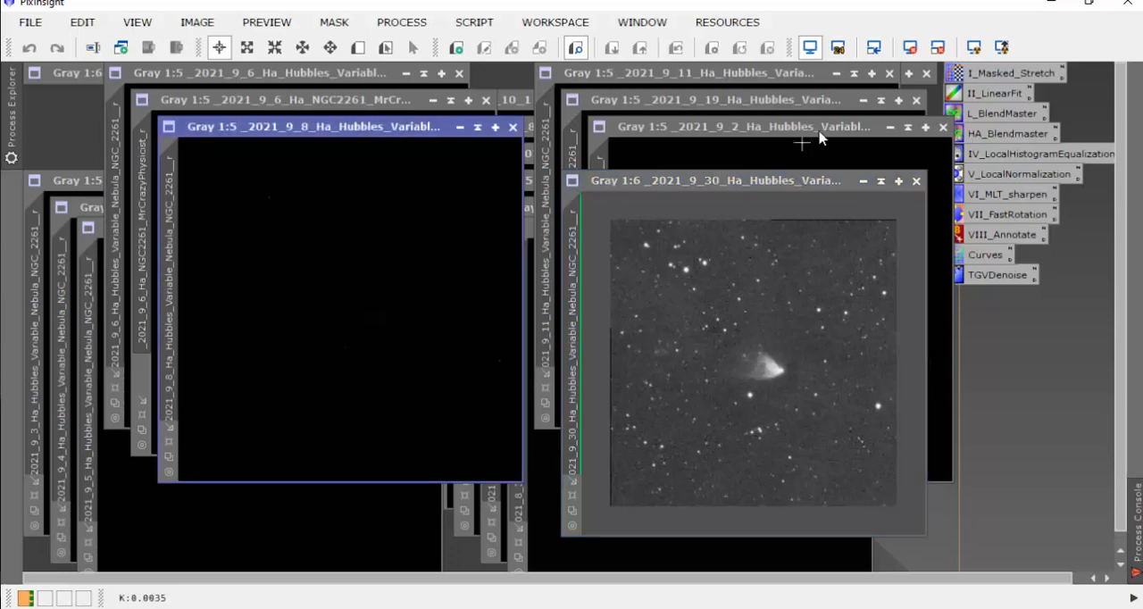
pyautogui.click(974, 46)
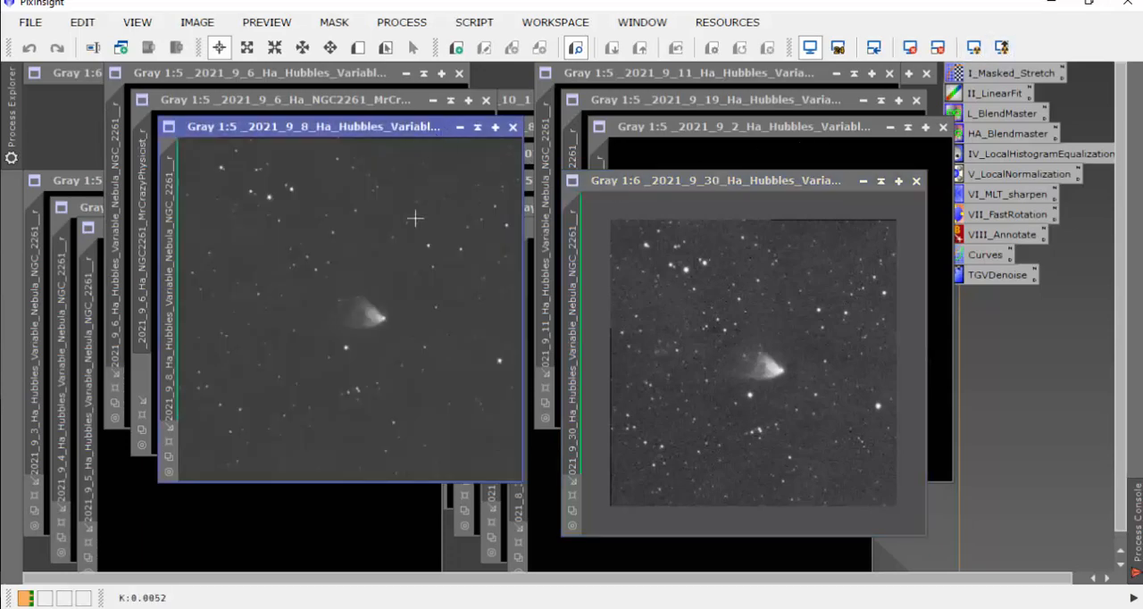
pyautogui.scroll(-1, 415, 219)
pyautogui.moveTo(387, 128); pyautogui.dragTo(482, 274)
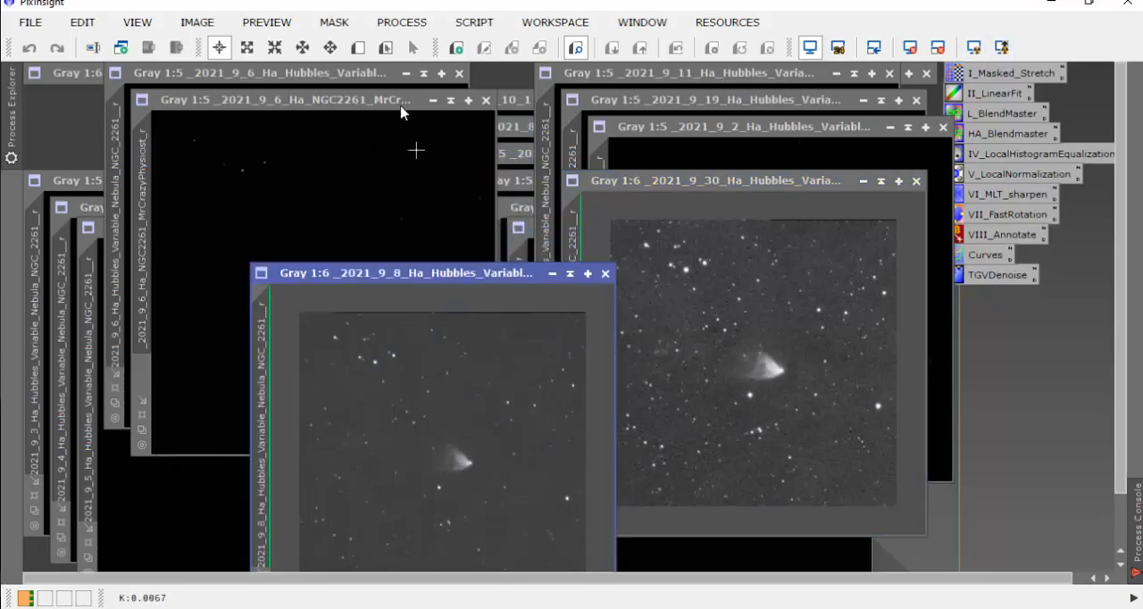
pyautogui.click(417, 150)
pyautogui.scroll(-1, 355, 223)
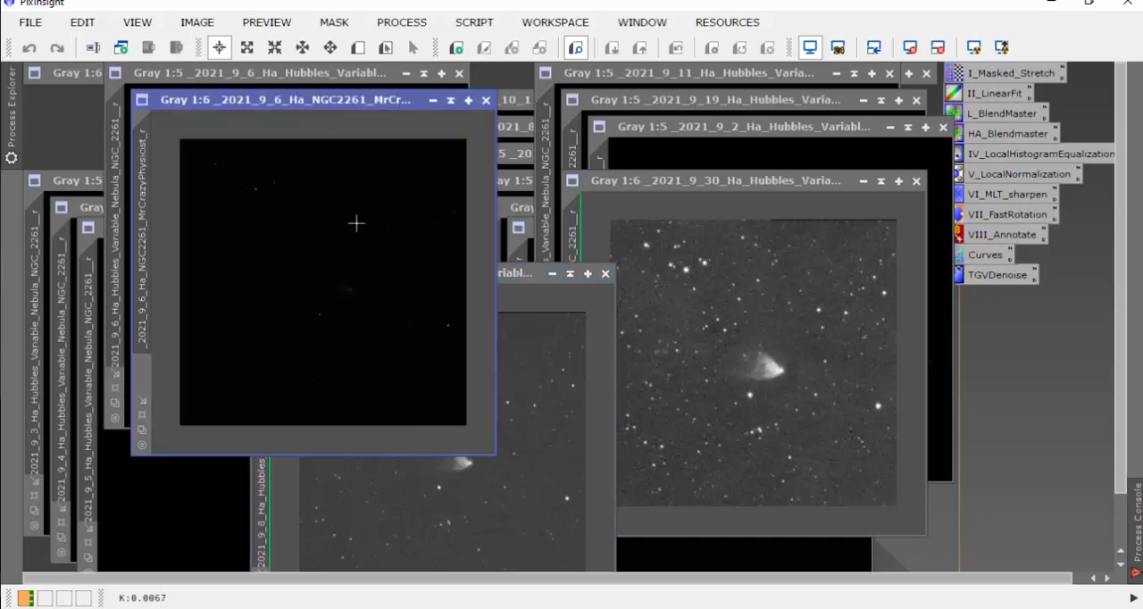
pyautogui.click(973, 48)
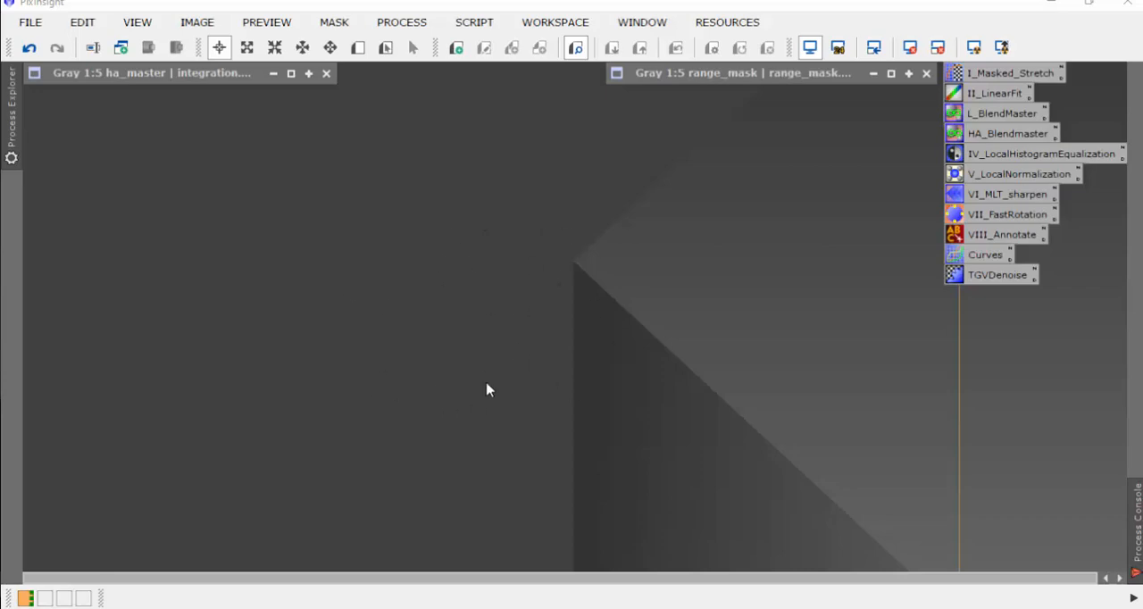
# Step: Create an Image Container and set its output directory to a new folder named cropped inside regd
pyautogui.rightClick(462, 278)
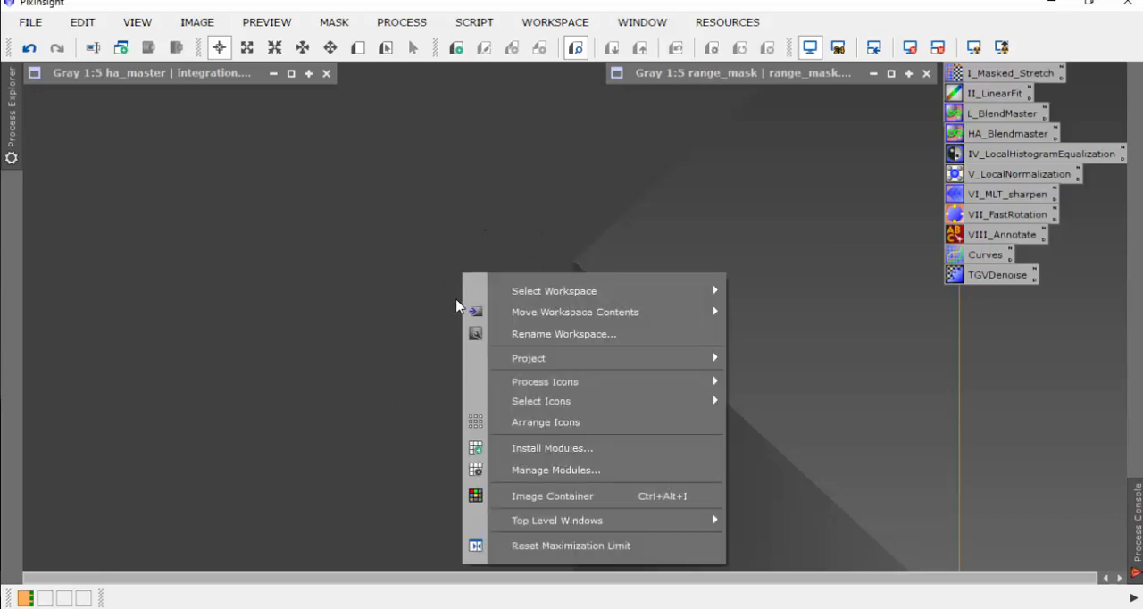
pyautogui.click(559, 500)
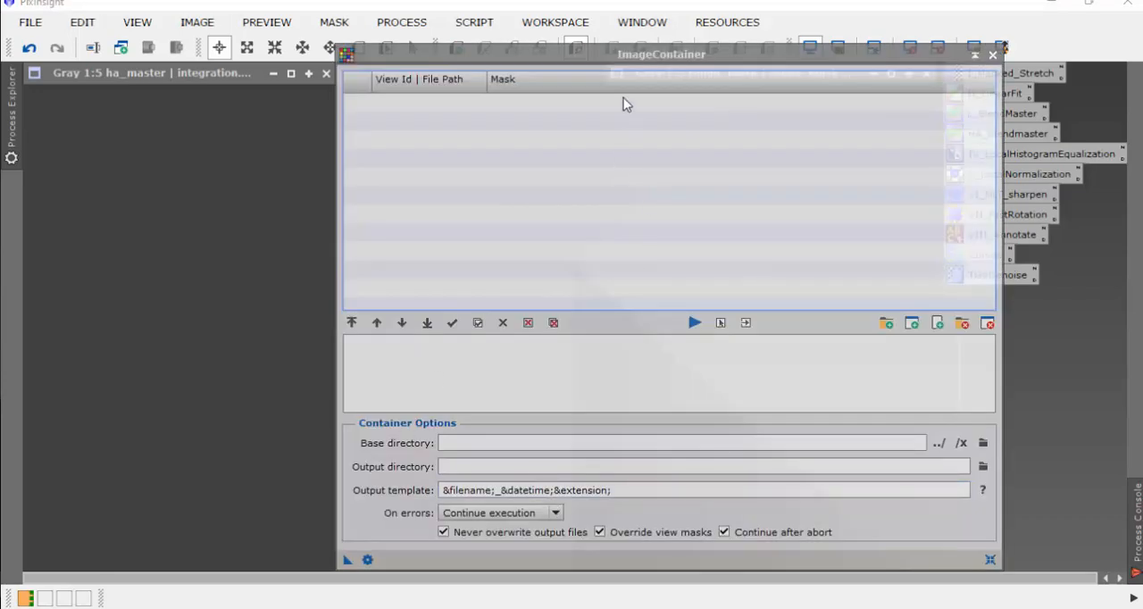
pyautogui.moveTo(623, 53); pyautogui.dragTo(526, 43)
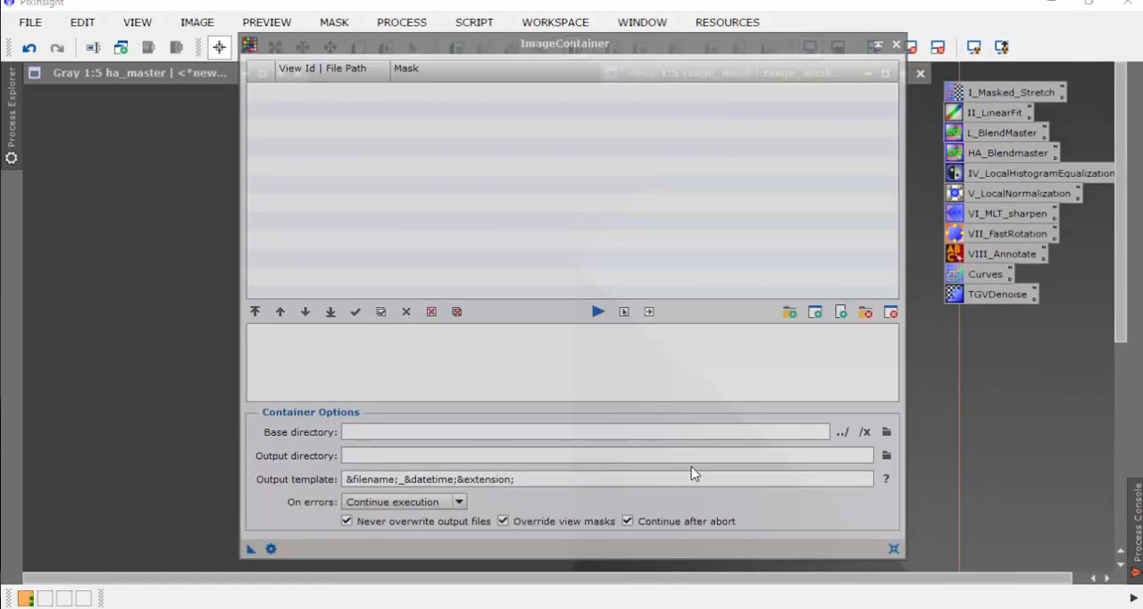
pyautogui.click(887, 459)
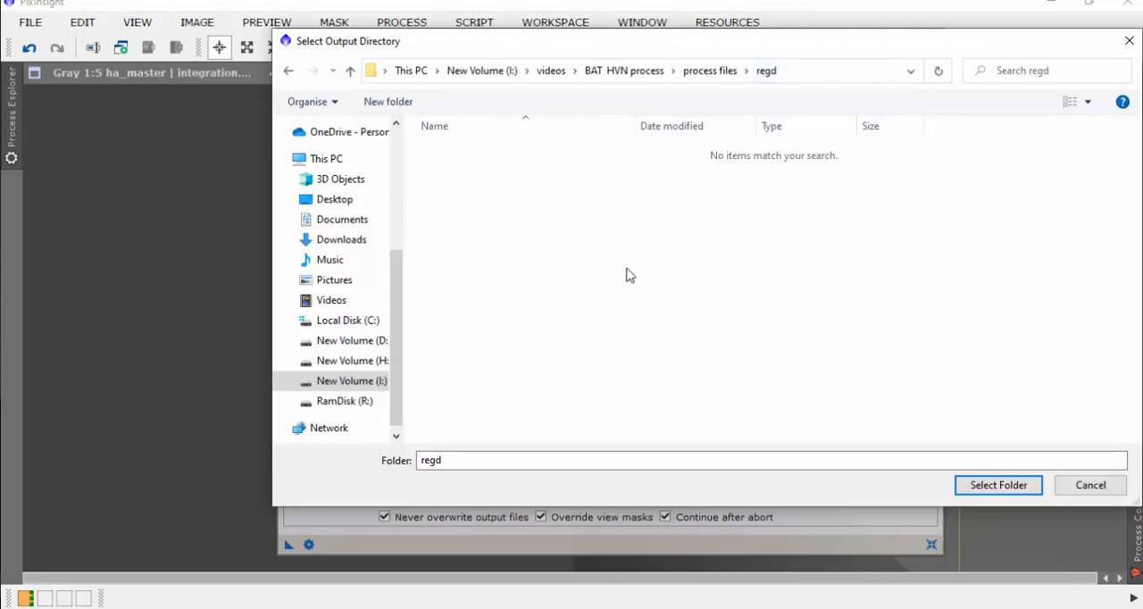
pyautogui.click(387, 102)
pyautogui.write('cr')
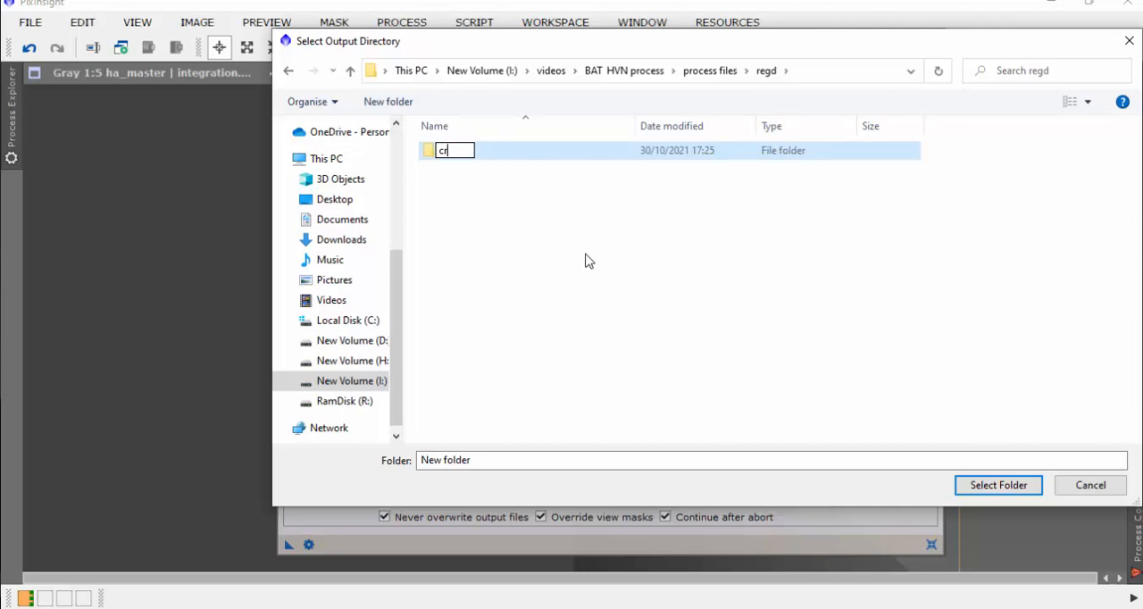
pyautogui.write('oppe')
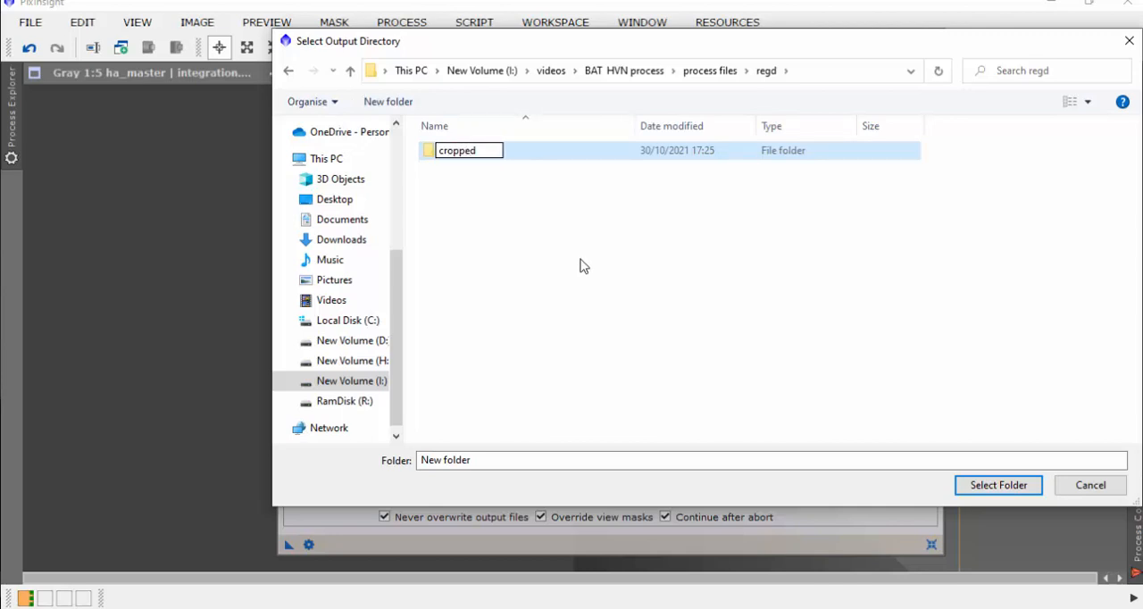
pyautogui.write('d')
pyautogui.press('Return')
pyautogui.press('Return')
pyautogui.click(985, 487)
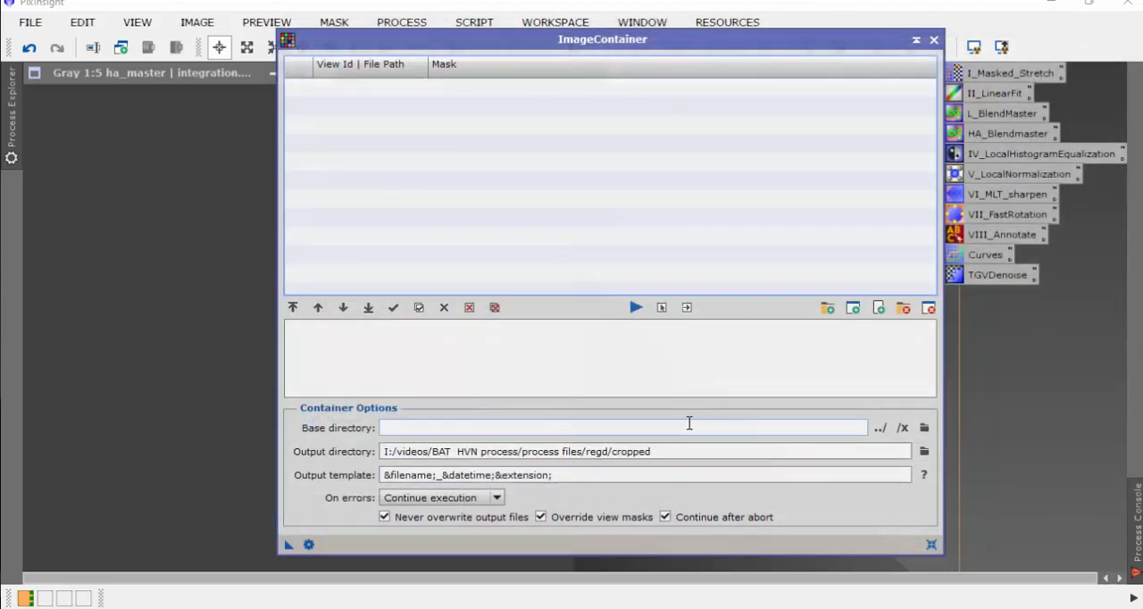
# Step: Add all the registered image files in the regd folder to the Image Container, leaving out the cropped subfolder
pyautogui.moveTo(699, 47); pyautogui.dragTo(664, 42)
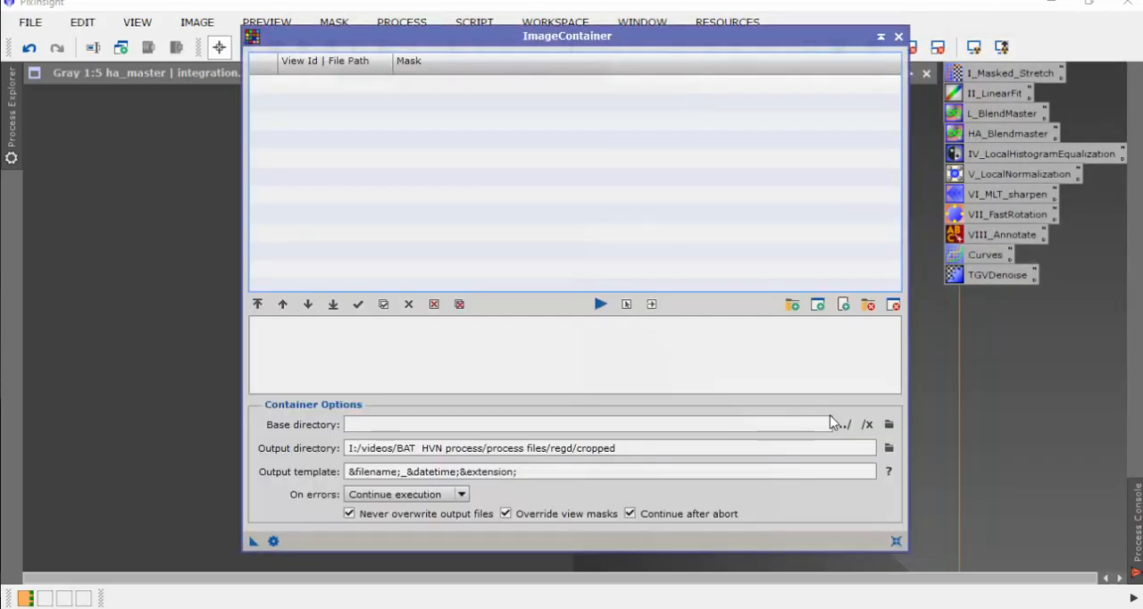
pyautogui.click(791, 306)
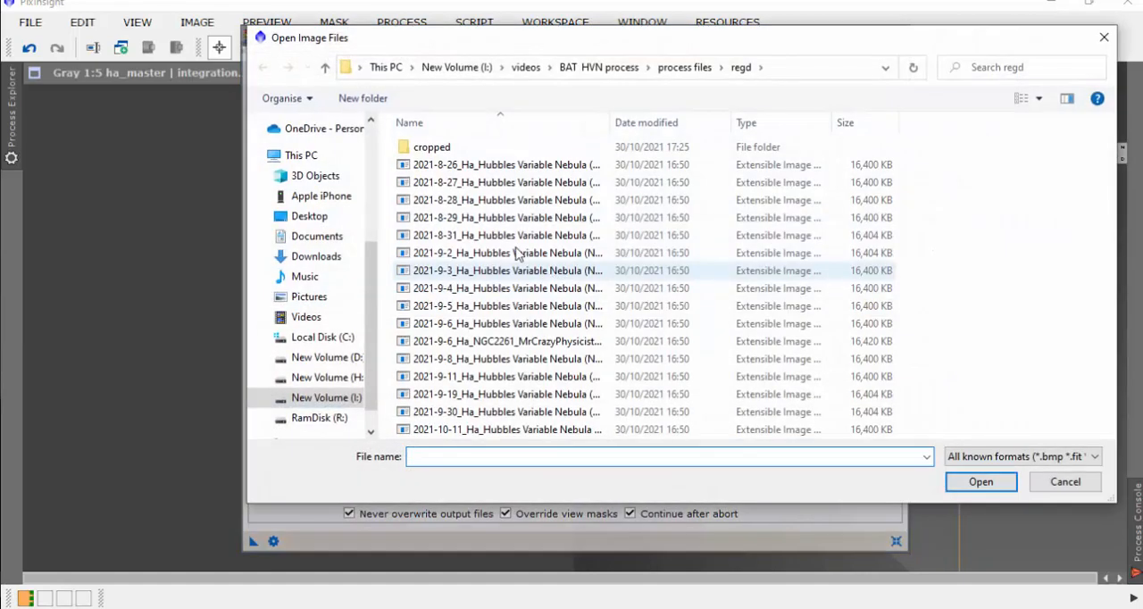
pyautogui.click(501, 204)
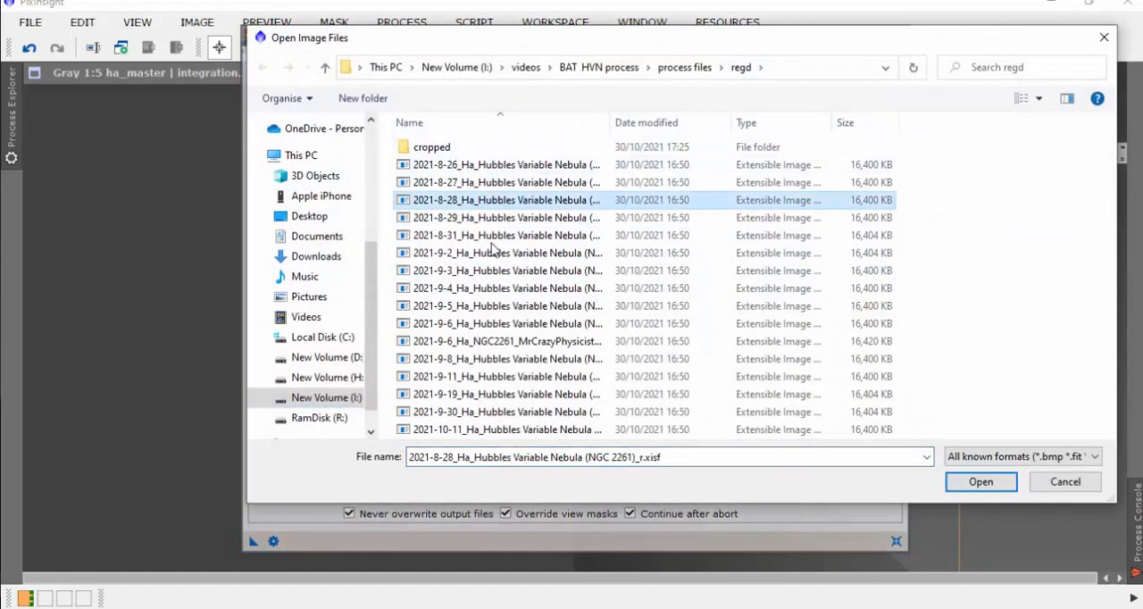
pyautogui.hotkey('ctrl', 'a')
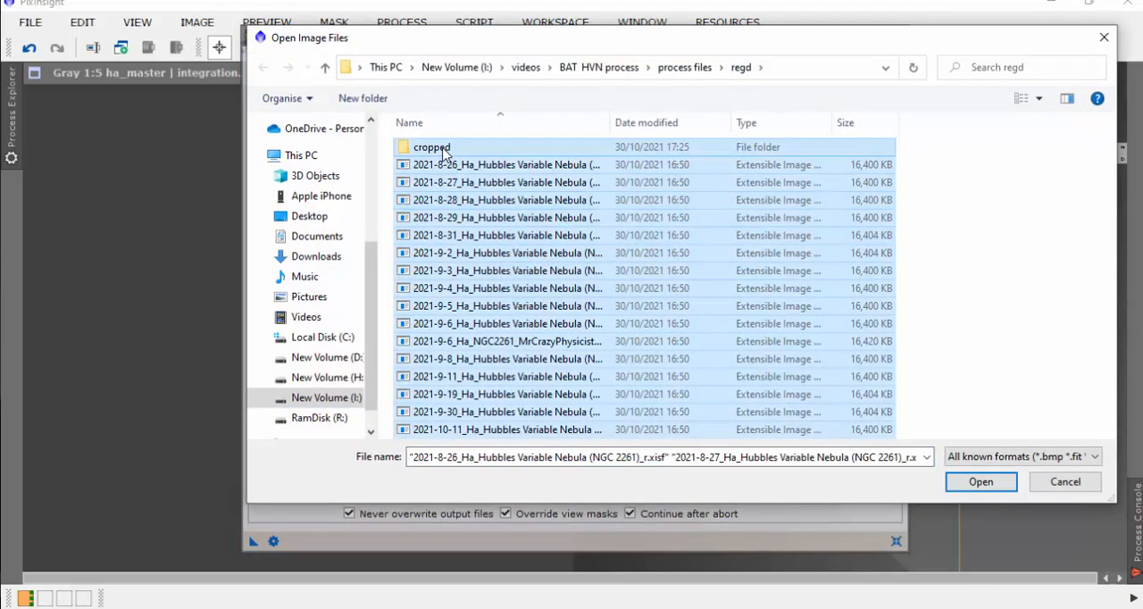
pyautogui.keyDown('ctrl'); pyautogui.click(444, 152); pyautogui.keyUp('ctrl')
pyautogui.click(982, 483)
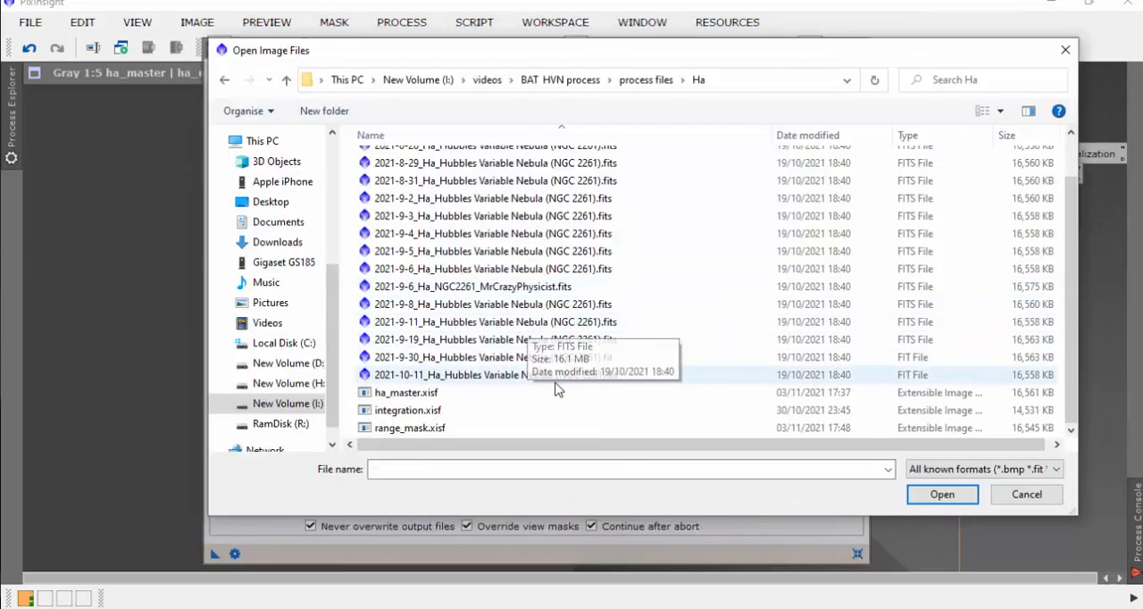
# Step: Try to add range_mask.xisf from the Ha folder
pyautogui.click(420, 431)
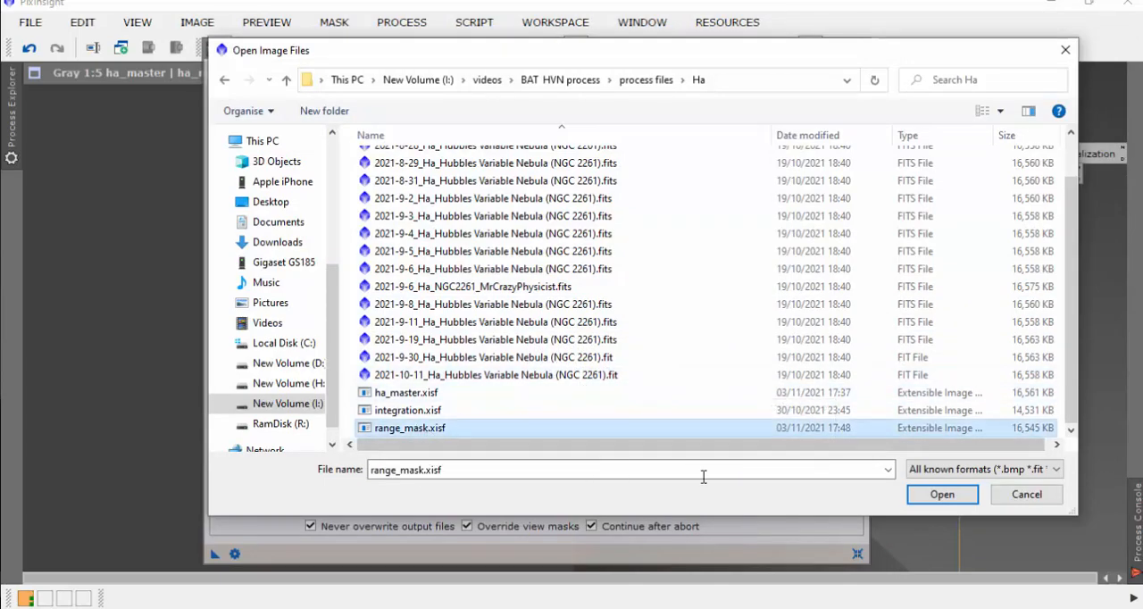
pyautogui.click(942, 494)
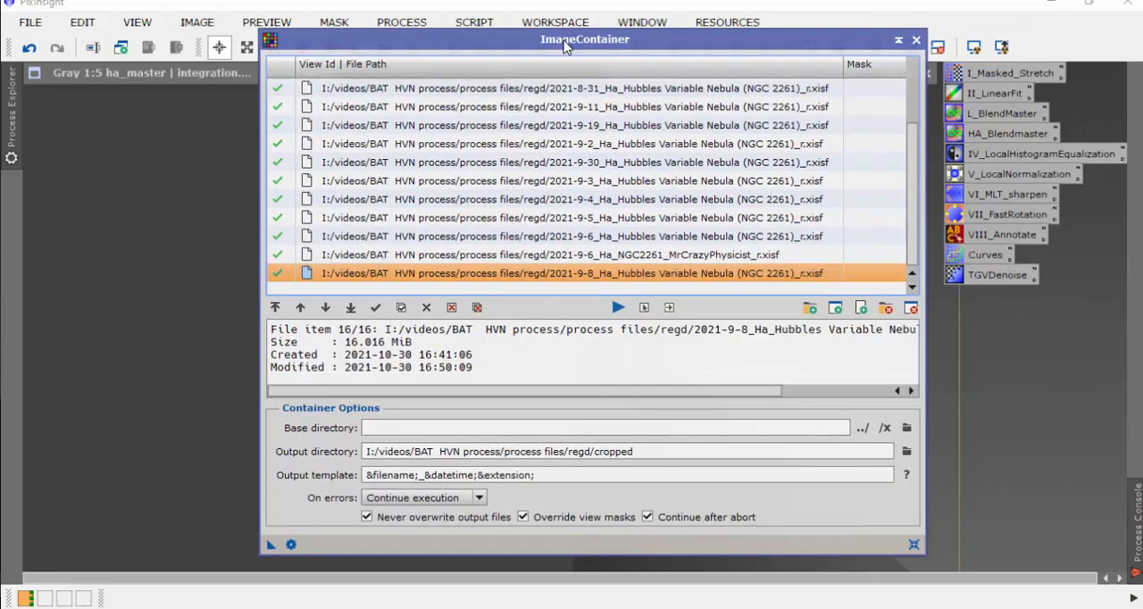
# Step: Start the DynamicCrop process and arrange its window and the Image Container clear of the images
pyautogui.moveTo(566, 46); pyautogui.dragTo(588, 135)
pyautogui.click(401, 22)
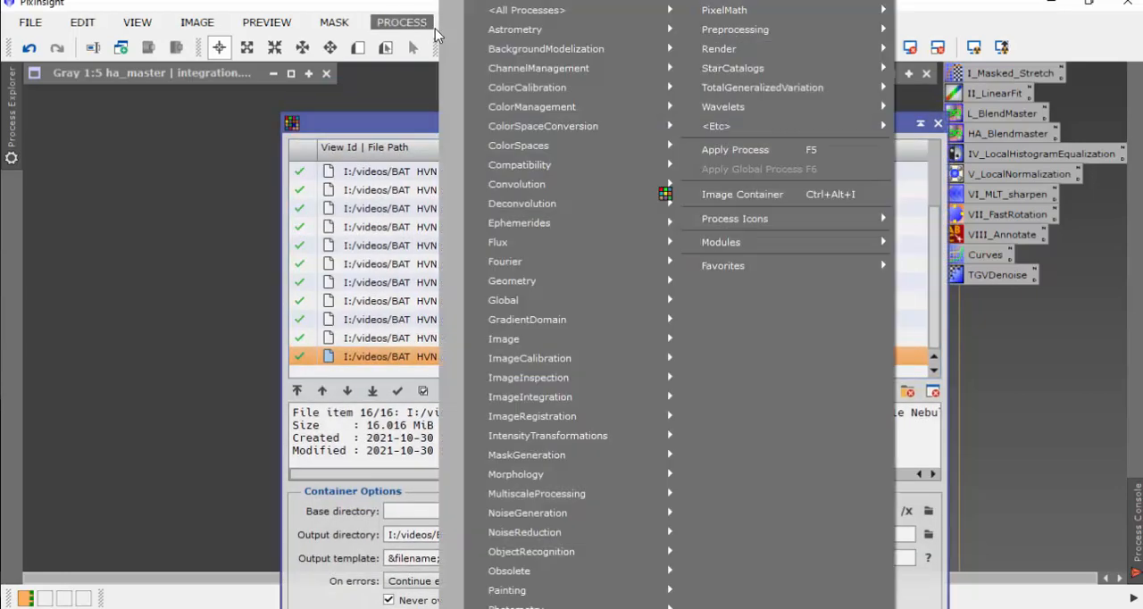
pyautogui.moveTo(511, 15)
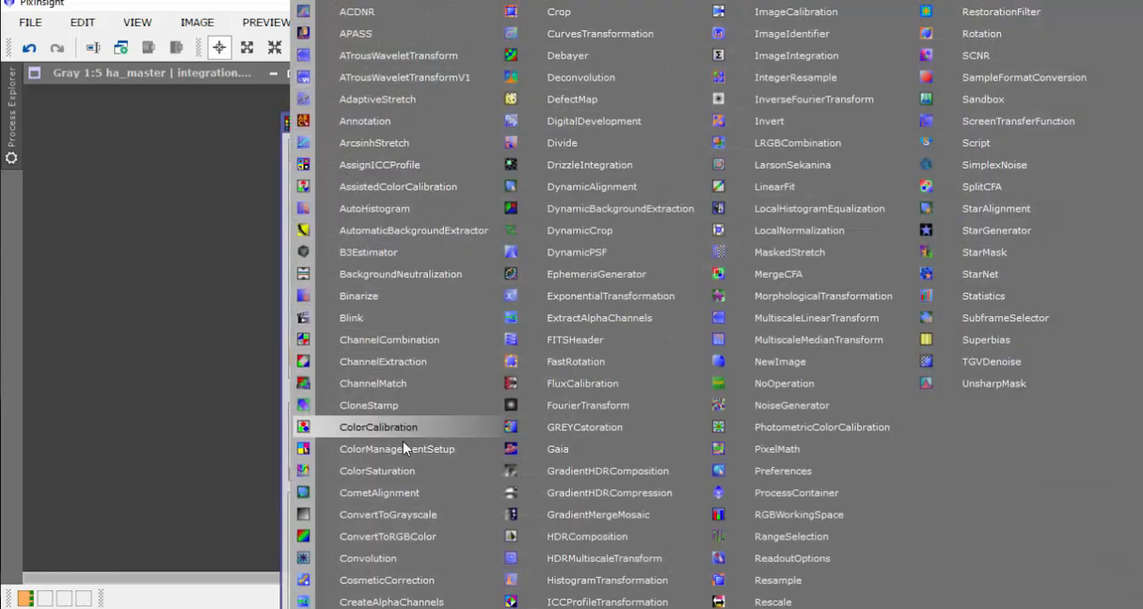
pyautogui.click(594, 230)
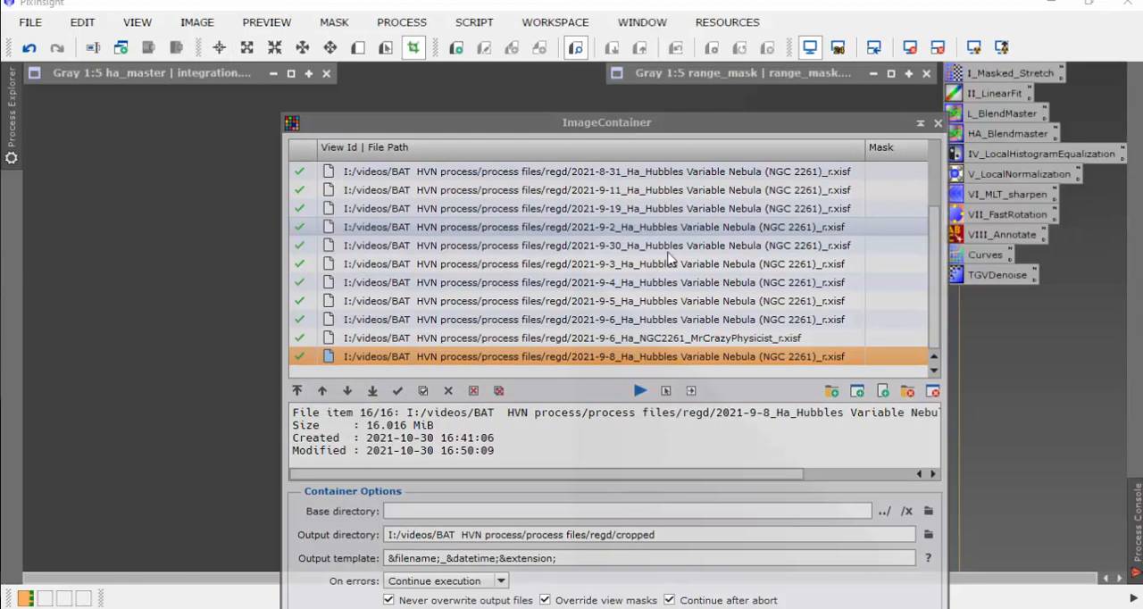
pyautogui.moveTo(1023, 128); pyautogui.dragTo(1000, 101)
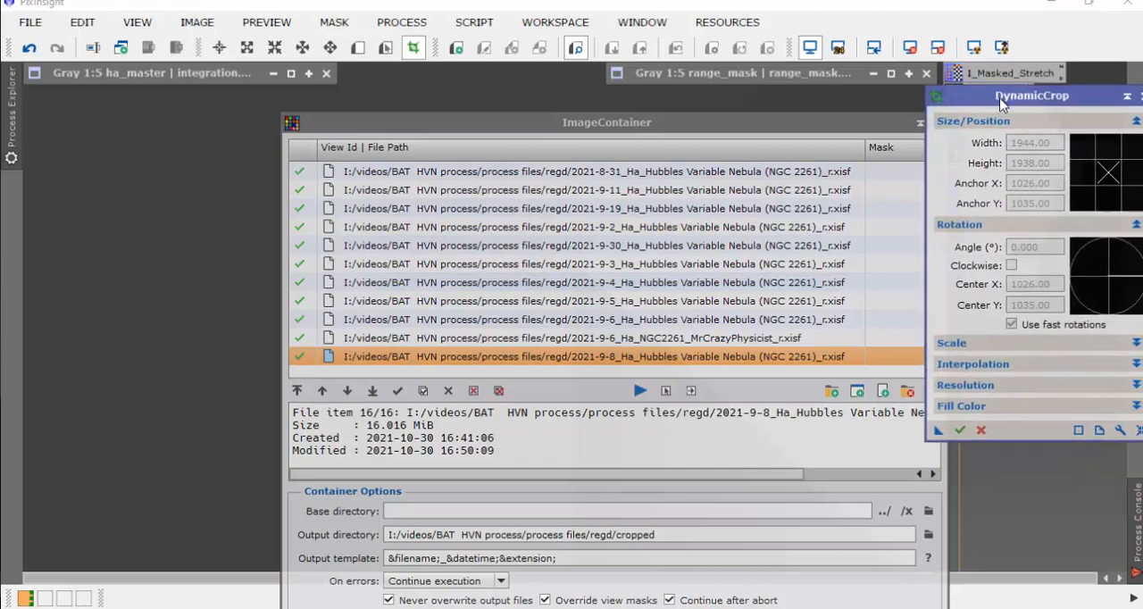
pyautogui.moveTo(836, 125); pyautogui.dragTo(722, 151)
pyautogui.moveTo(996, 95); pyautogui.dragTo(960, 130)
pyautogui.moveTo(740, 152); pyautogui.dragTo(772, 342)
# Step: Restore the ha_master image and draw a crop of about 1974 by 1968 pixels just inside its borders, then bring the Image Container back
pyautogui.doubleClick(236, 73)
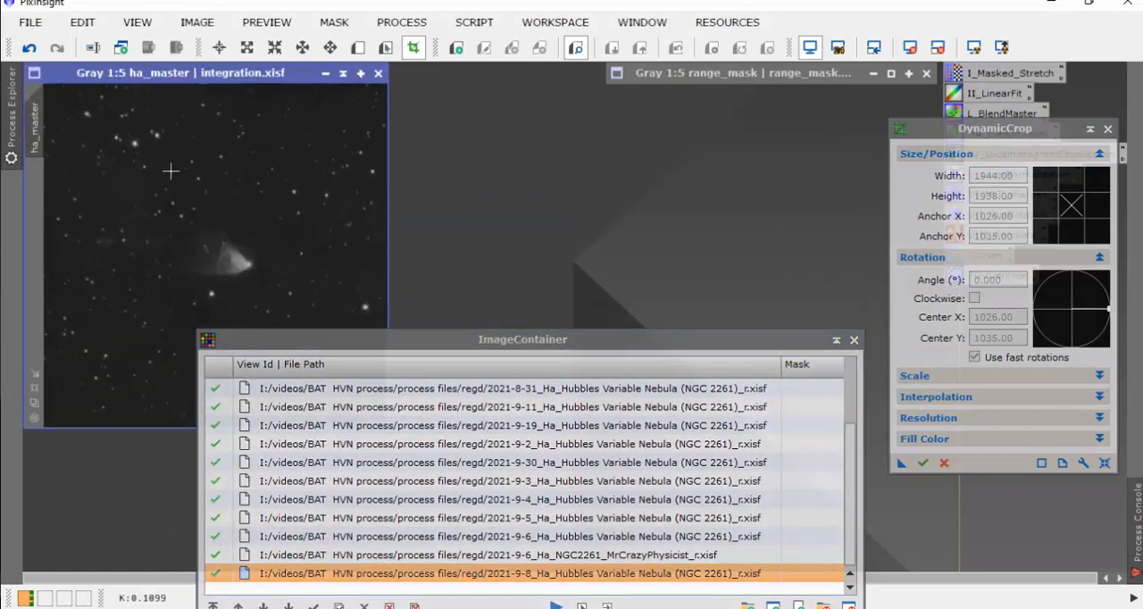
pyautogui.moveTo(480, 347); pyautogui.dragTo(694, 453)
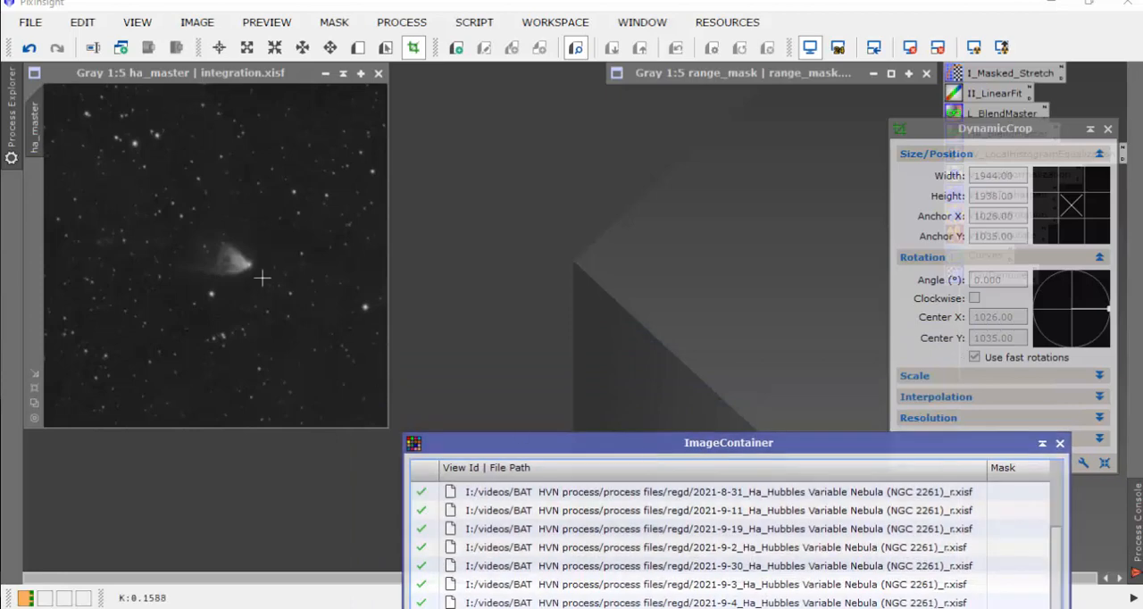
pyautogui.click(308, 77)
pyautogui.scroll(-1, 313, 233)
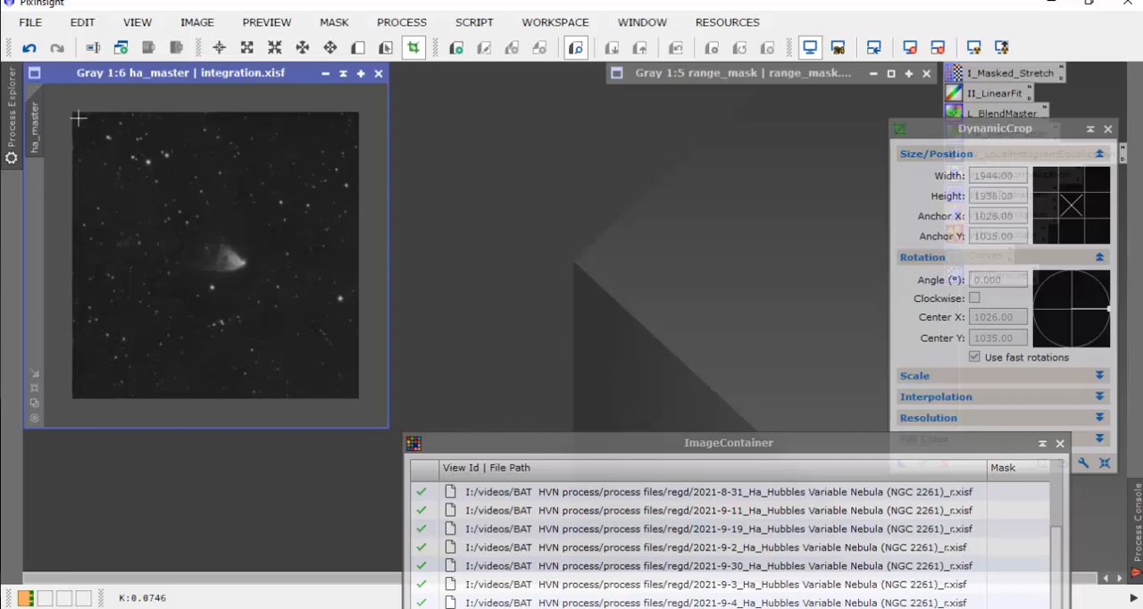
pyautogui.moveTo(79, 118); pyautogui.dragTo(355, 394)
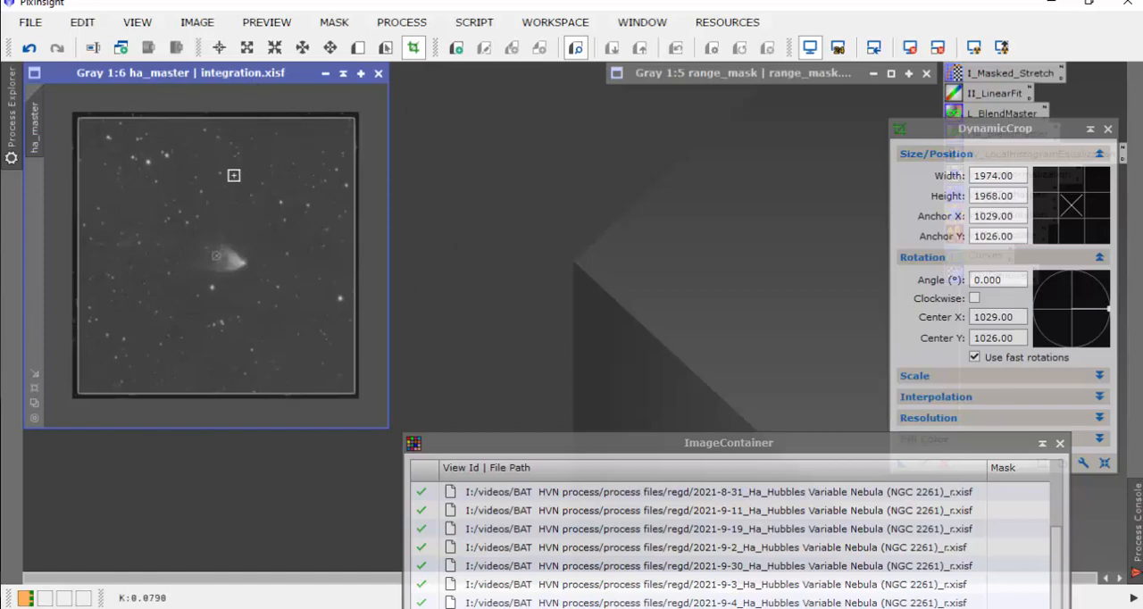
pyautogui.moveTo(573, 445); pyautogui.dragTo(254, 93)
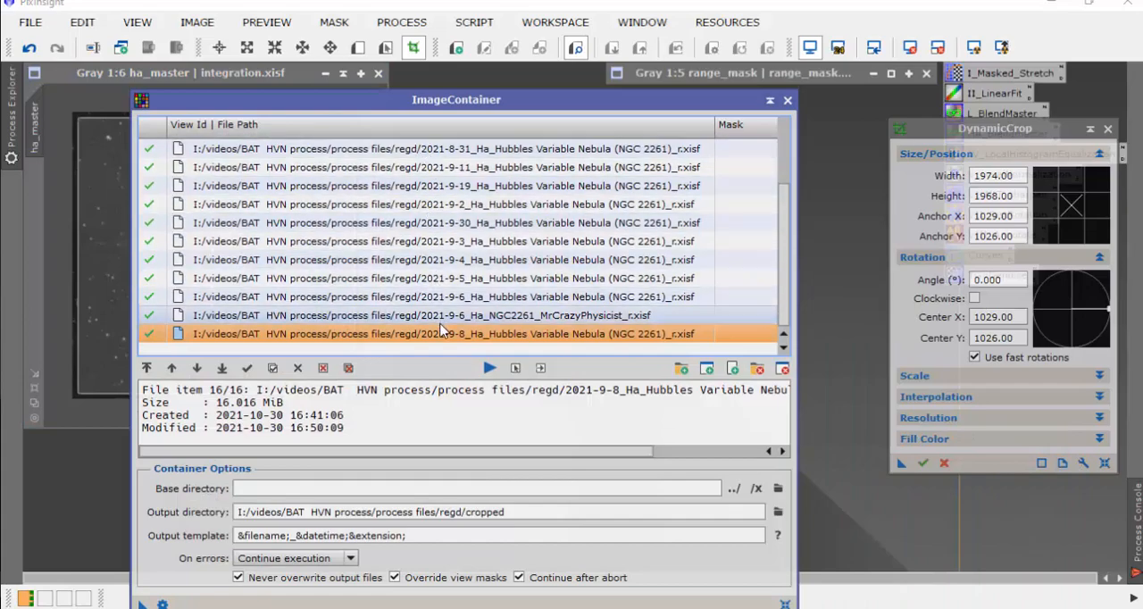
# Step: Apply the DynamicCrop of 1974 by 1968 pixels to all the files in the Image Container and to the ha_master image
pyautogui.moveTo(477, 100); pyautogui.dragTo(471, 64)
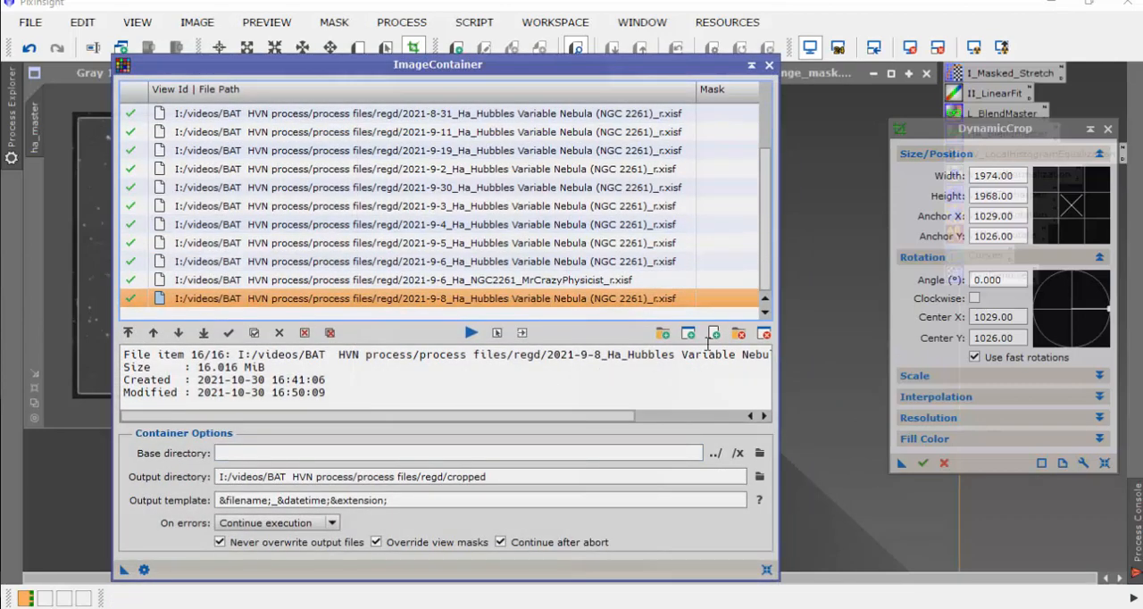
pyautogui.moveTo(976, 132); pyautogui.dragTo(901, 139)
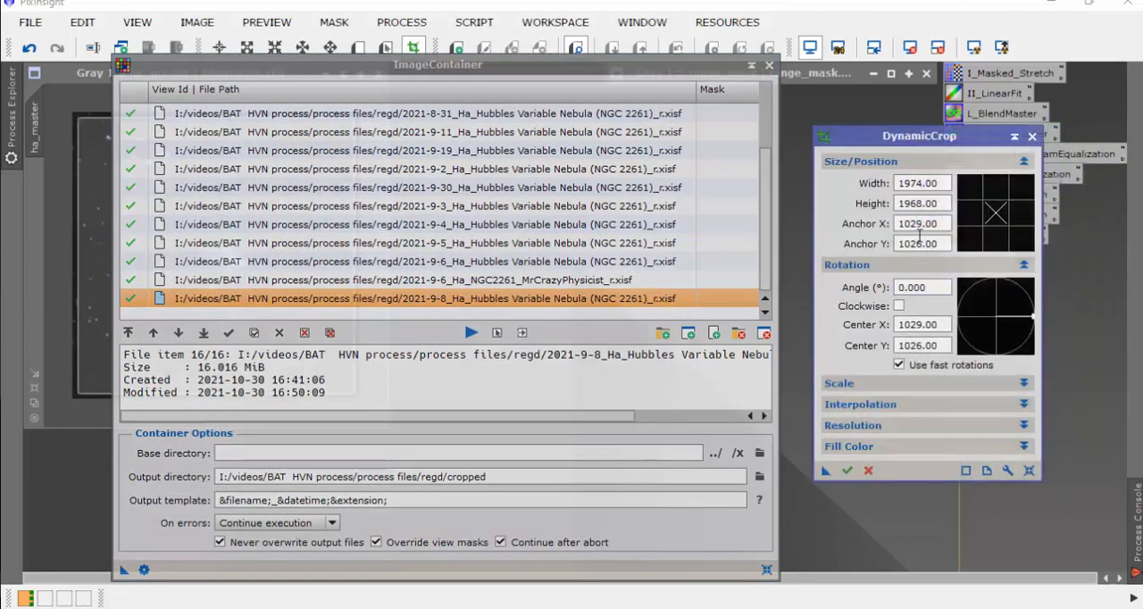
pyautogui.moveTo(509, 64); pyautogui.dragTo(445, 78)
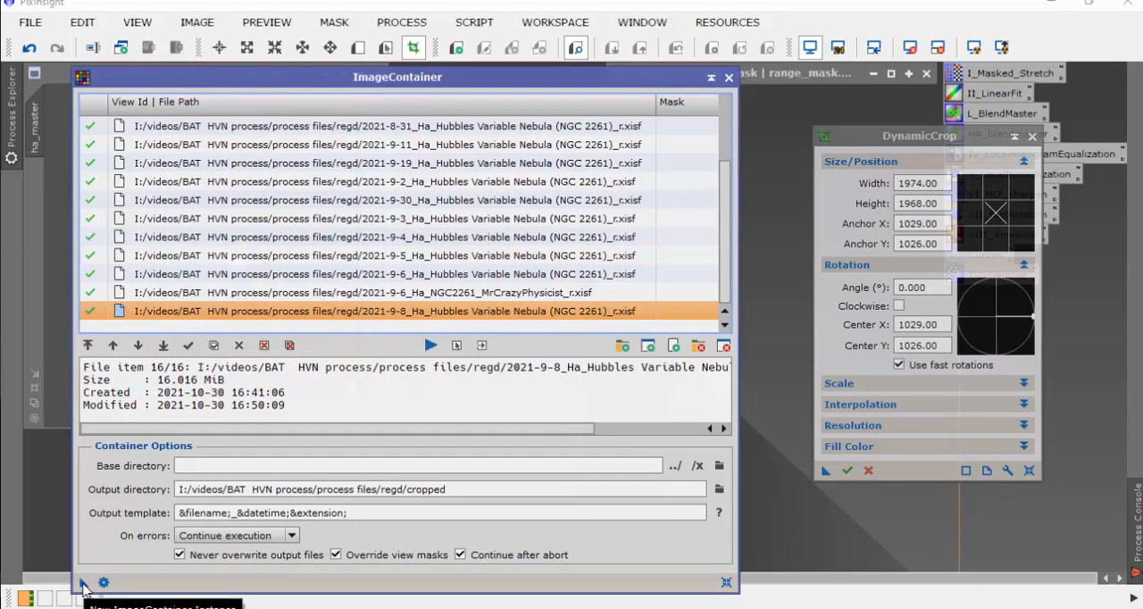
pyautogui.moveTo(83, 587); pyautogui.dragTo(902, 480)
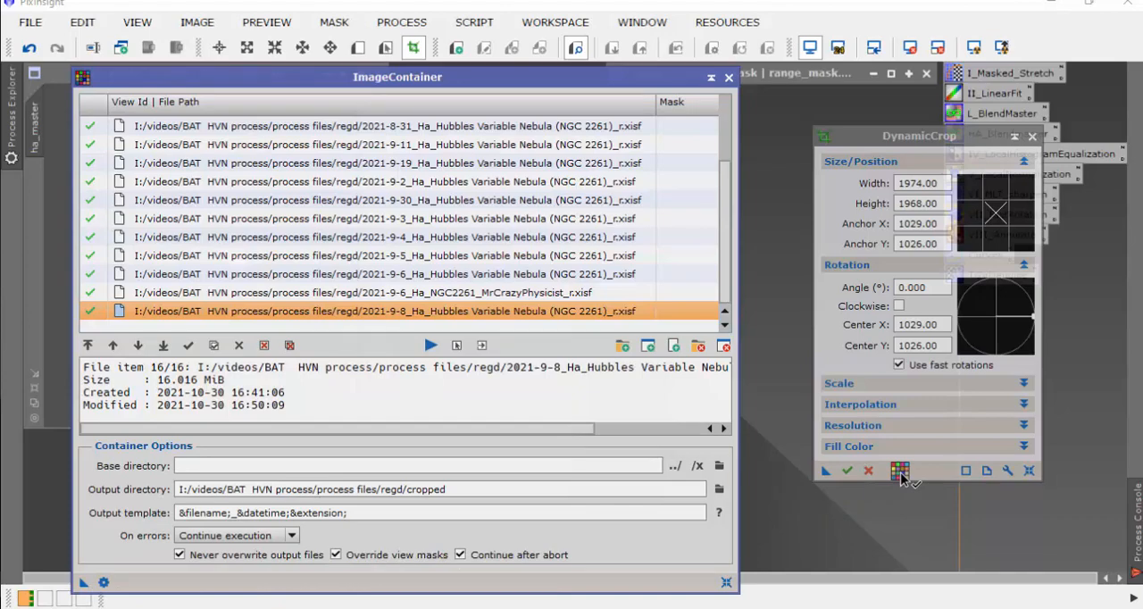
pyautogui.moveTo(902, 479); pyautogui.dragTo(900, 474)
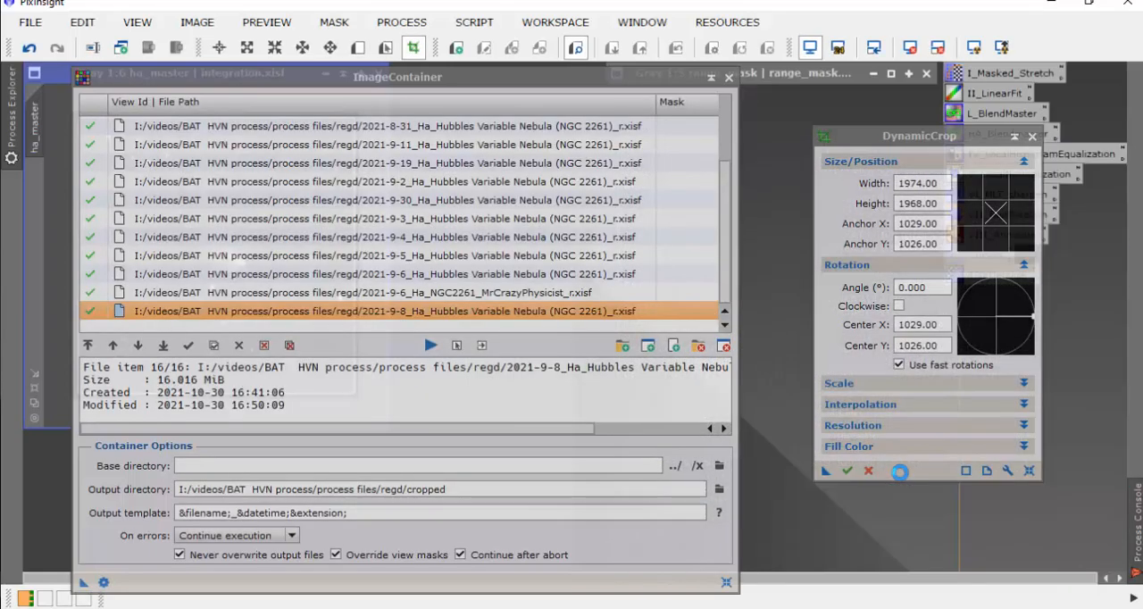
pyautogui.moveTo(582, 82); pyautogui.dragTo(635, 470)
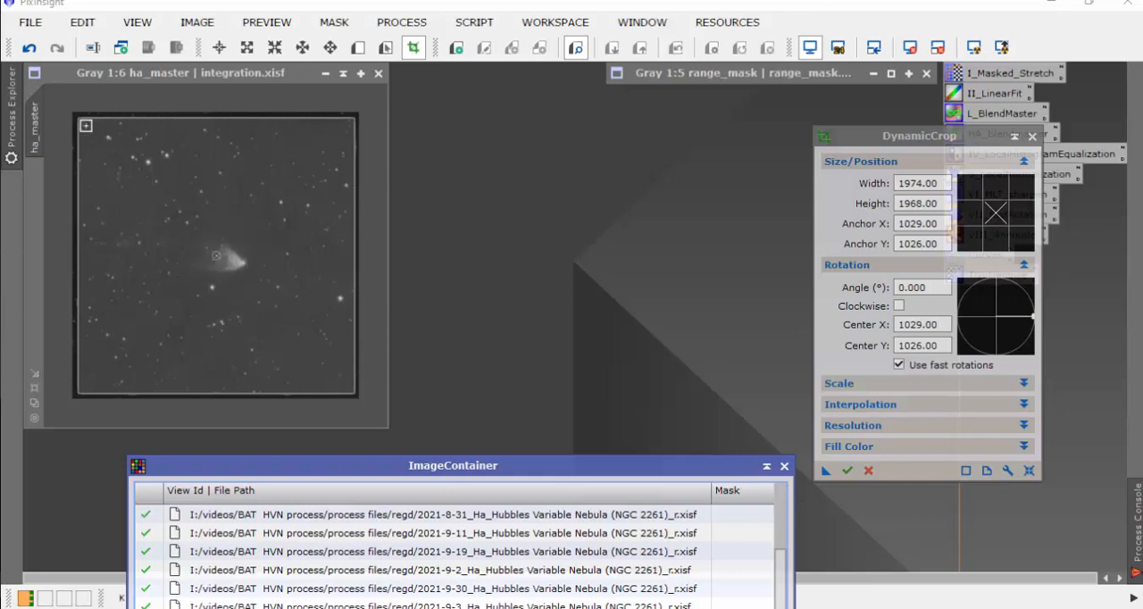
pyautogui.click(848, 472)
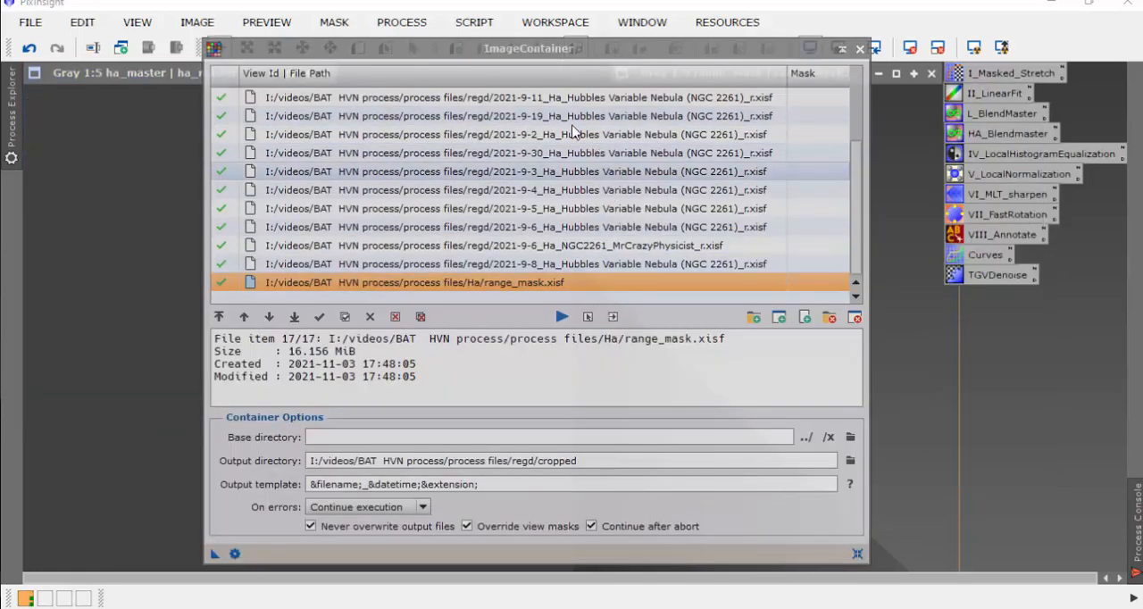
# Step: Restore the rolled-up range_mask image and arrange it and the Image Container so that they do not overlap
pyautogui.moveTo(631, 56); pyautogui.dragTo(676, 164)
pyautogui.doubleClick(214, 75)
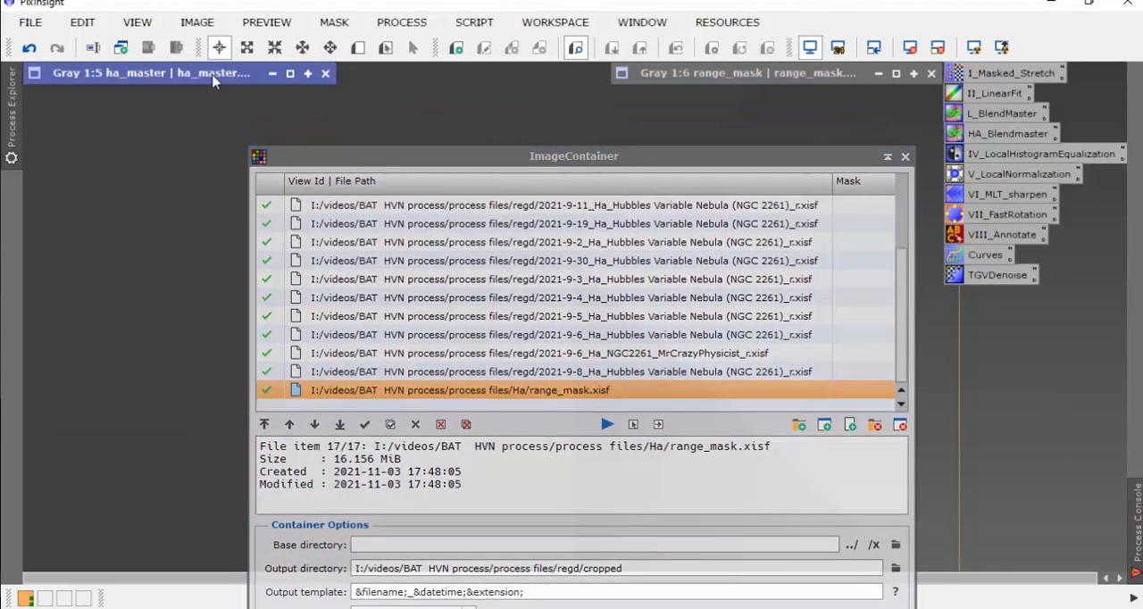
pyautogui.click(362, 75)
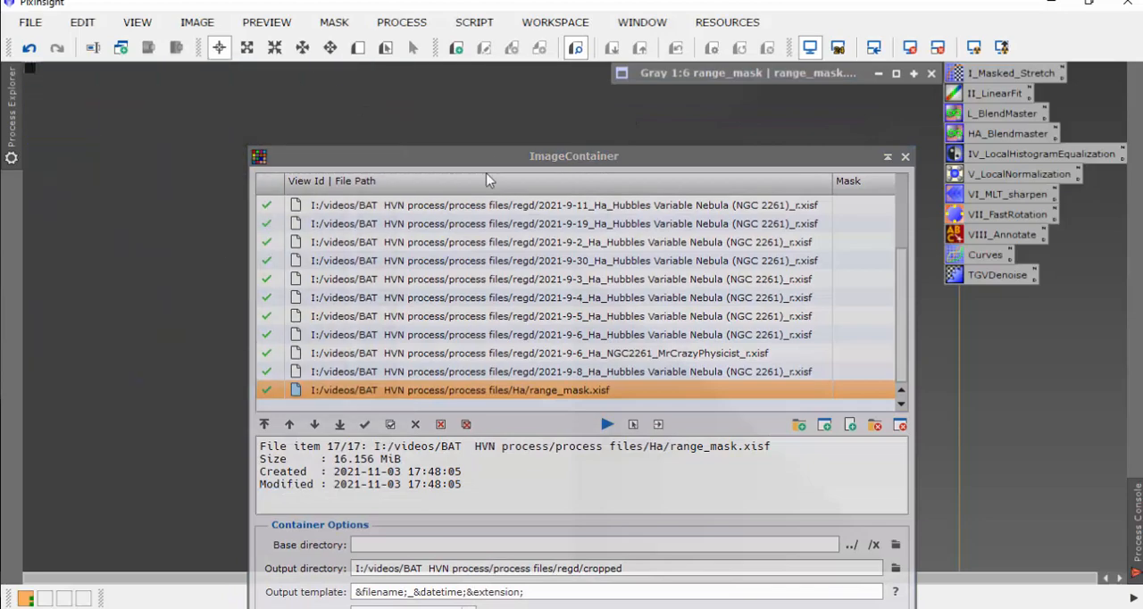
pyautogui.moveTo(496, 159); pyautogui.dragTo(304, 140)
pyautogui.doubleClick(738, 75)
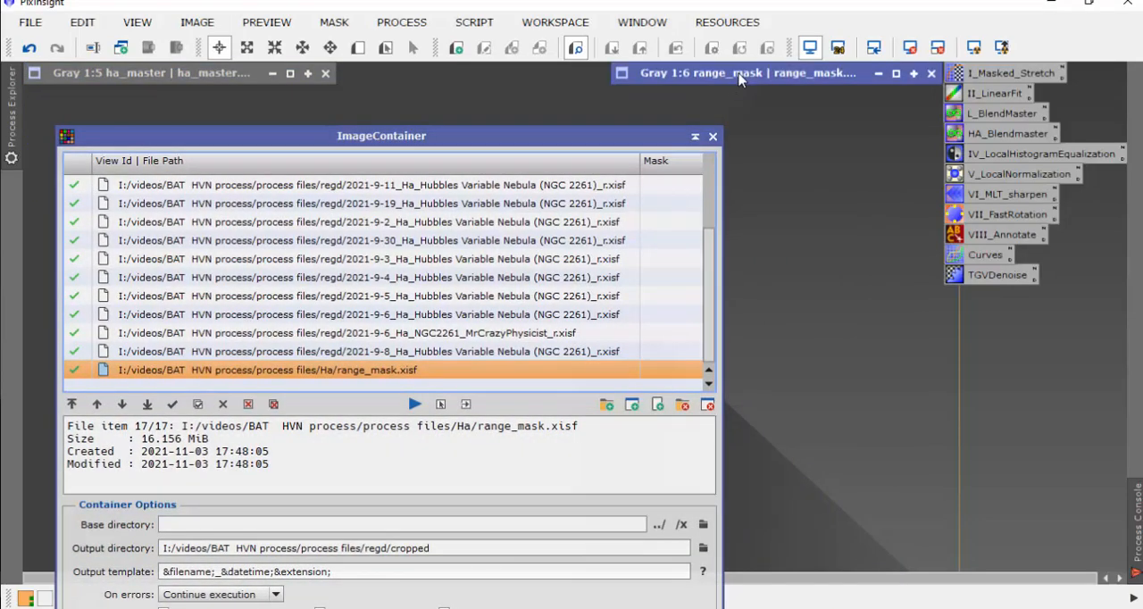
pyautogui.moveTo(683, 78); pyautogui.dragTo(964, 120)
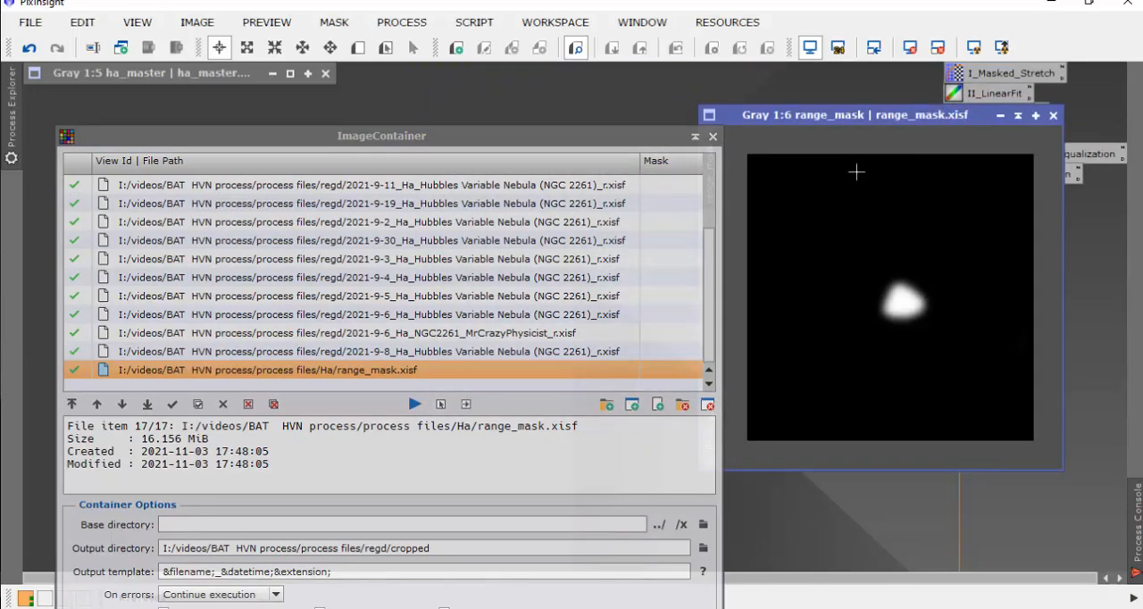
pyautogui.moveTo(878, 116); pyautogui.dragTo(897, 142)
pyautogui.moveTo(641, 138); pyautogui.dragTo(643, 137)
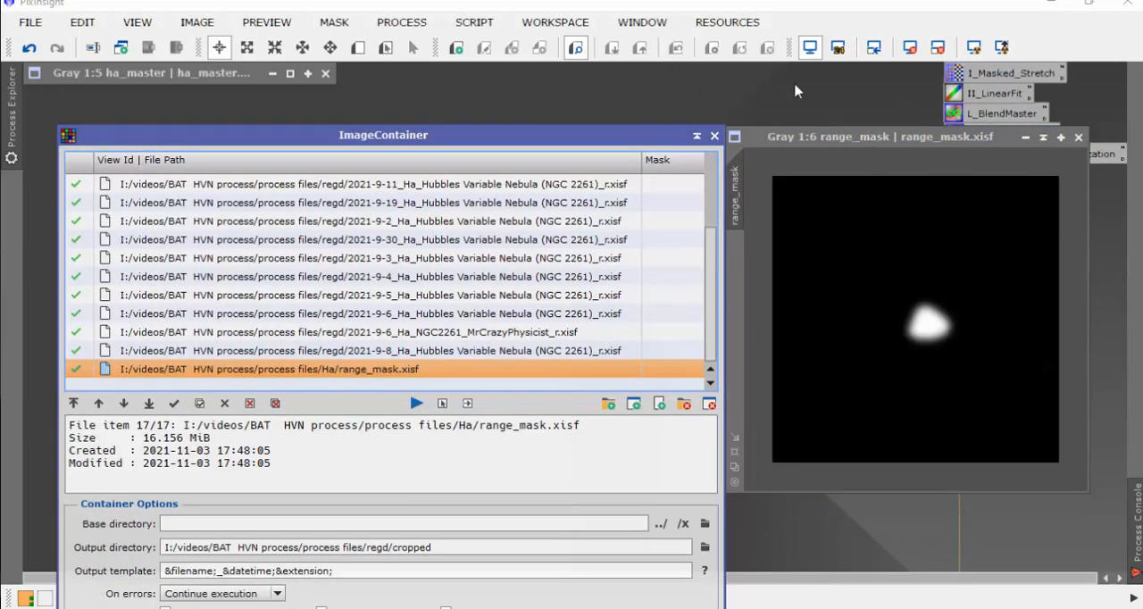
pyautogui.moveTo(539, 144); pyautogui.dragTo(526, 142)
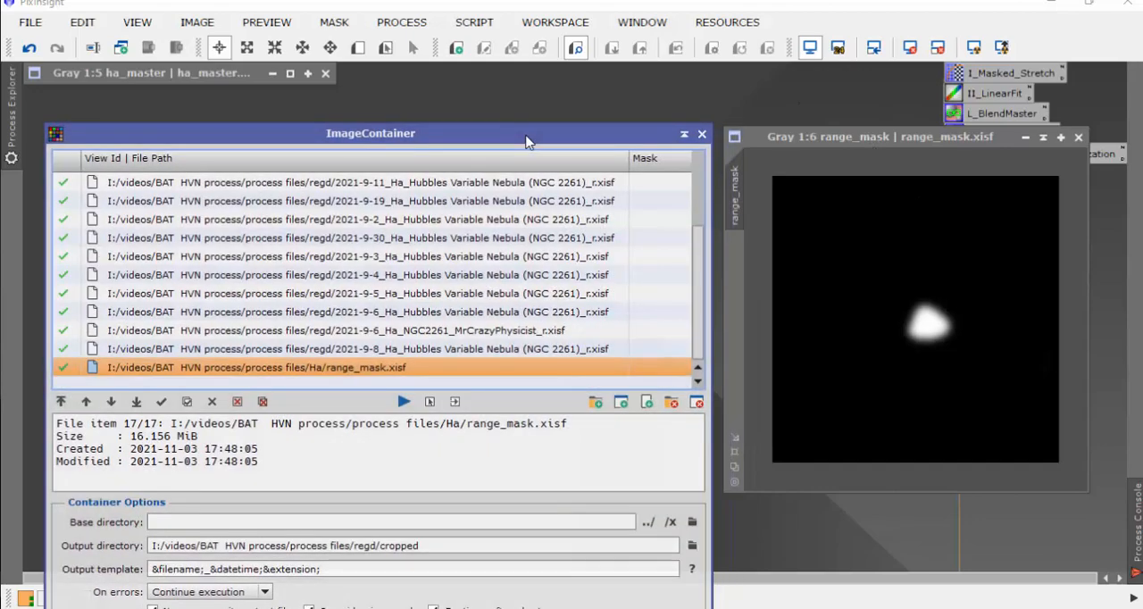
# Step: Close the Image Container, restore the ha_master image and place range_mask beside it
pyautogui.click(702, 135)
pyautogui.doubleClick(221, 79)
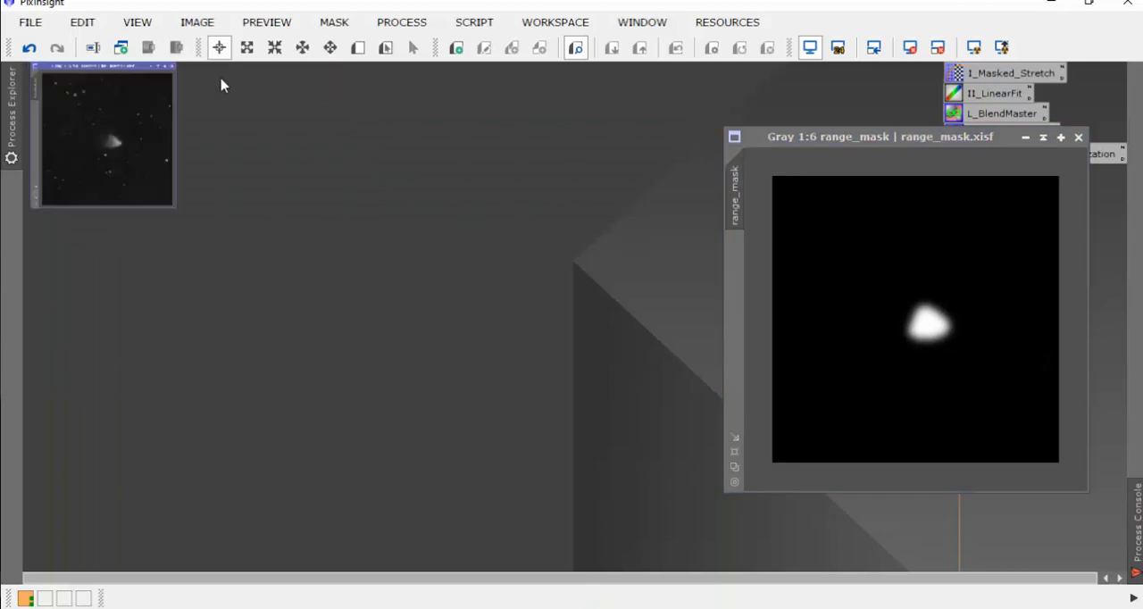
pyautogui.moveTo(840, 137); pyautogui.dragTo(707, 76)
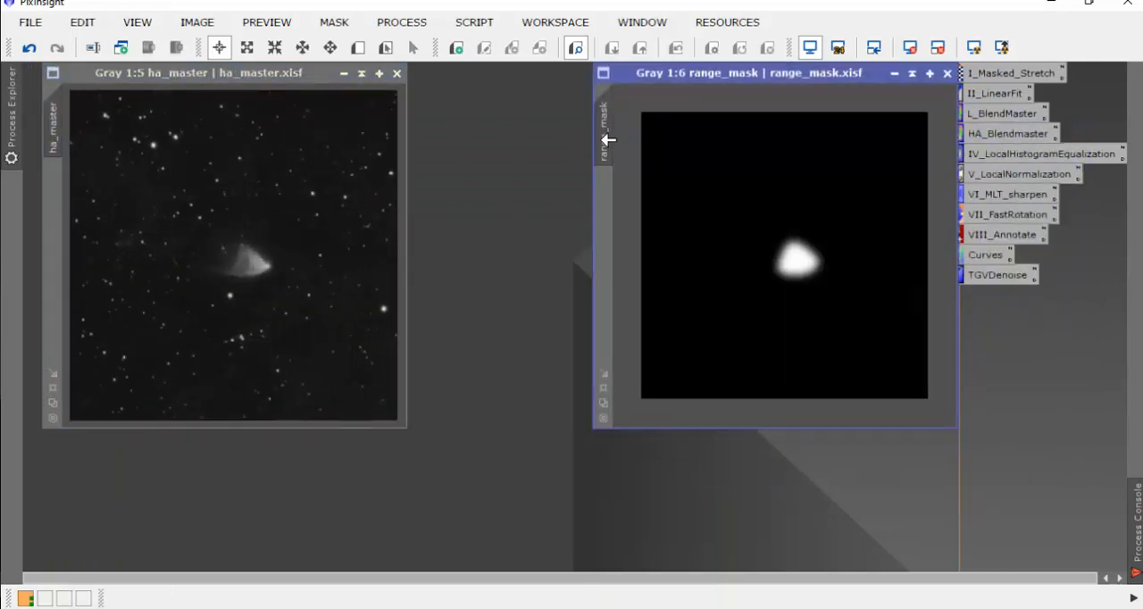
# Step: Try to apply the uncropped range_mask to ha_master as its mask
pyautogui.moveTo(606, 129); pyautogui.dragTo(53, 224)
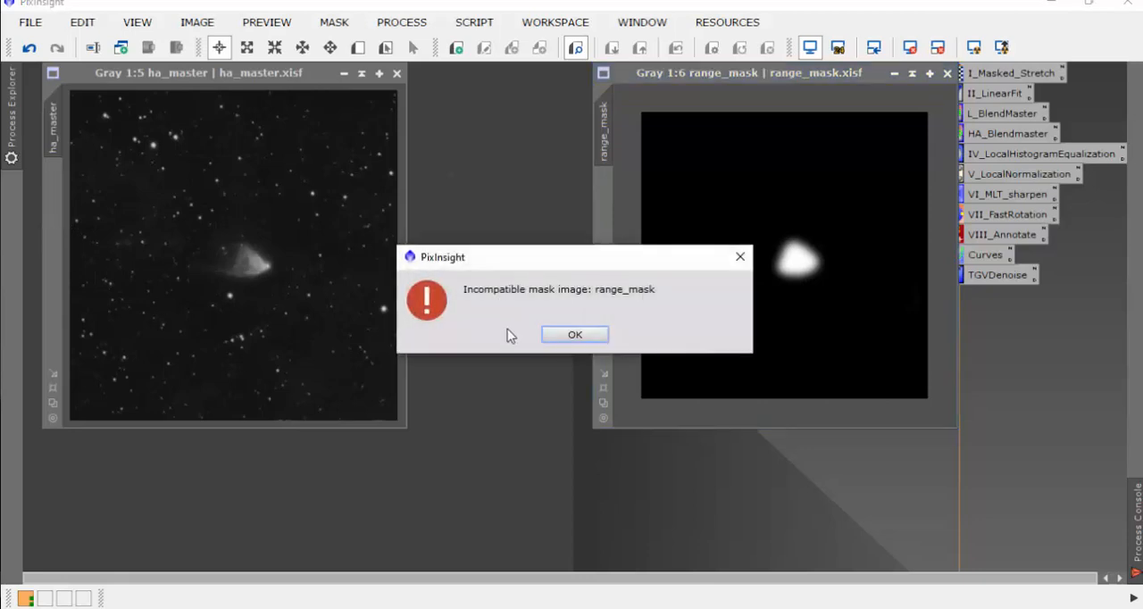
pyautogui.click(544, 337)
pyautogui.click(575, 335)
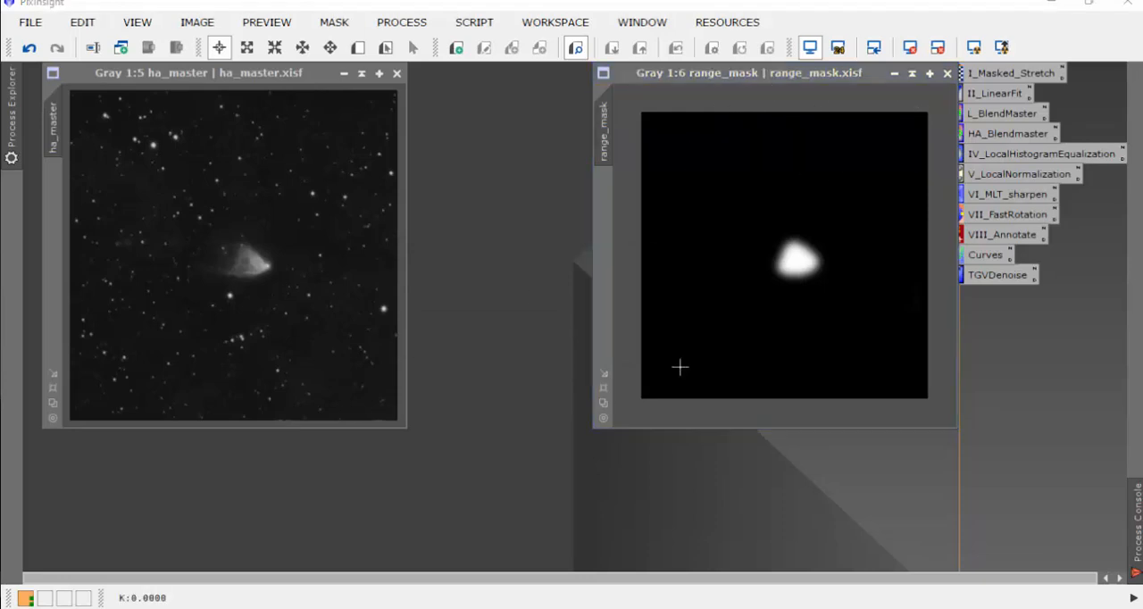
# Step: Close the uncropped range_mask image and open range_mask_20211103192113.xisf from the regd/cropped folder instead
pyautogui.moveTo(779, 80); pyautogui.dragTo(766, 80)
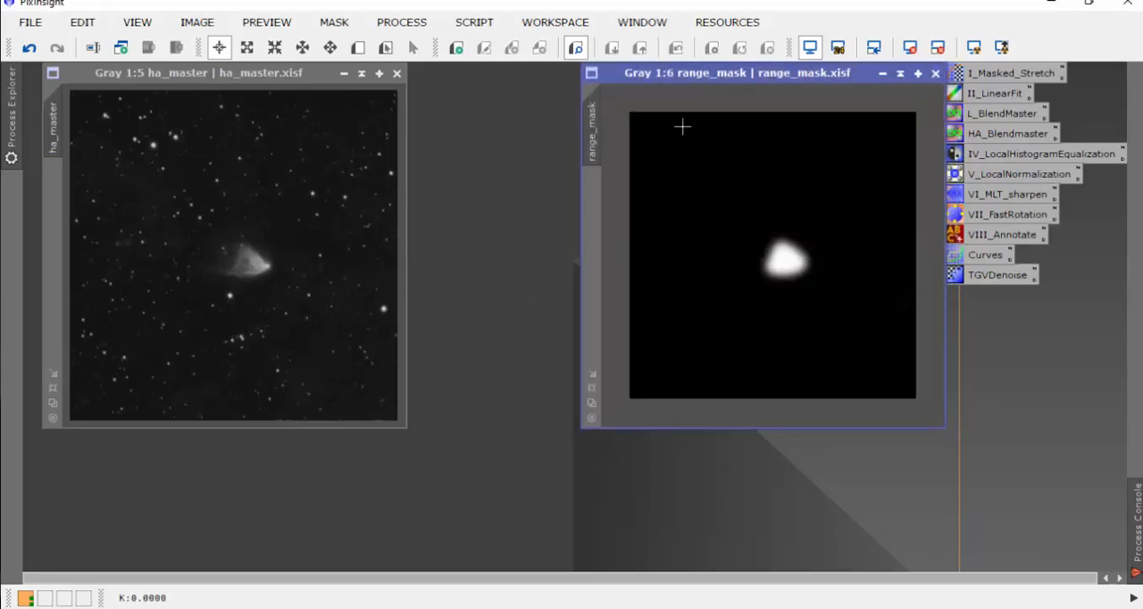
pyautogui.click(935, 74)
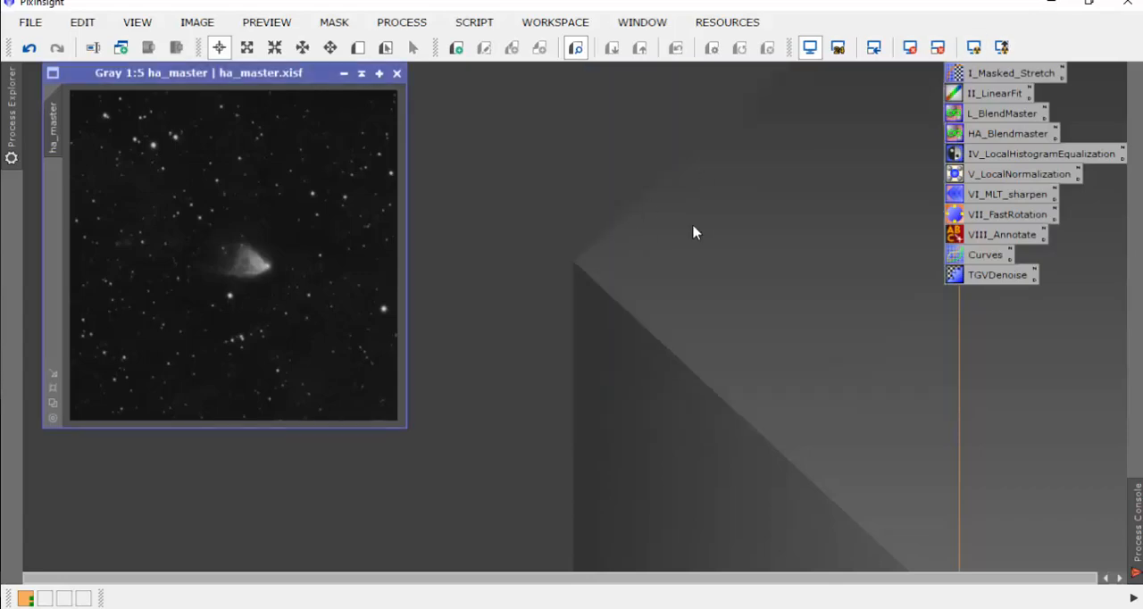
pyautogui.doubleClick(737, 191)
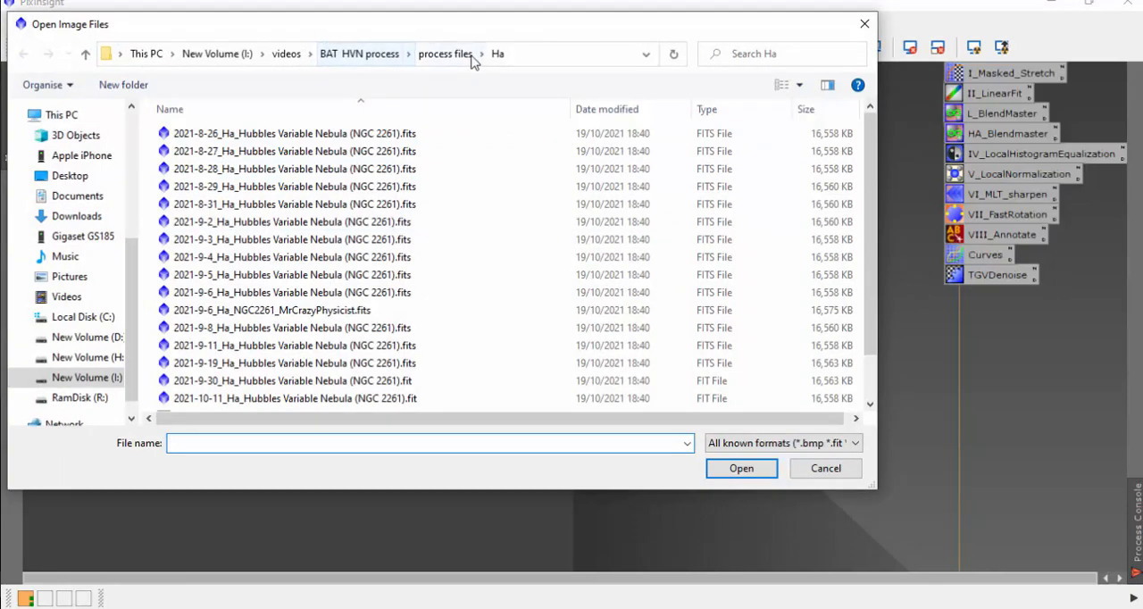
pyautogui.click(359, 54)
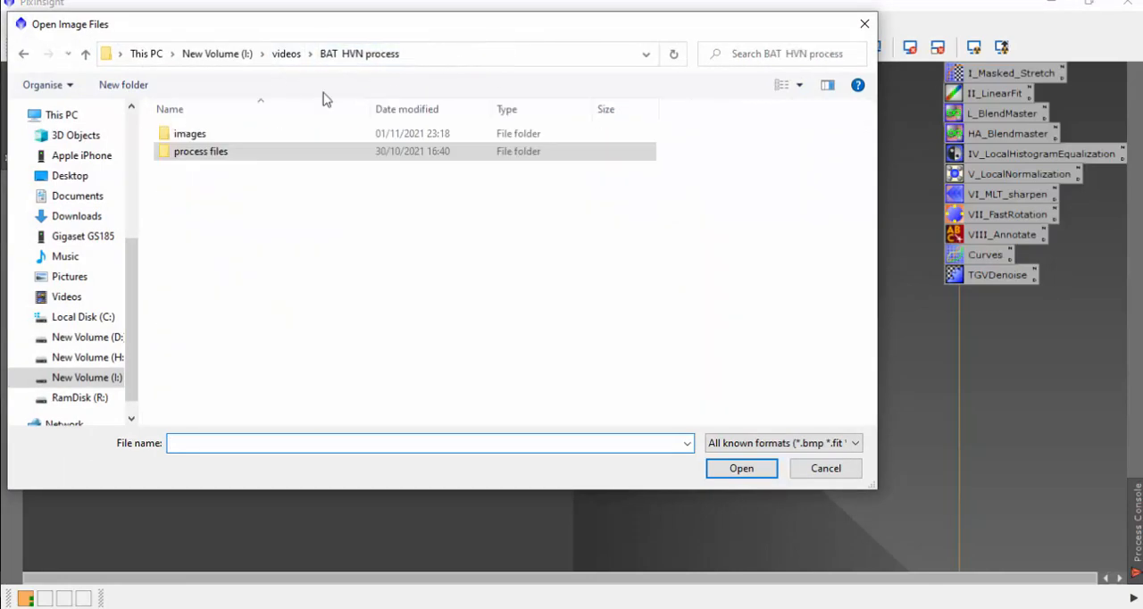
pyautogui.doubleClick(222, 158)
pyautogui.doubleClick(187, 152)
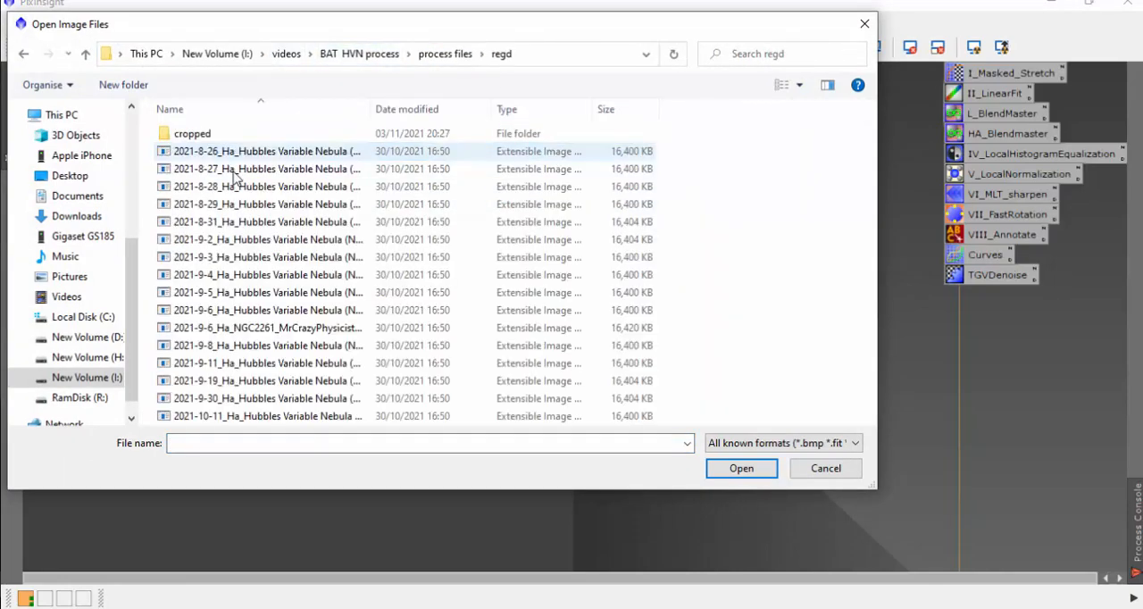
pyautogui.doubleClick(206, 134)
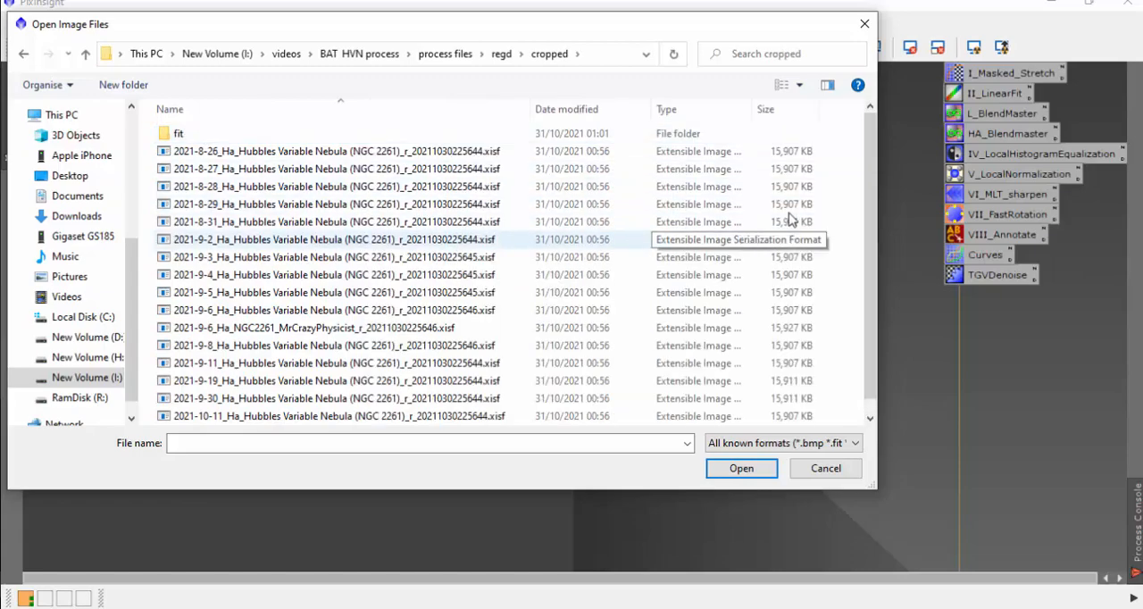
pyautogui.scroll(-1, 869, 331)
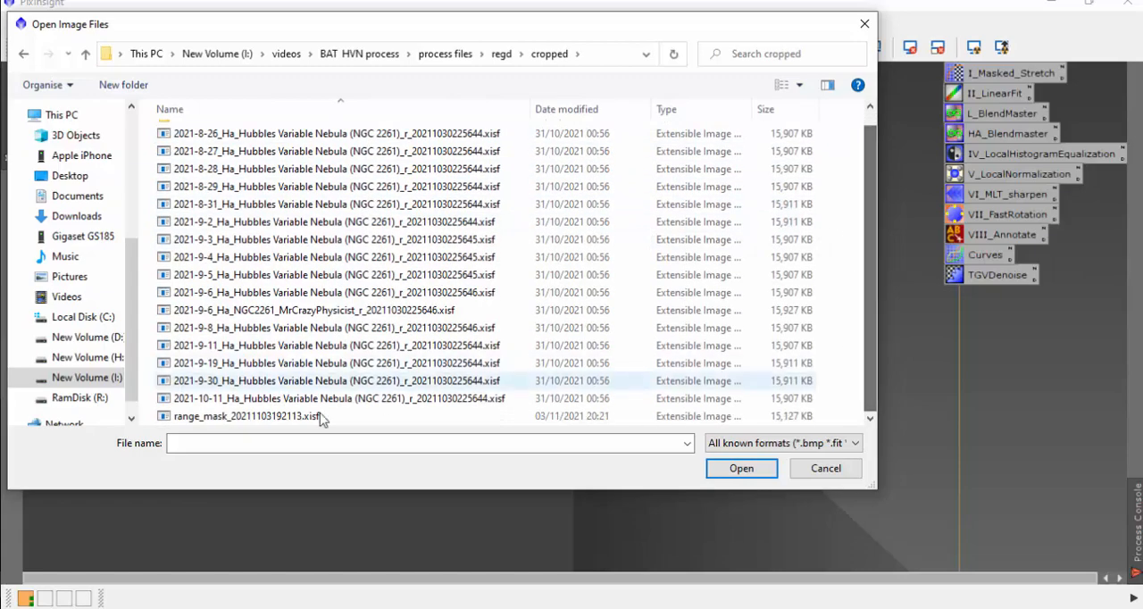
pyautogui.doubleClick(254, 416)
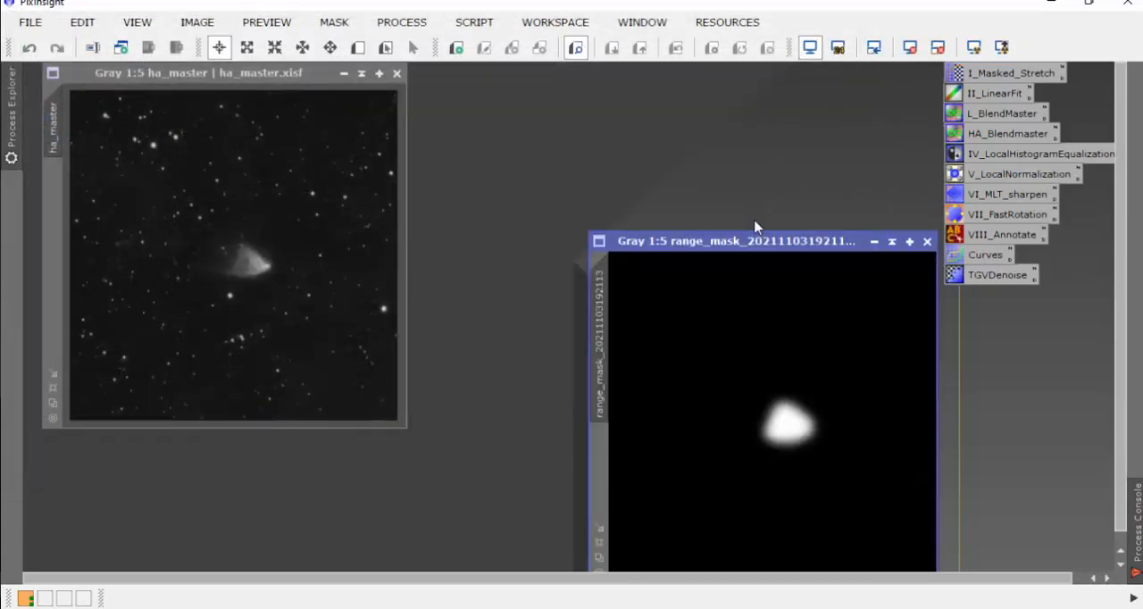
# Step: Place the cropped range mask beside ha_master, apply it to ha_master as a mask, and remove that mask again
pyautogui.moveTo(756, 236); pyautogui.dragTo(721, 81)
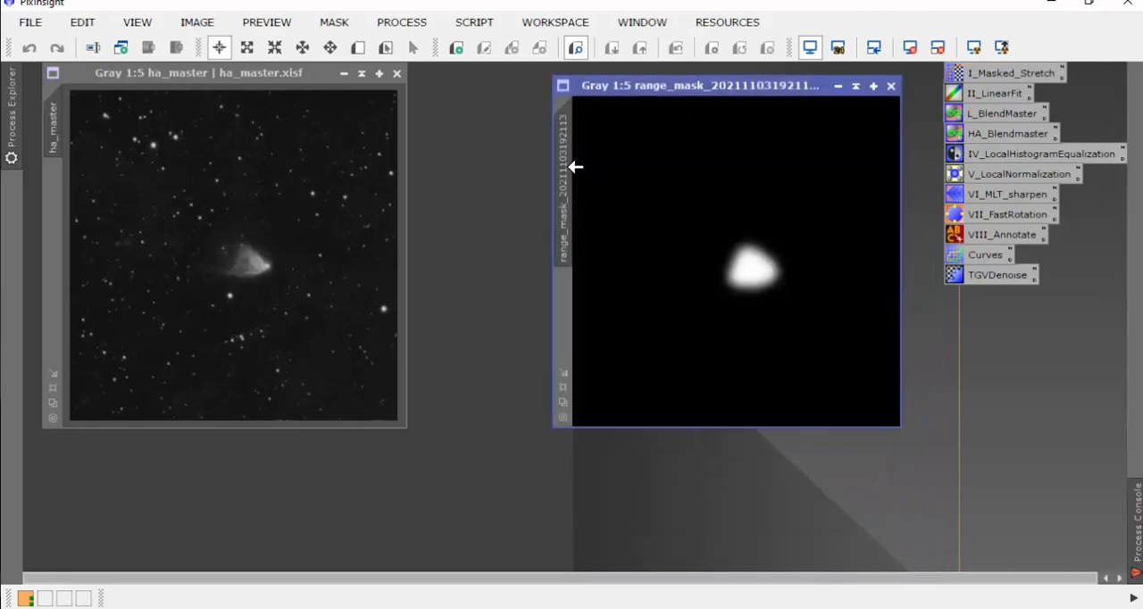
pyautogui.moveTo(562, 166); pyautogui.dragTo(53, 245)
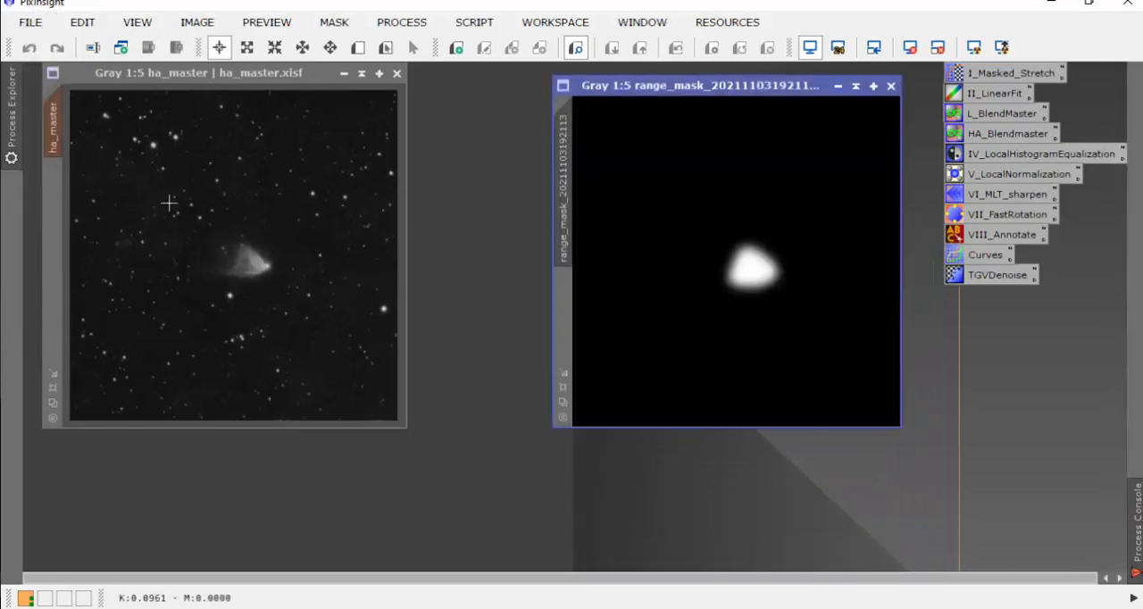
pyautogui.click(336, 23)
pyautogui.click(271, 78)
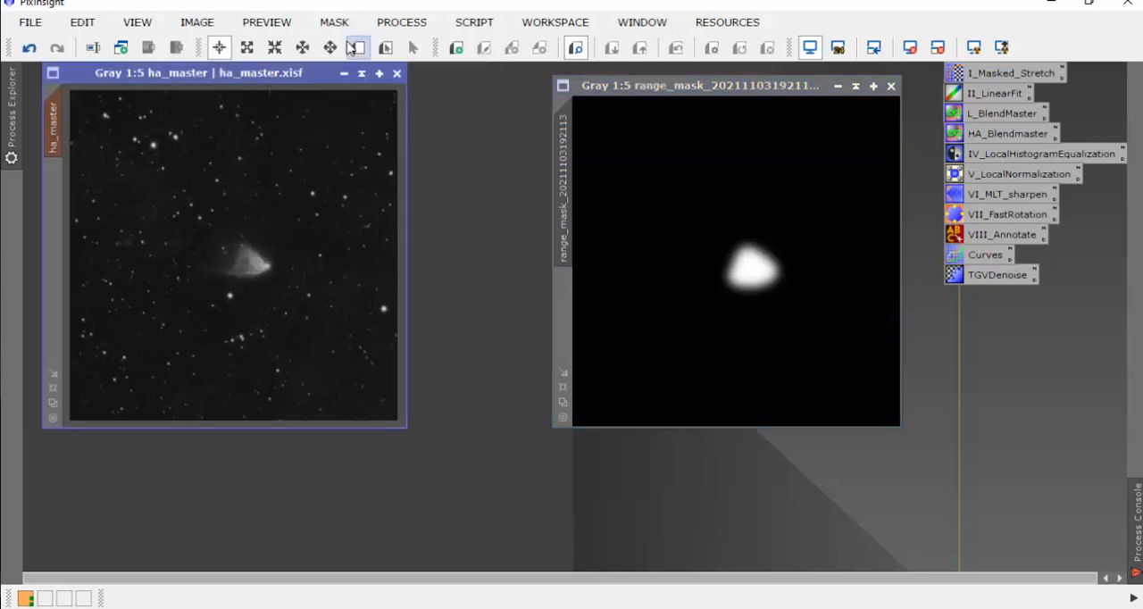
pyautogui.click(336, 25)
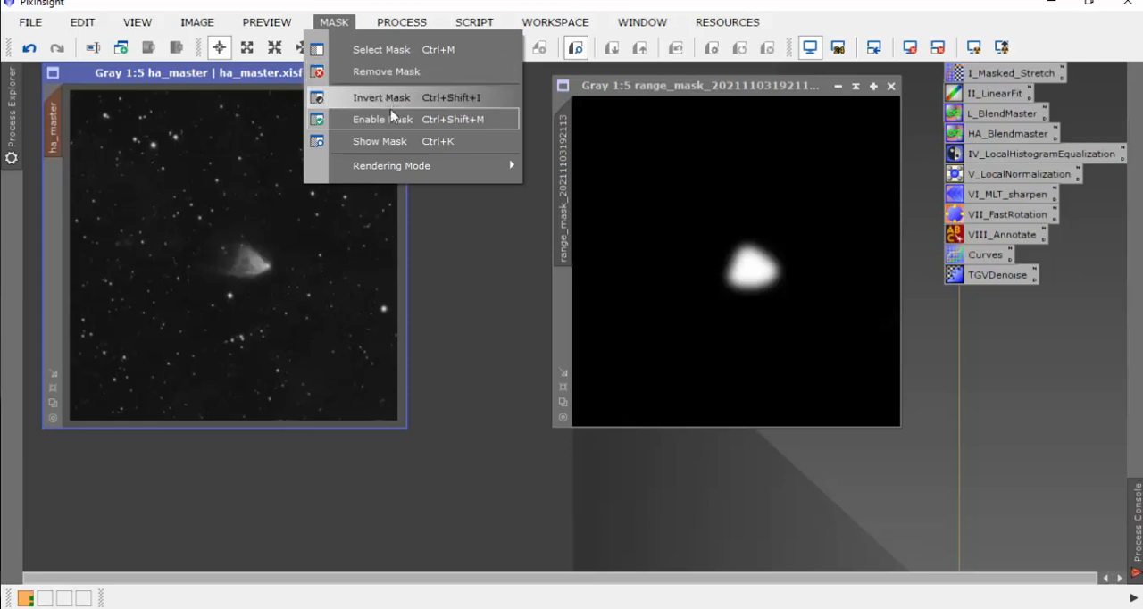
pyautogui.click(383, 71)
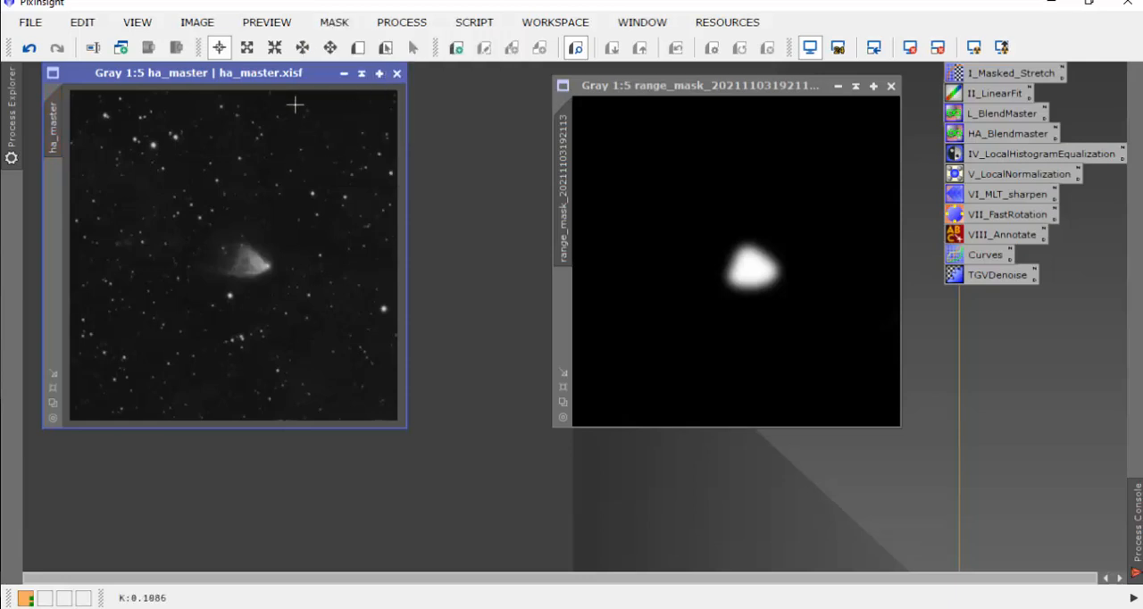
# Step: Roll up the cropped range mask image and park it at the upper edge of the workspace
pyautogui.click(788, 94)
pyautogui.click(855, 86)
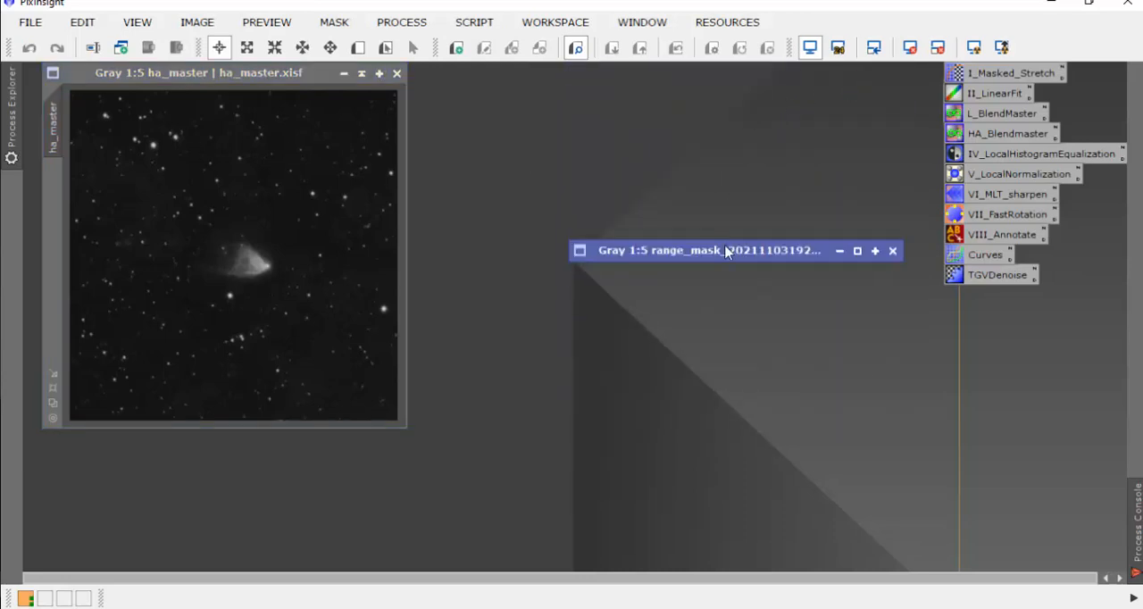
pyautogui.moveTo(725, 252); pyautogui.dragTo(753, 92)
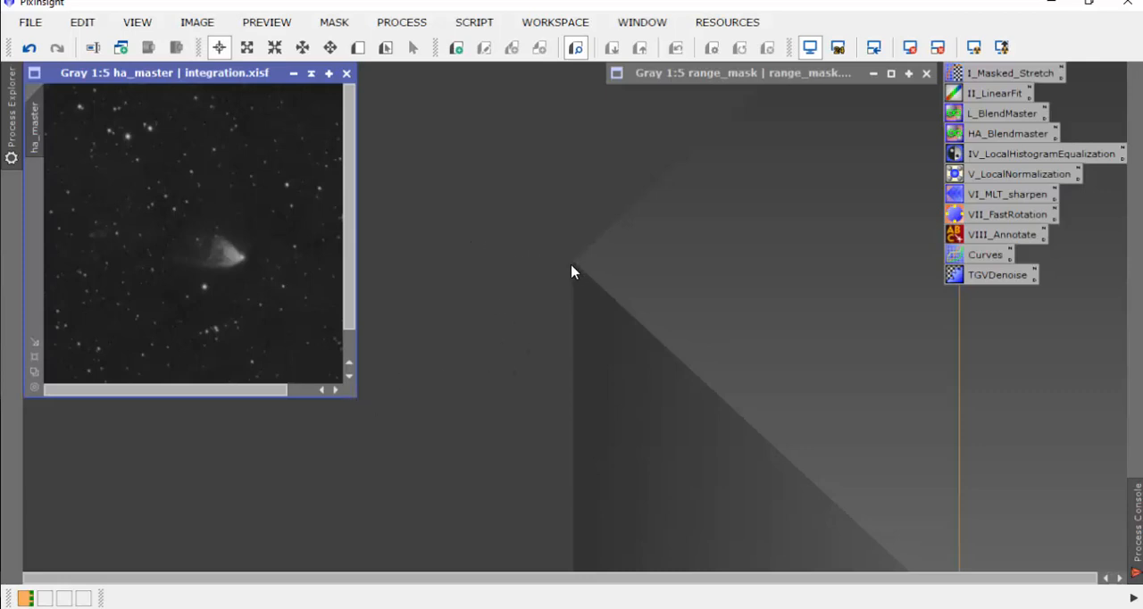
# Step: Open the cropped 2021-9-2_Ha_Hubbles Variable Nebula and 2021-9-6_Ha_NGC2261_MrCrazyPhysicist images from the regd/cropped folder
pyautogui.doubleClick(532, 223)
pyautogui.moveTo(559, 33); pyautogui.dragTo(645, 90)
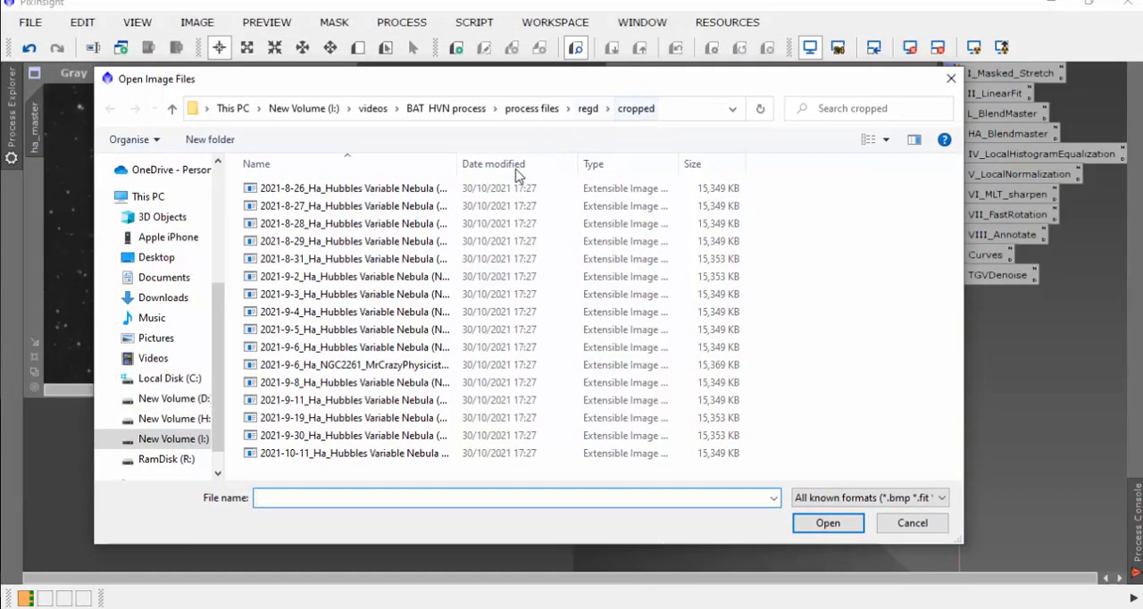
pyautogui.click(409, 279)
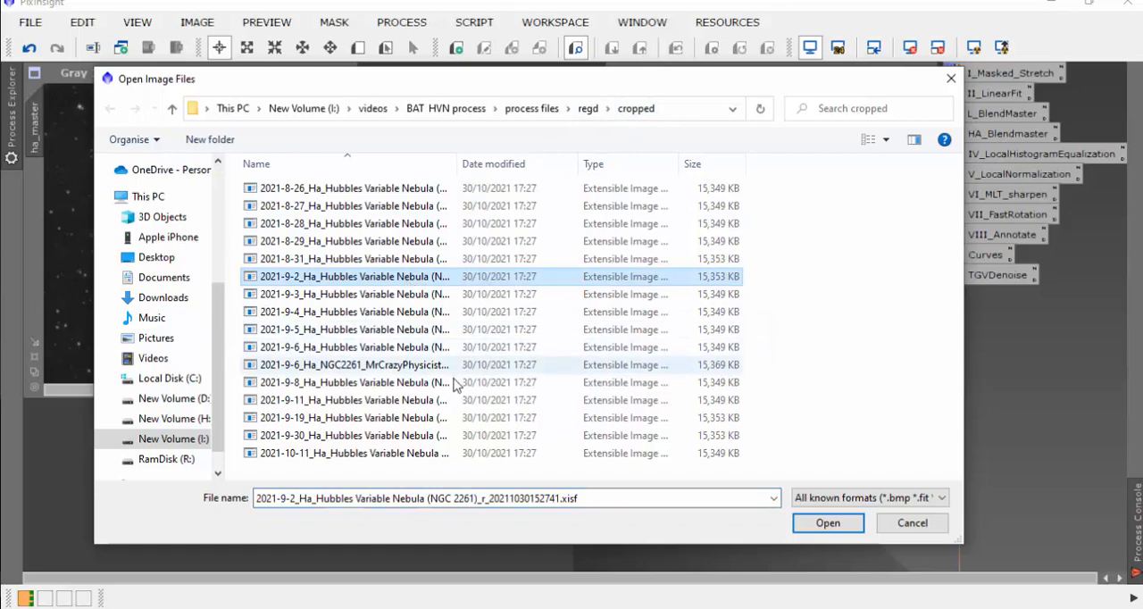
pyautogui.keyDown('ctrl'); pyautogui.click(370, 365); pyautogui.keyUp('ctrl')
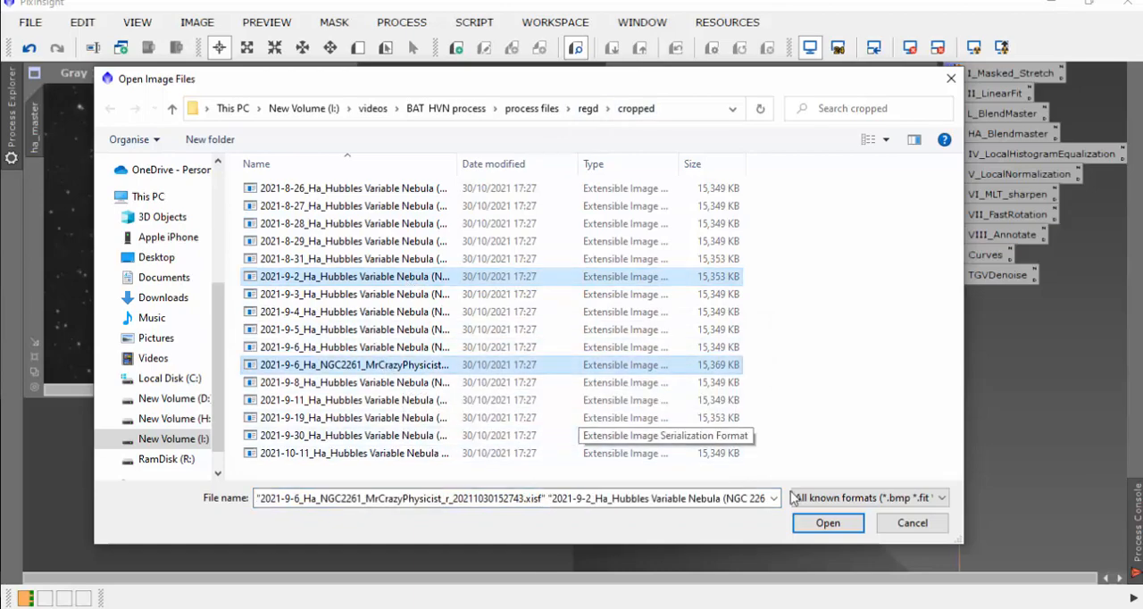
pyautogui.click(827, 523)
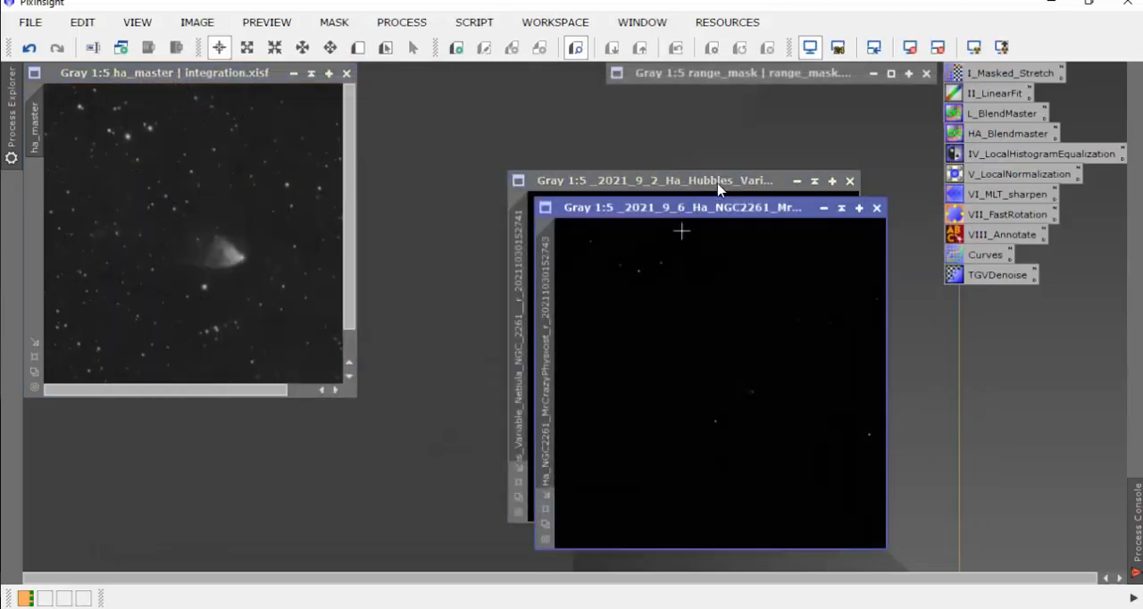
# Step: Line up the cropped 2021-9-2 and 2021-9-6 MrCrazyPhysicist images beside ha_master and fit the three windows to their images
pyautogui.moveTo(705, 175); pyautogui.dragTo(576, 67)
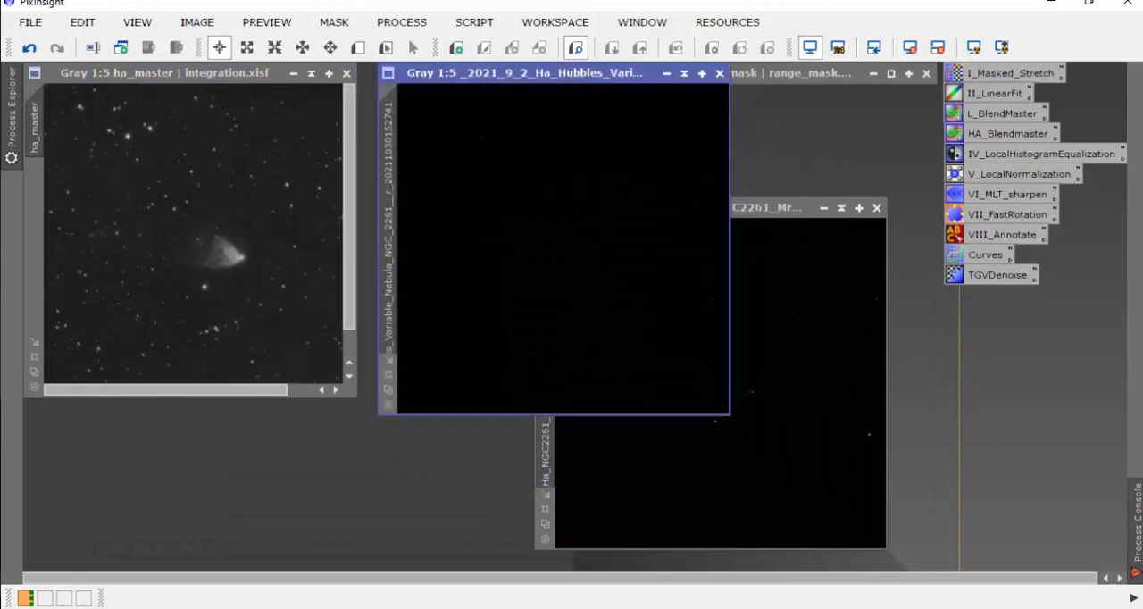
pyautogui.moveTo(791, 208); pyautogui.dragTo(993, 73)
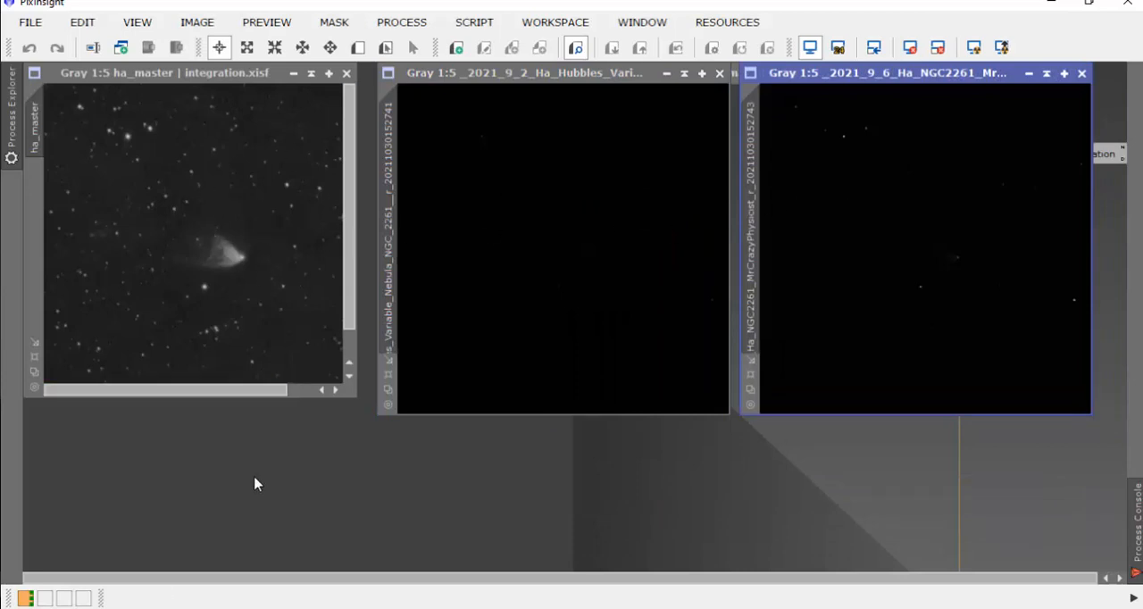
pyautogui.click(35, 373)
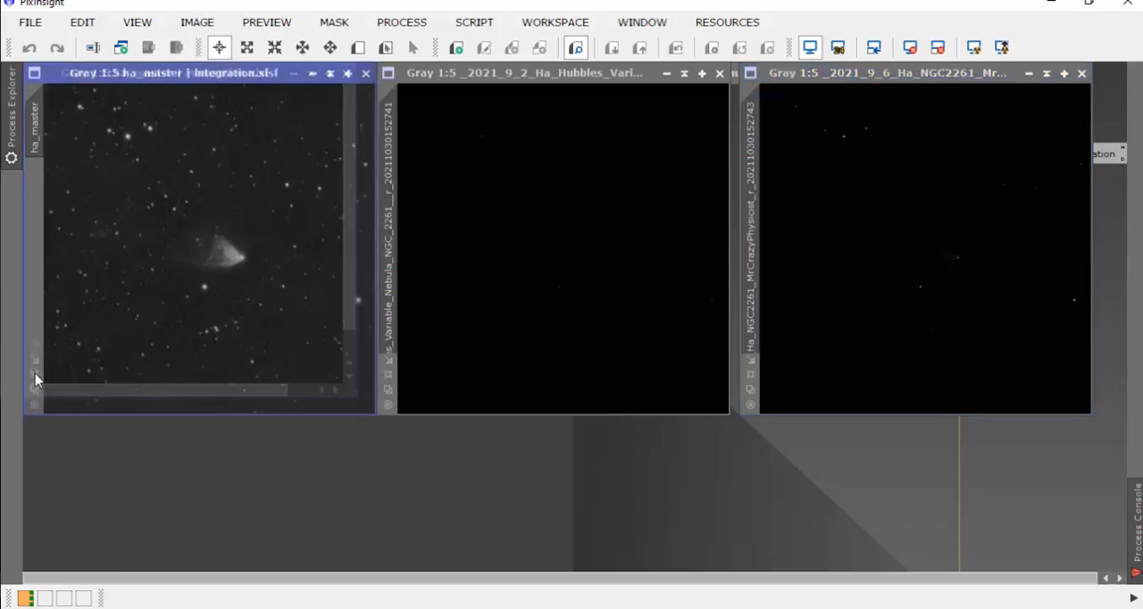
pyautogui.click(387, 391)
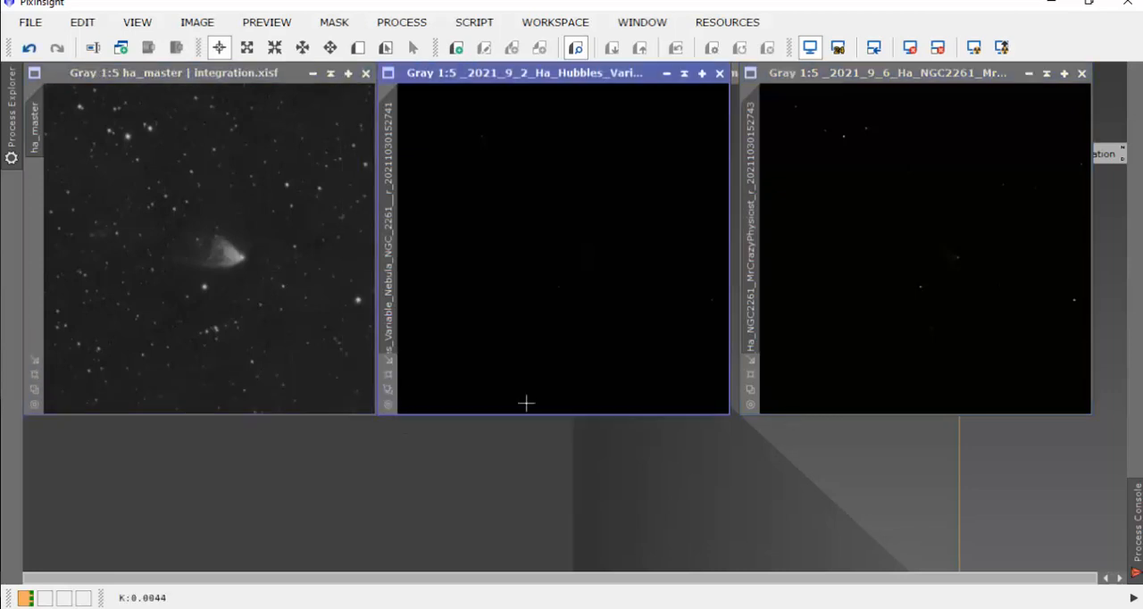
pyautogui.click(751, 390)
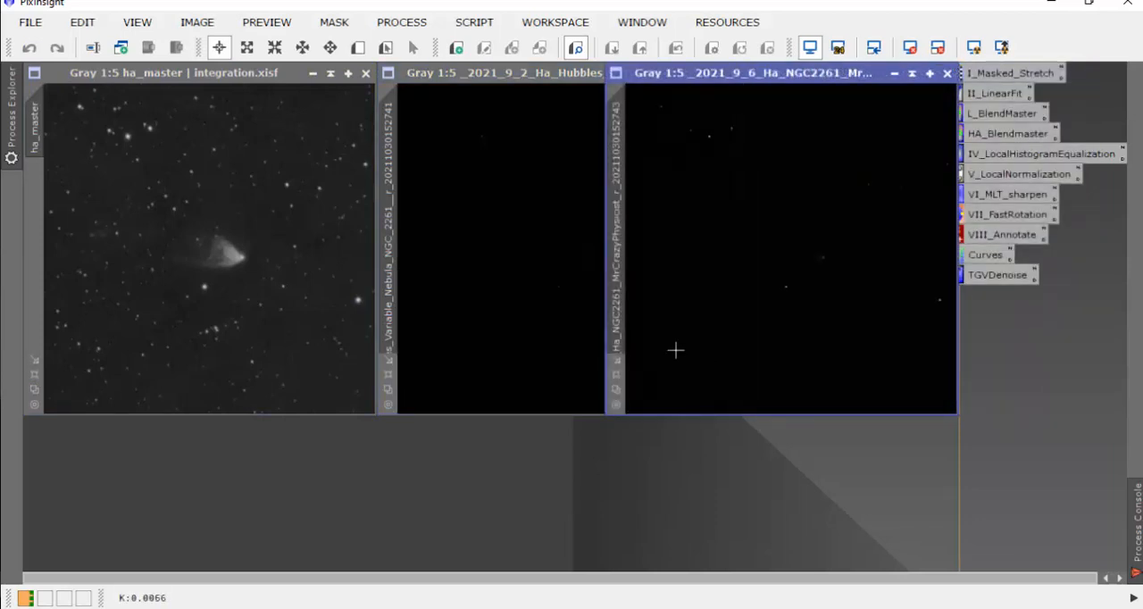
pyautogui.moveTo(777, 75); pyautogui.dragTo(879, 85)
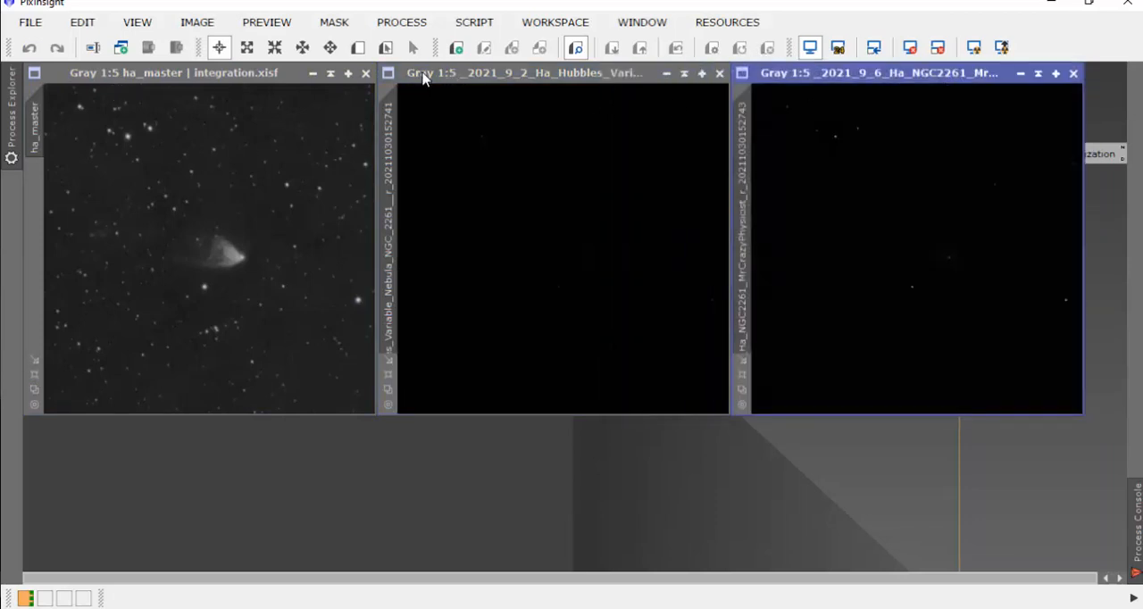
# Step: Reduce the three images to 1:6 and apply an automatic screen stretch to the 2021-9-2 and 2021-9-6 MrCrazyPhysicist images
pyautogui.scroll(-1, 253, 187)
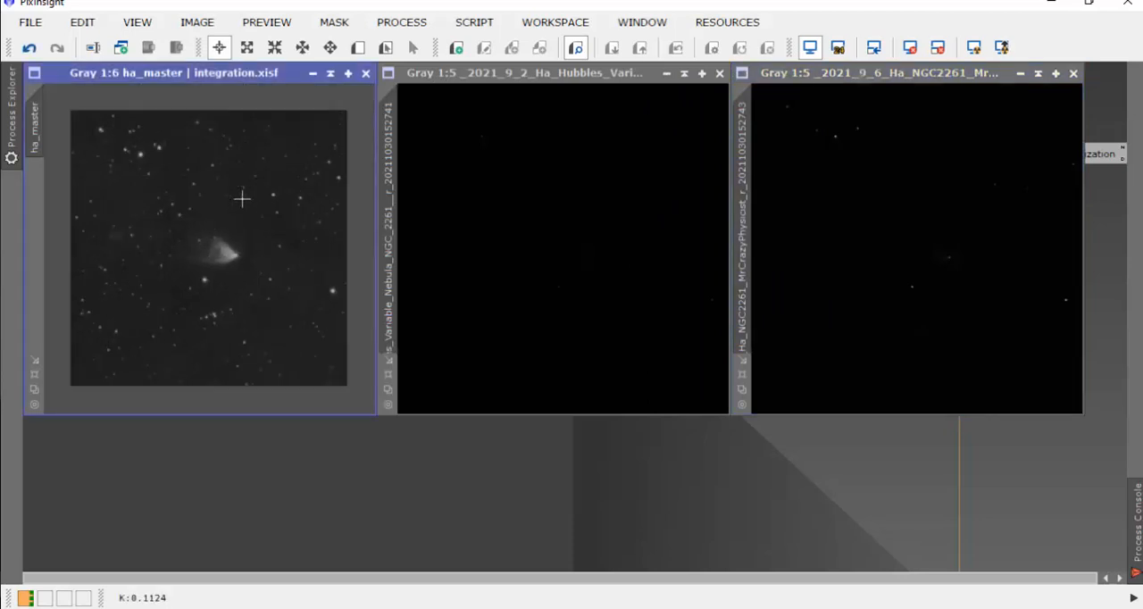
pyautogui.scroll(-1, 594, 258)
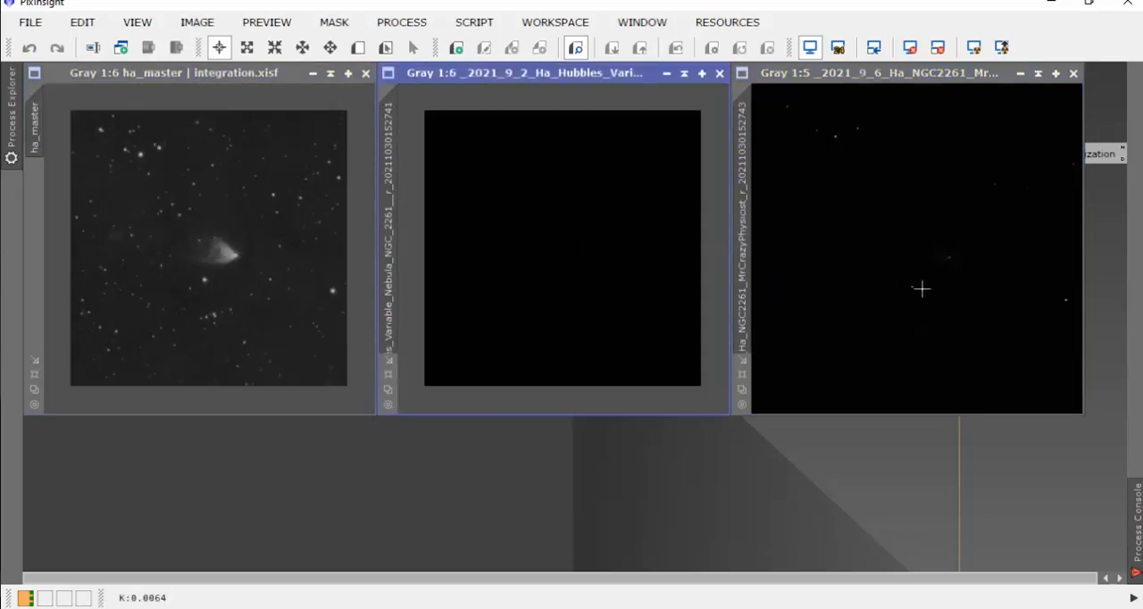
pyautogui.scroll(-1, 927, 287)
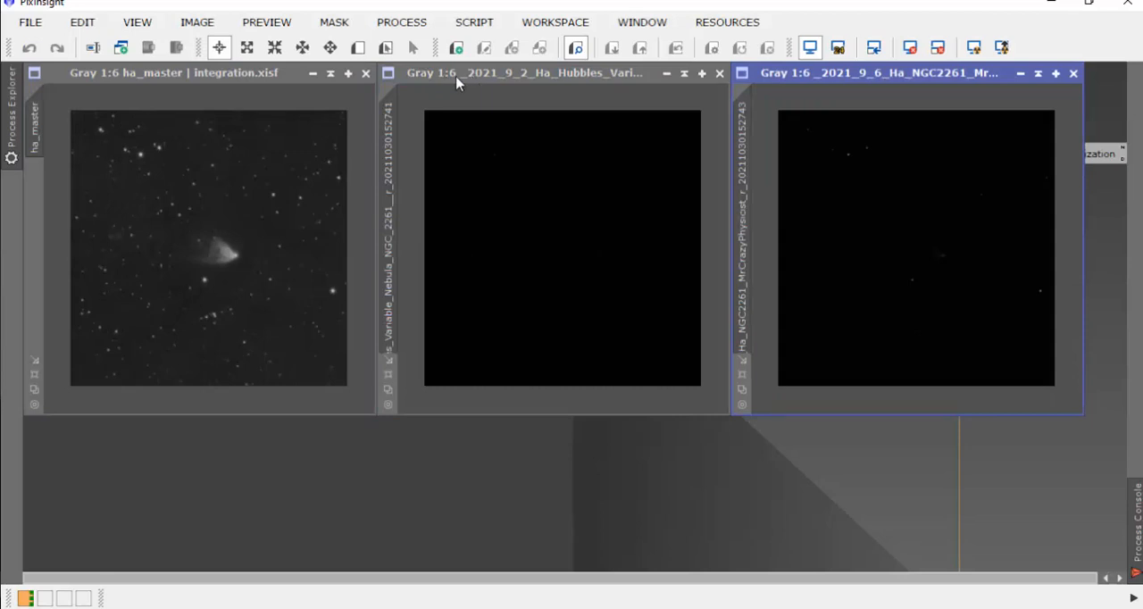
pyautogui.click(604, 78)
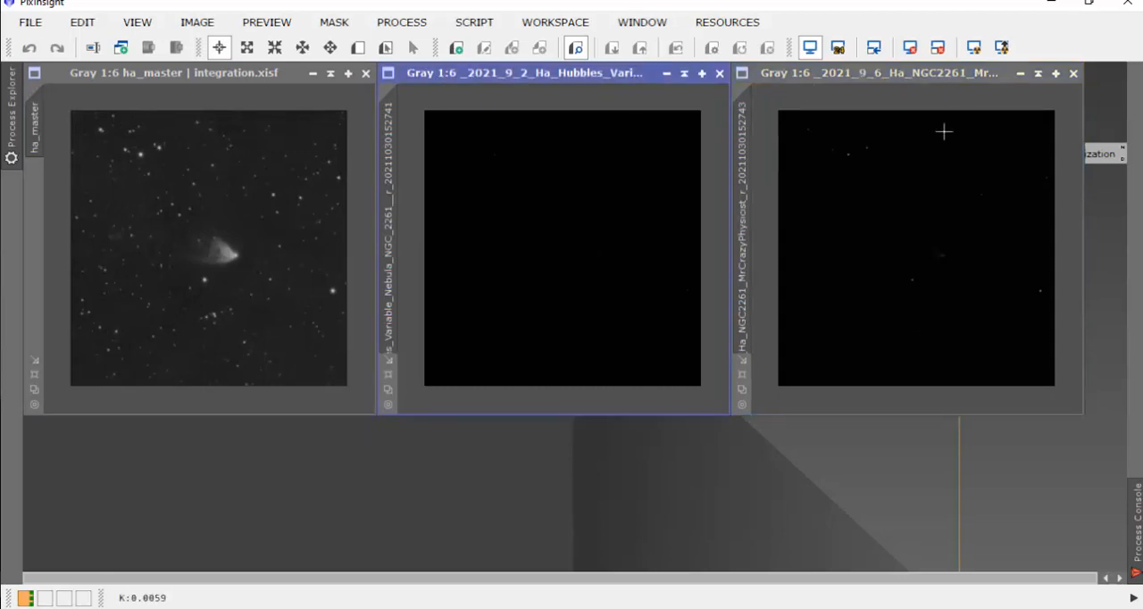
pyautogui.click(974, 47)
pyautogui.click(923, 75)
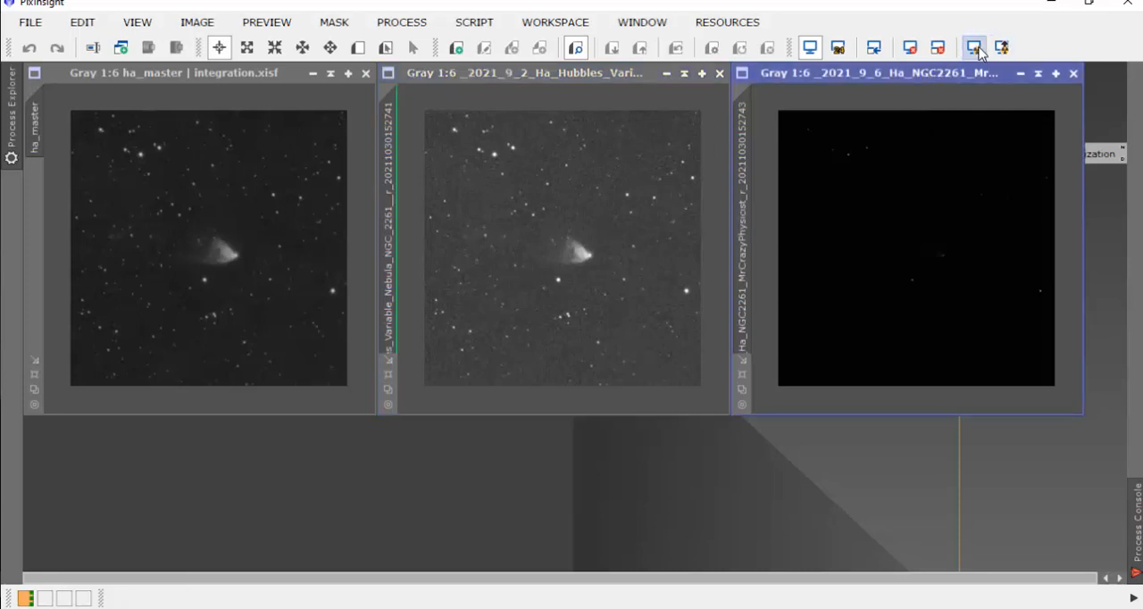
pyautogui.click(974, 47)
pyautogui.moveTo(616, 75)
pyautogui.mouseDown()
pyautogui.moveTo(587, 85)
pyautogui.moveTo(319, 80)
pyautogui.moveTo(269, 67)
pyautogui.moveTo(390, 79)
pyautogui.moveTo(629, 74)
pyautogui.mouseUp()
pyautogui.moveTo(876, 73); pyautogui.dragTo(905, 77)
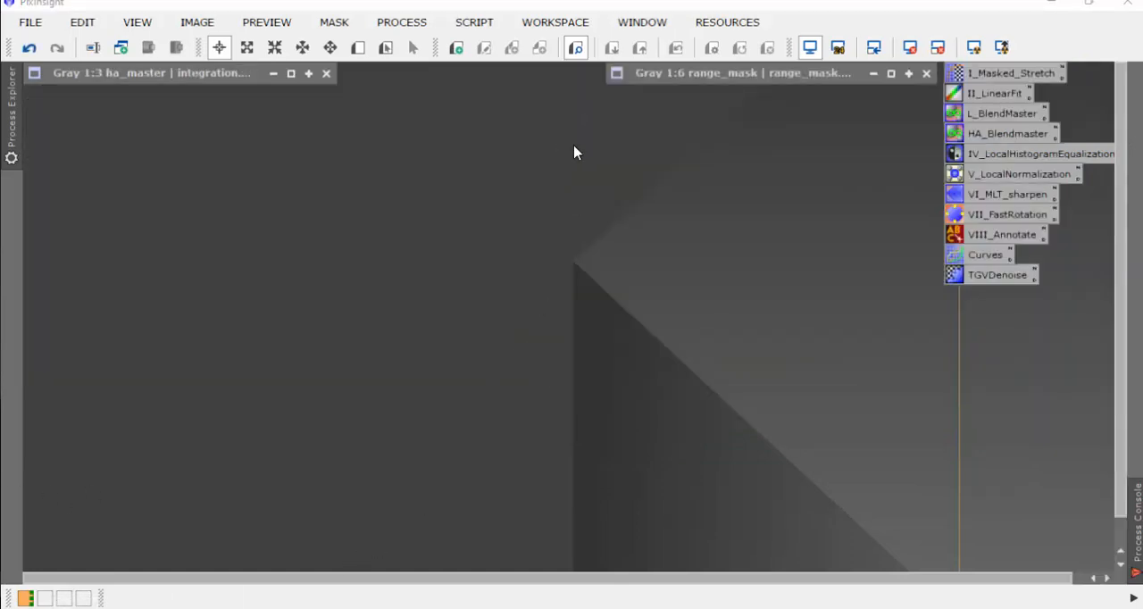
pyautogui.click(487, 27)
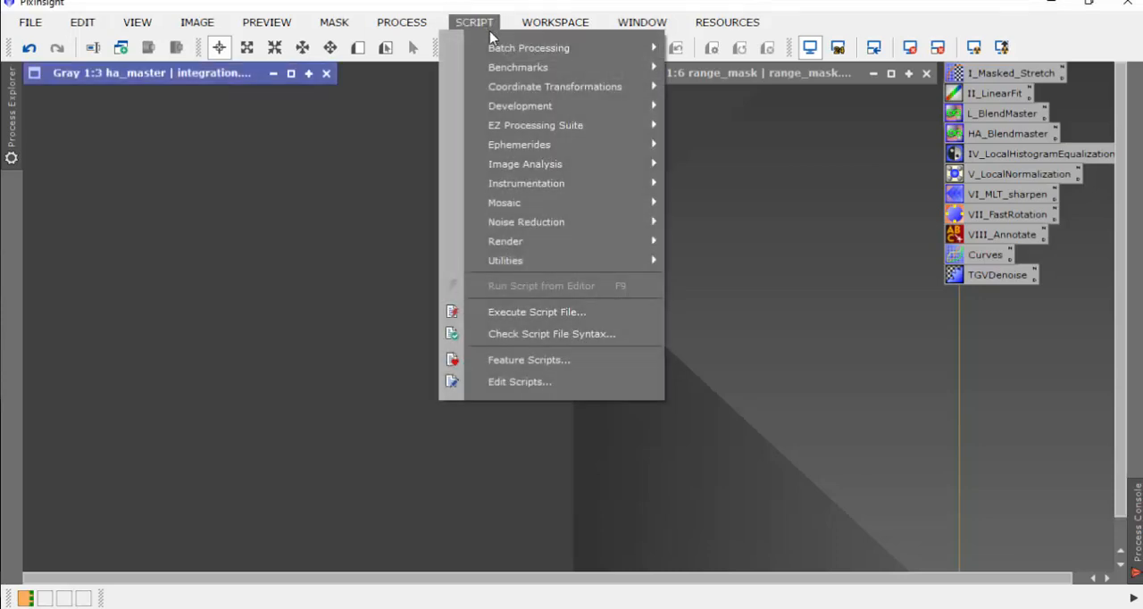
pyautogui.moveTo(521, 54)
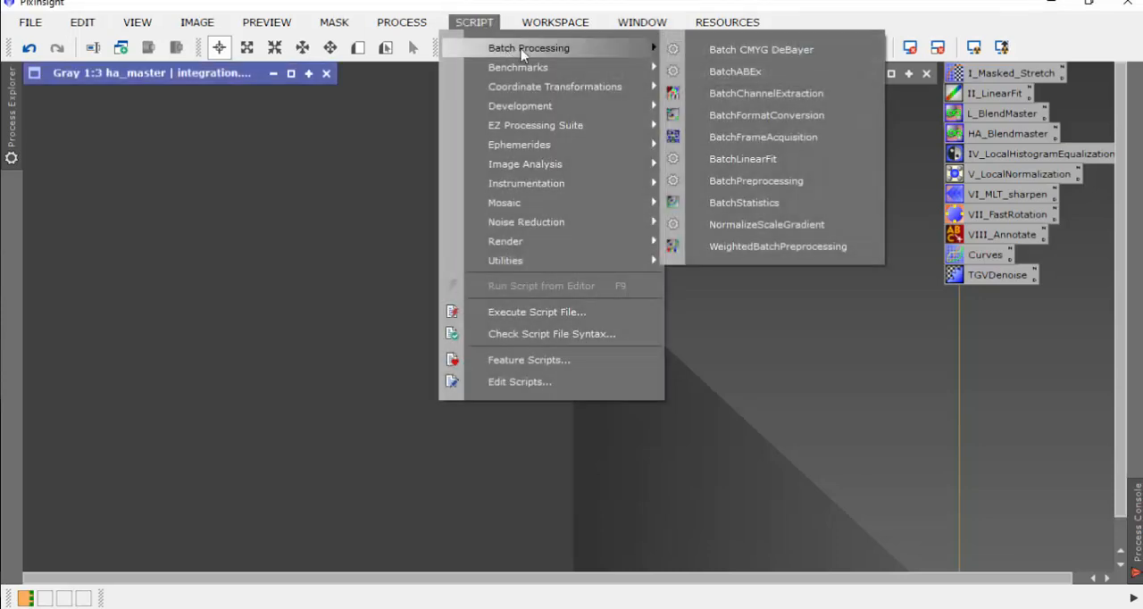
pyautogui.click(763, 75)
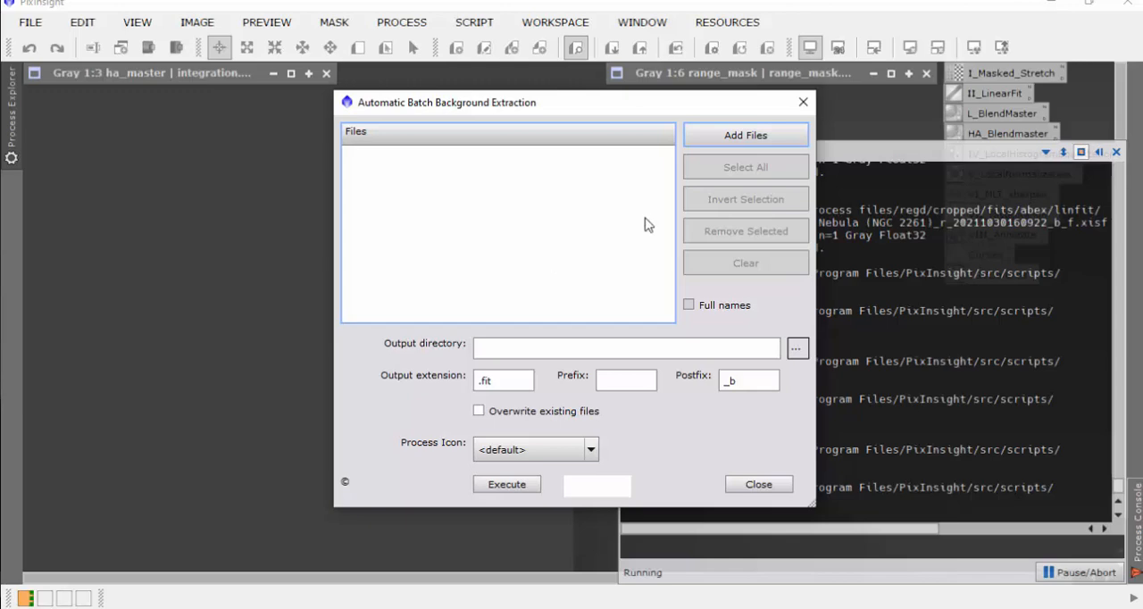
pyautogui.click(758, 484)
# Step: Open the BatchFormatConversion script and add all the cropped .xisf images from the regd/cropped folder as input images
pyautogui.click(474, 21)
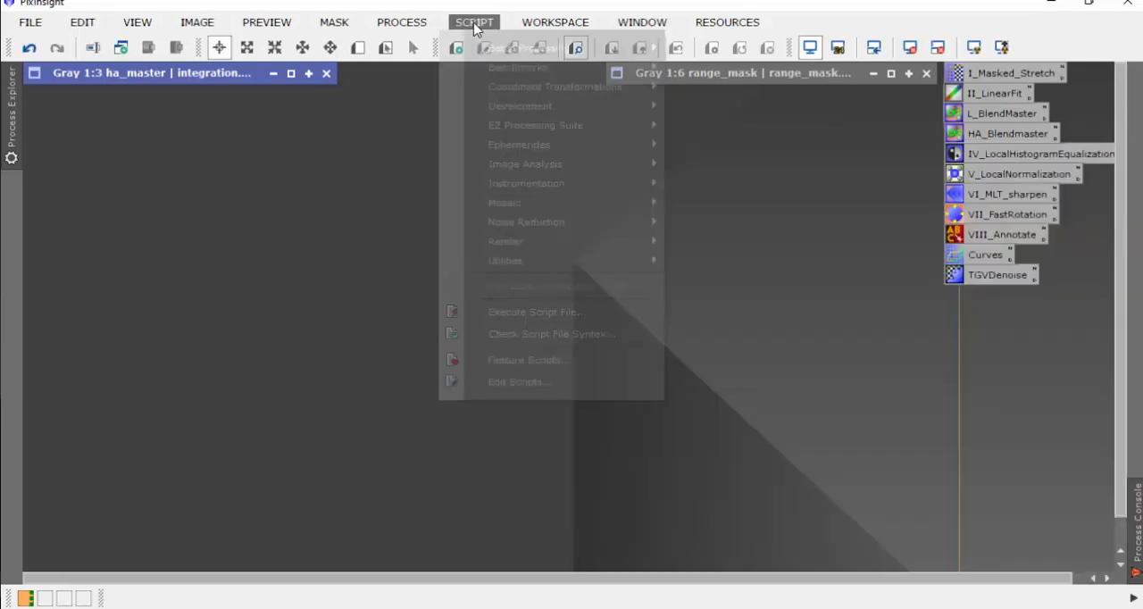
pyautogui.moveTo(512, 46)
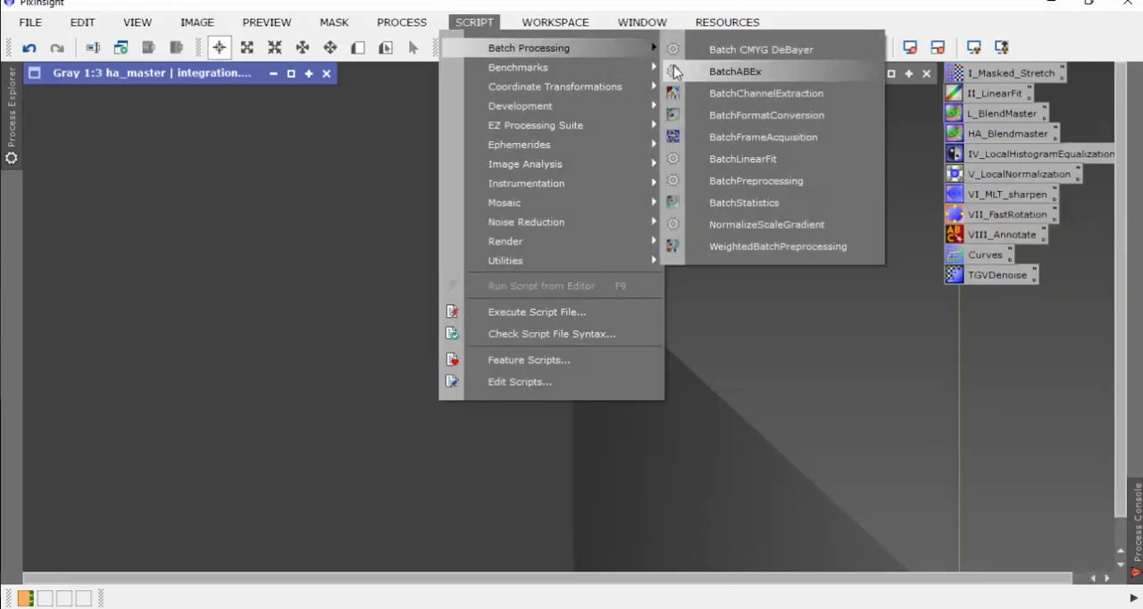
pyautogui.click(754, 117)
pyautogui.click(396, 316)
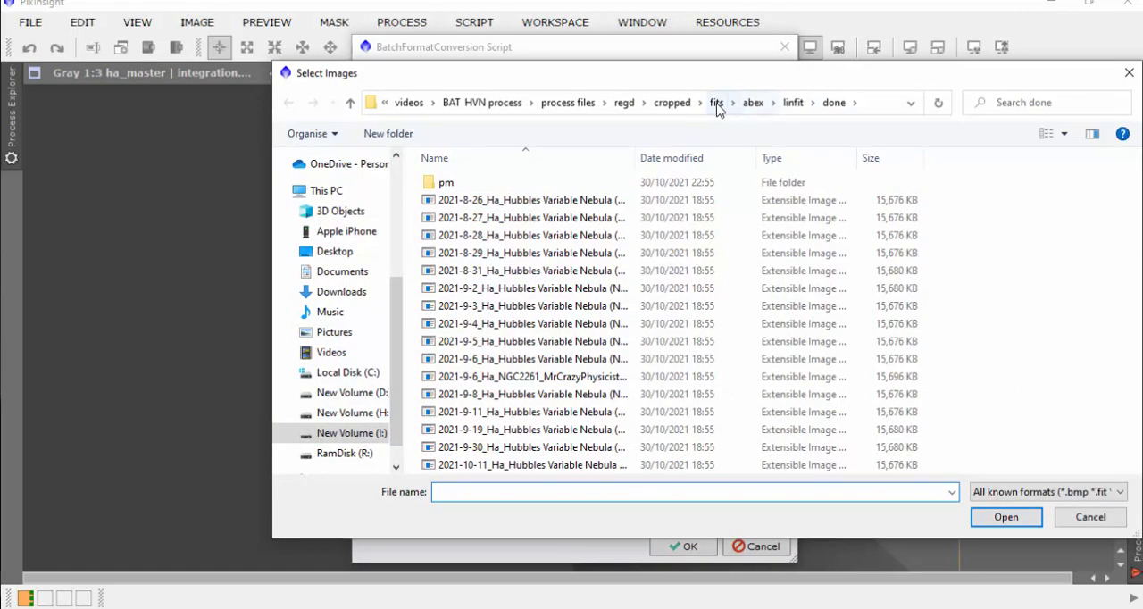
pyautogui.click(722, 105)
pyautogui.click(670, 104)
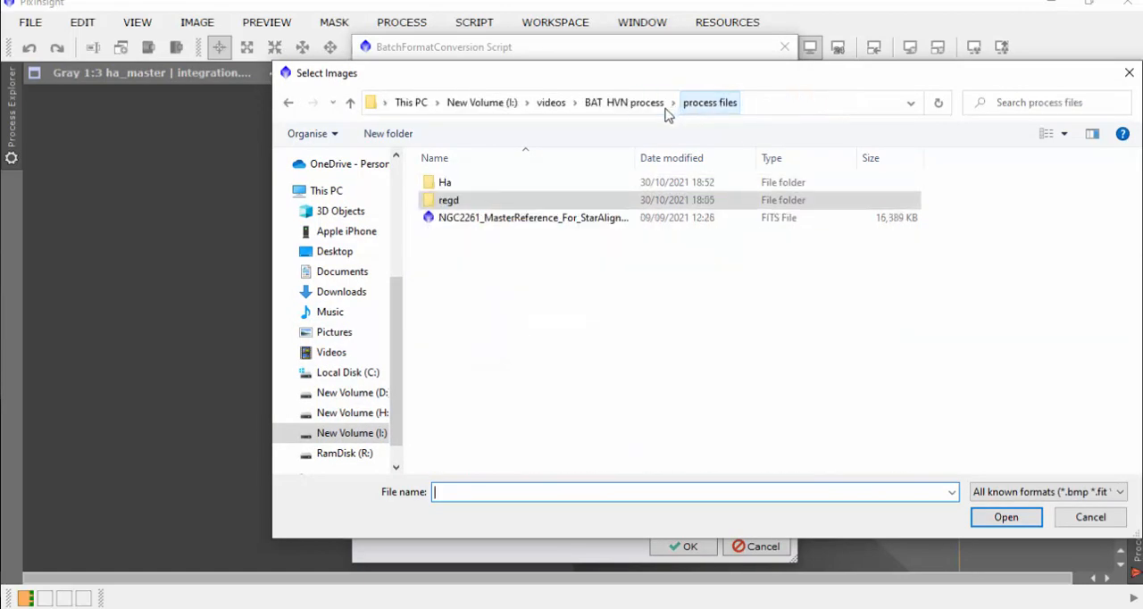
pyautogui.doubleClick(449, 201)
pyautogui.doubleClick(455, 182)
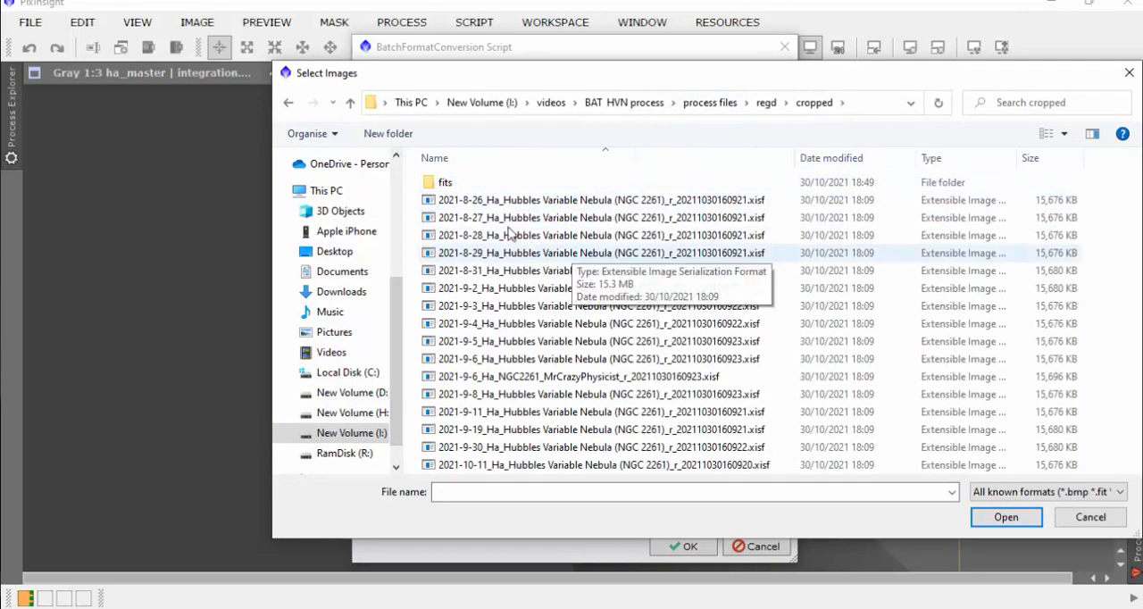
pyautogui.click(494, 205)
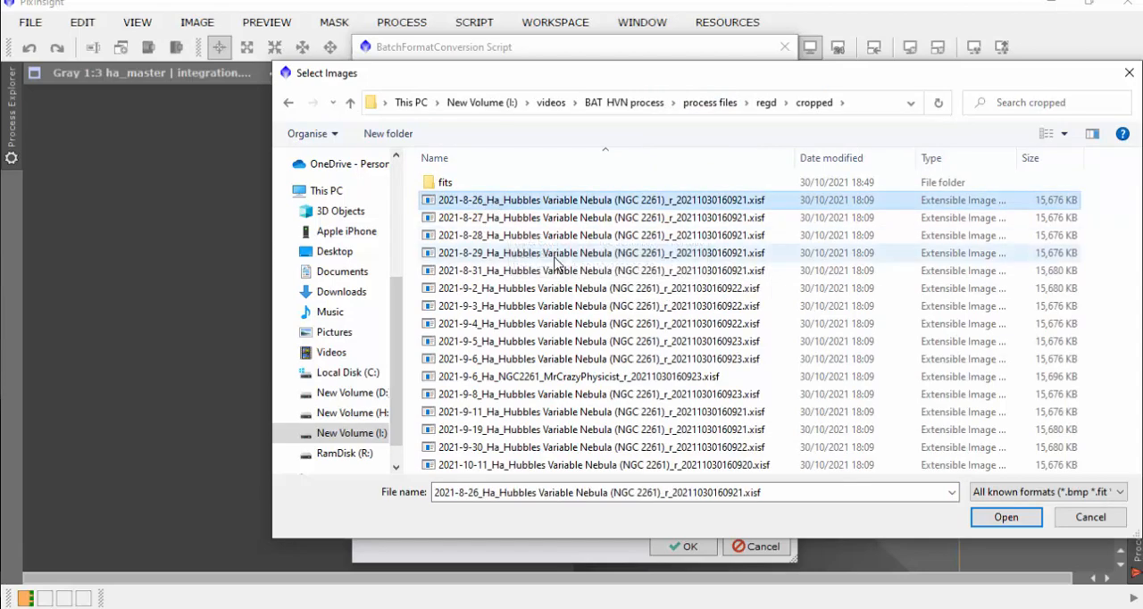
pyautogui.hotkey('ctrl', 'a')
pyautogui.keyDown('ctrl'); pyautogui.click(448, 186); pyautogui.keyUp('ctrl')
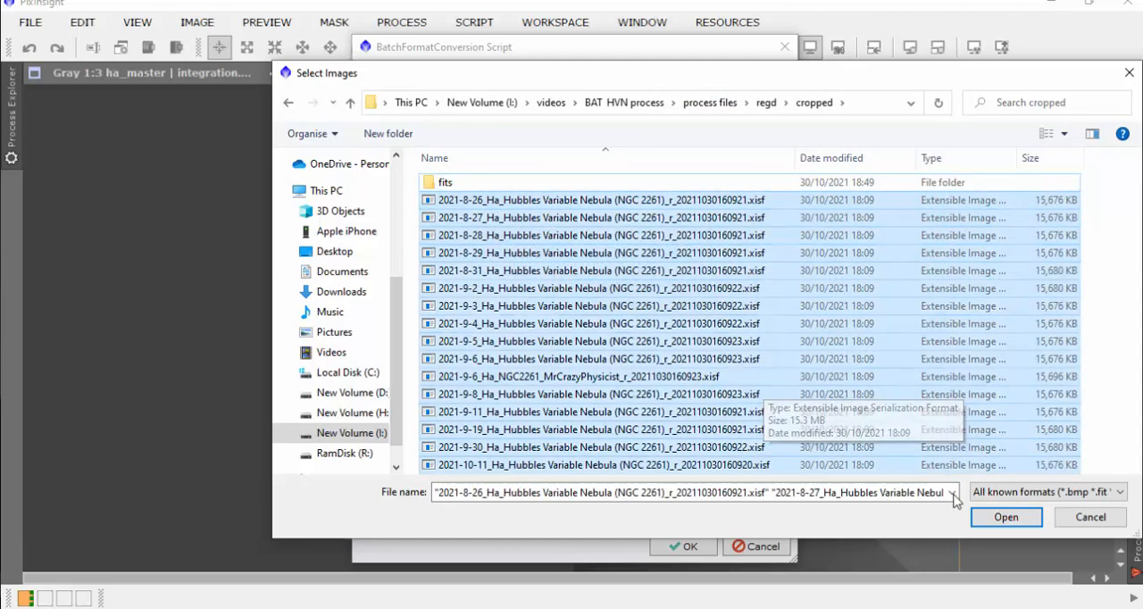
pyautogui.click(1007, 517)
# Step: Convert the images with output extension .fit into the regd/cropped/fits directory and decline another format conversion
pyautogui.click(488, 459)
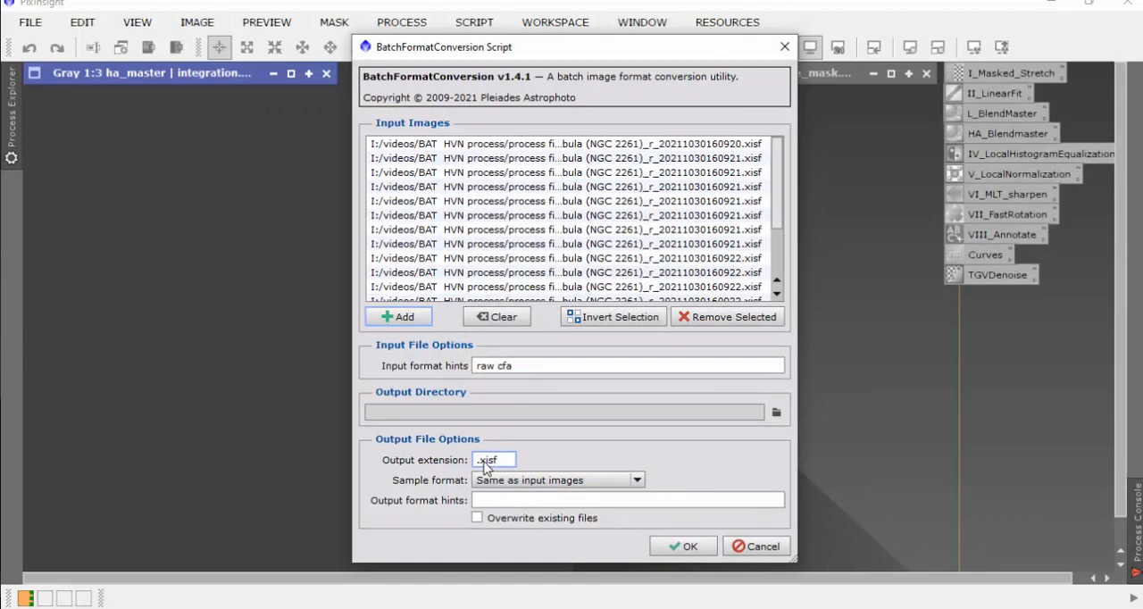
pyautogui.tripleClick(487, 464)
pyautogui.click(775, 414)
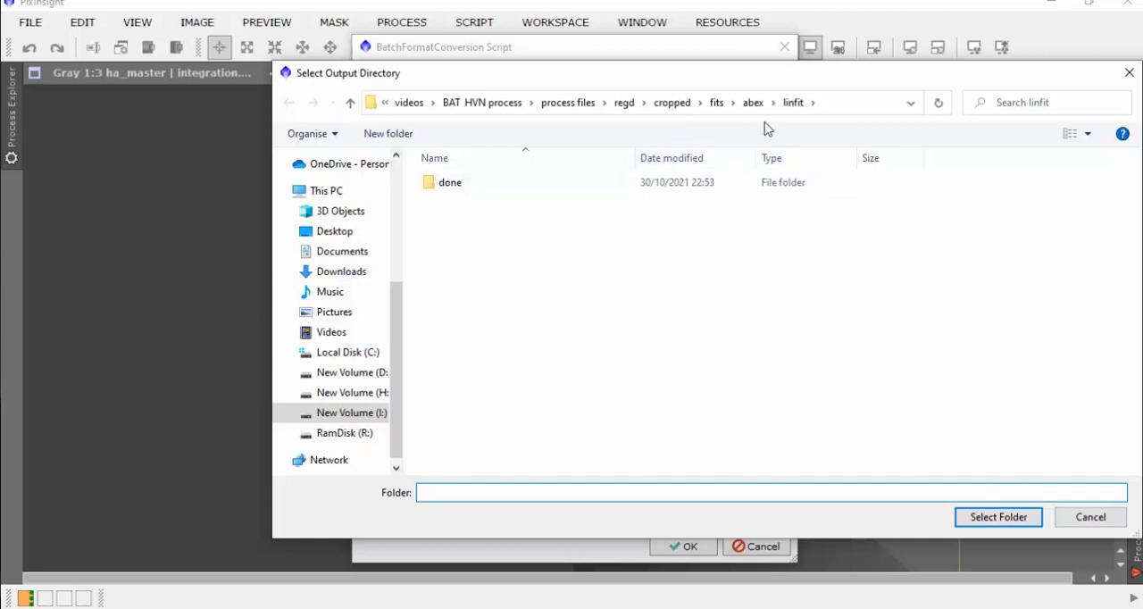
pyautogui.click(716, 102)
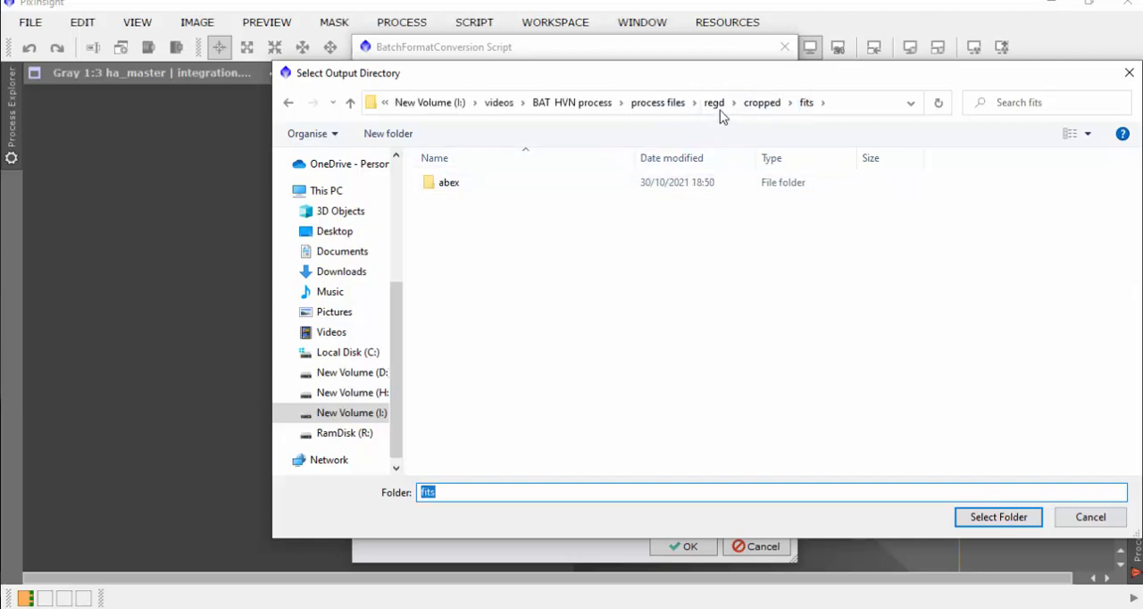
pyautogui.click(996, 518)
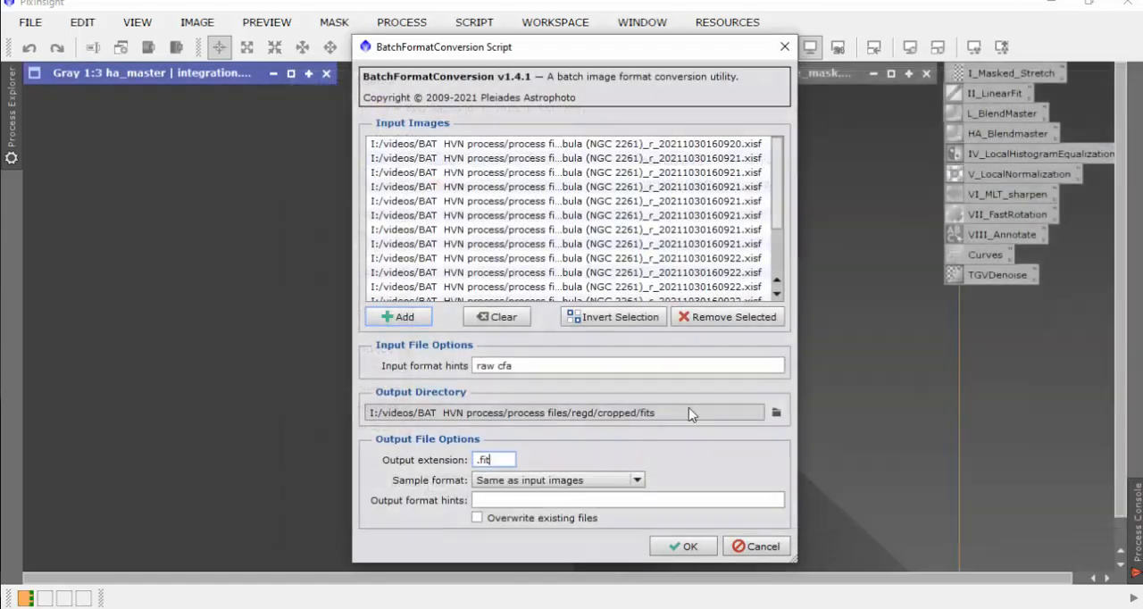
pyautogui.click(685, 549)
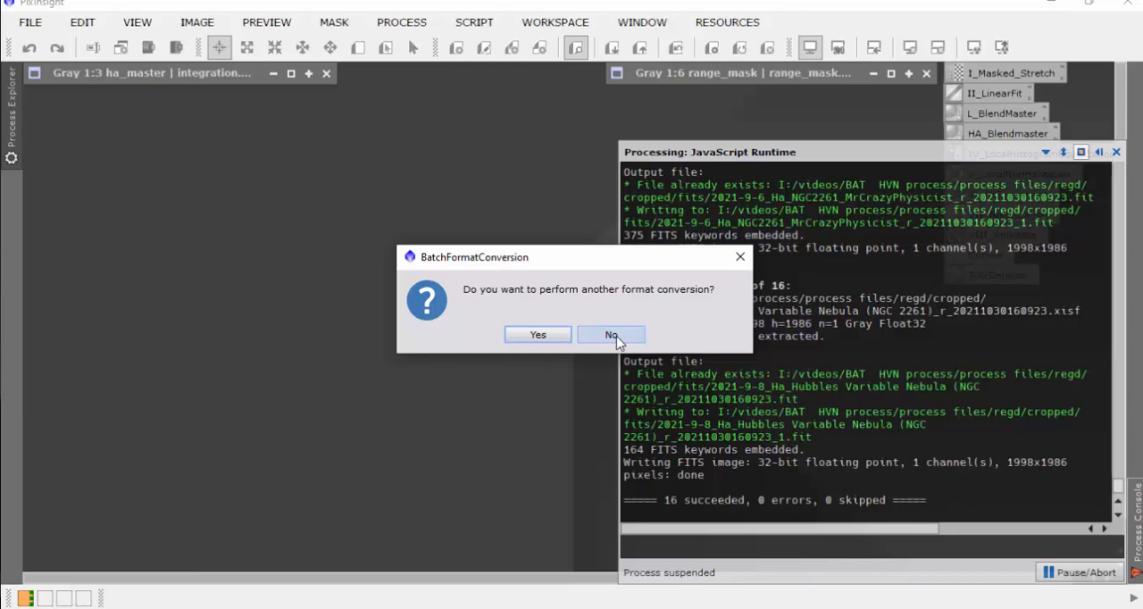
pyautogui.click(613, 335)
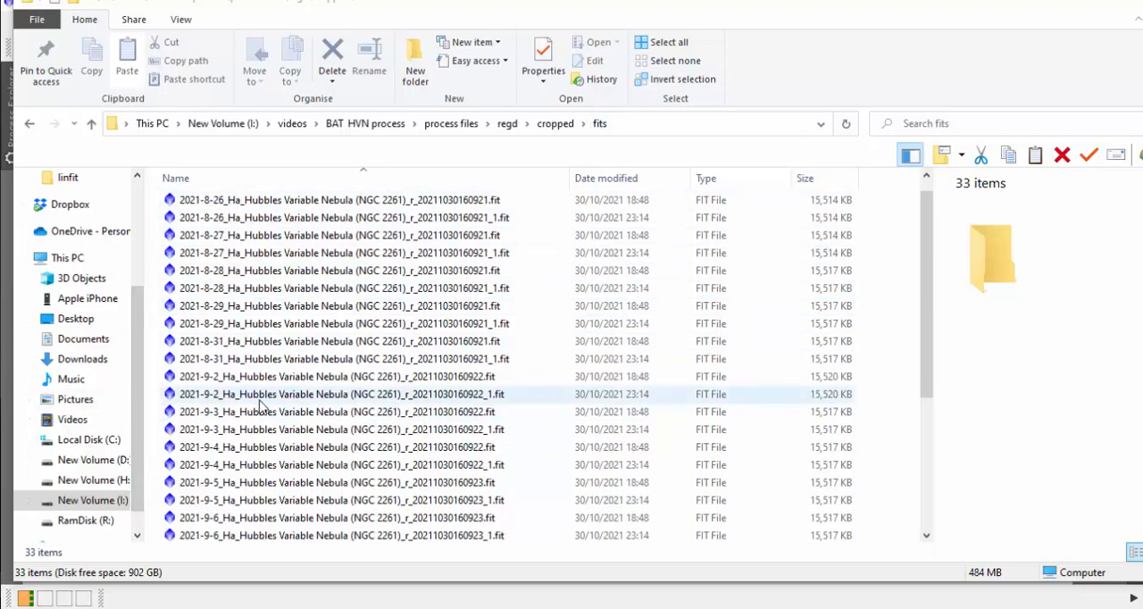
# Step: Return to PixInsight and add all the .fit files from the regd/cropped/fits folder to the BatchABEx script
pyautogui.hotkey('alt', 'Tab')
pyautogui.click(474, 22)
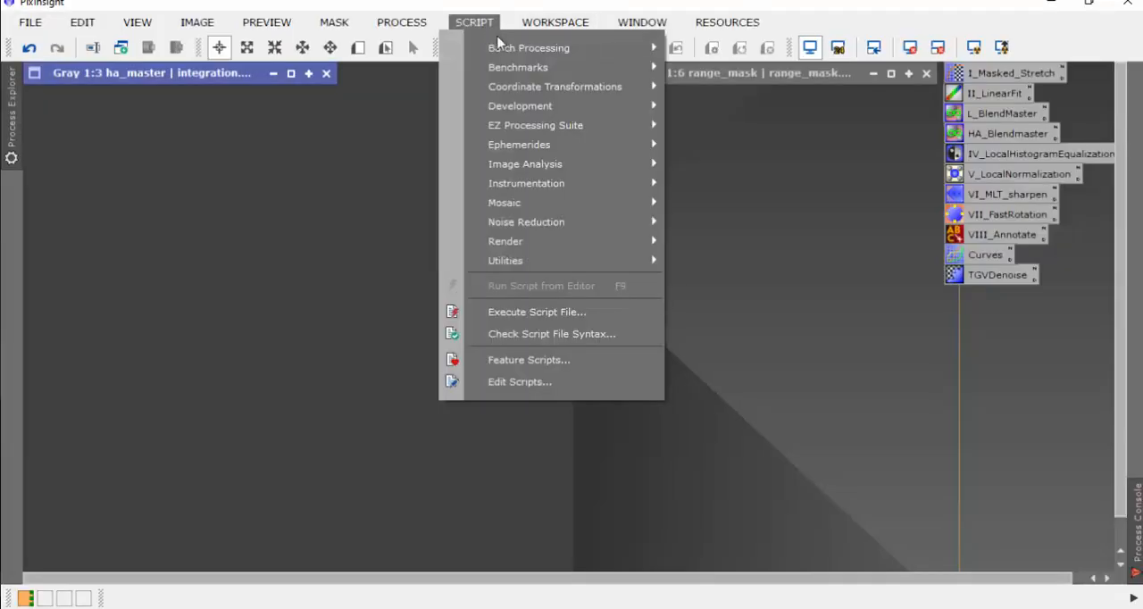
pyautogui.moveTo(513, 47)
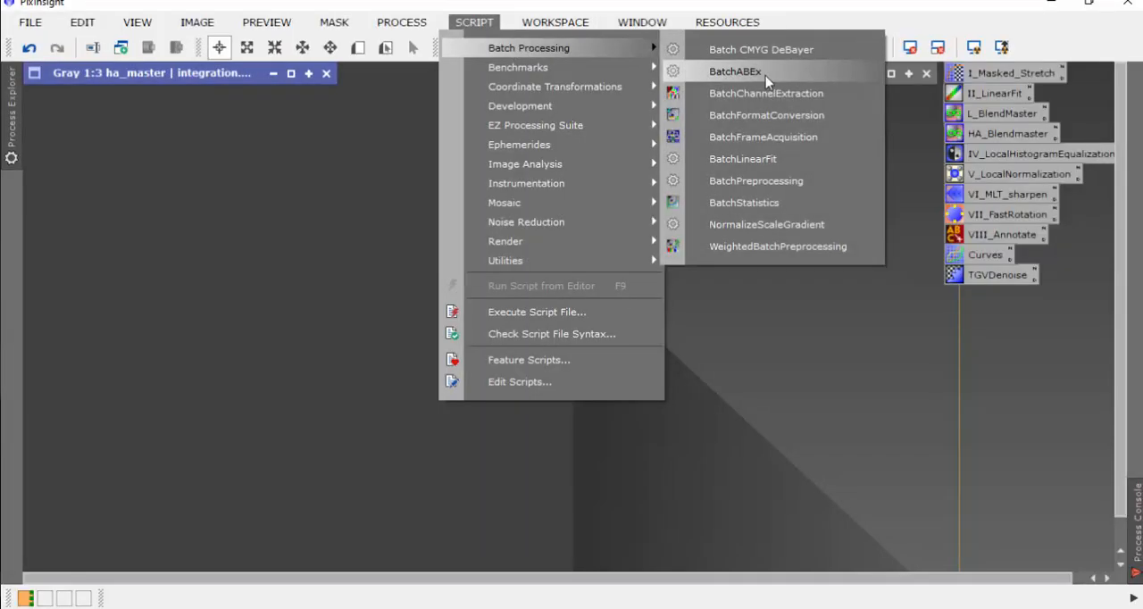
pyautogui.click(772, 71)
pyautogui.click(736, 141)
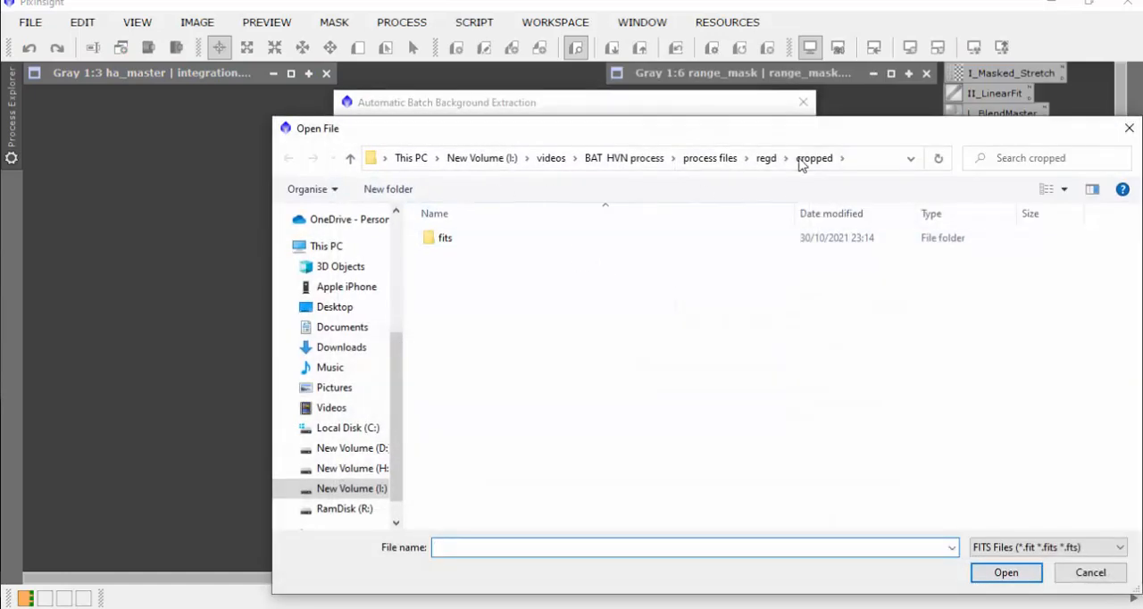
pyautogui.doubleClick(449, 240)
pyautogui.click(514, 299)
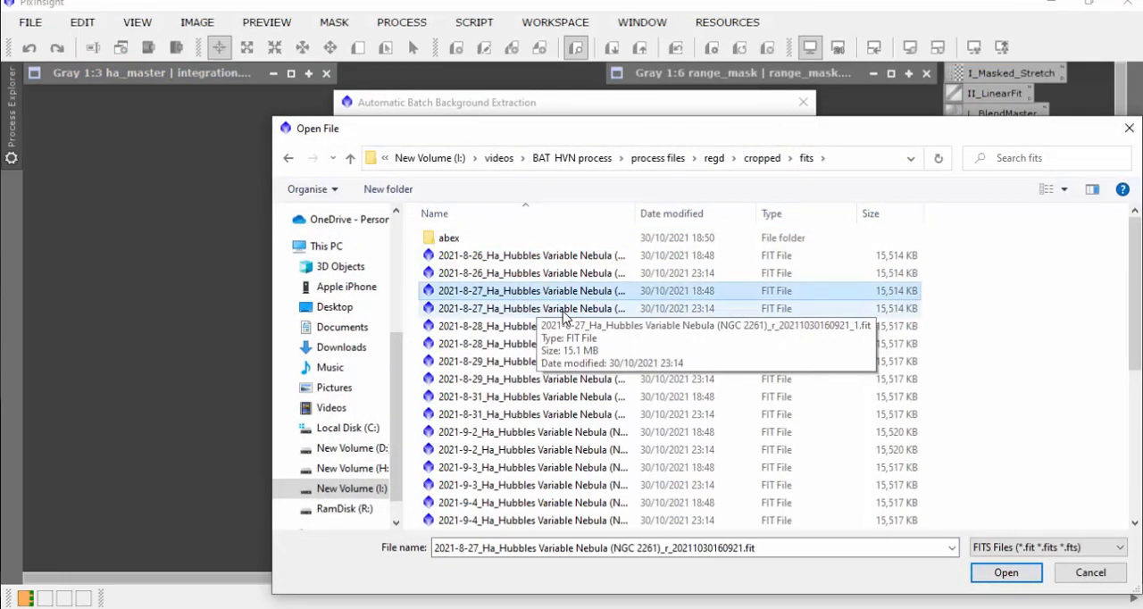
pyautogui.hotkey('ctrl', 'a')
pyautogui.click(1009, 573)
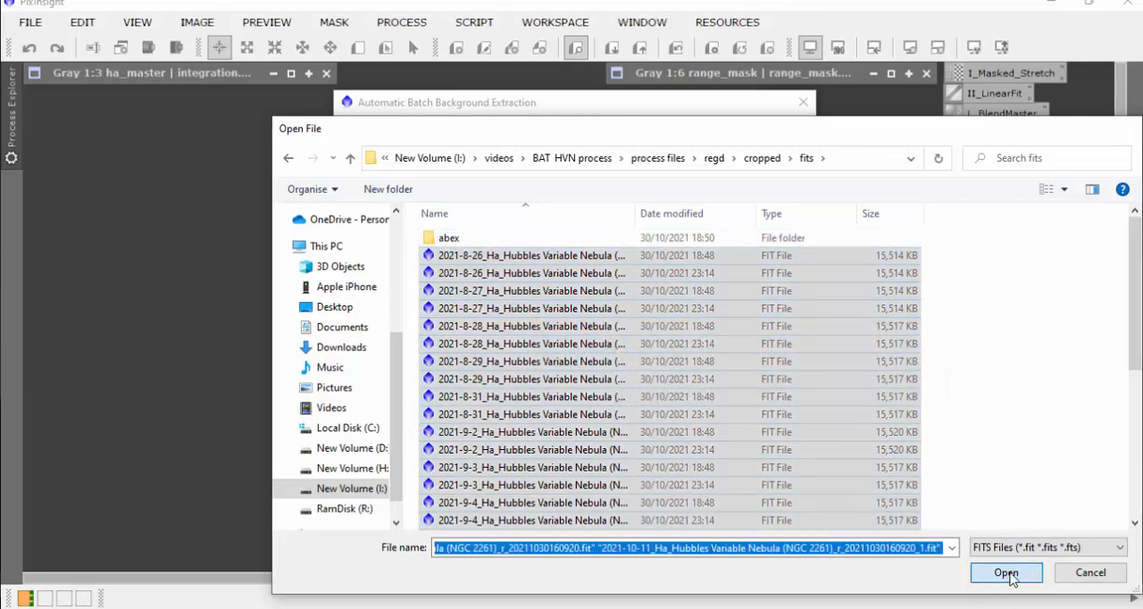
# Step: Set the output directory to the regd/cropped/fits/abex folder and run the batch background extraction on the listed files
pyautogui.click(681, 350)
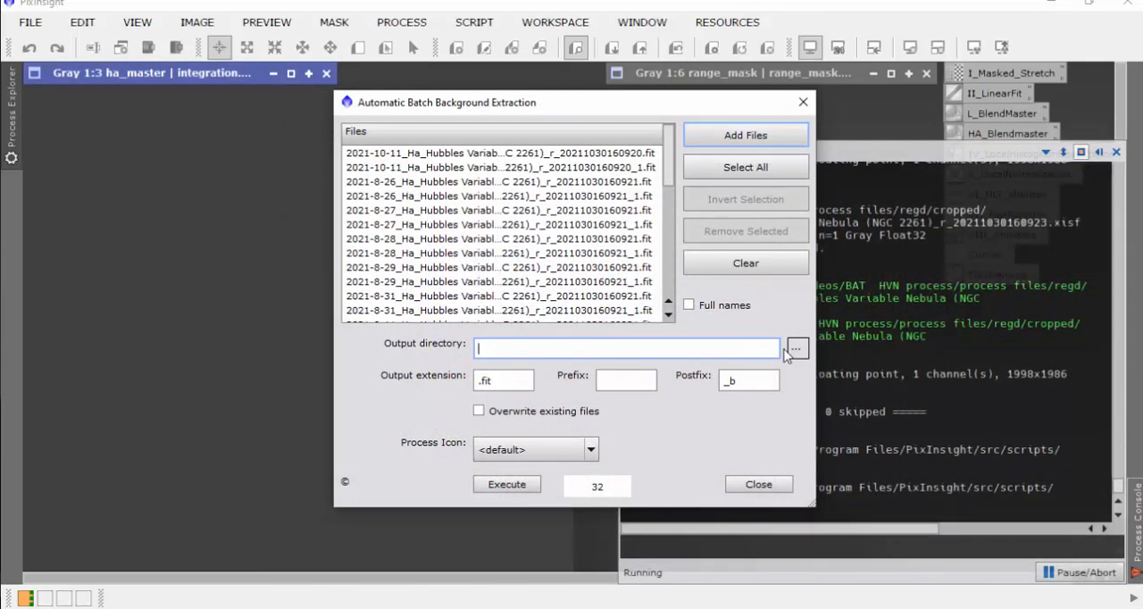
pyautogui.click(800, 352)
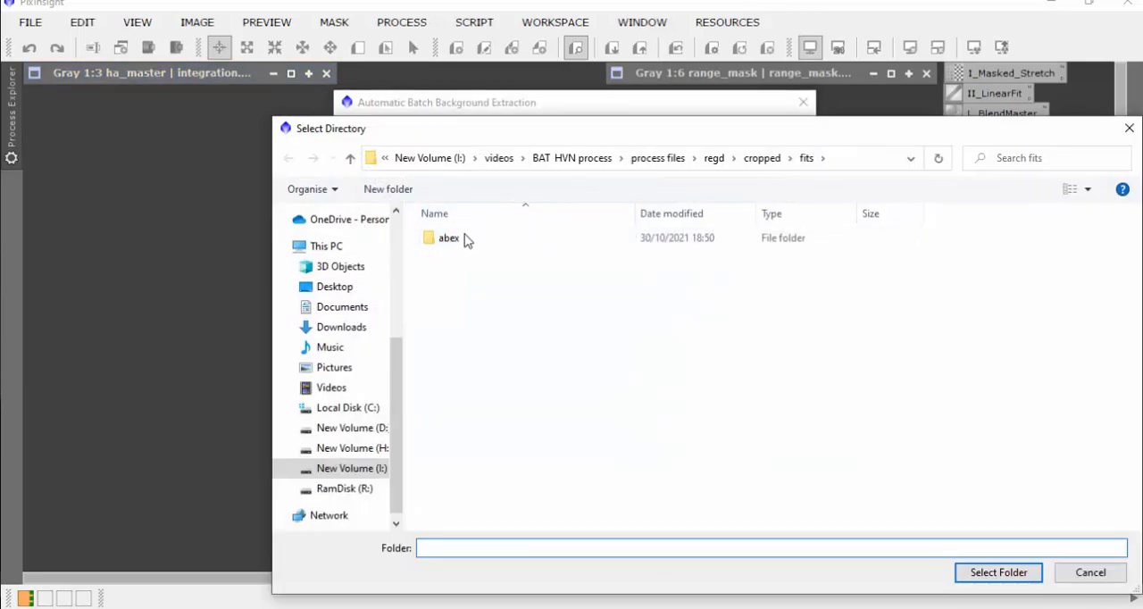
pyautogui.doubleClick(451, 240)
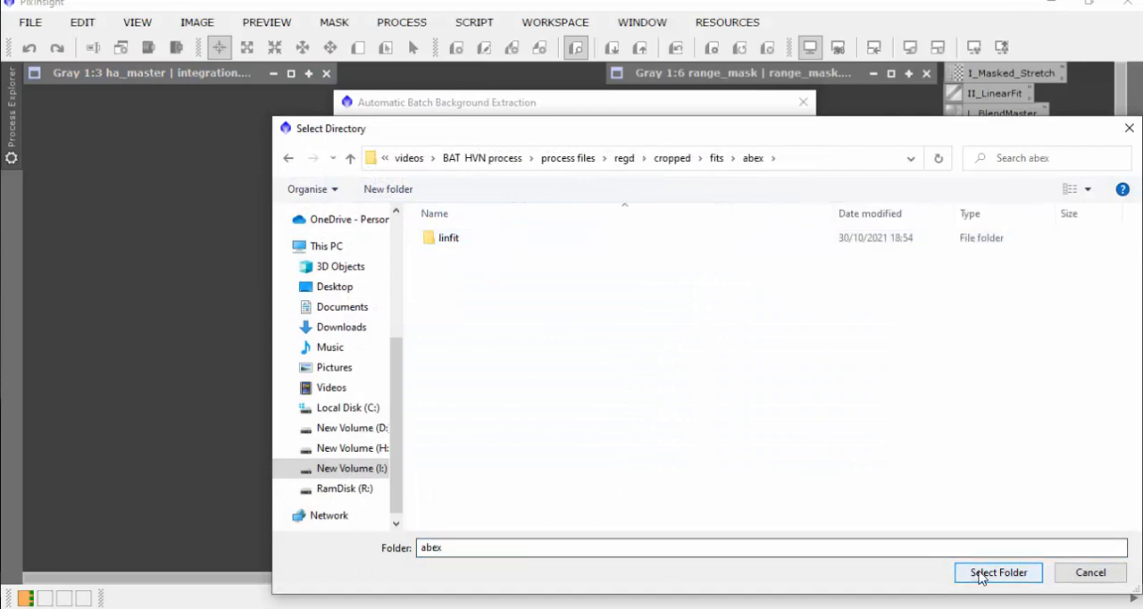
pyautogui.click(998, 572)
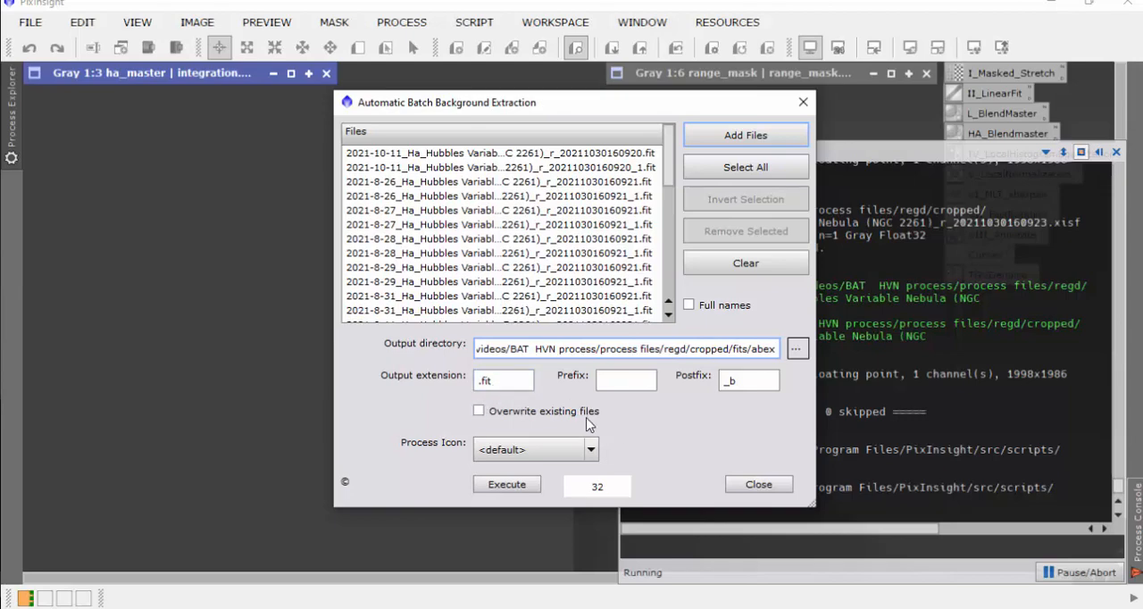
pyautogui.click(513, 487)
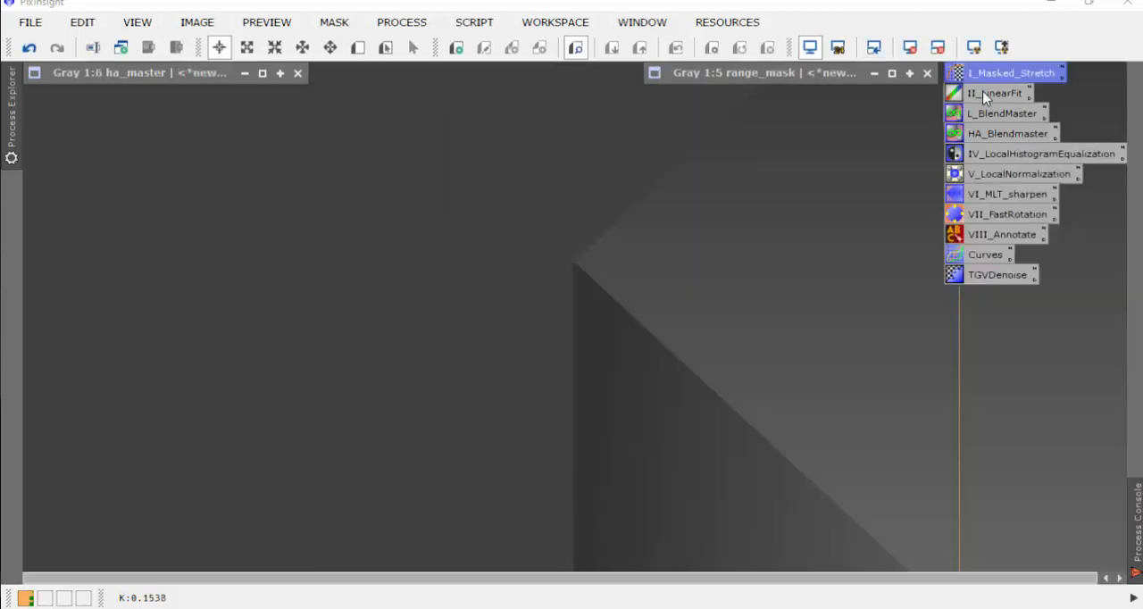
# Step: Open the saved II_LinearFit process, set its reference image to ha_master, and briefly check the ha_master image
pyautogui.doubleClick(994, 93)
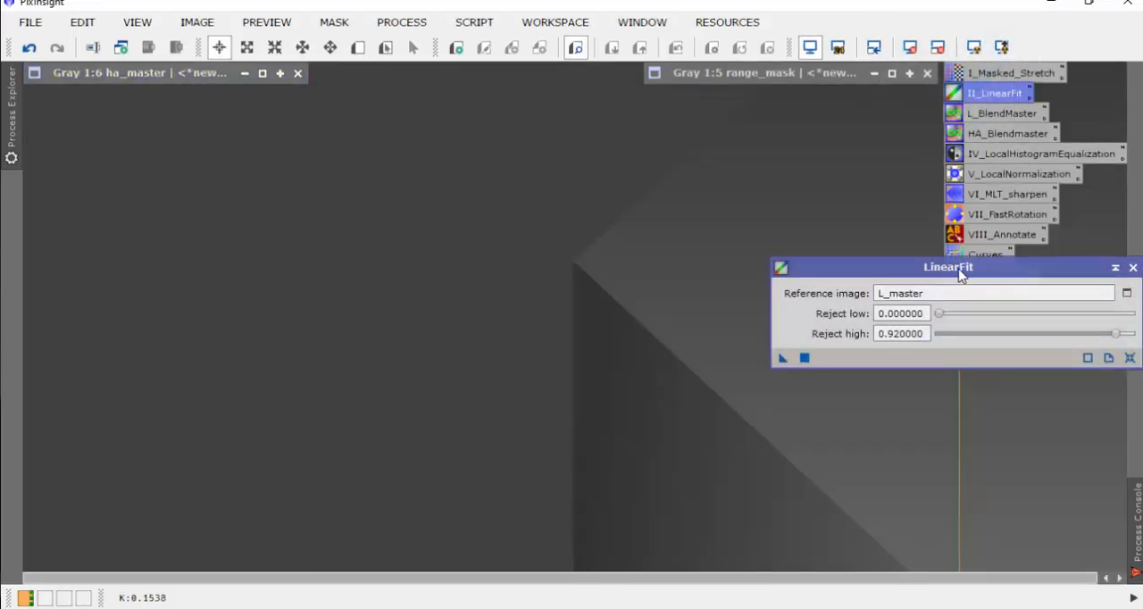
pyautogui.moveTo(968, 272); pyautogui.dragTo(968, 111)
pyautogui.click(886, 135)
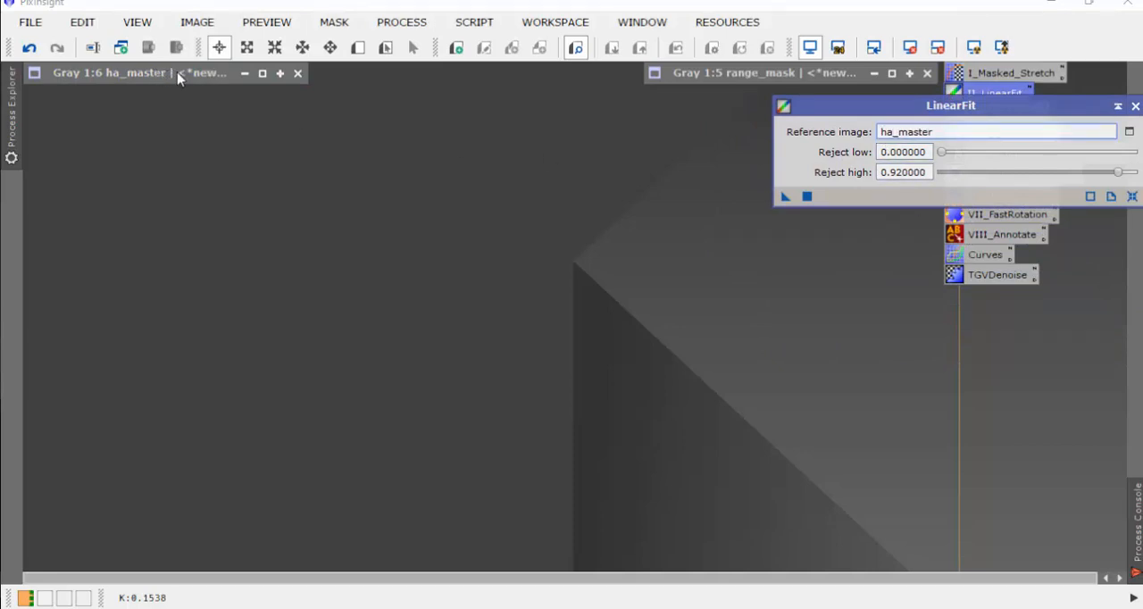
pyautogui.doubleClick(154, 75)
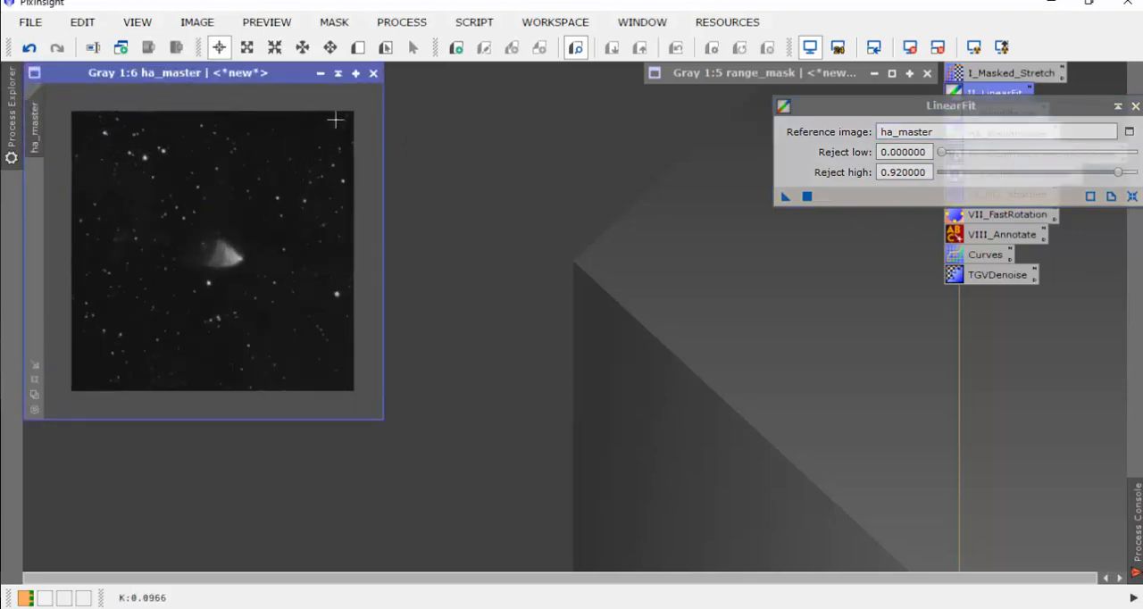
pyautogui.click(339, 75)
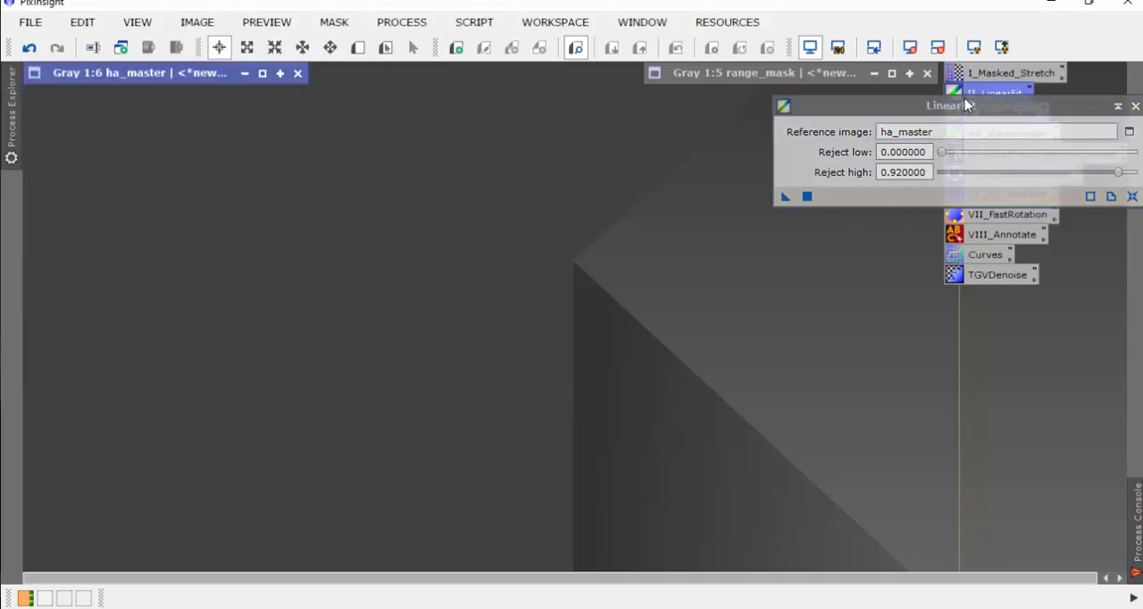
# Step: Open a new ImageContainer and add all the .fit images from the regd/cropped/fit/abex folder, leaving out the linfit subfolder
pyautogui.rightClick(497, 291)
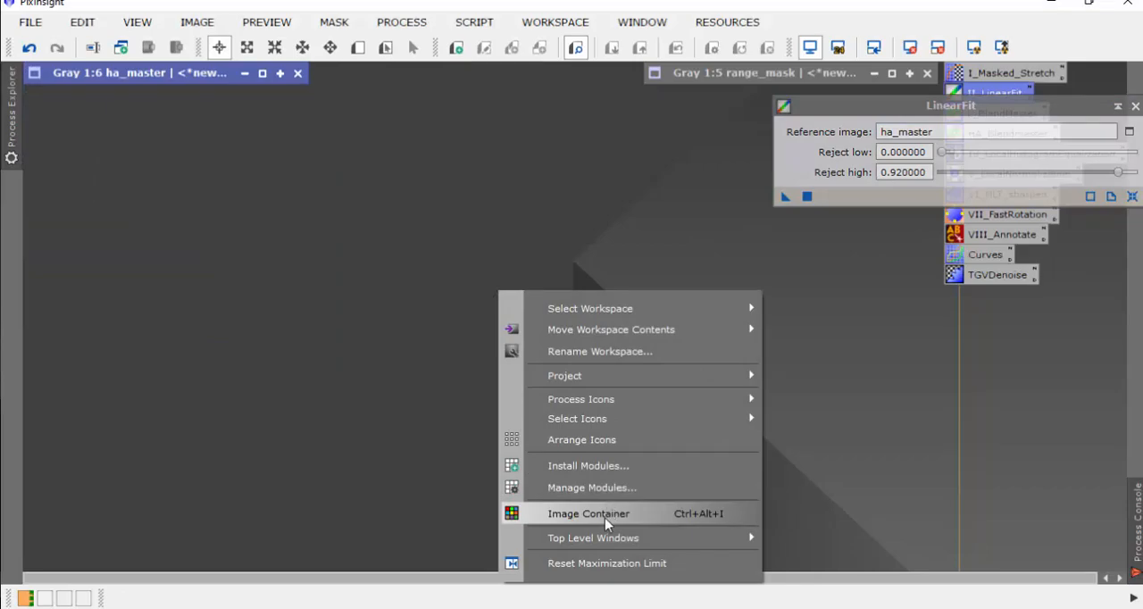
pyautogui.click(605, 514)
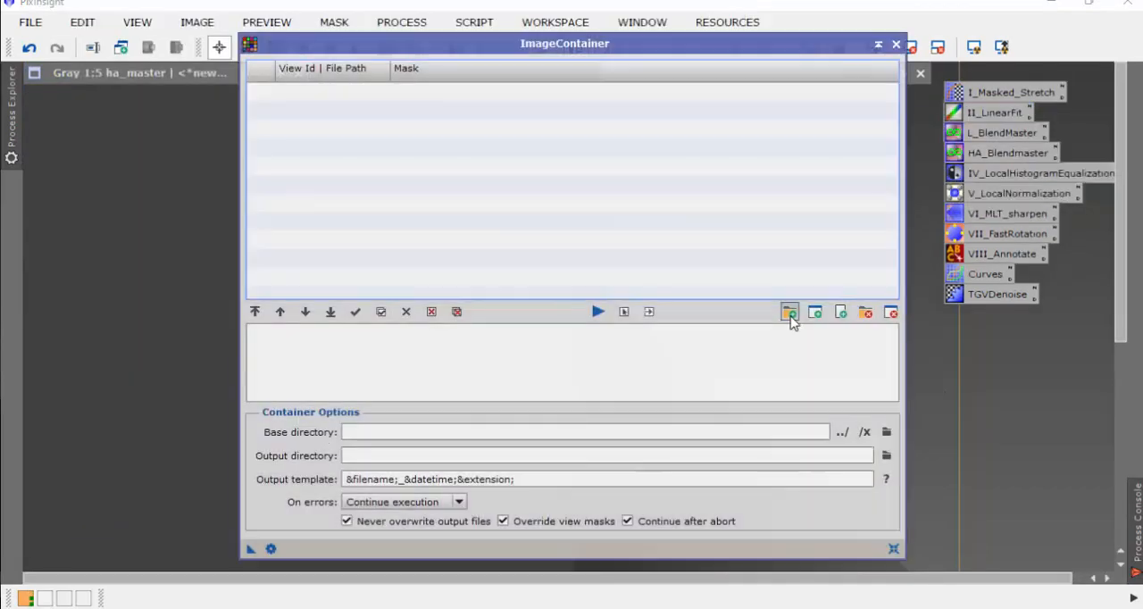
pyautogui.click(790, 311)
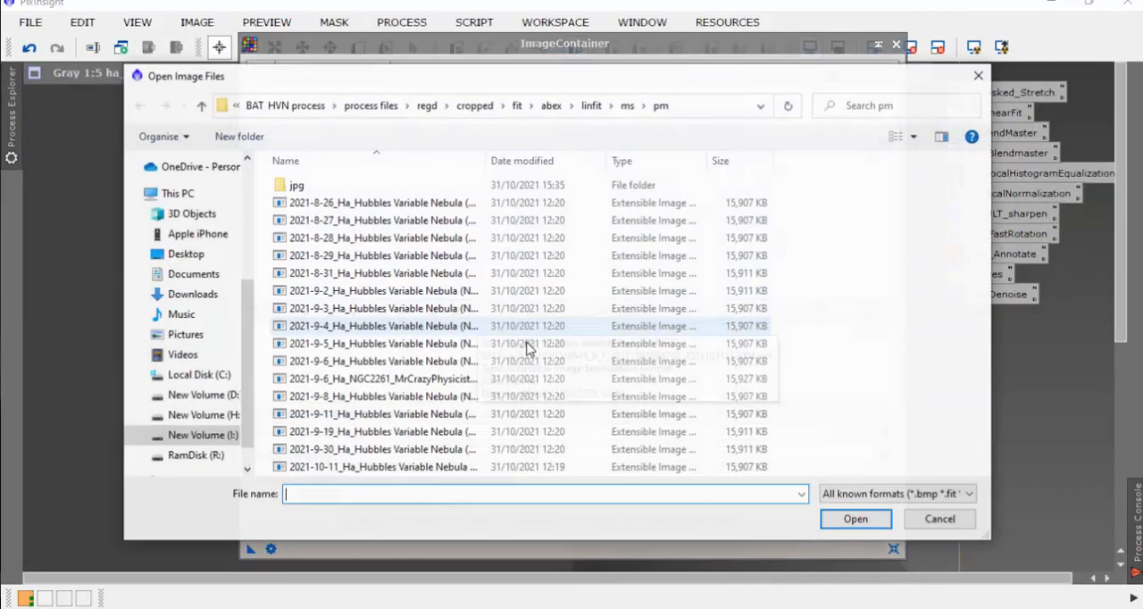
pyautogui.click(551, 104)
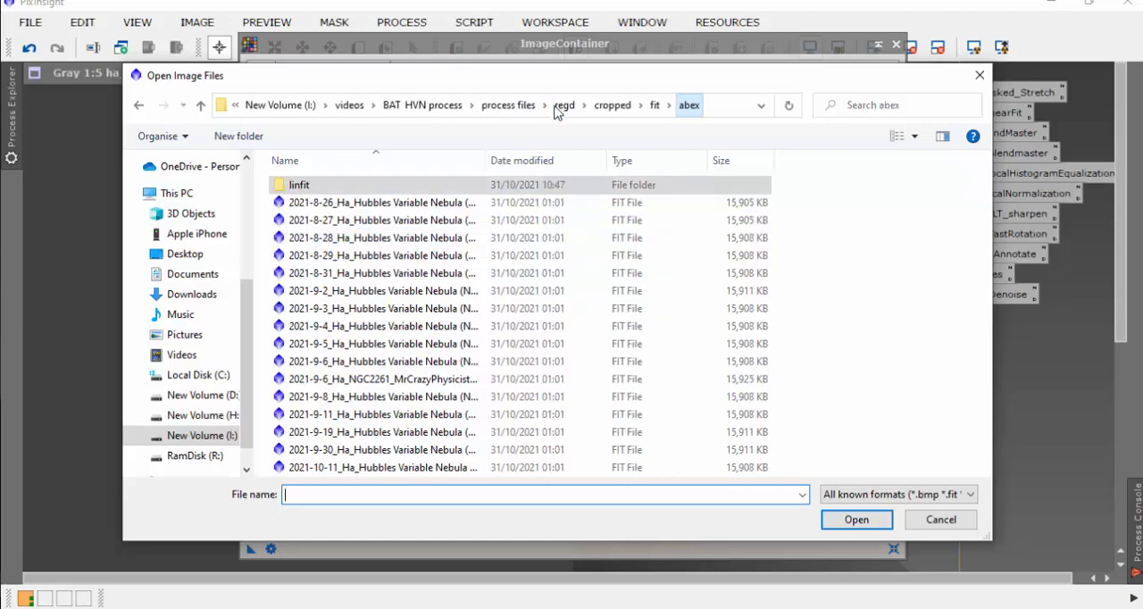
pyautogui.click(393, 291)
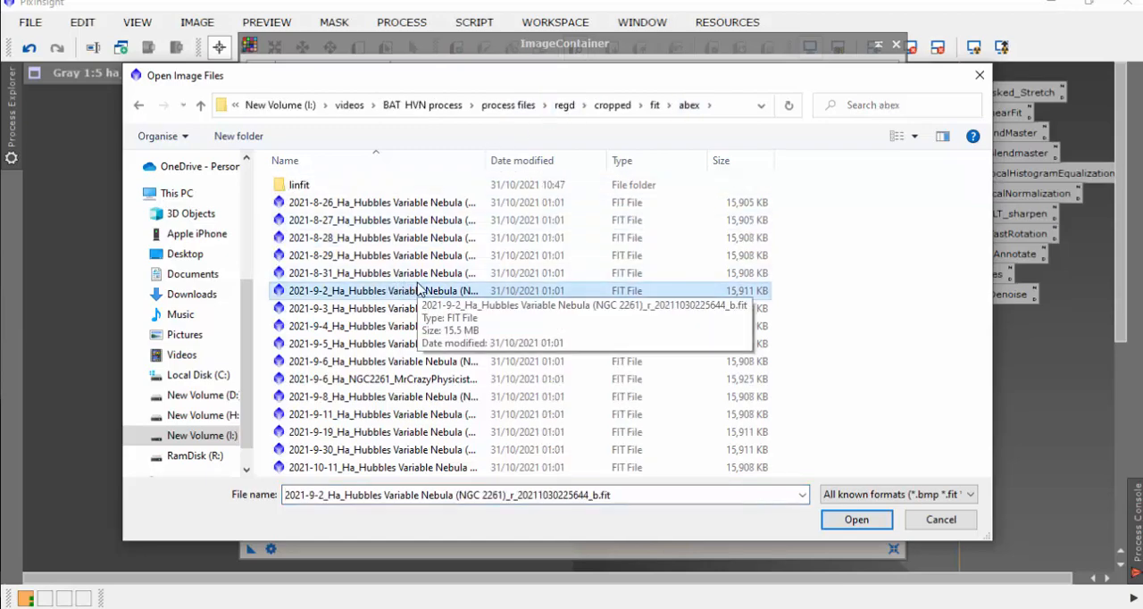
pyautogui.hotkey('ctrl', 'a')
pyautogui.keyDown('ctrl'); pyautogui.click(357, 185); pyautogui.keyUp('ctrl')
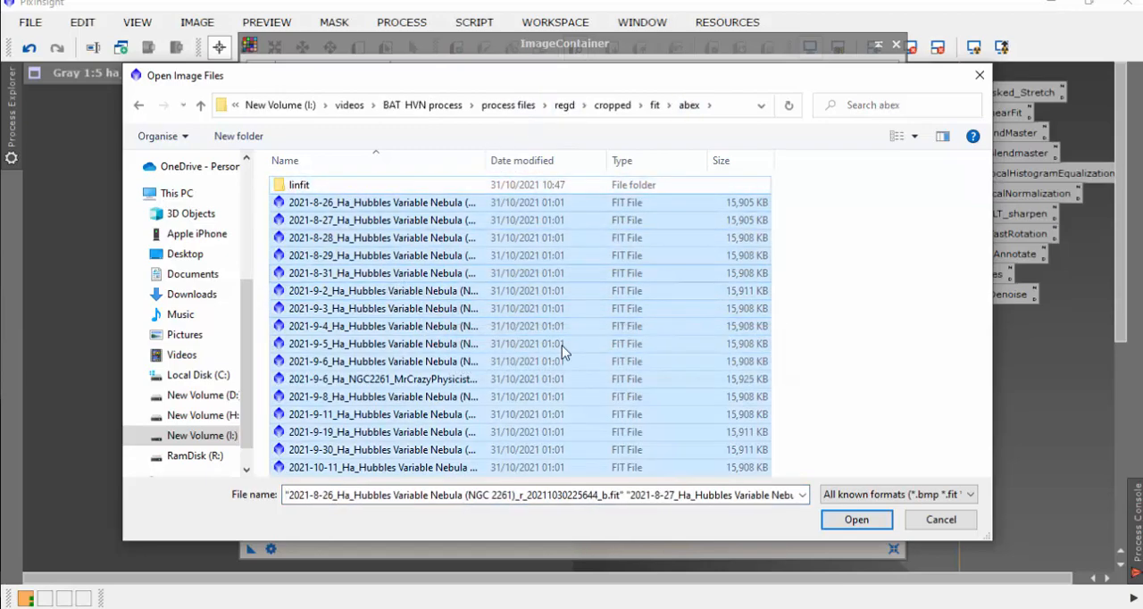
pyautogui.click(844, 522)
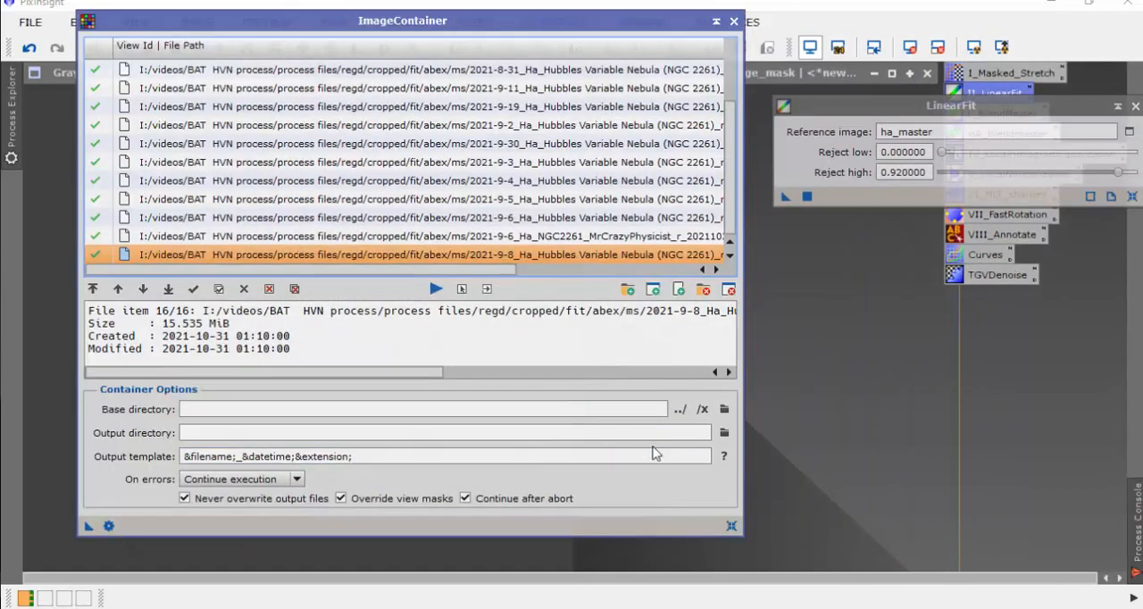
# Step: Create a linfit folder inside abex/ms as the container's output directory and apply the ImageContainer to LinearFit
pyautogui.click(724, 432)
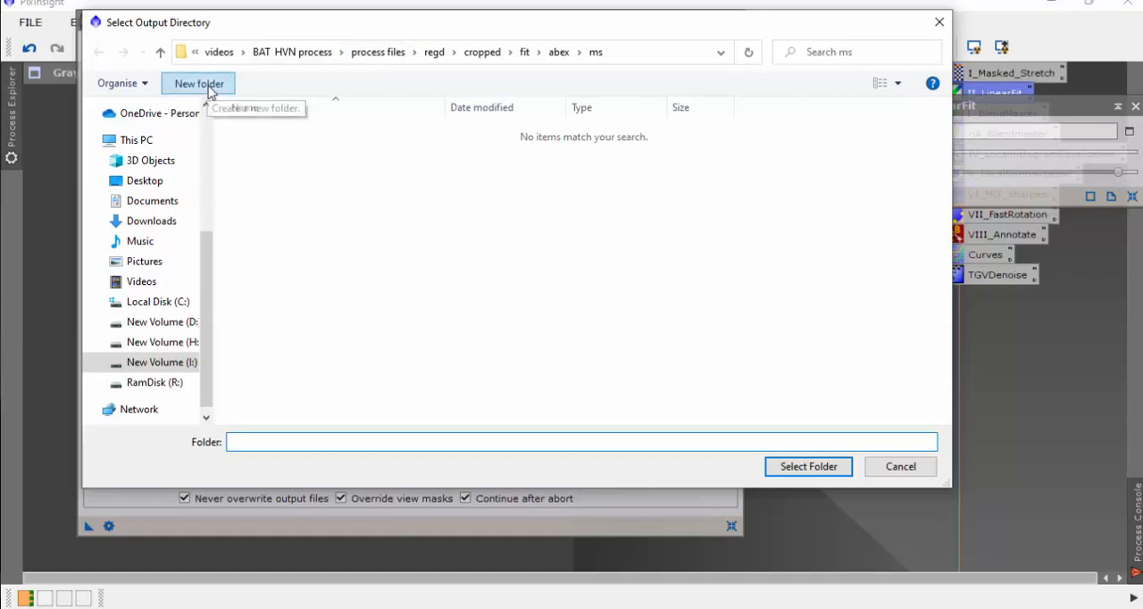
pyautogui.click(200, 83)
pyautogui.write('l')
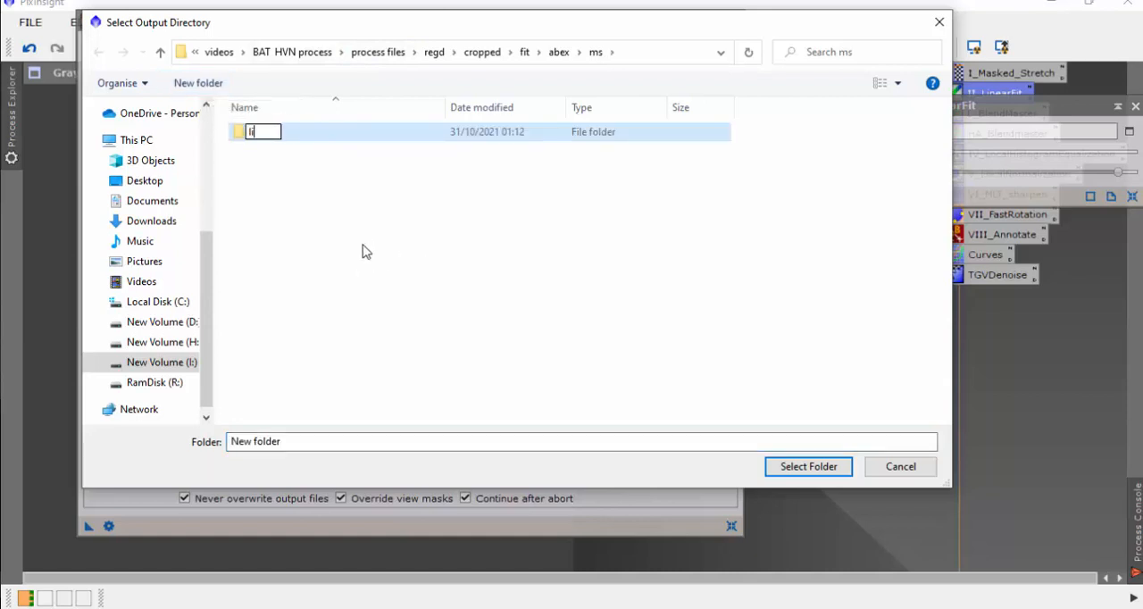
pyautogui.write('infit')
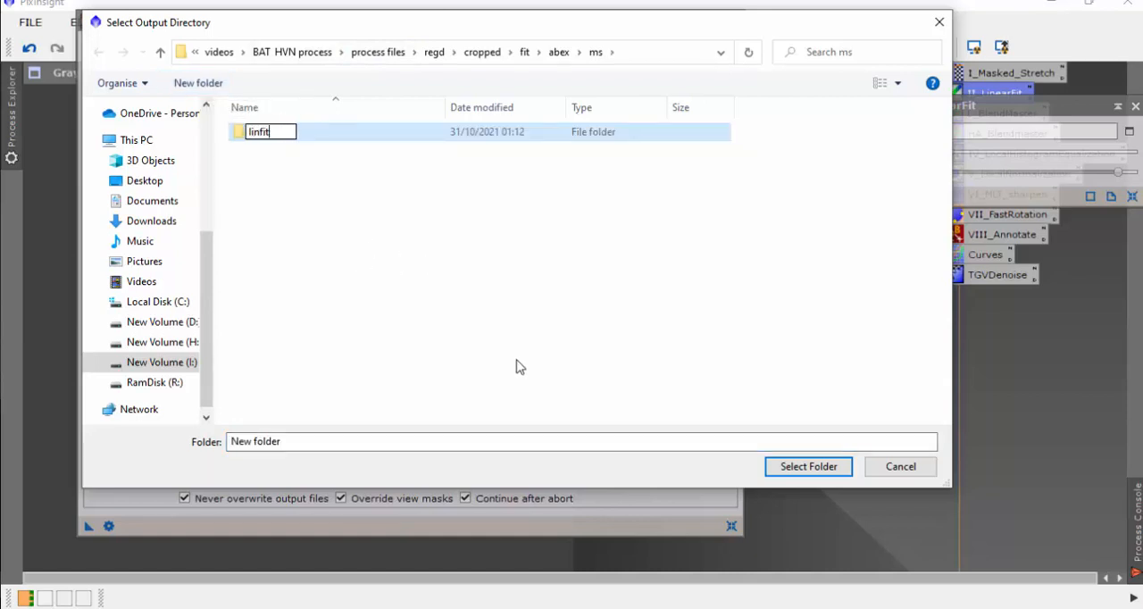
pyautogui.press('Return')
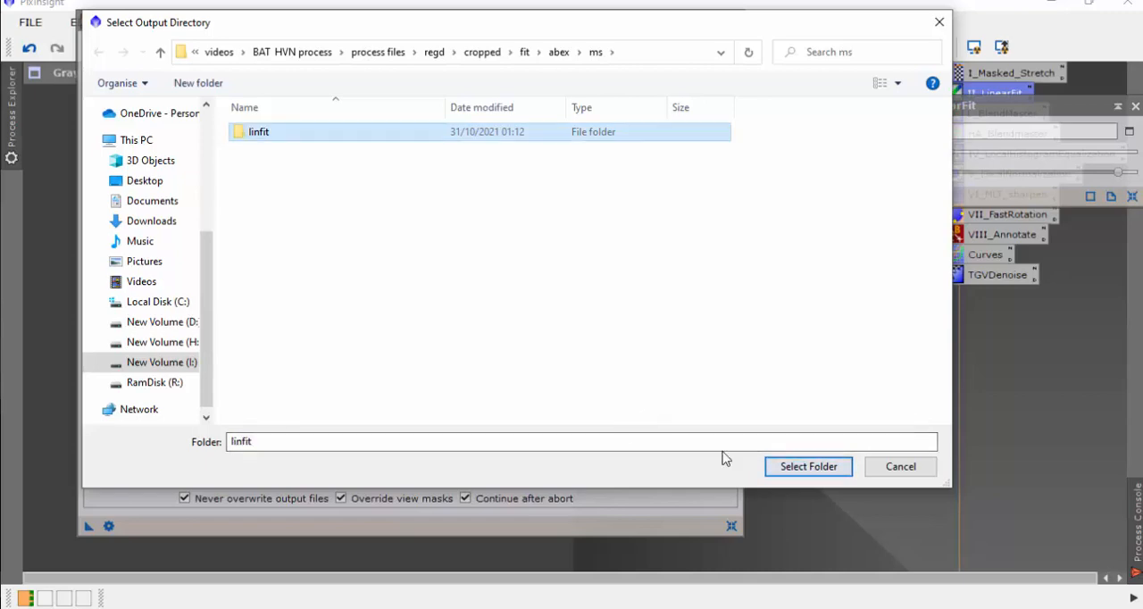
pyautogui.click(799, 468)
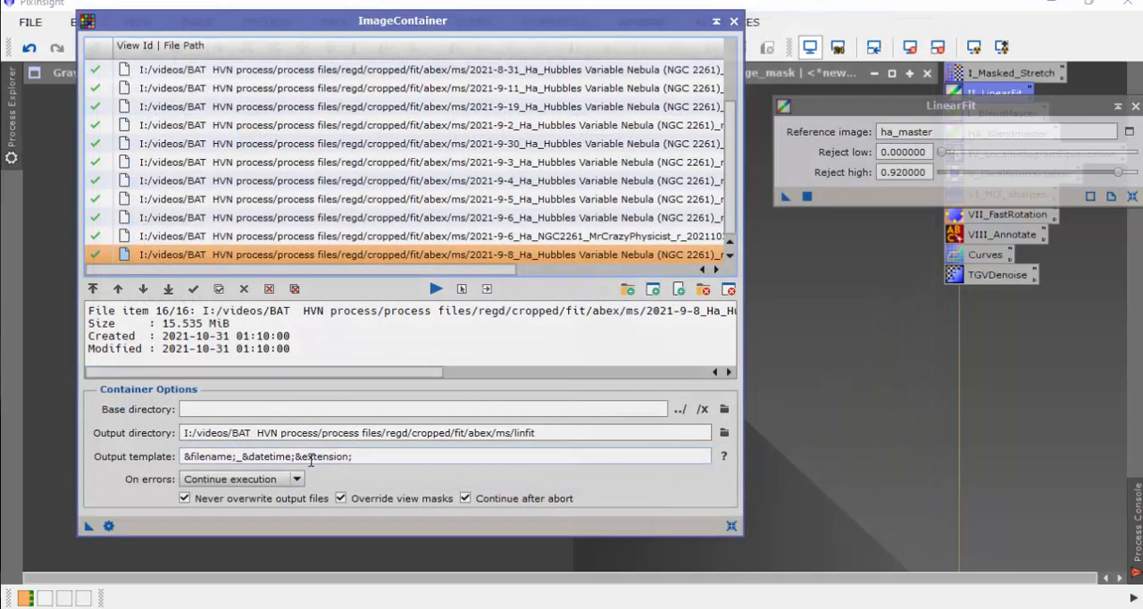
pyautogui.moveTo(88, 527); pyautogui.dragTo(878, 201)
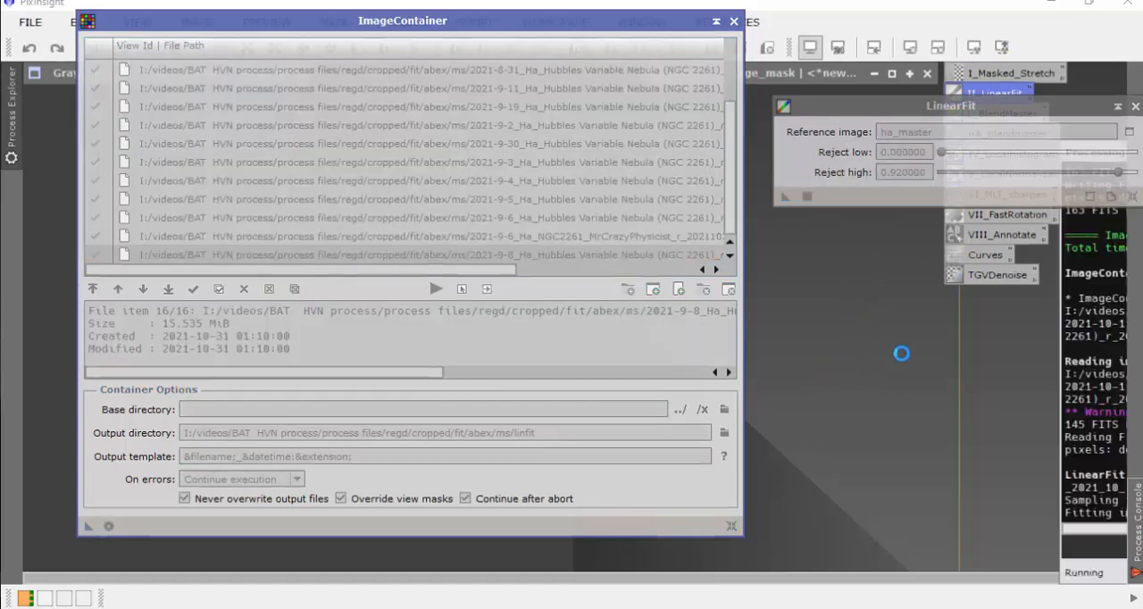
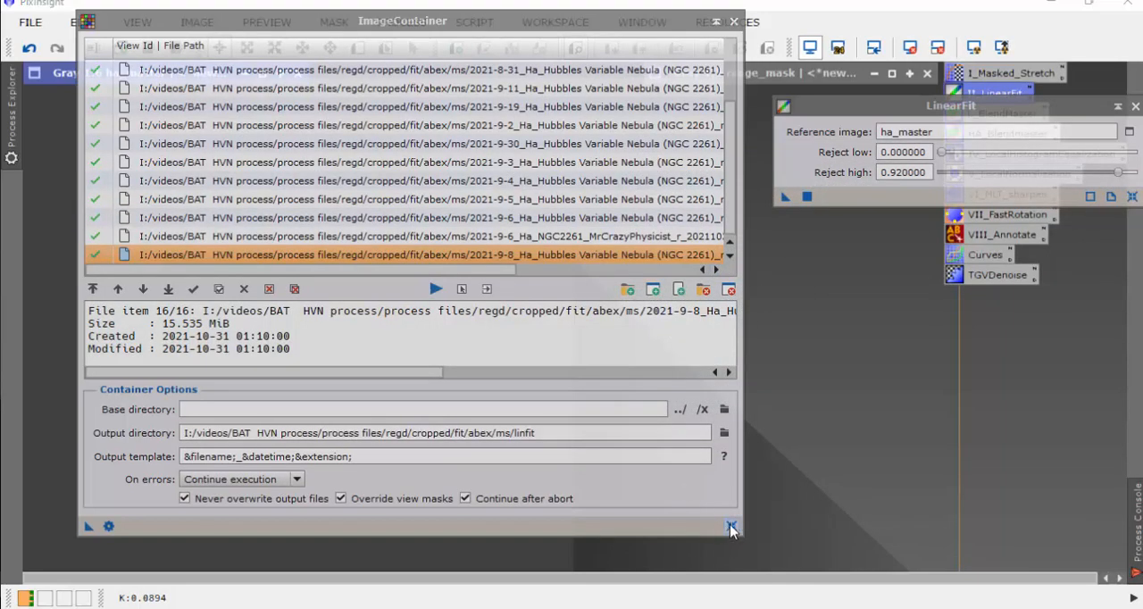
# Step: Reset and close the ImageContainer used for the linear fit, and close the LinearFit process
pyautogui.click(729, 527)
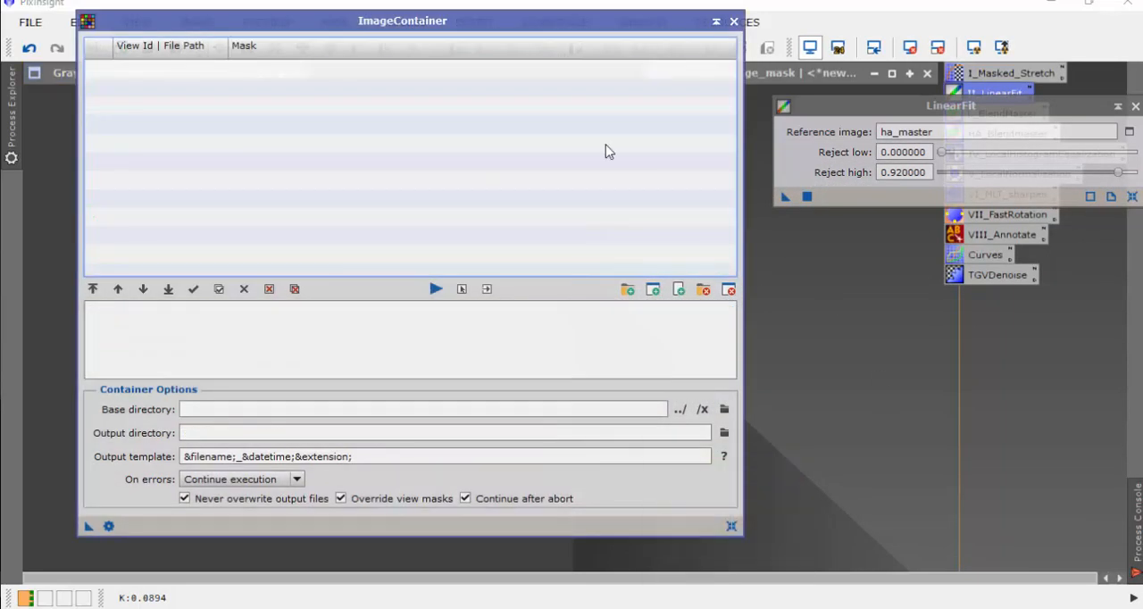
pyautogui.click(733, 21)
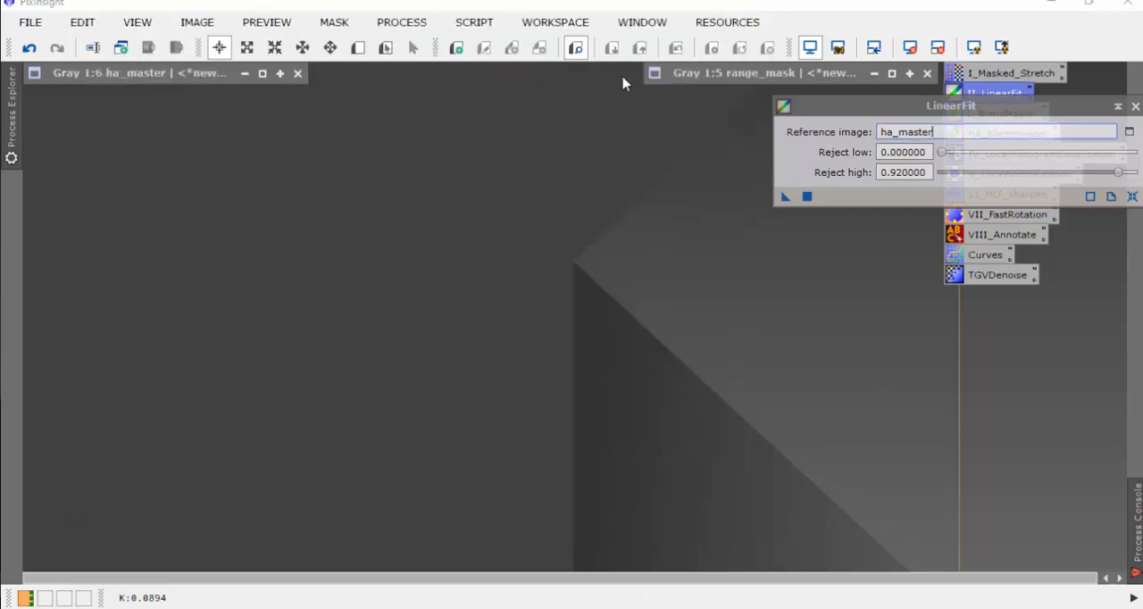
pyautogui.click(1135, 106)
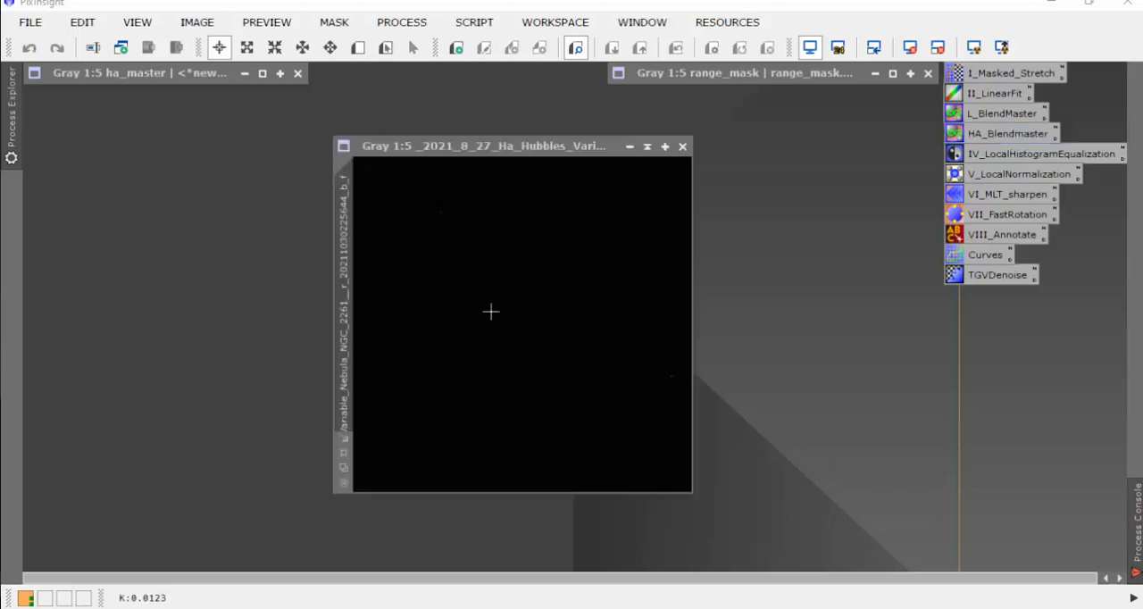
# Step: Inspect the linear-fitted 2021-8-27 Ha image with an automatic screen stretch applied
pyautogui.moveTo(561, 153); pyautogui.dragTo(537, 155)
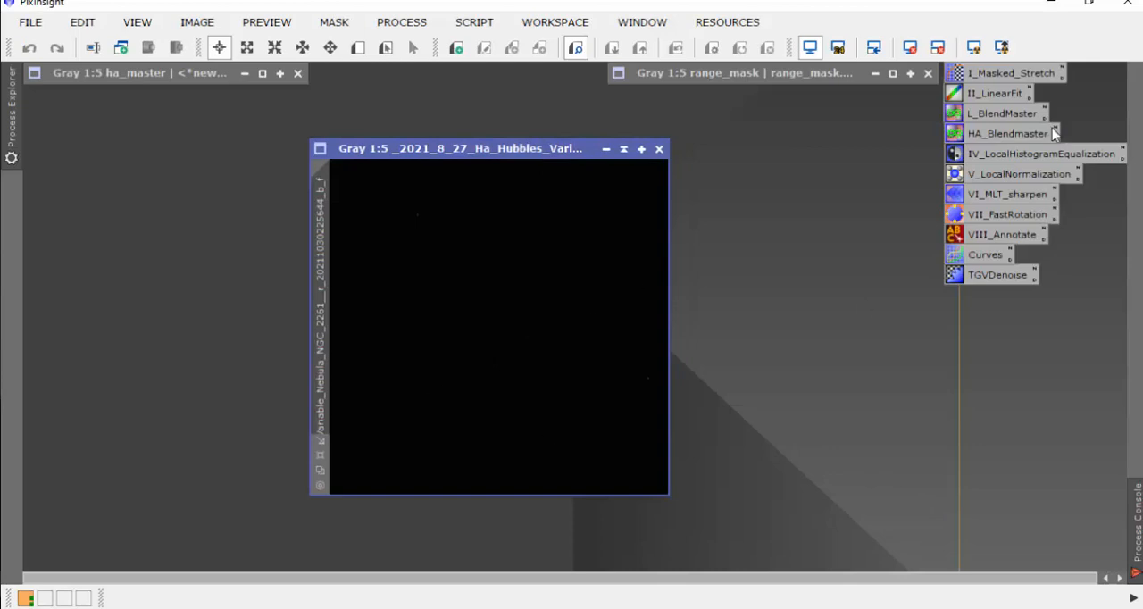
pyautogui.click(976, 48)
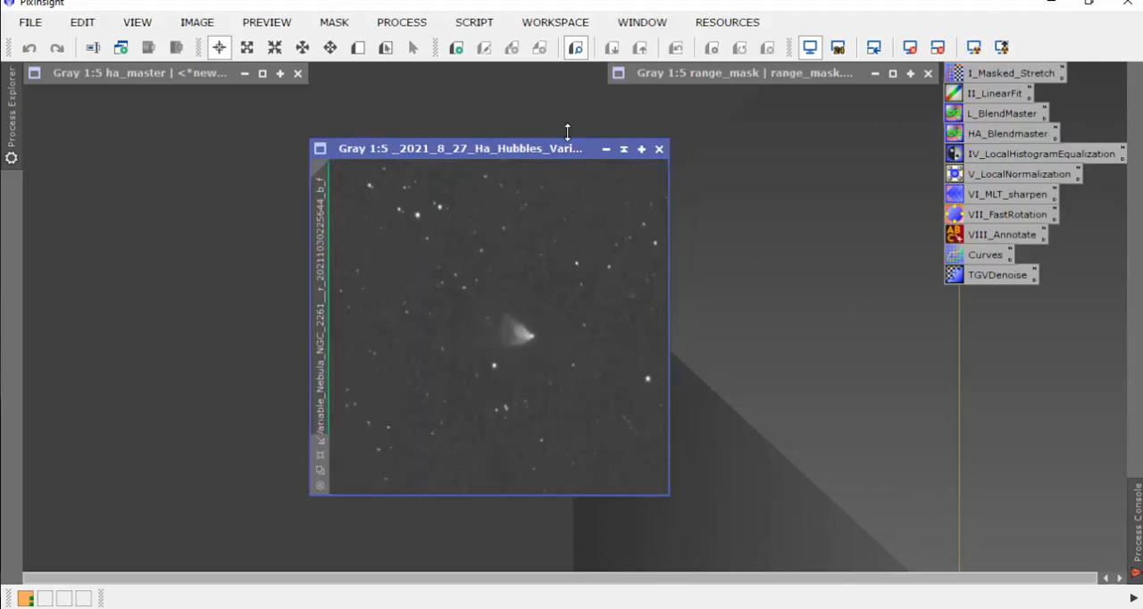
pyautogui.moveTo(565, 154)
pyautogui.mouseDown()
pyautogui.moveTo(531, 148)
pyautogui.moveTo(544, 152)
pyautogui.mouseUp()
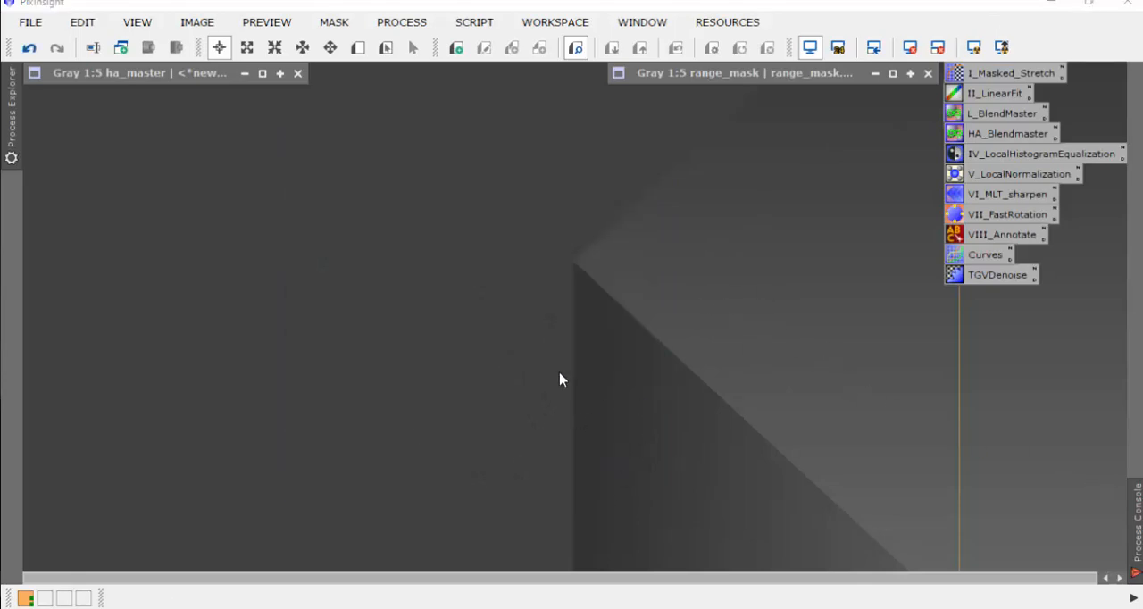
# Step: Open a new ImageContainer and add all the linear-fitted .xisf images from the abex/linfit folder
pyautogui.rightClick(529, 279)
pyautogui.click(616, 502)
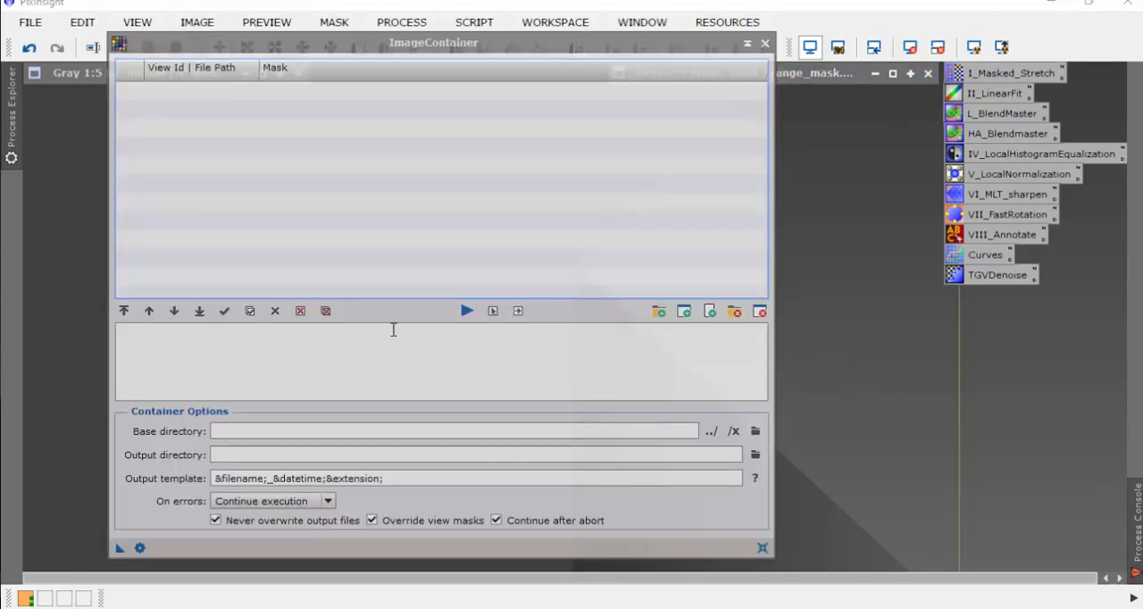
pyautogui.click(658, 312)
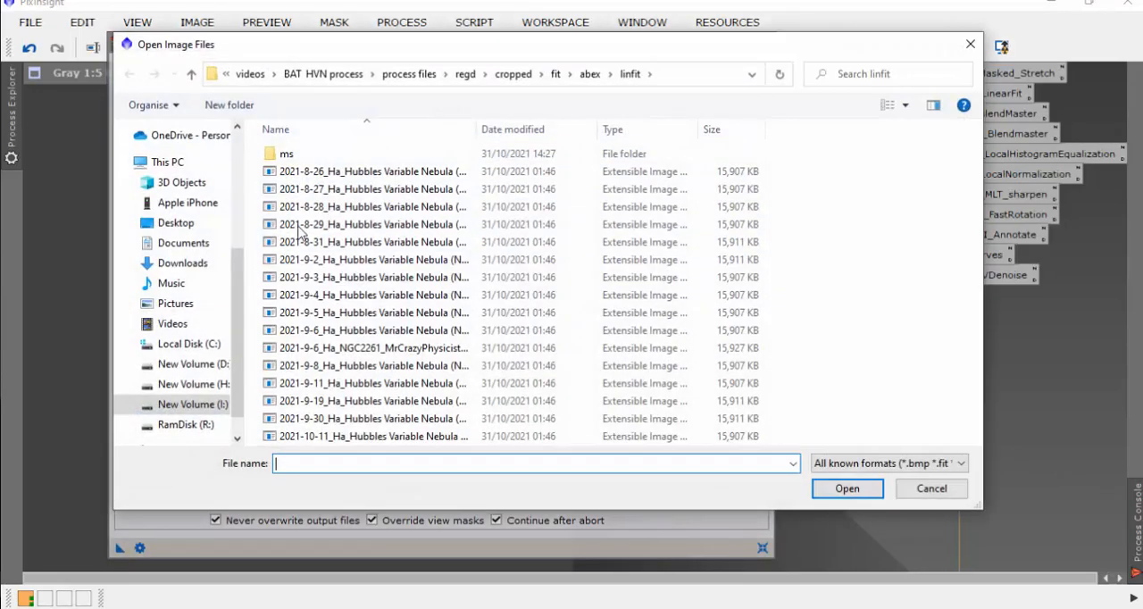
pyautogui.click(647, 77)
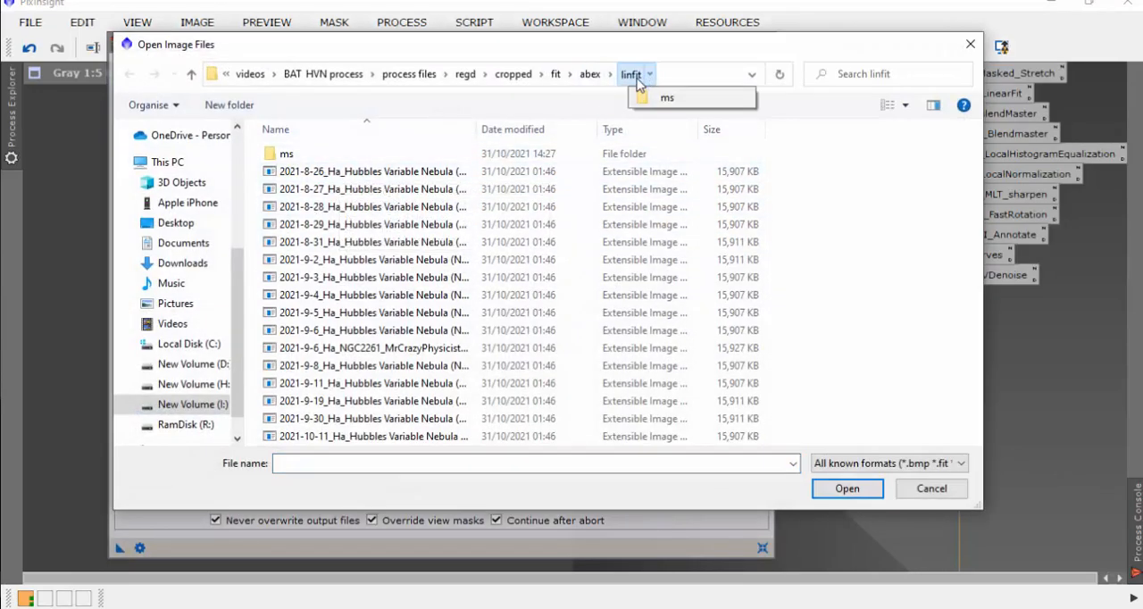
pyautogui.click(634, 77)
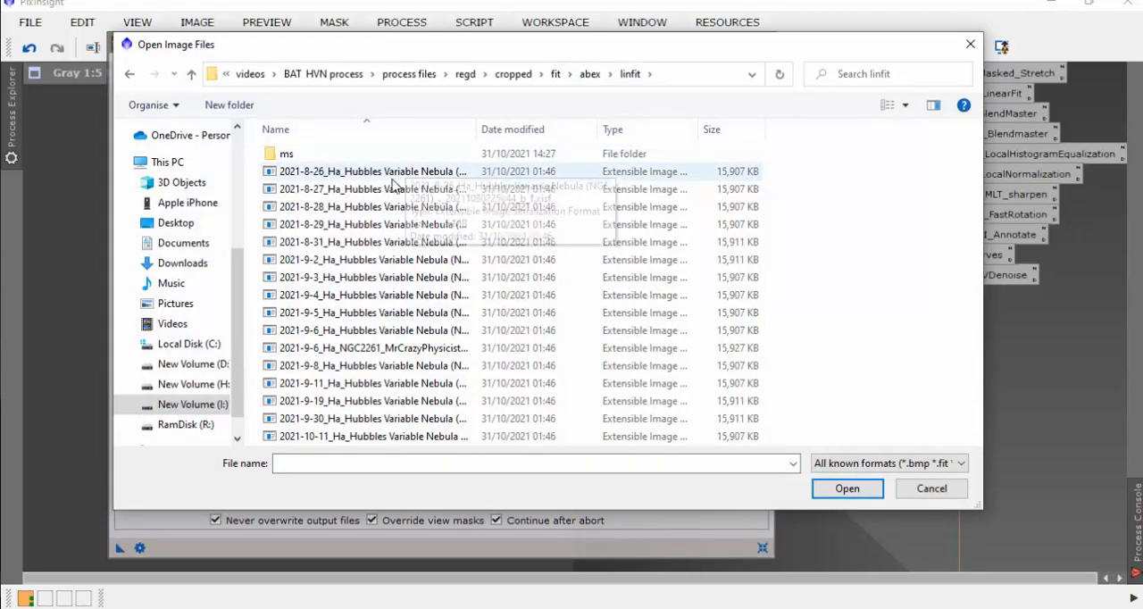
pyautogui.click(395, 176)
pyautogui.hotkey('ctrl', 'a')
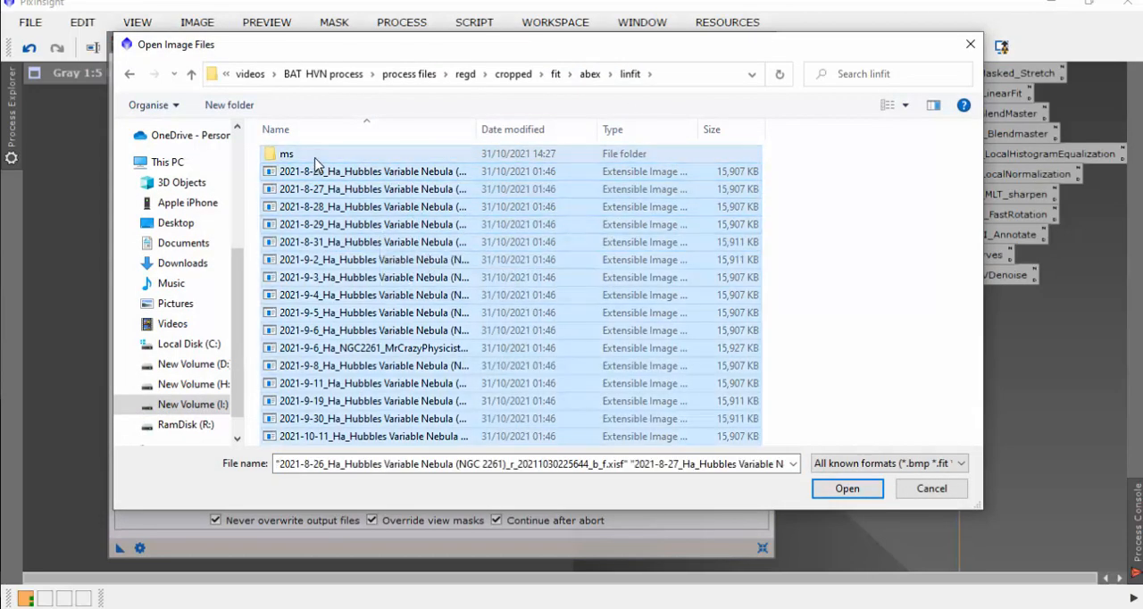
pyautogui.click(865, 490)
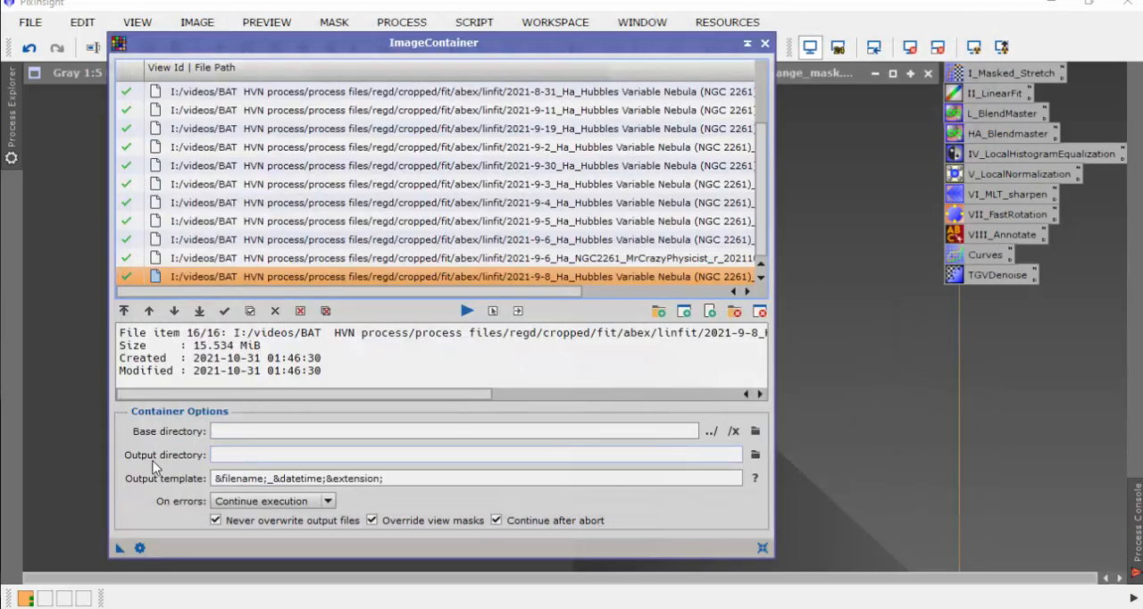
# Step: Set the container's output directory to abex/linfit/ms and apply the container to the saved I_Masked_Stretch process
pyautogui.click(756, 455)
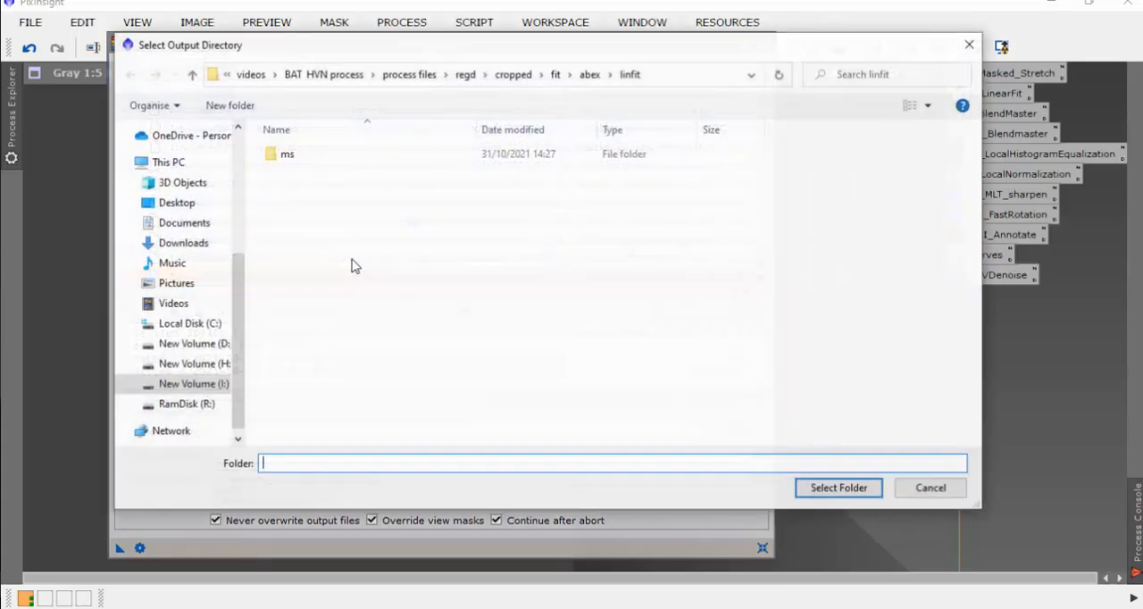
pyautogui.doubleClick(288, 158)
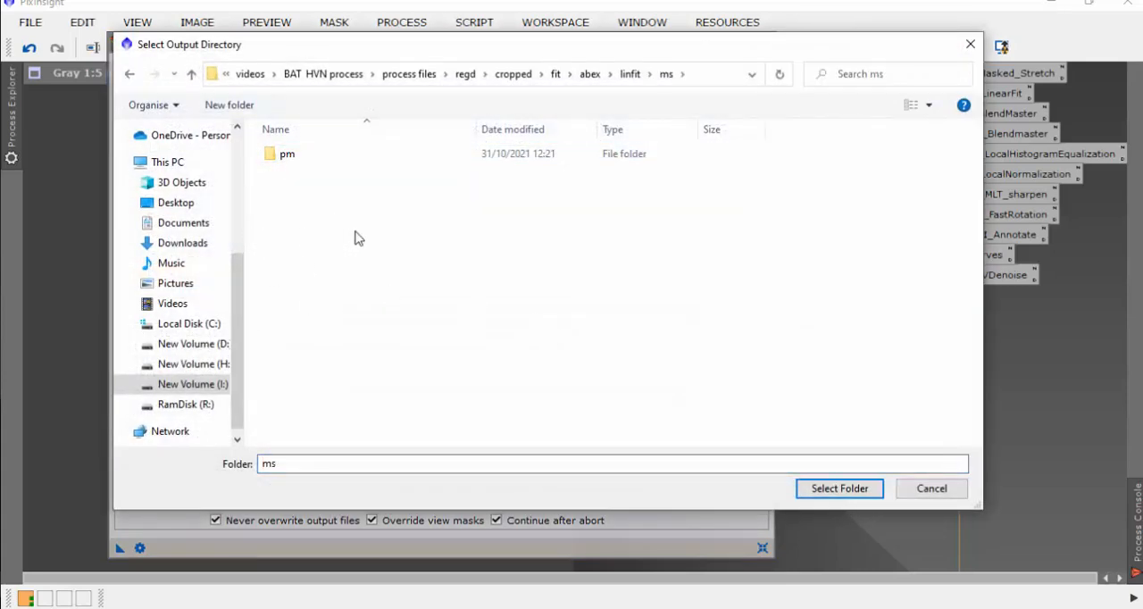
pyautogui.click(856, 497)
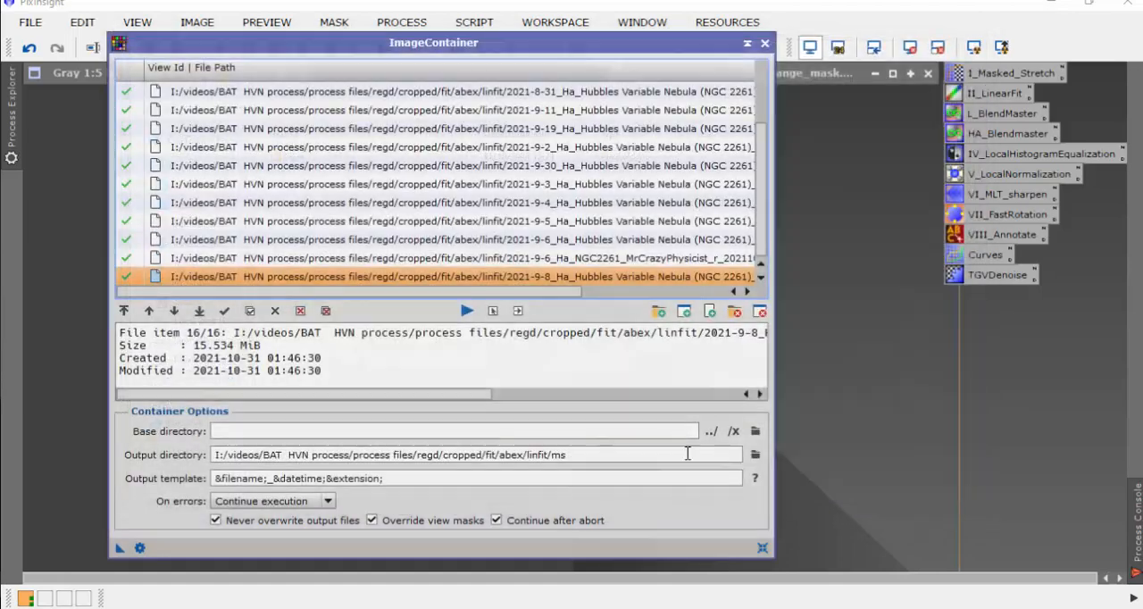
pyautogui.doubleClick(1008, 75)
pyautogui.moveTo(801, 111); pyautogui.dragTo(1124, 43)
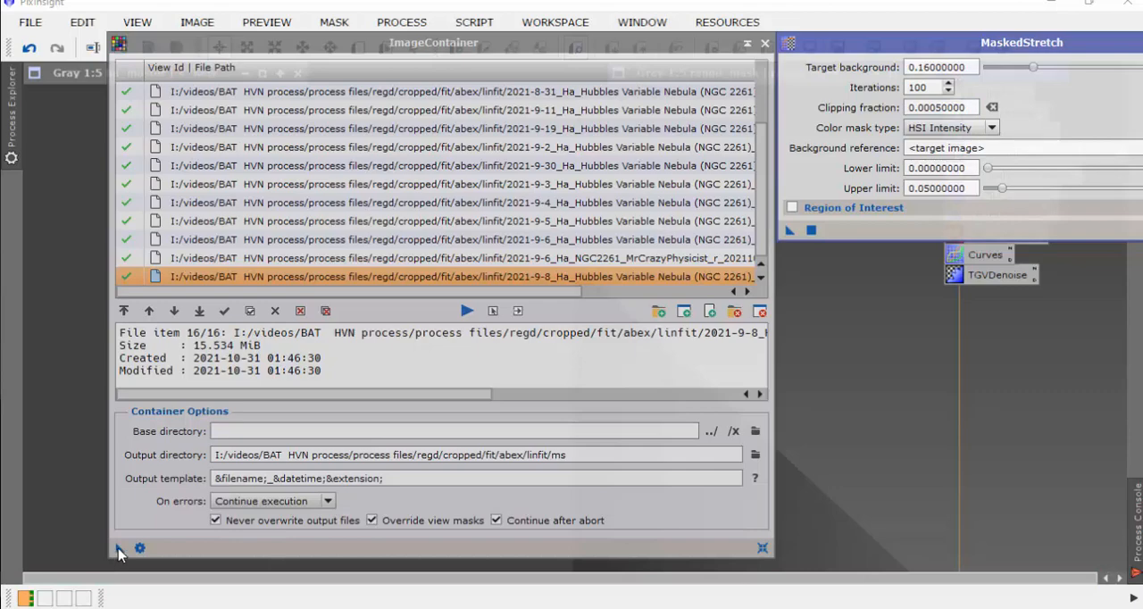
pyautogui.moveTo(120, 548); pyautogui.dragTo(884, 235)
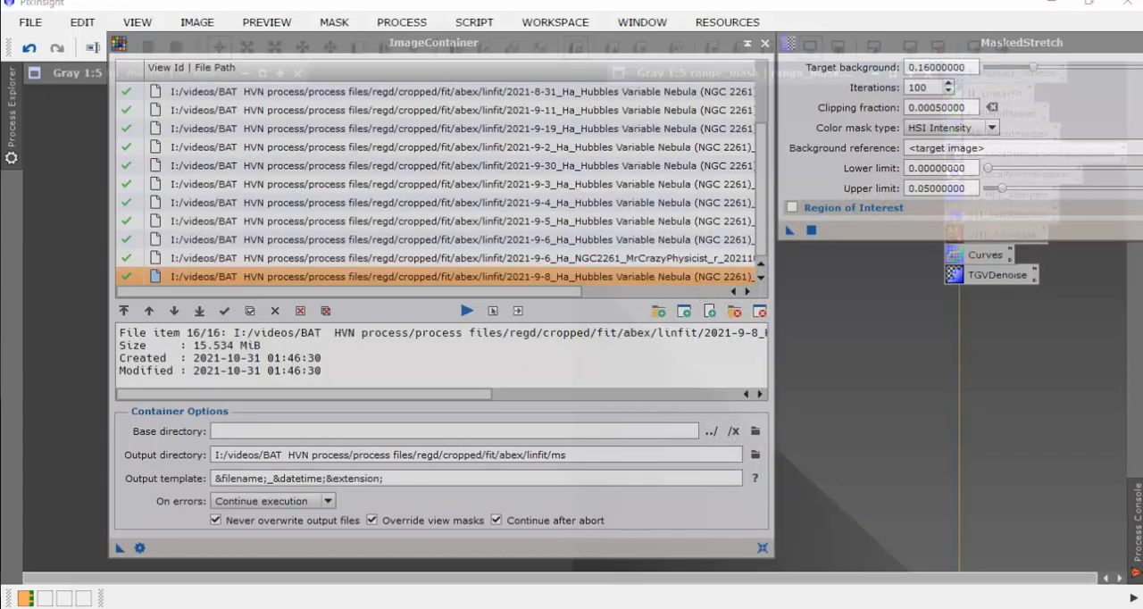
# Step: Check the stretched files in the linfit/ms folder, and clear away the ImageContainer and MaskedStretch dialogs
pyautogui.moveTo(1142, 307); pyautogui.dragTo(649, 39)
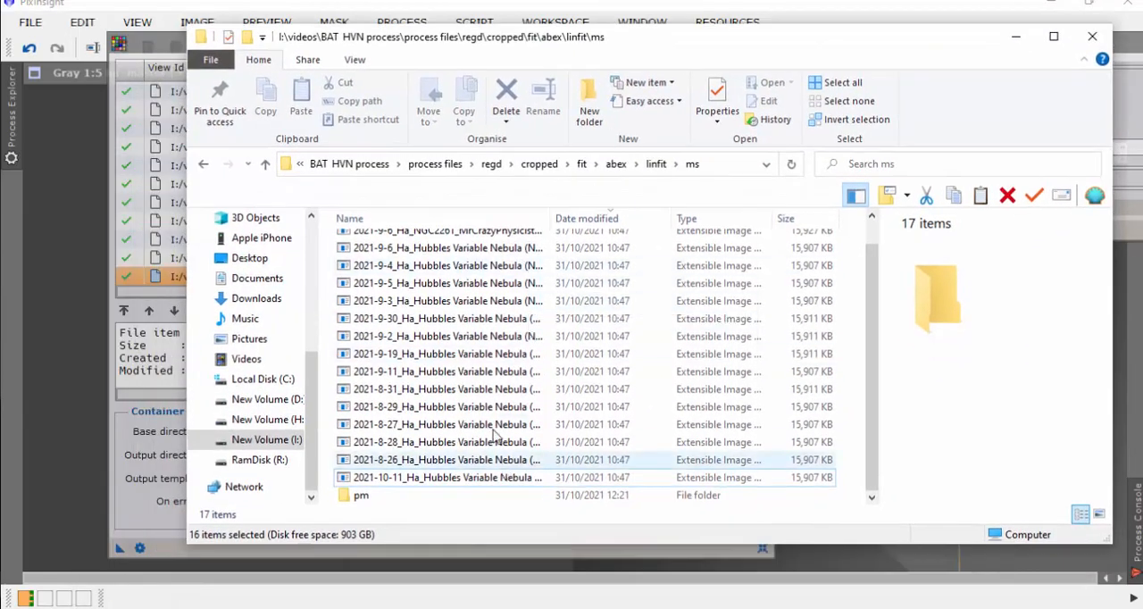
pyautogui.moveTo(873, 42); pyautogui.dragTo(1142, 171)
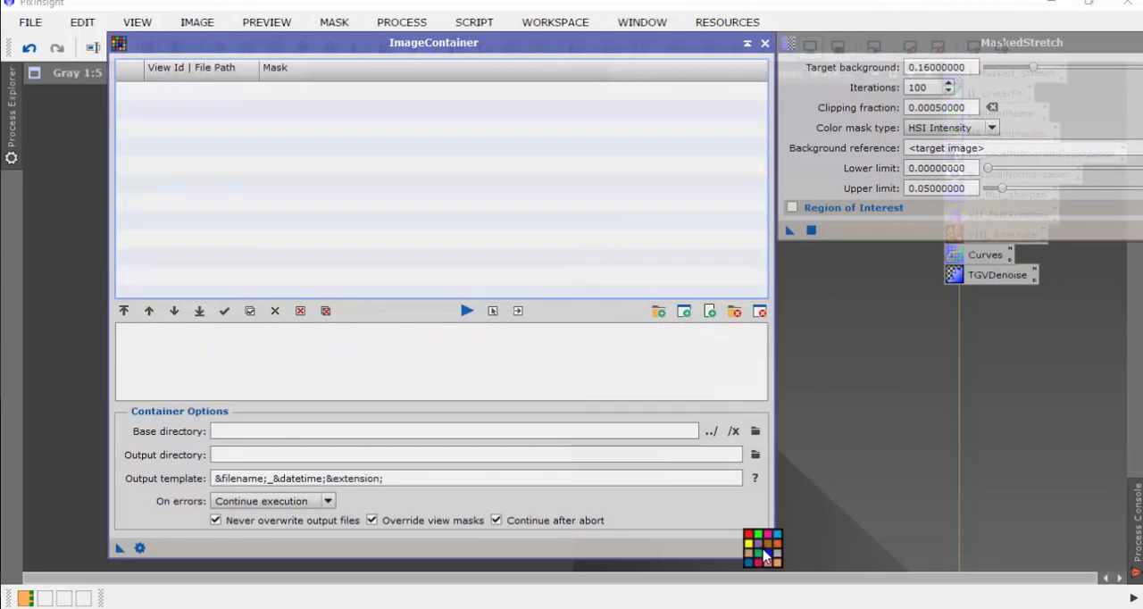
pyautogui.click(762, 547)
pyautogui.click(763, 43)
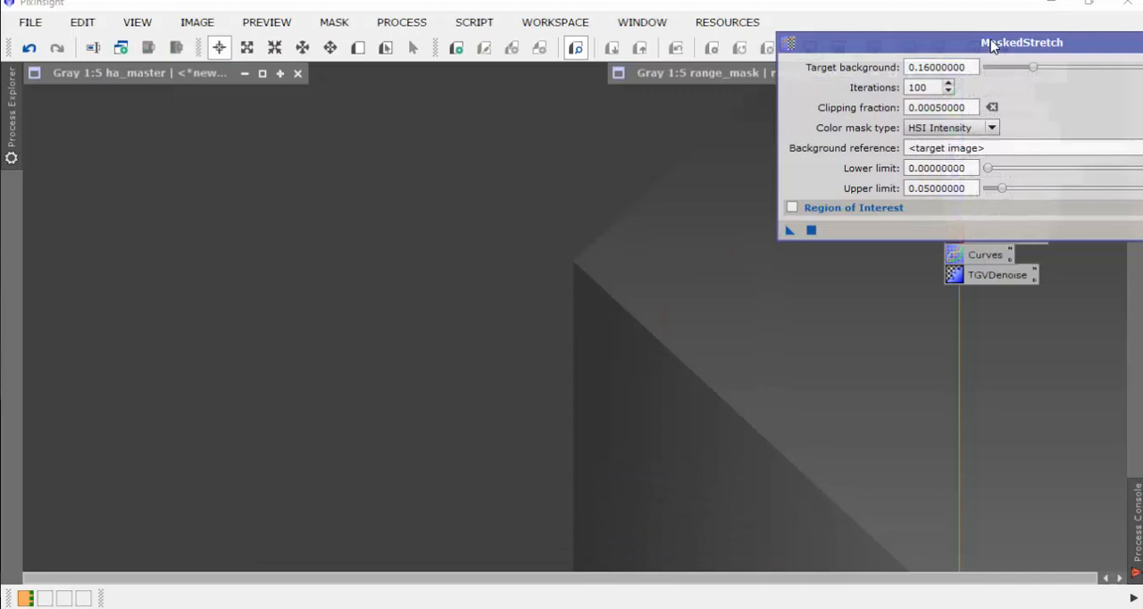
pyautogui.moveTo(991, 44); pyautogui.dragTo(828, 80)
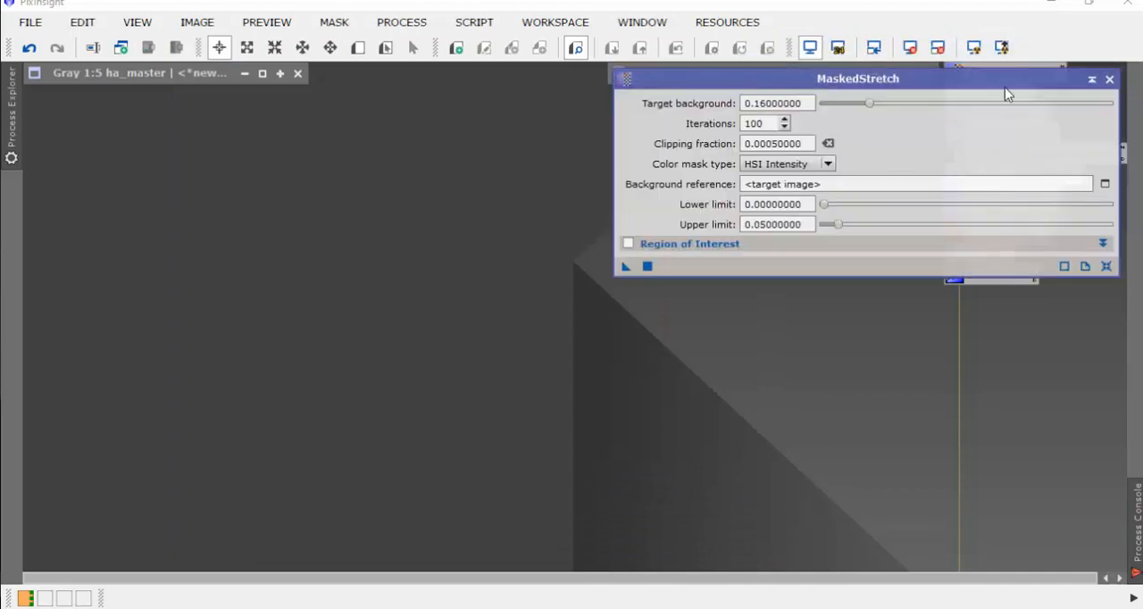
pyautogui.click(1110, 80)
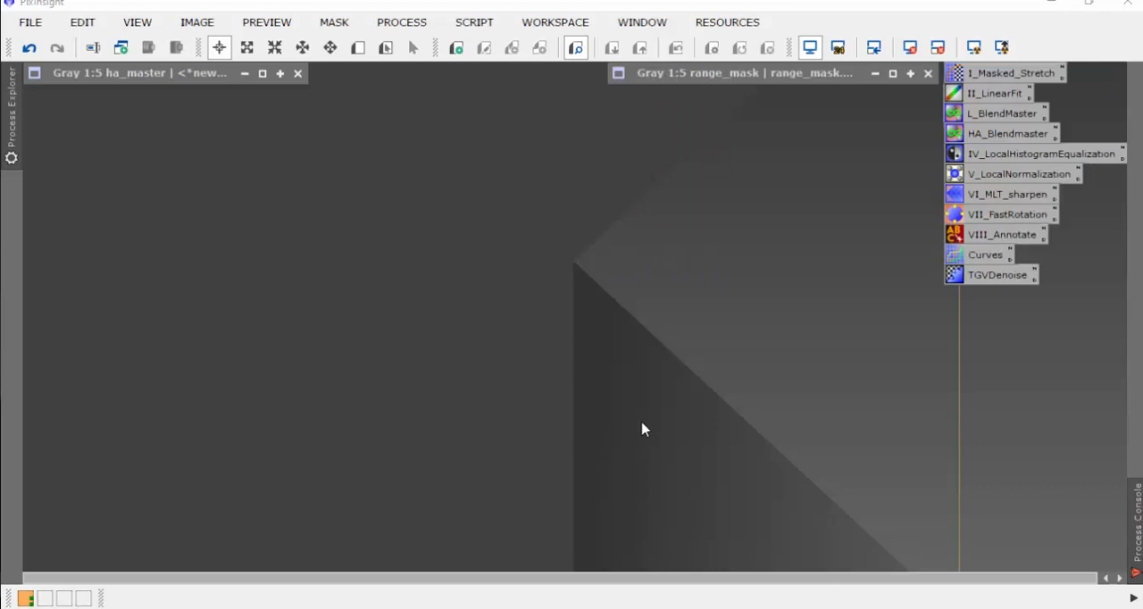
# Step: Compare the masked-stretched 2021-9-3 Ha image side by side with ha_master
pyautogui.doubleClick(158, 74)
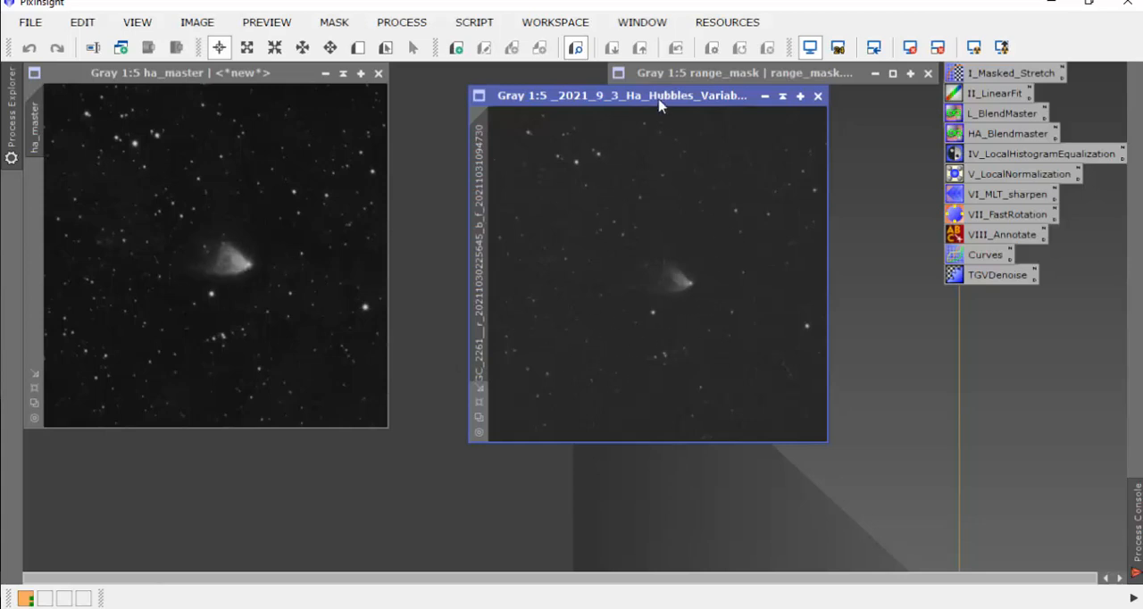
pyautogui.moveTo(658, 97); pyautogui.dragTo(634, 108)
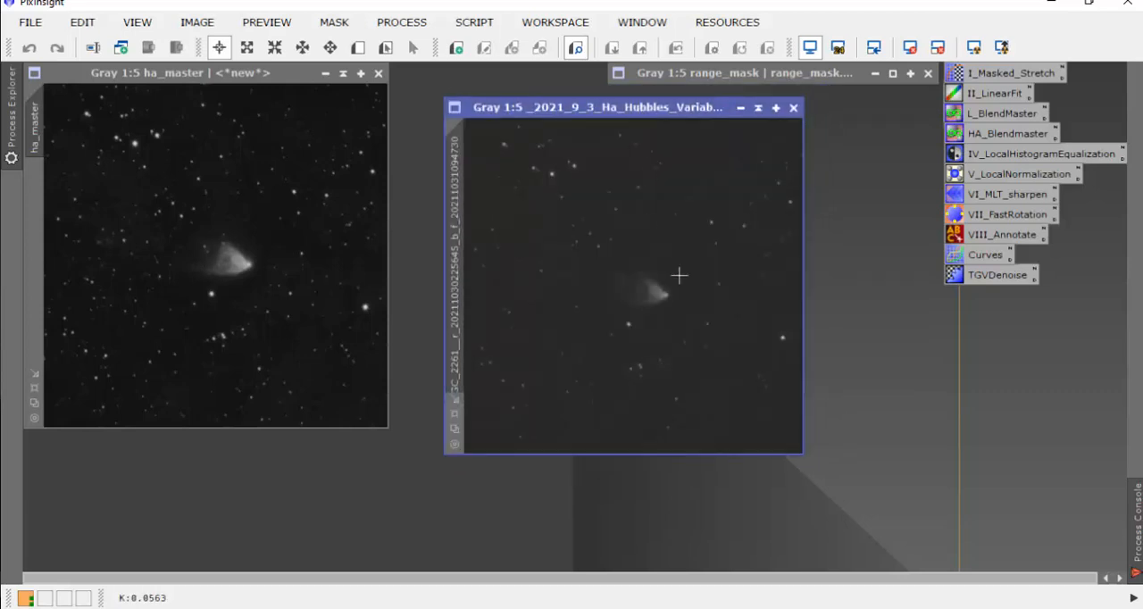
pyautogui.moveTo(660, 109); pyautogui.dragTo(653, 107)
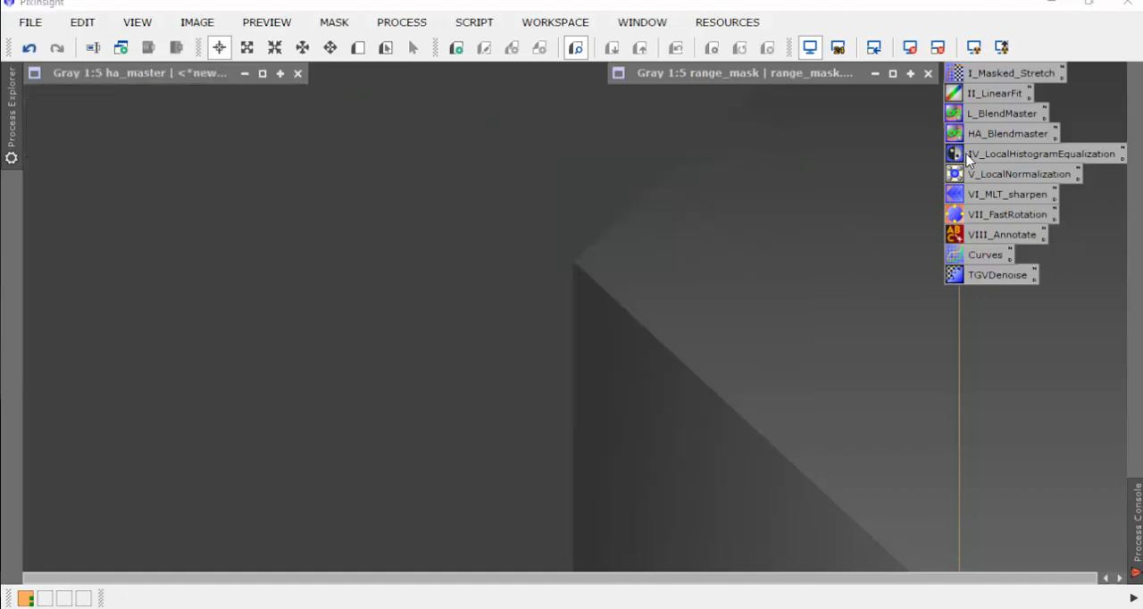
# Step: Open the saved HA_Blendmaster PixelMath process and restore the ha_master and range_mask image windows
pyautogui.doubleClick(1009, 132)
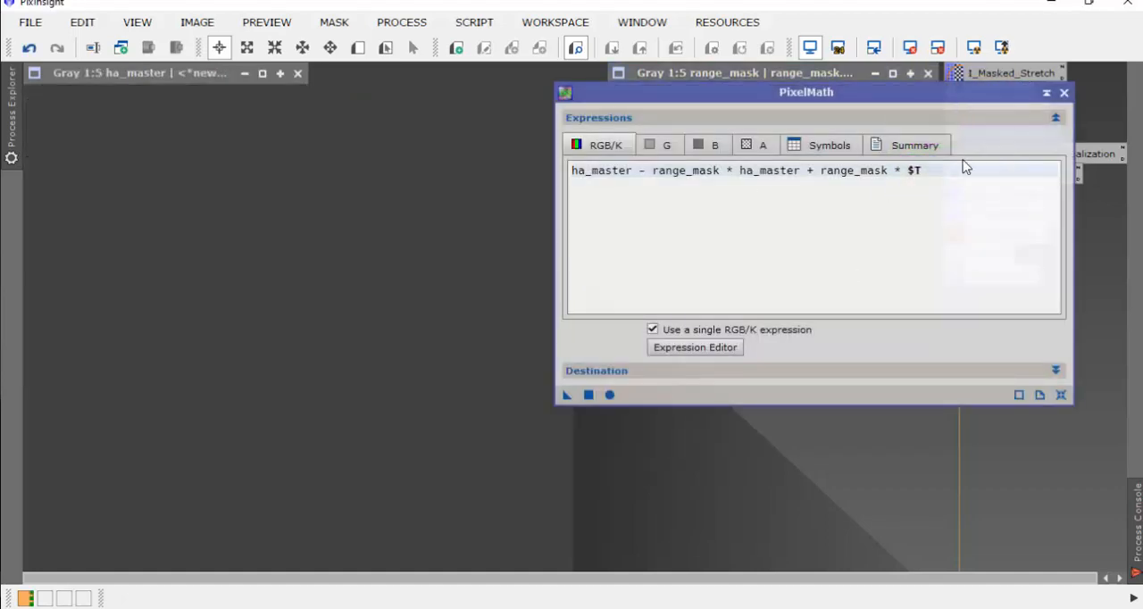
pyautogui.moveTo(925, 98)
pyautogui.mouseDown()
pyautogui.moveTo(936, 141)
pyautogui.moveTo(938, 105)
pyautogui.mouseUp()
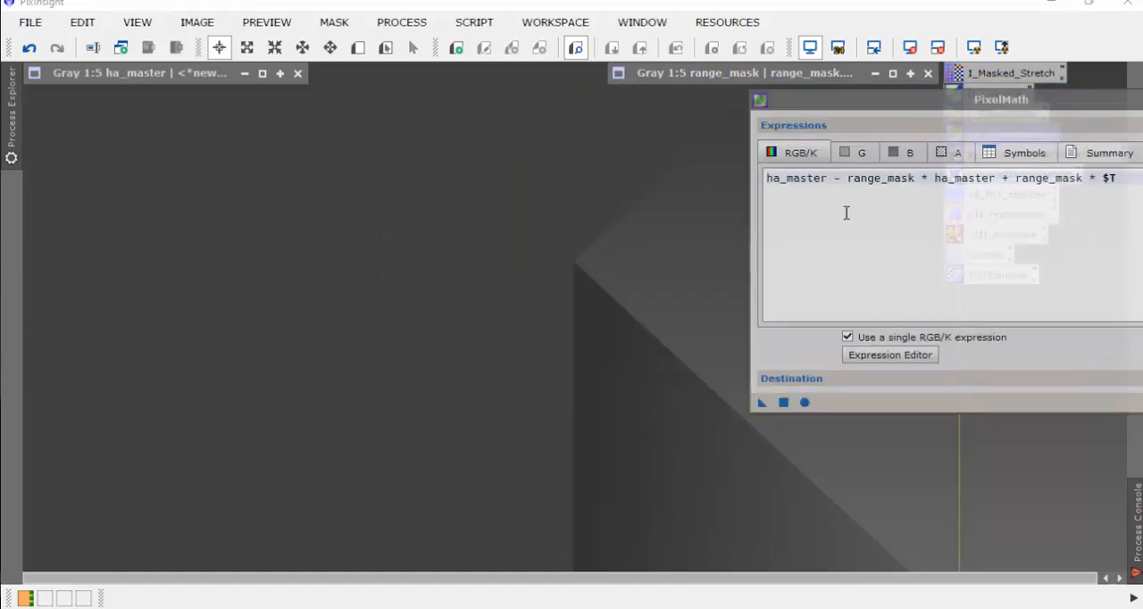
pyautogui.doubleClick(192, 78)
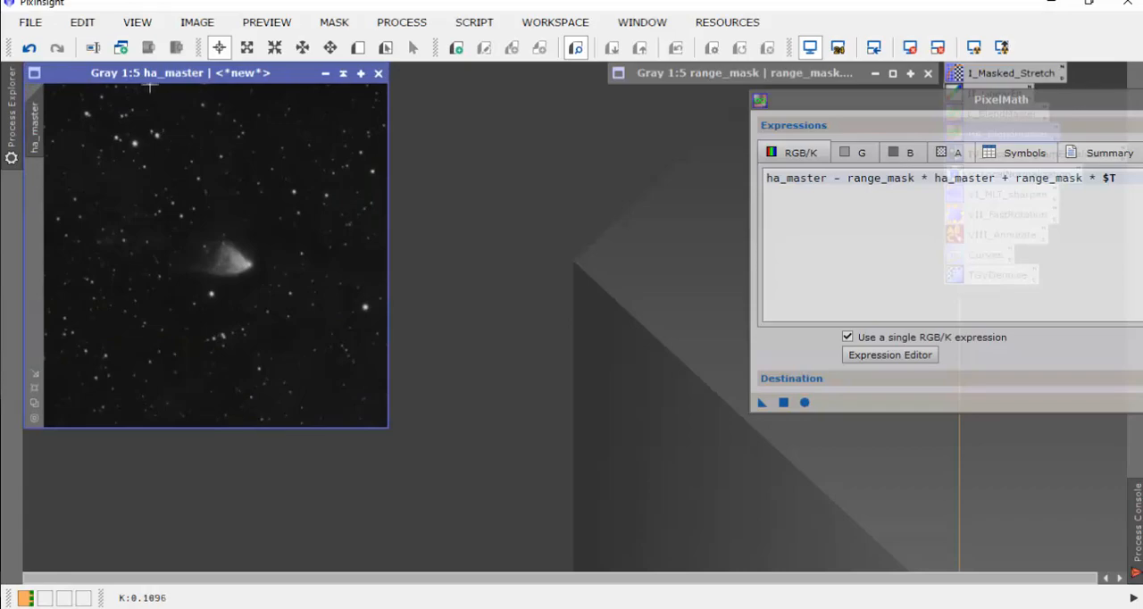
pyautogui.doubleClick(710, 75)
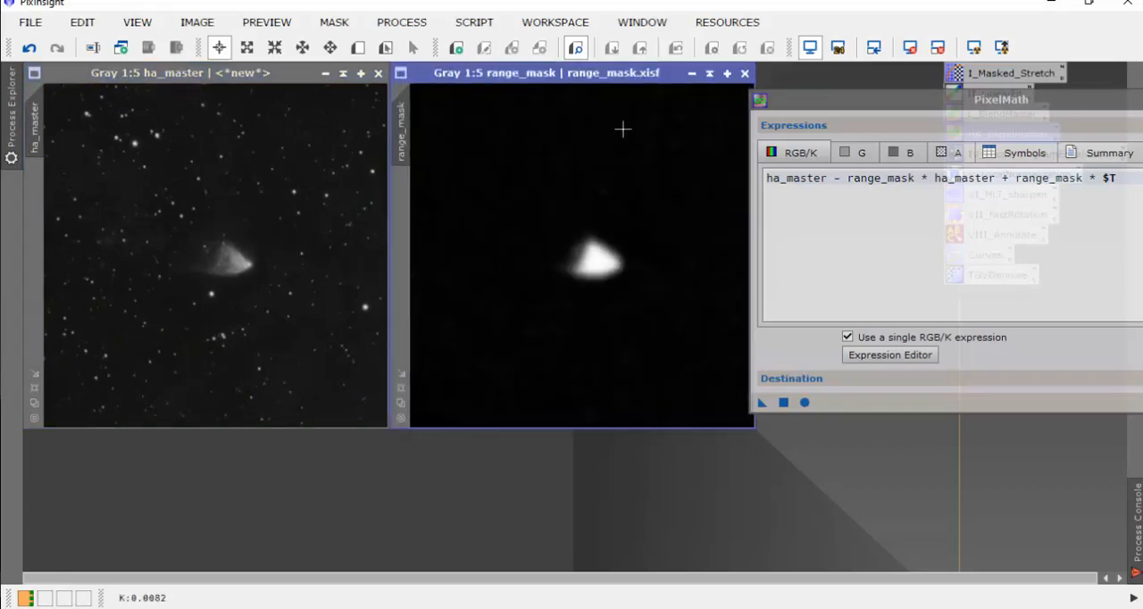
# Step: Open the 2021-9-3 Ha image from linfit/ms and apply the PixelMath expression blending it with ha_master through range_mask
pyautogui.hotkey('ctrl', 'o')
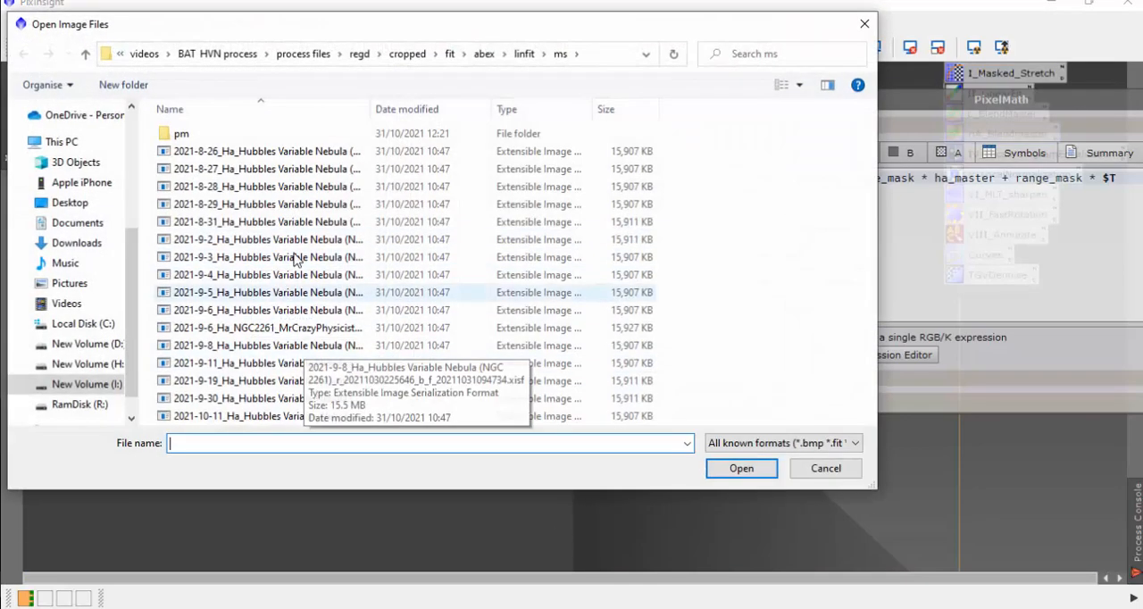
pyautogui.click(282, 258)
pyautogui.click(741, 468)
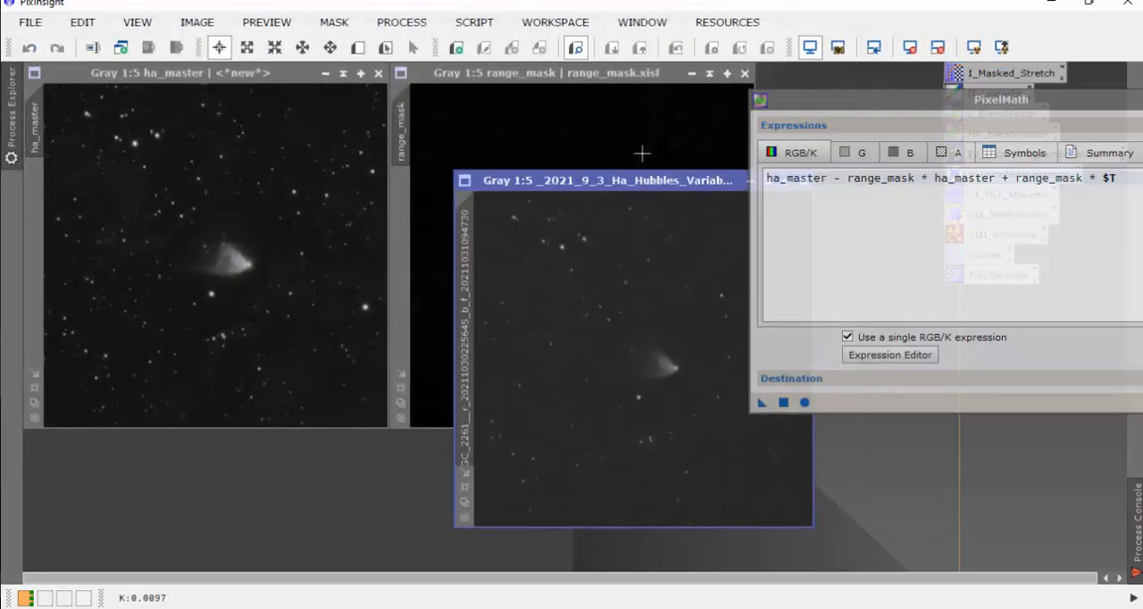
pyautogui.moveTo(657, 186); pyautogui.dragTo(441, 173)
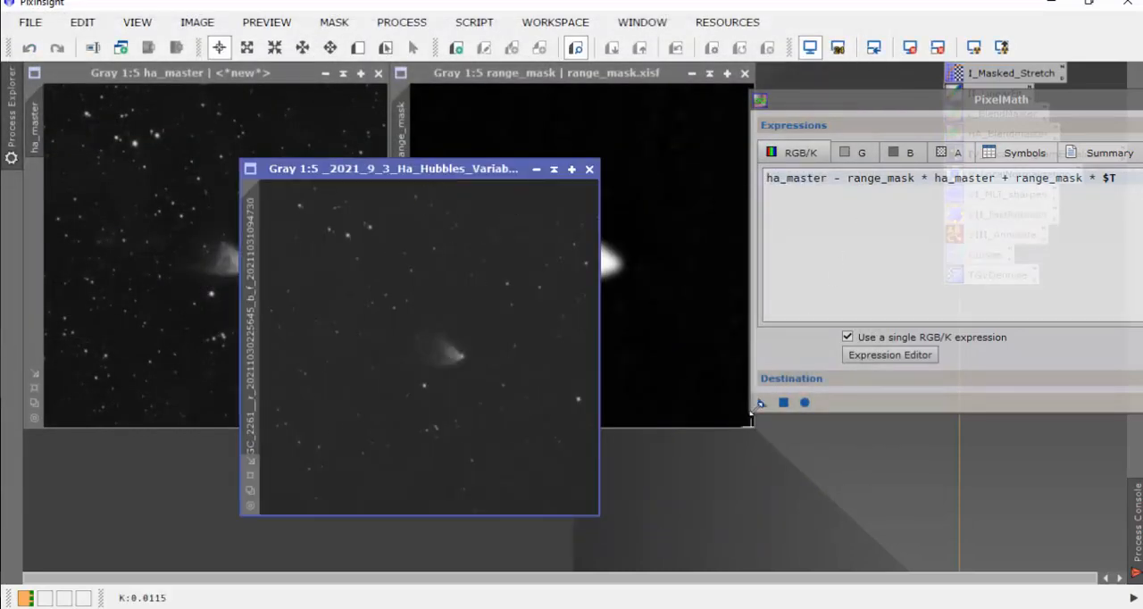
pyautogui.moveTo(761, 404); pyautogui.dragTo(467, 308)
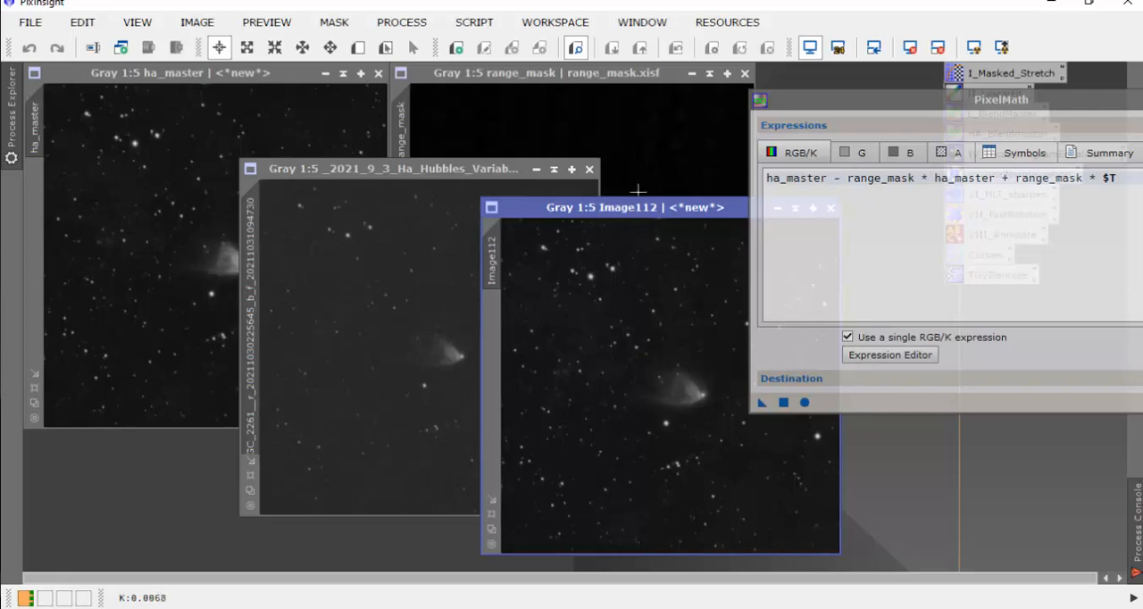
# Step: Compare the blended result with ha_master and the unblended 2021-9-3 image, and close the blended test image
pyautogui.moveTo(658, 209); pyautogui.dragTo(969, 145)
pyautogui.moveTo(845, 99); pyautogui.dragTo(1142, 153)
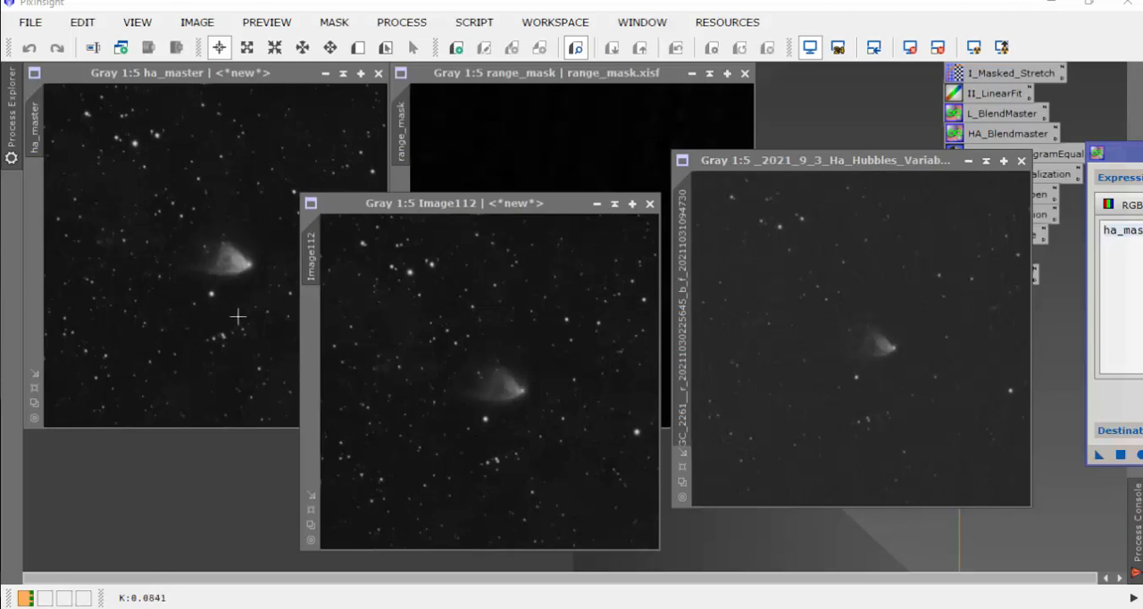
pyautogui.click(649, 205)
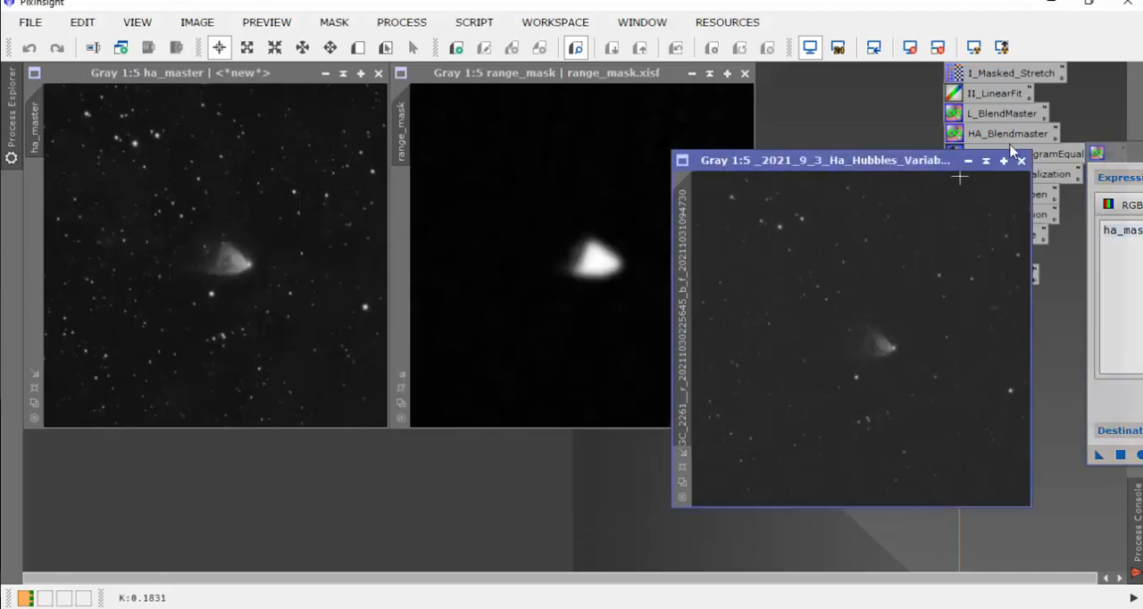
# Step: Close the unblended 2021-9-3 Ha image and shade the range_mask and ha_master image windows
pyautogui.click(1021, 160)
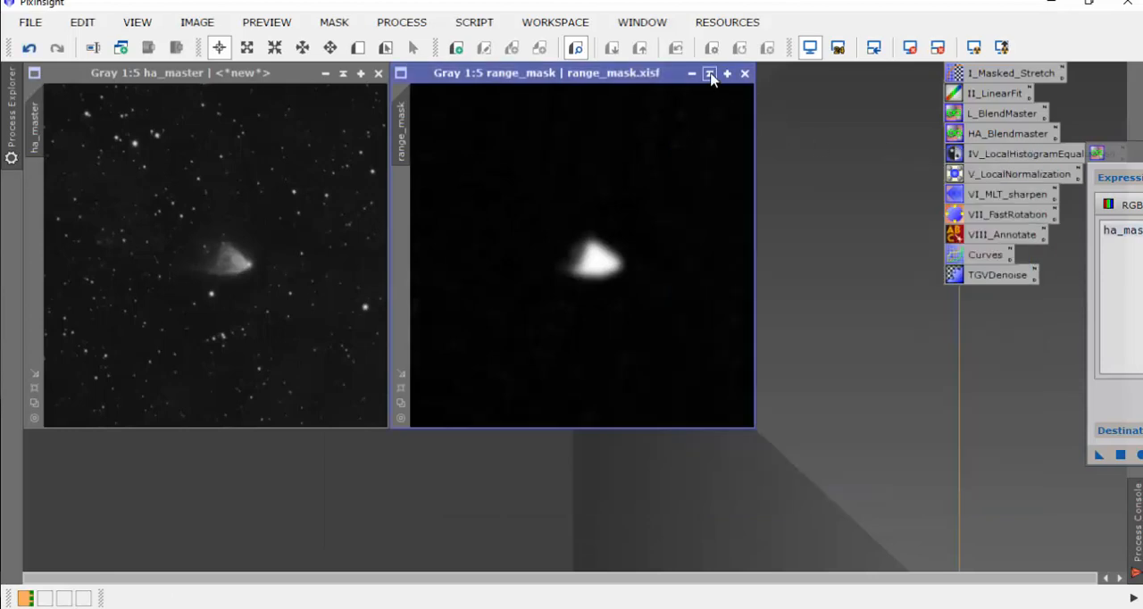
pyautogui.click(709, 73)
pyautogui.click(343, 75)
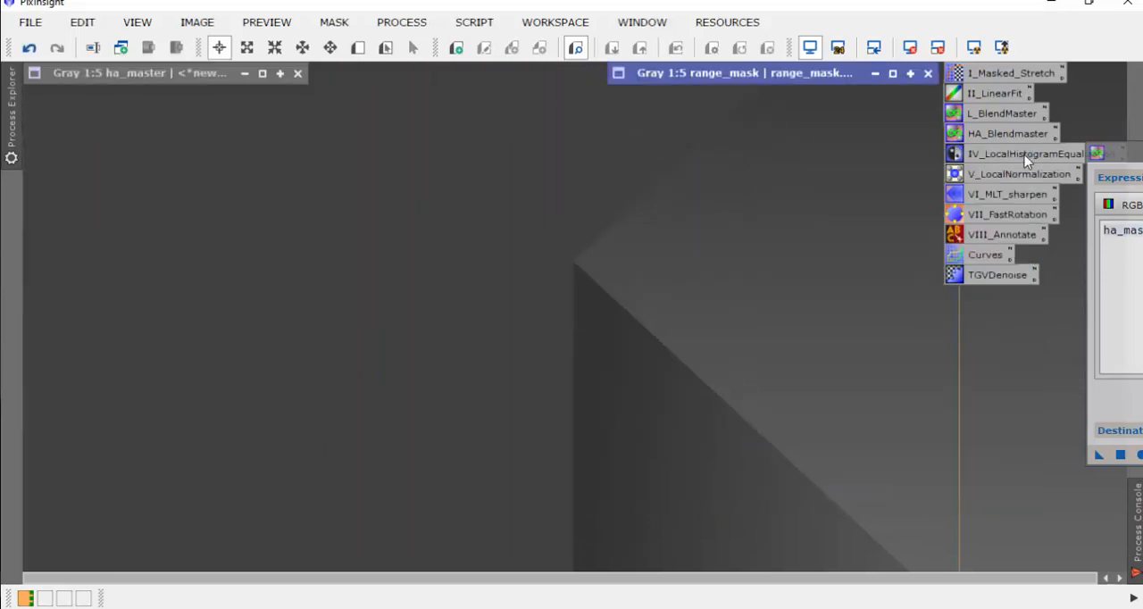
# Step: Bring the PixelMath window into view and open the 2021-9-2 Ha image beside it
pyautogui.moveTo(1138, 153); pyautogui.dragTo(705, 78)
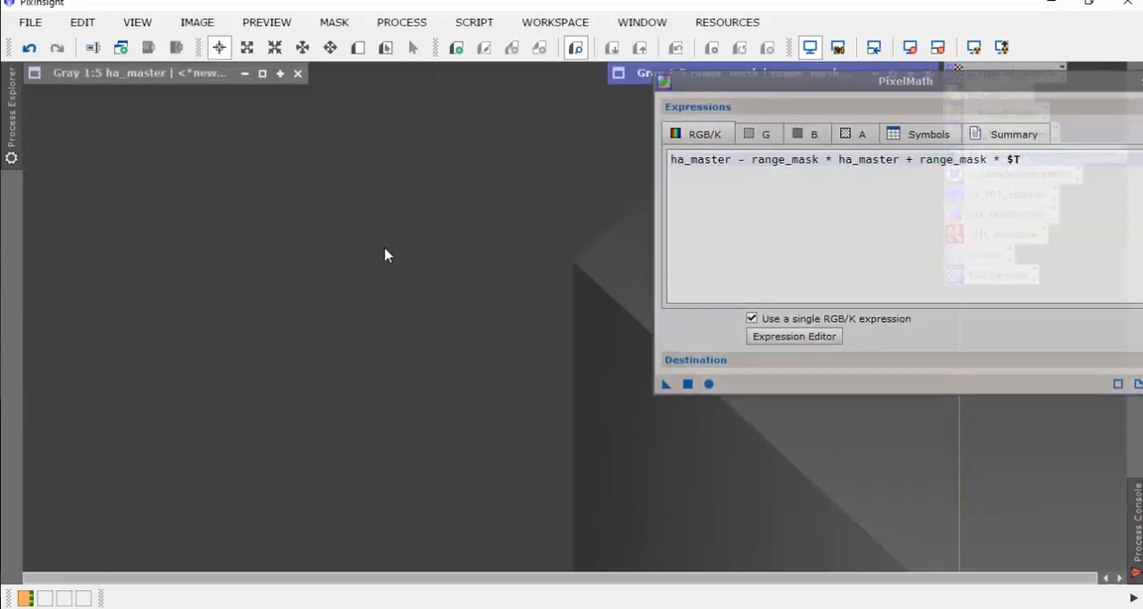
pyautogui.hotkey('ctrl', 'o')
pyautogui.doubleClick(268, 257)
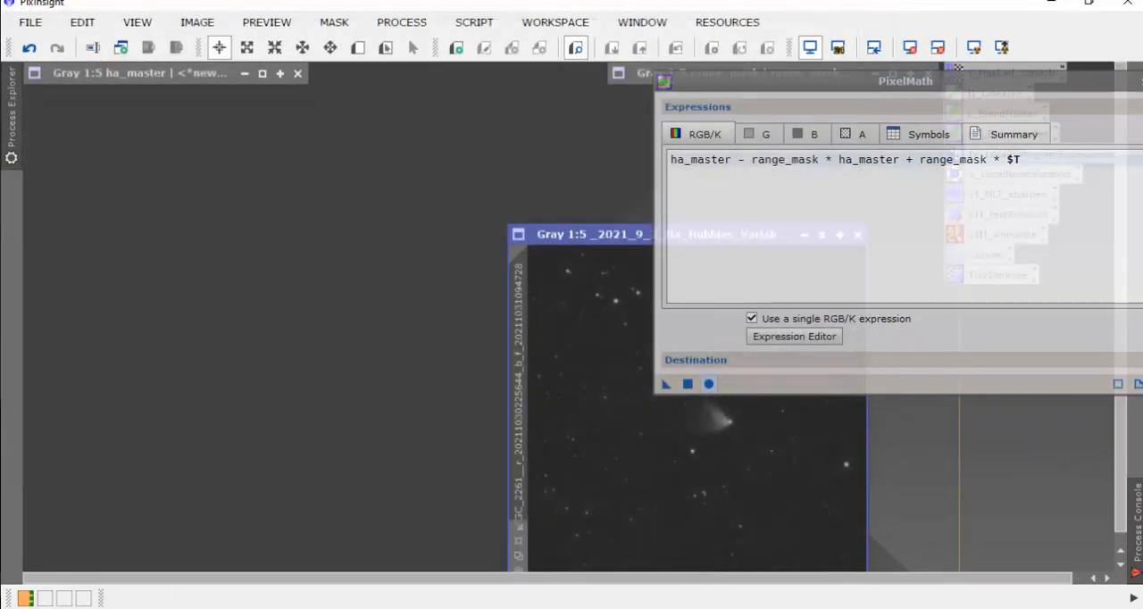
pyautogui.moveTo(614, 239); pyautogui.dragTo(168, 146)
# Step: Set the PixelMath destination to replace the target image
pyautogui.moveTo(882, 83); pyautogui.dragTo(803, 11)
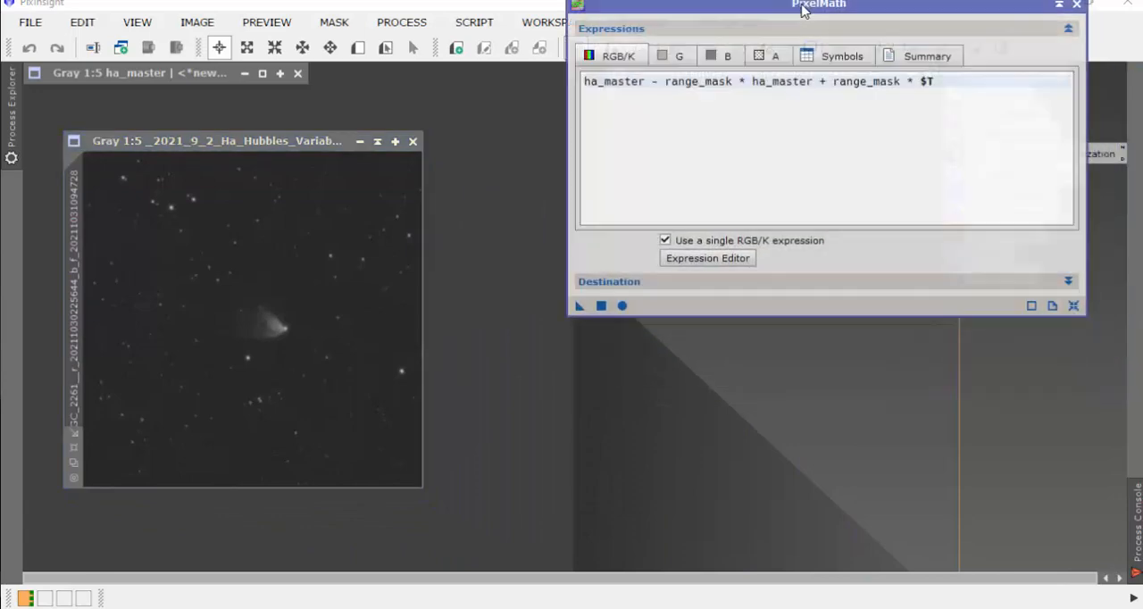
pyautogui.click(1068, 282)
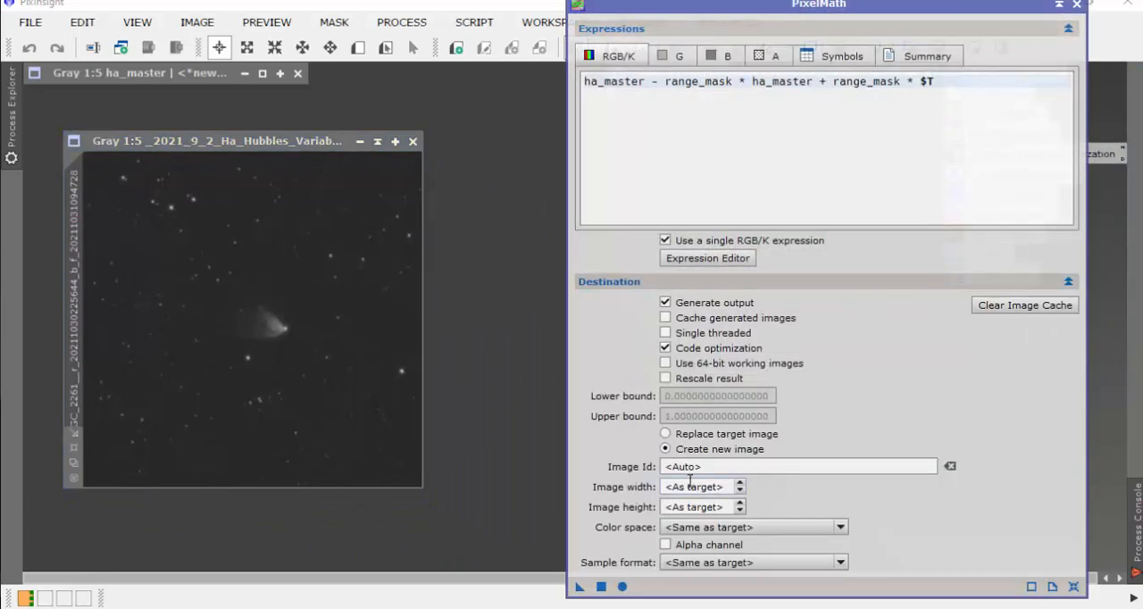
pyautogui.click(665, 434)
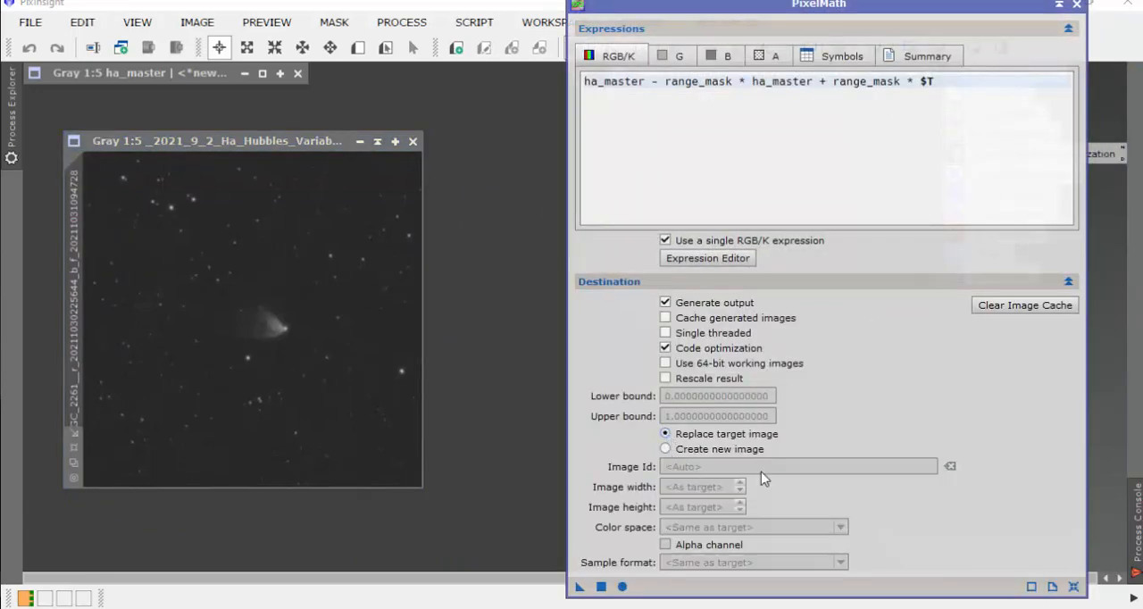
# Step: Apply the PixelMath blend of ha_master and range_mask to the 2021-9-2 Ha image
pyautogui.moveTo(790, 4); pyautogui.dragTo(871, 12)
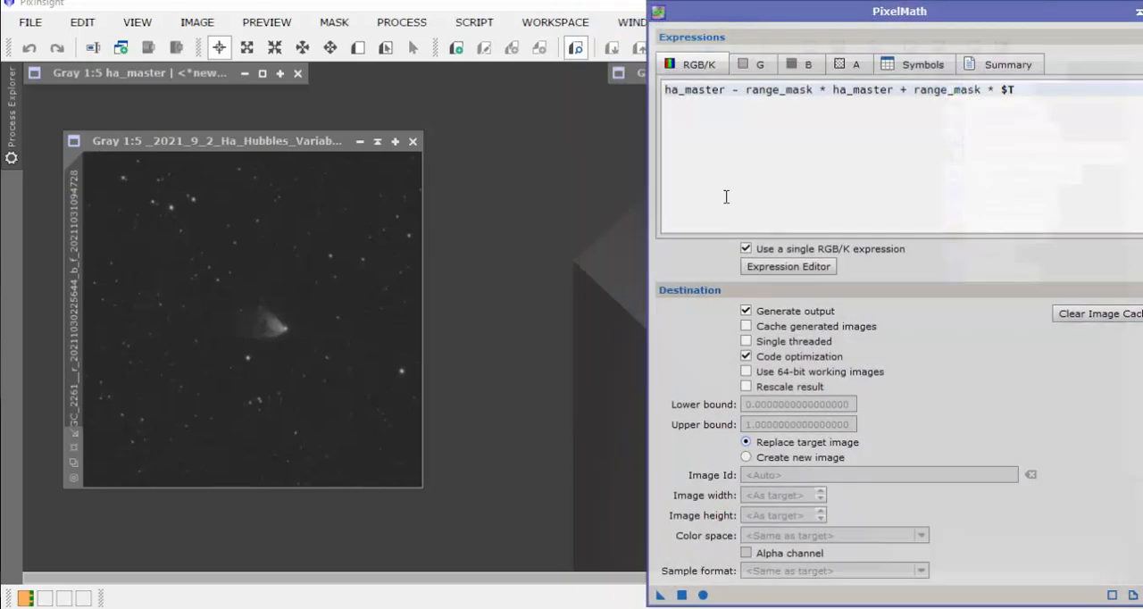
pyautogui.moveTo(662, 600); pyautogui.dragTo(361, 380)
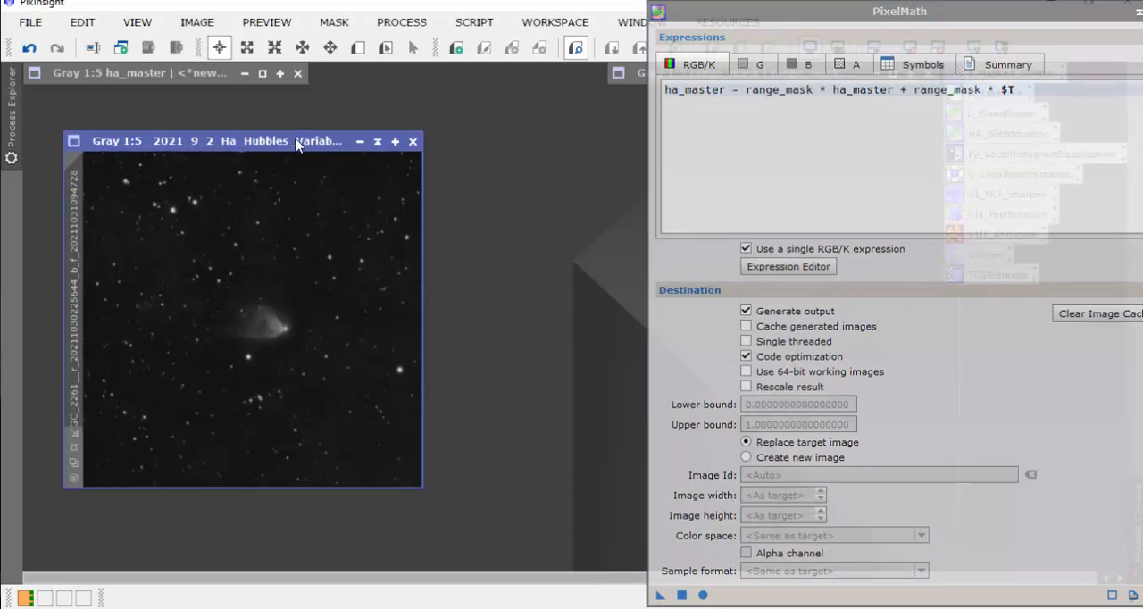
pyautogui.moveTo(299, 143); pyautogui.dragTo(296, 133)
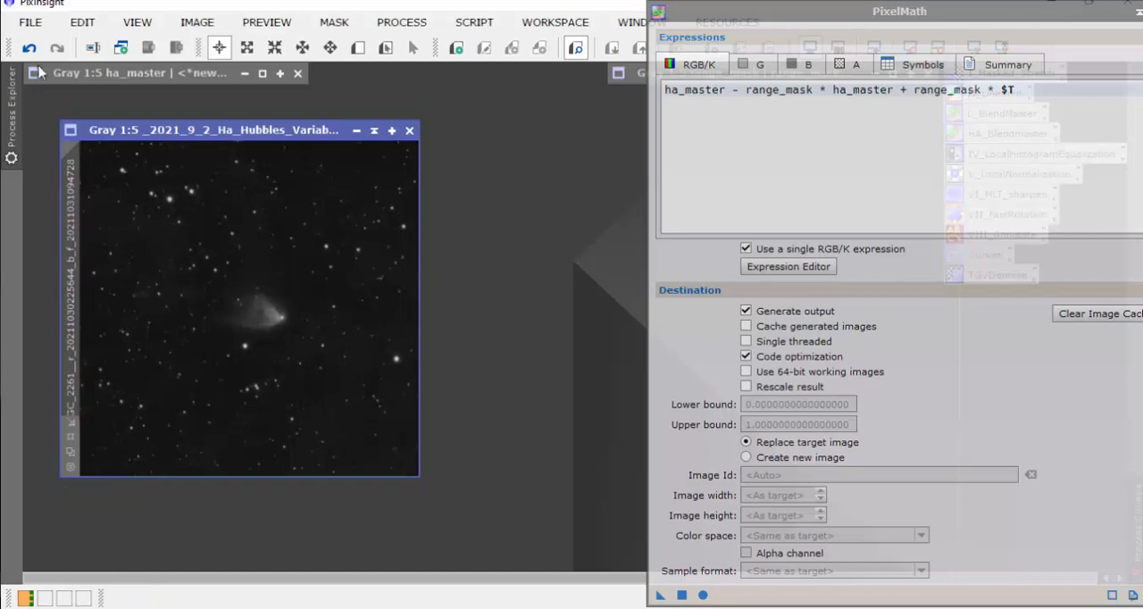
pyautogui.click(38, 28)
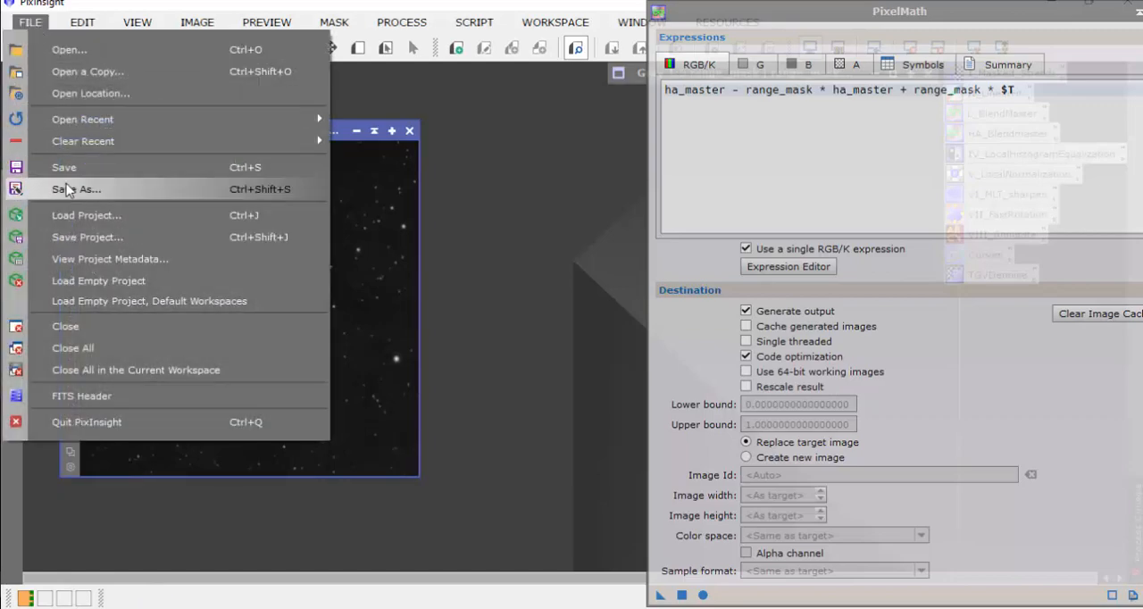
pyautogui.click(69, 188)
pyautogui.doubleClick(181, 136)
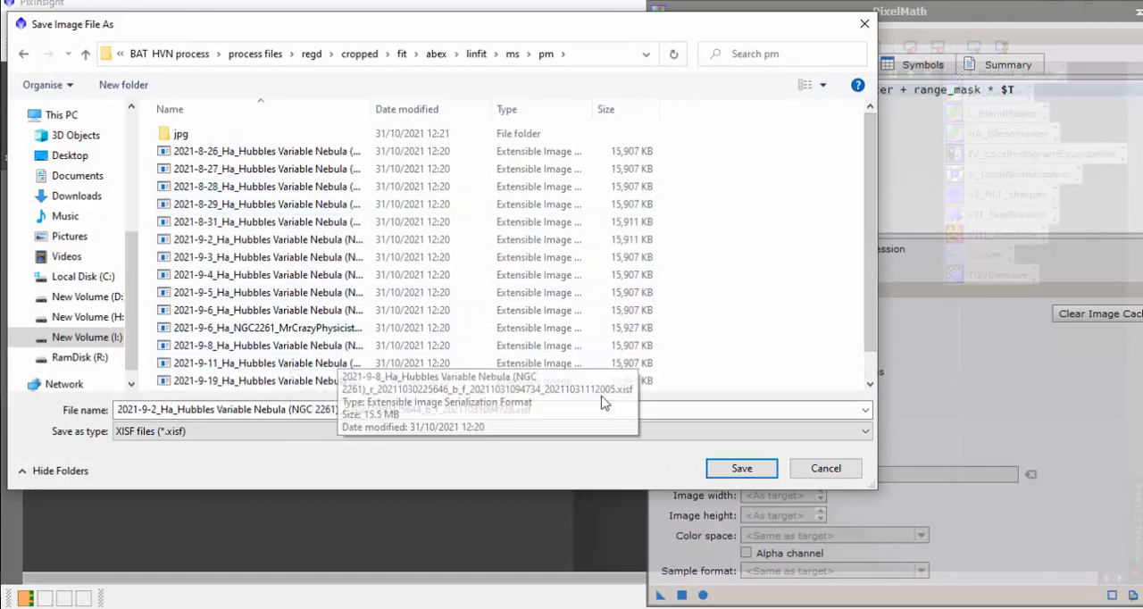
pyautogui.click(826, 470)
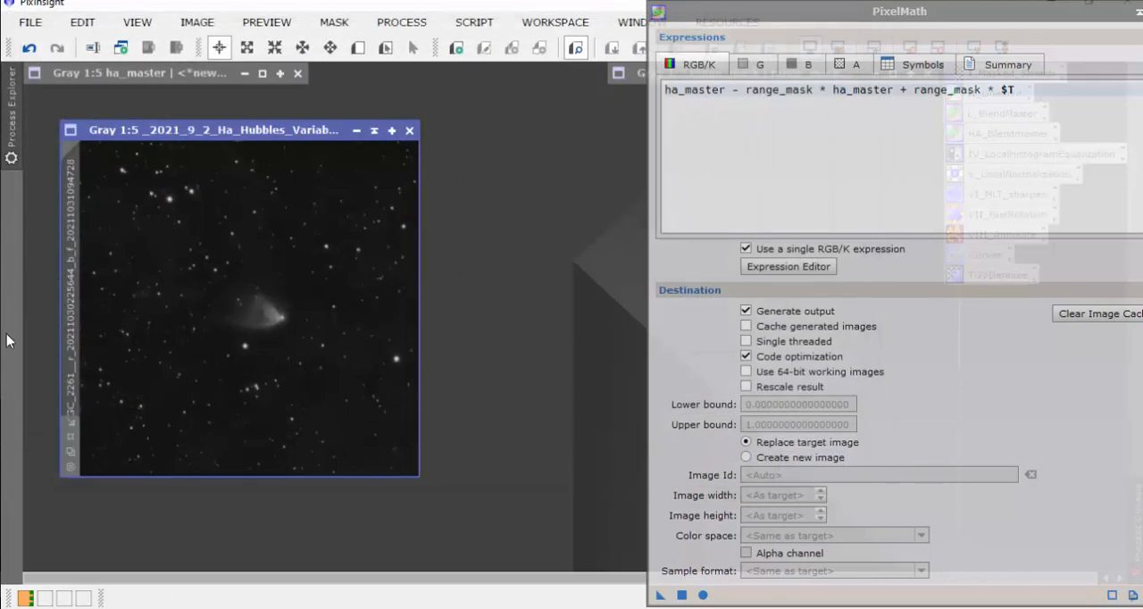
# Step: Create an ImageContainer and set its output directory to the pm folder inside linfit/ms
pyautogui.rightClick(446, 146)
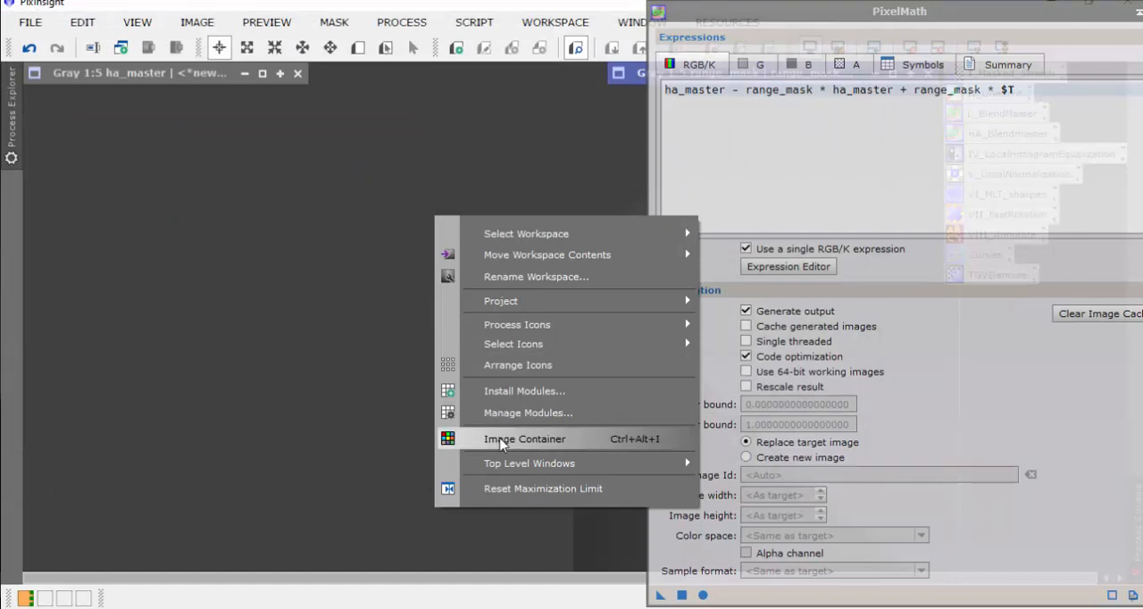
pyautogui.click(498, 438)
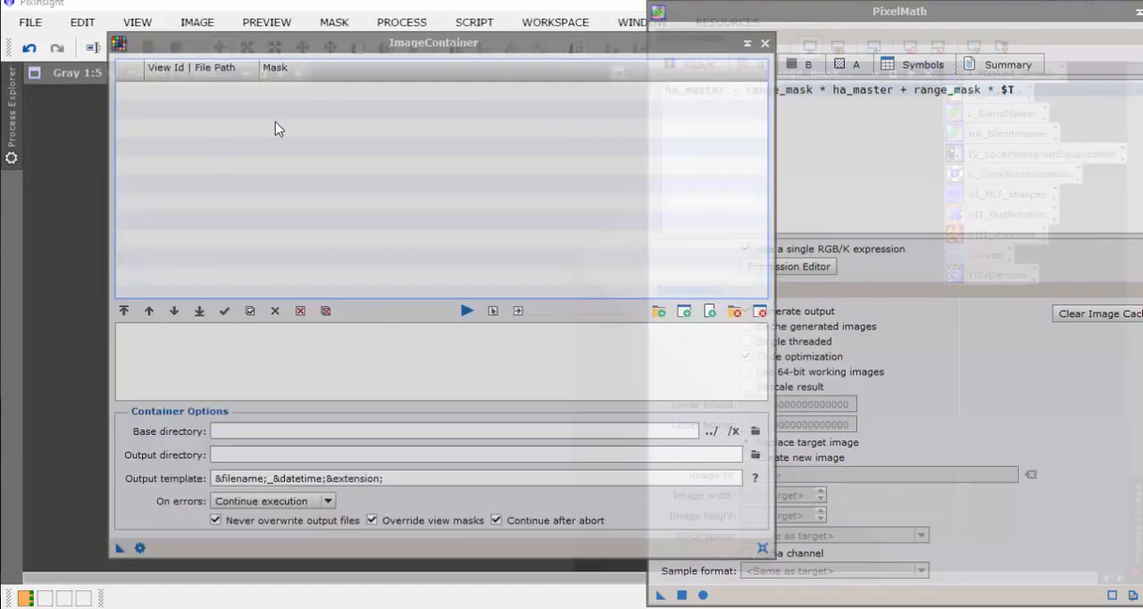
pyautogui.click(755, 454)
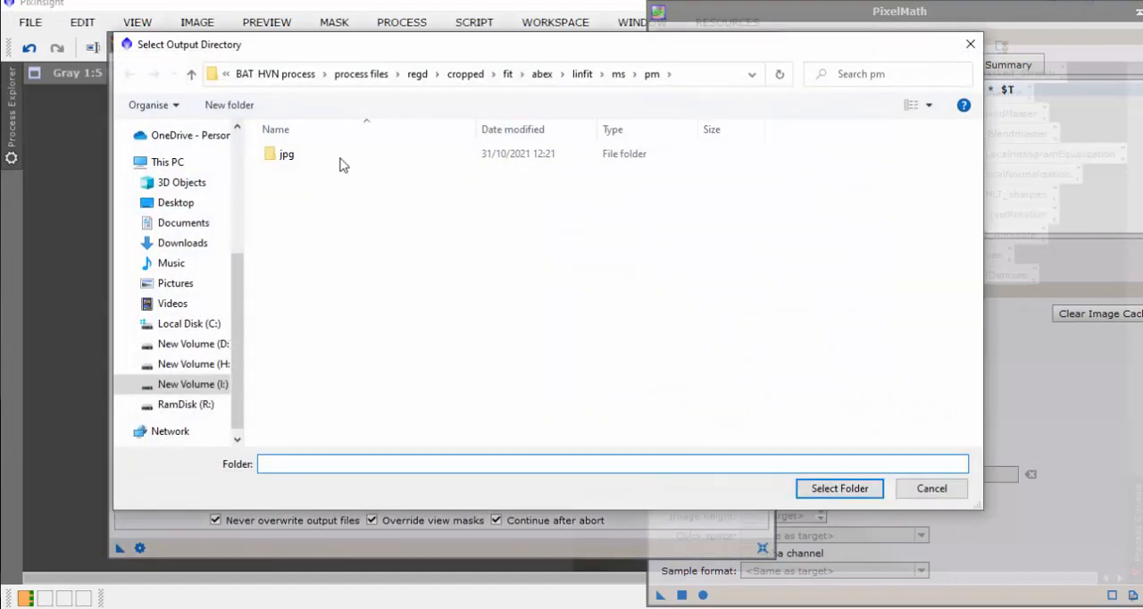
pyautogui.click(618, 74)
pyautogui.doubleClick(288, 168)
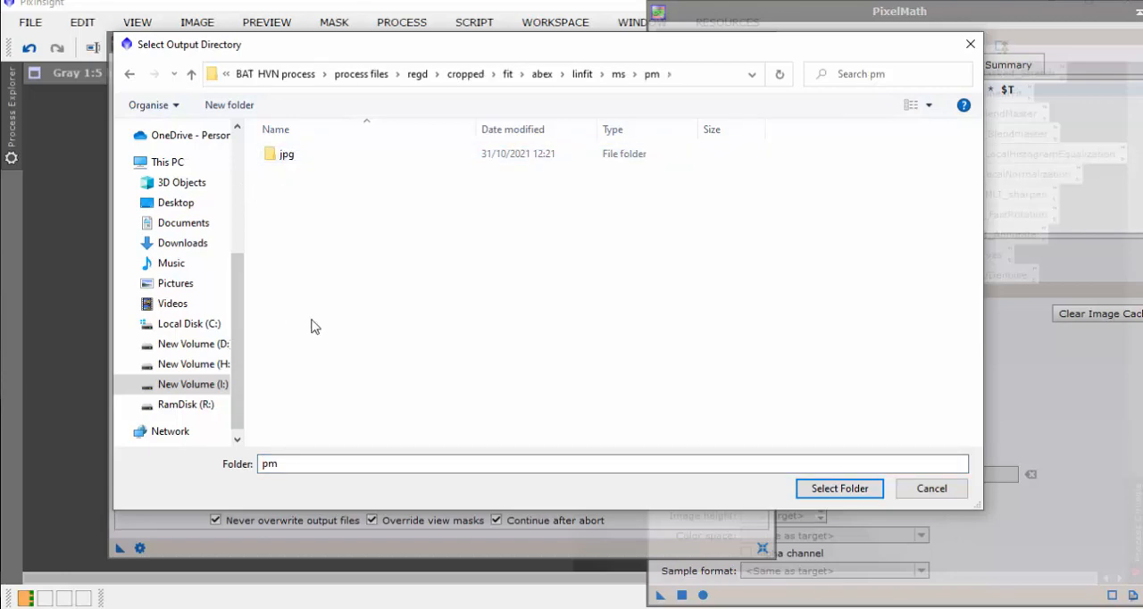
pyautogui.click(265, 465)
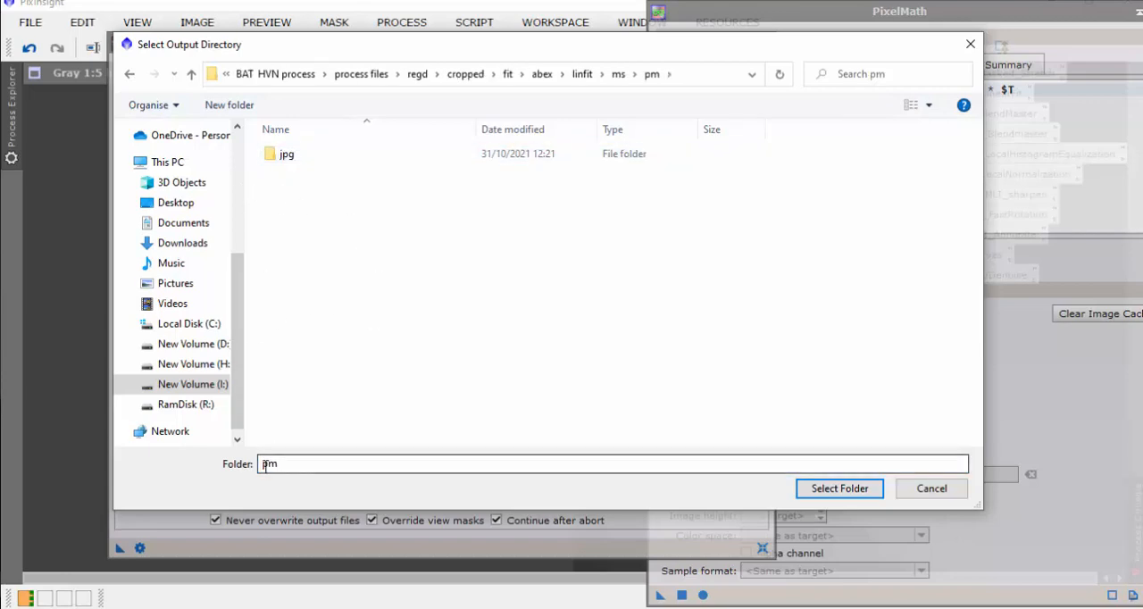
pyautogui.click(831, 488)
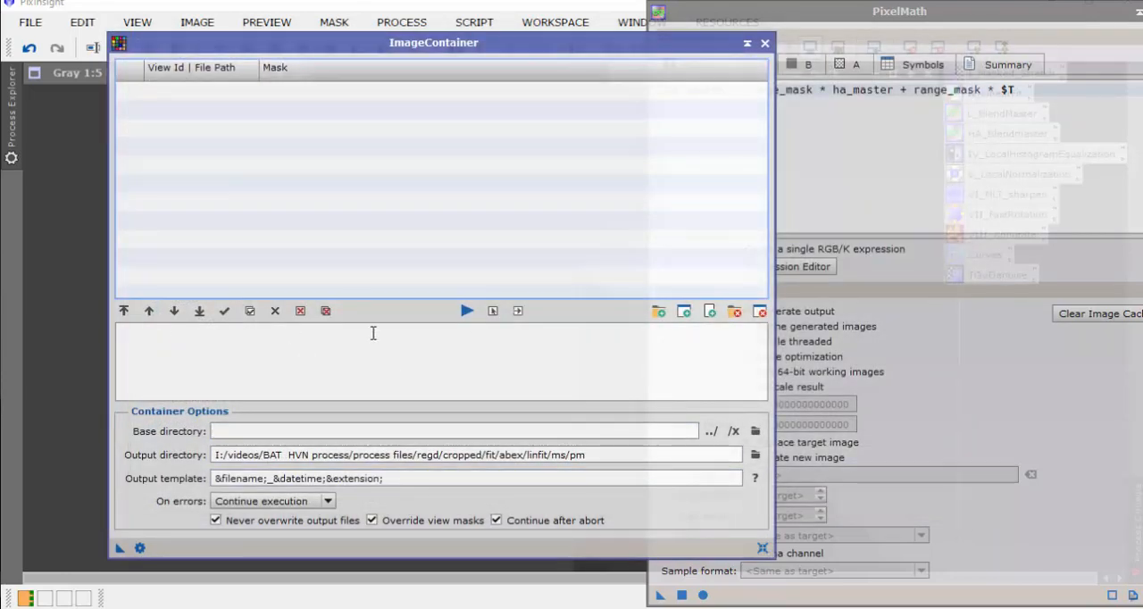
# Step: Add all the masked-stretched Ha images from the linfit/ms folder to the ImageContainer
pyautogui.click(658, 312)
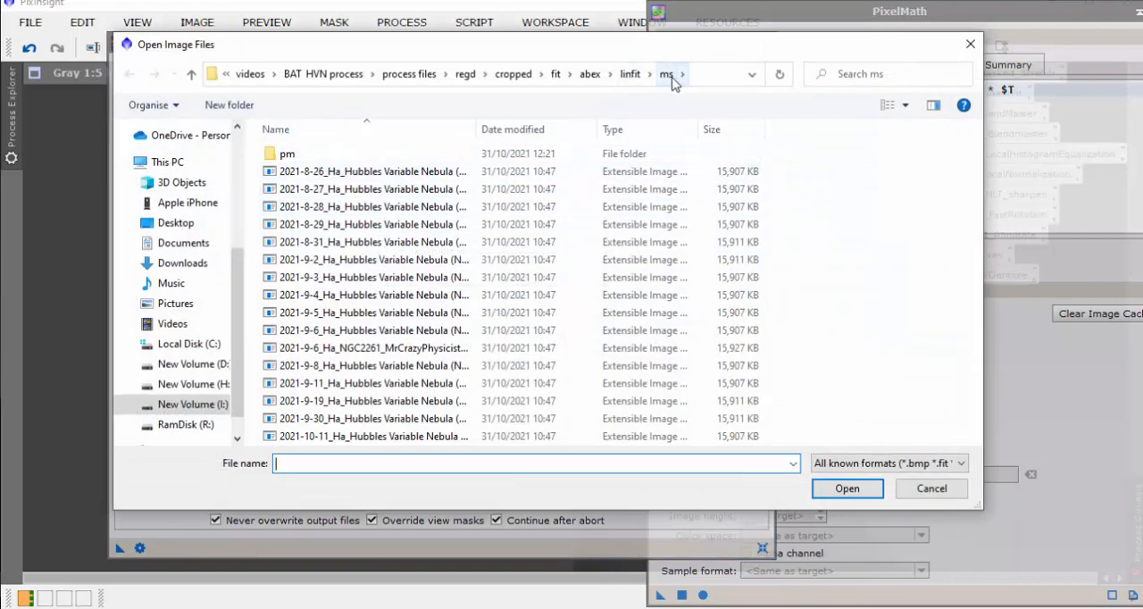
pyautogui.click(379, 170)
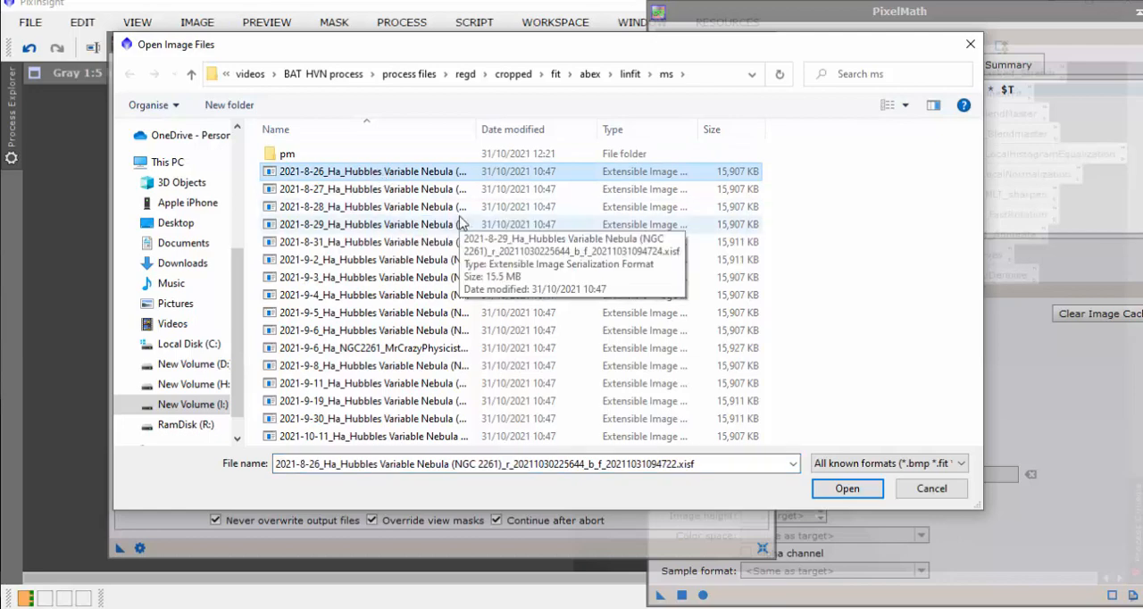
pyautogui.hotkey('ctrl', 'a')
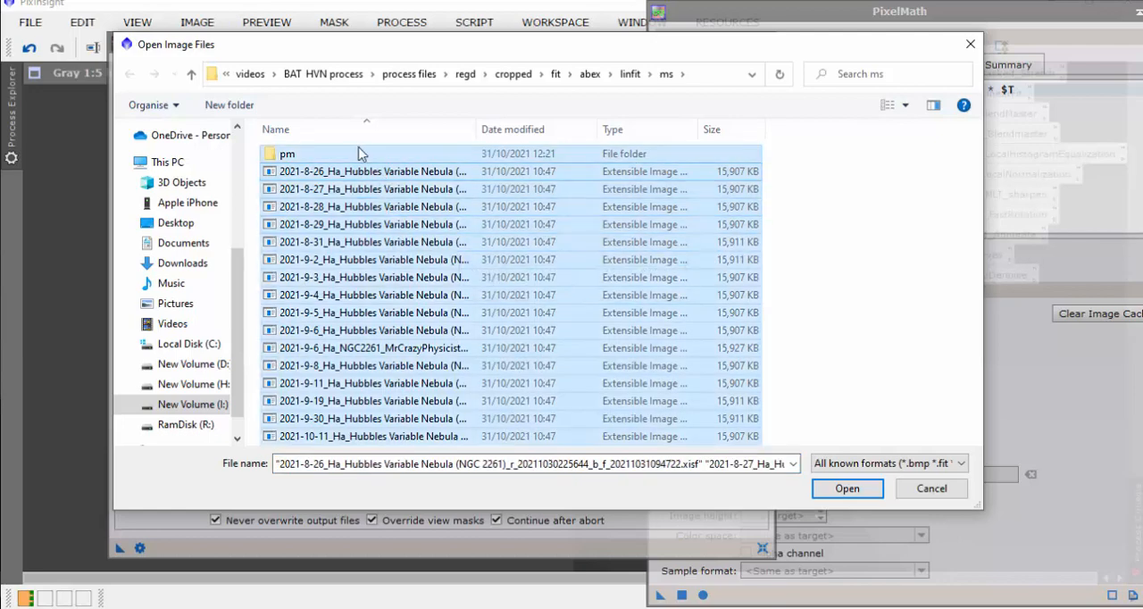
pyautogui.click(817, 482)
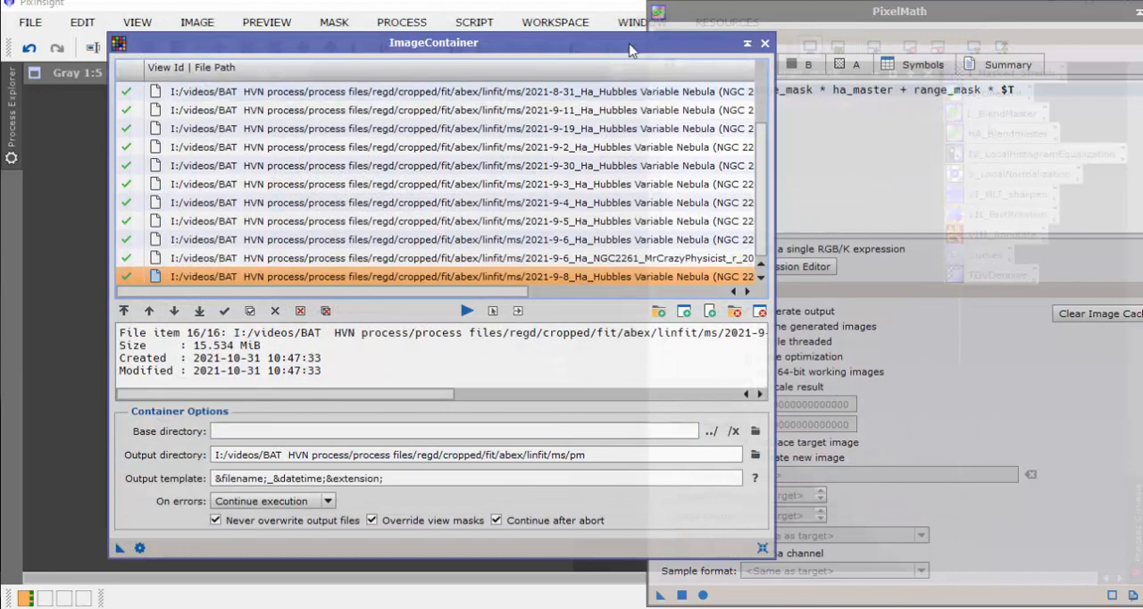
# Step: Try to run the PixelMath blend on all the images in the ImageContainer, with both windows arranged side by side
pyautogui.moveTo(633, 46); pyautogui.dragTo(503, 15)
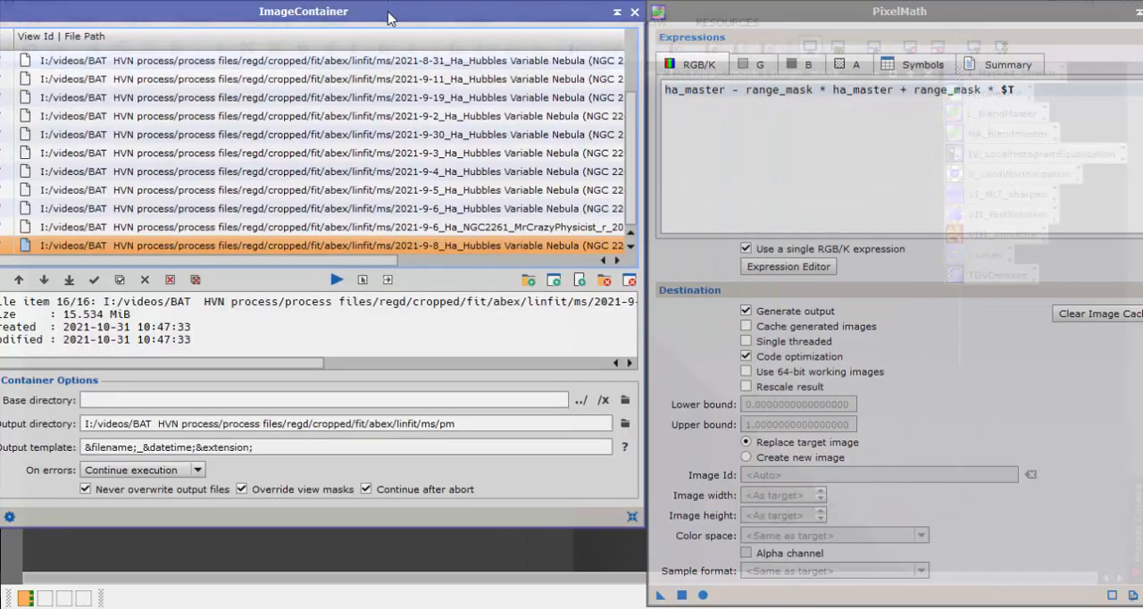
pyautogui.moveTo(390, 8); pyautogui.dragTo(420, 9)
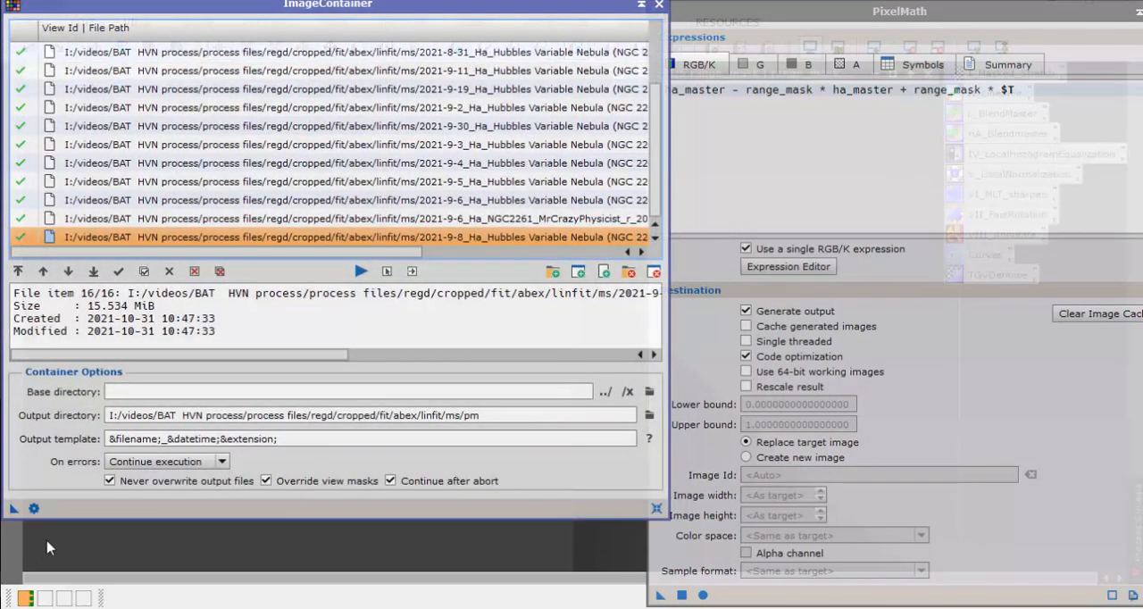
pyautogui.moveTo(162, 565); pyautogui.dragTo(845, 598)
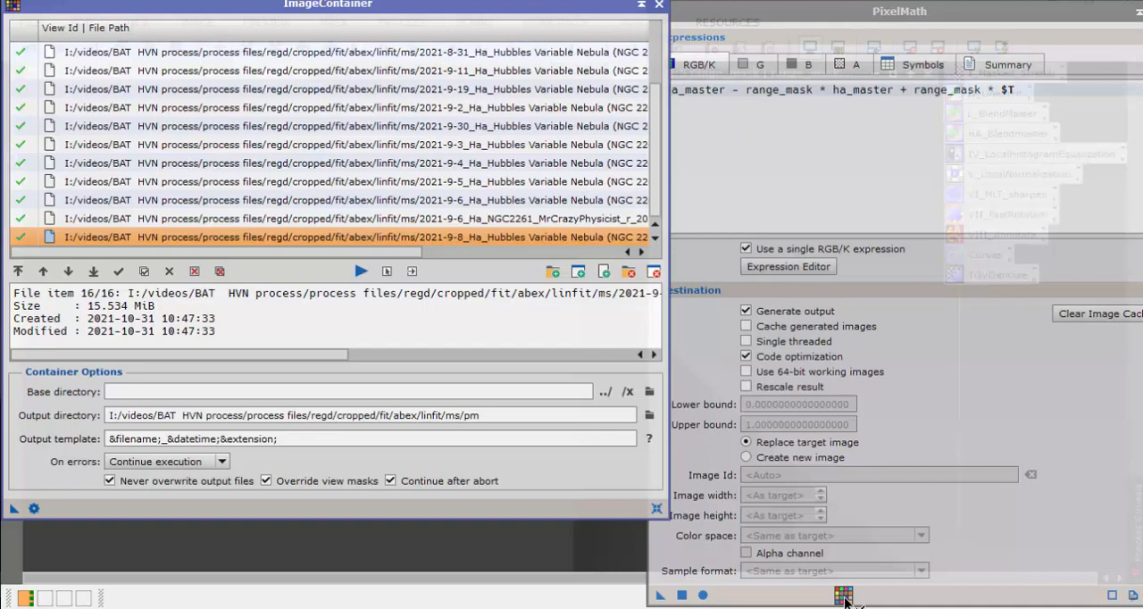
pyautogui.moveTo(845, 601); pyautogui.dragTo(848, 602)
pyautogui.moveTo(848, 602); pyautogui.dragTo(361, 525)
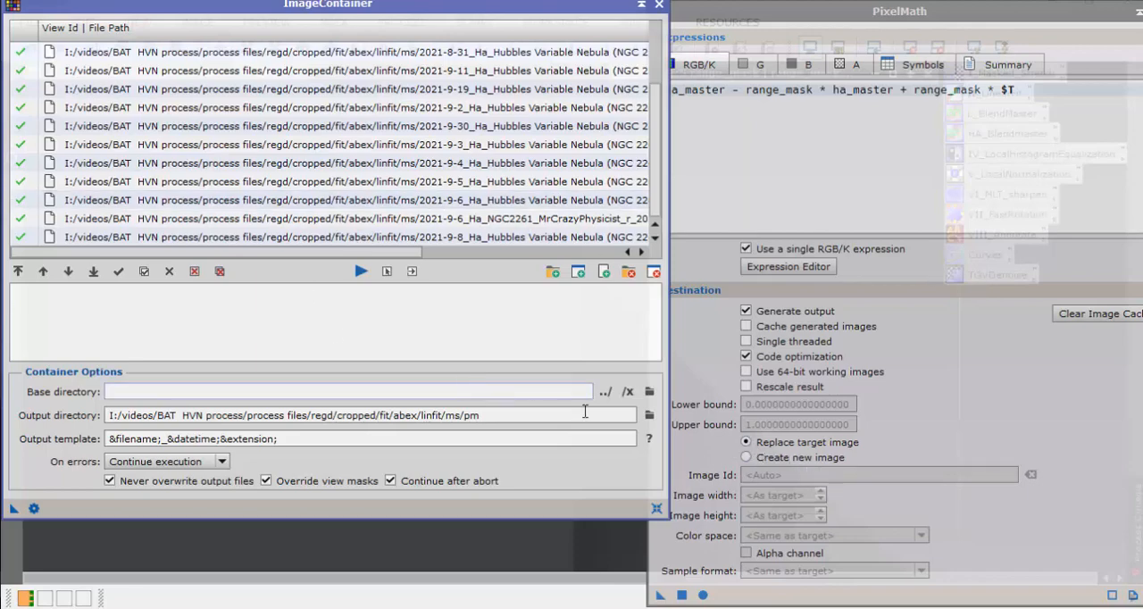
pyautogui.moveTo(533, 10); pyautogui.dragTo(553, 27)
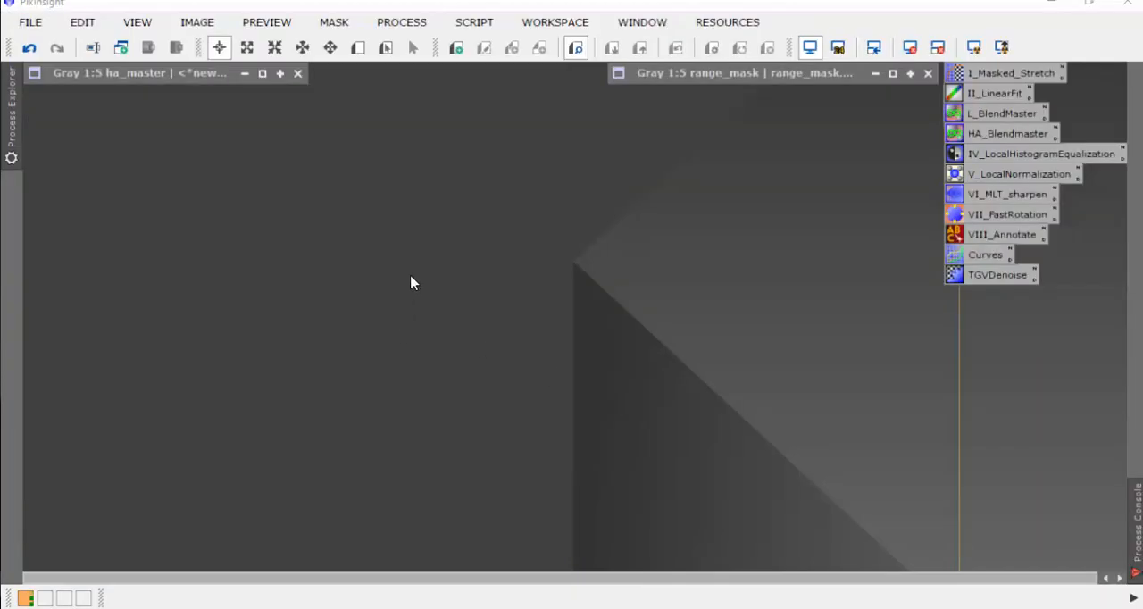
# Step: Open the blended 2021-8-28, 2021-9-30 and 2021-10-11 Ha images from the pm folder and compare them side by side
pyautogui.hotkey('ctrl', 'o')
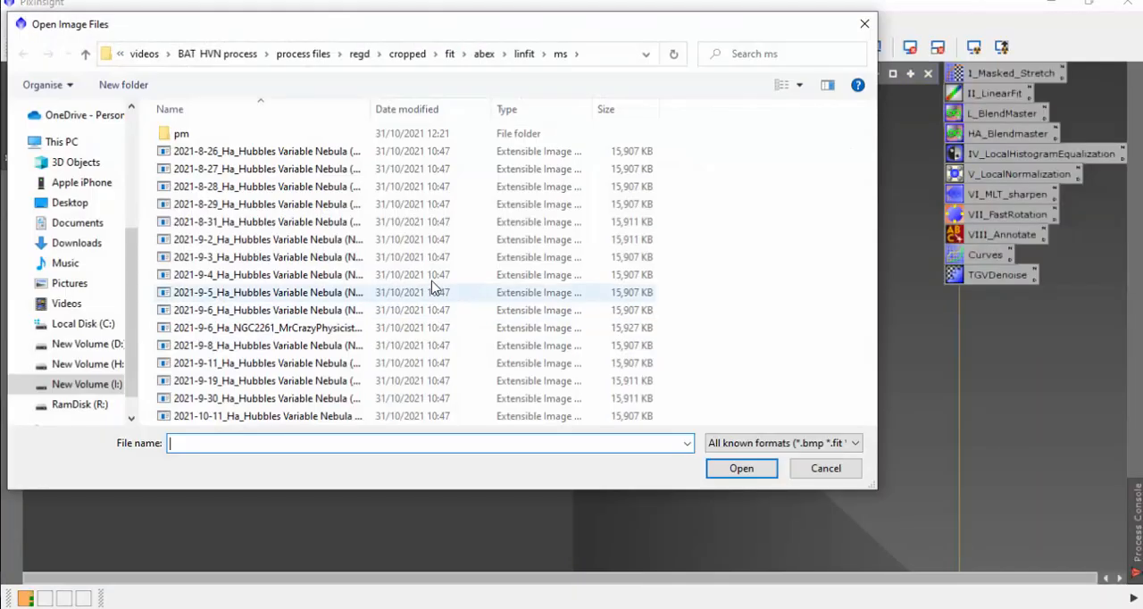
pyautogui.doubleClick(259, 185)
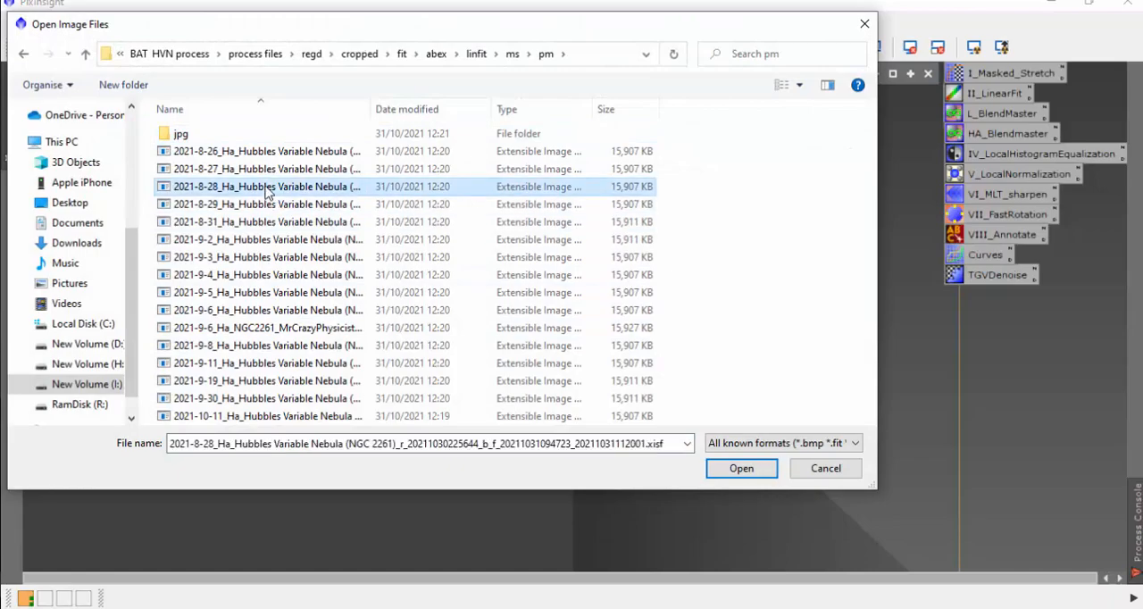
pyautogui.moveTo(674, 235); pyautogui.dragTo(163, 148)
pyautogui.hotkey('ctrl', 'o')
pyautogui.doubleClick(298, 401)
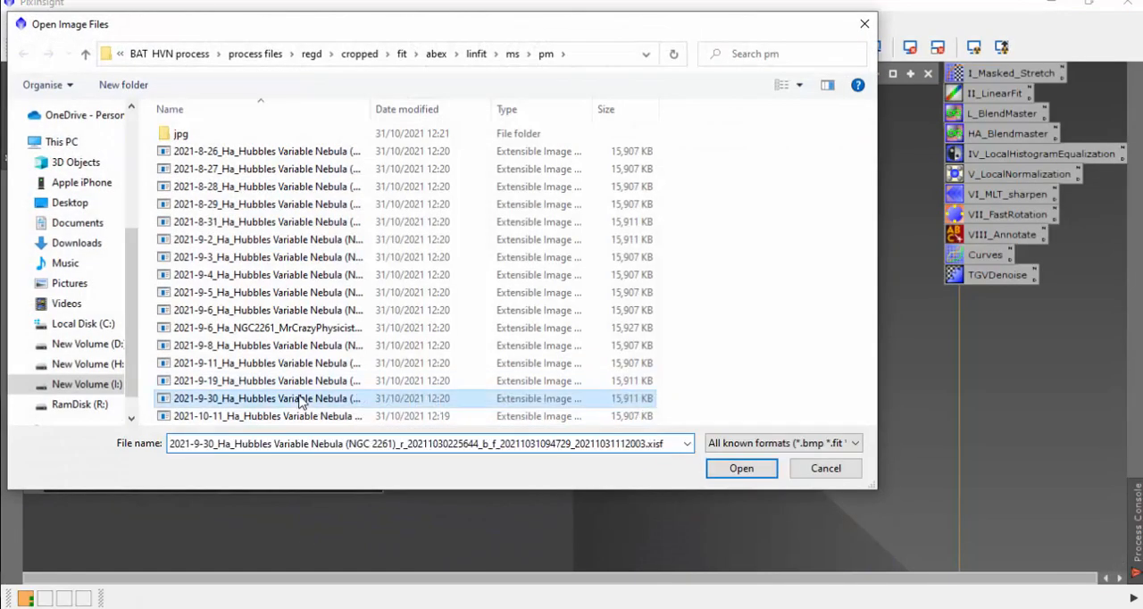
pyautogui.moveTo(741, 74); pyautogui.dragTo(587, 146)
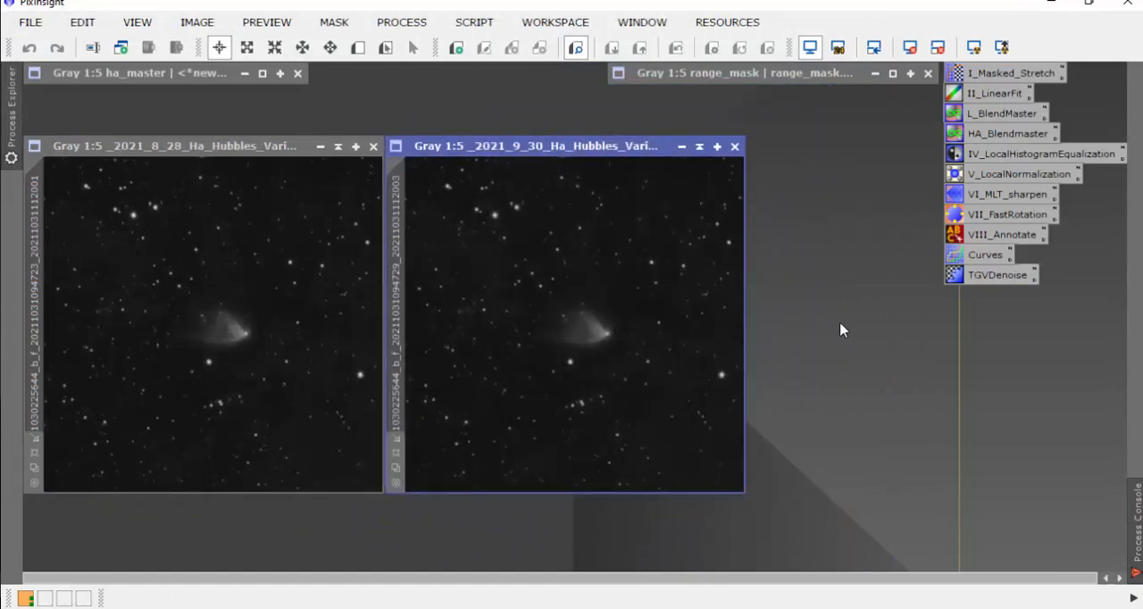
pyautogui.hotkey('ctrl', 'o')
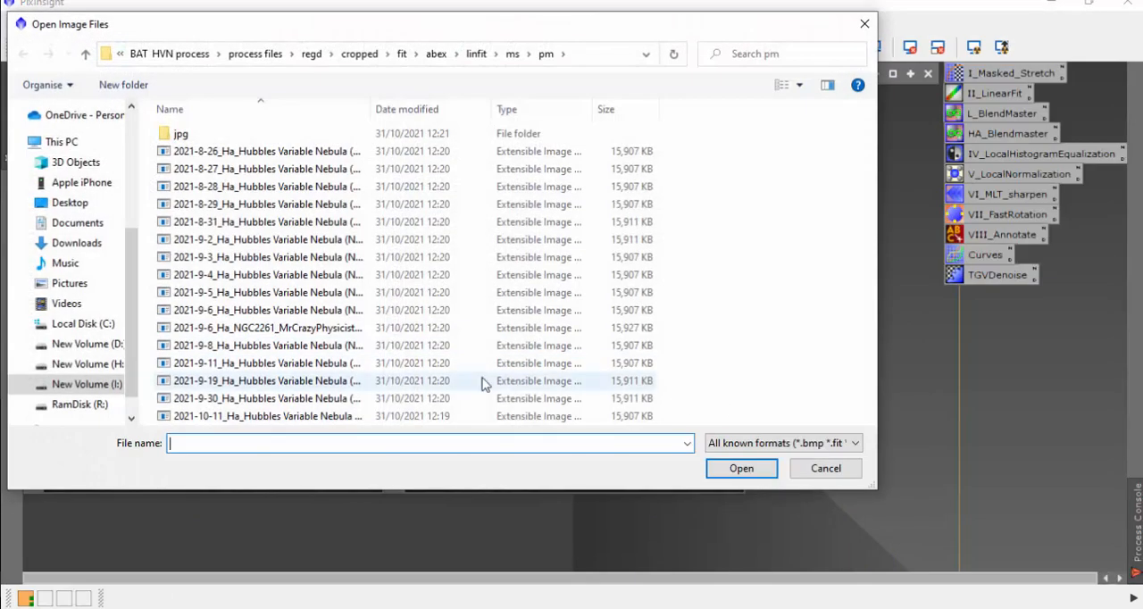
pyautogui.doubleClick(352, 416)
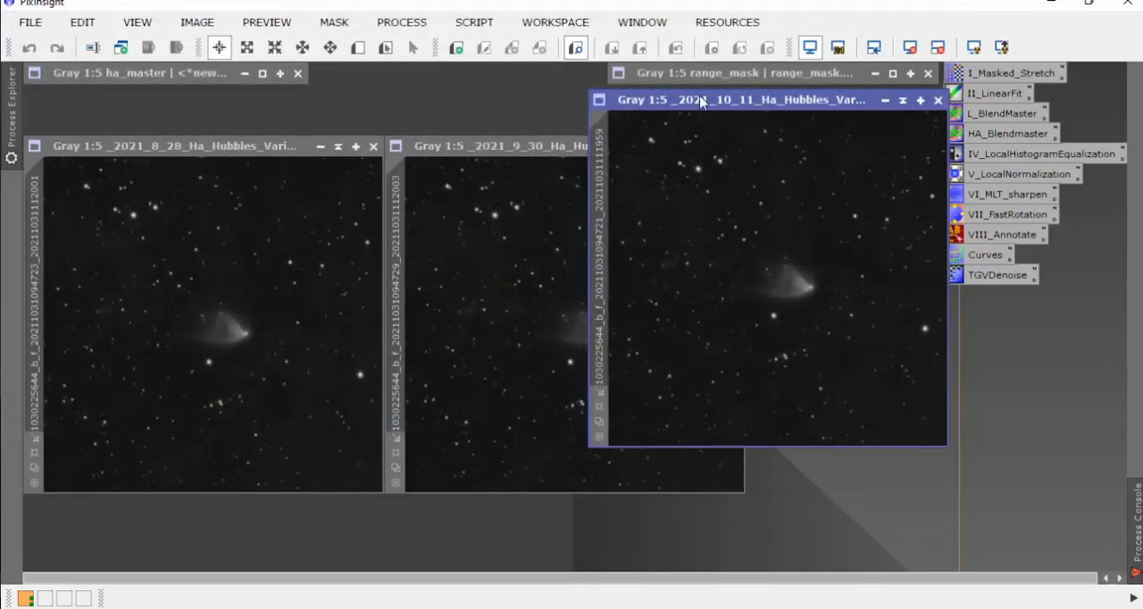
pyautogui.moveTo(706, 100); pyautogui.dragTo(864, 146)
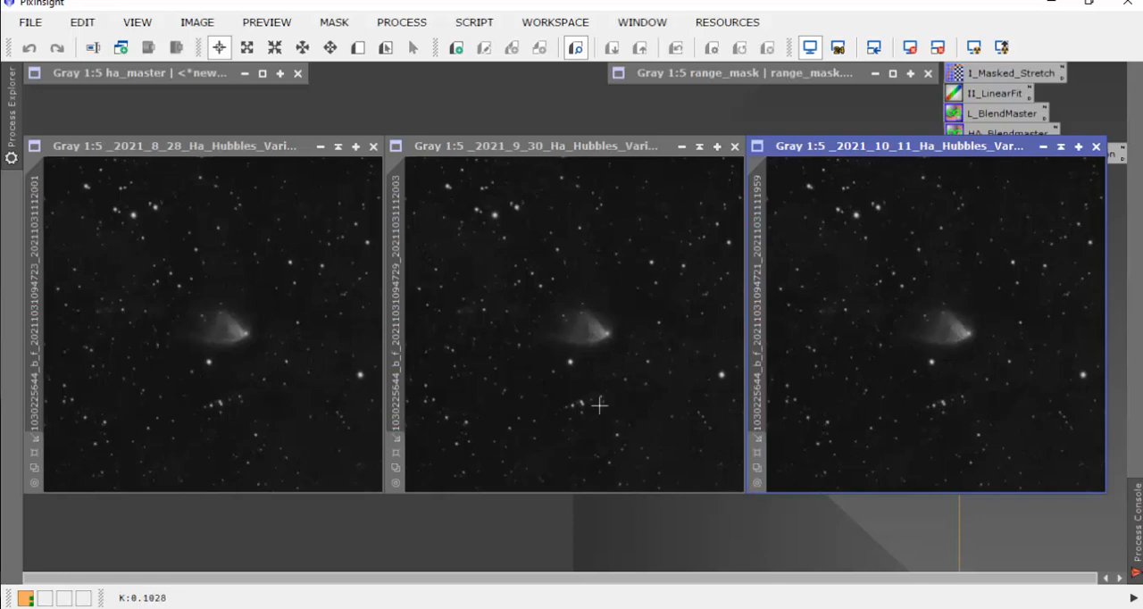
# Step: Expand the ha_master image to compare it with the blended Ha images, and collapse it again
pyautogui.doubleClick(169, 73)
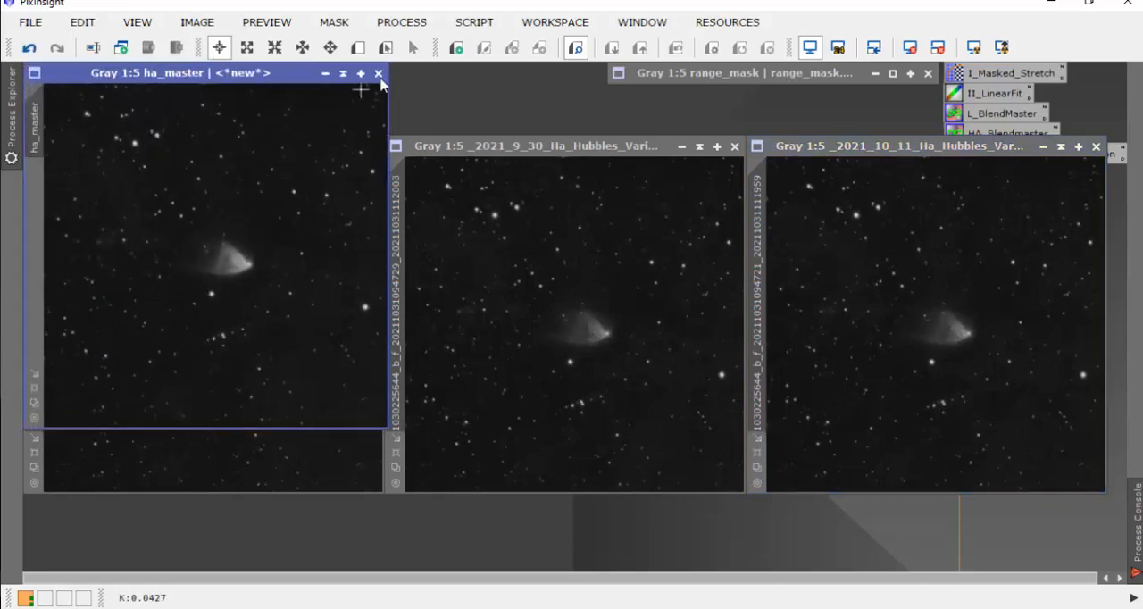
pyautogui.click(343, 74)
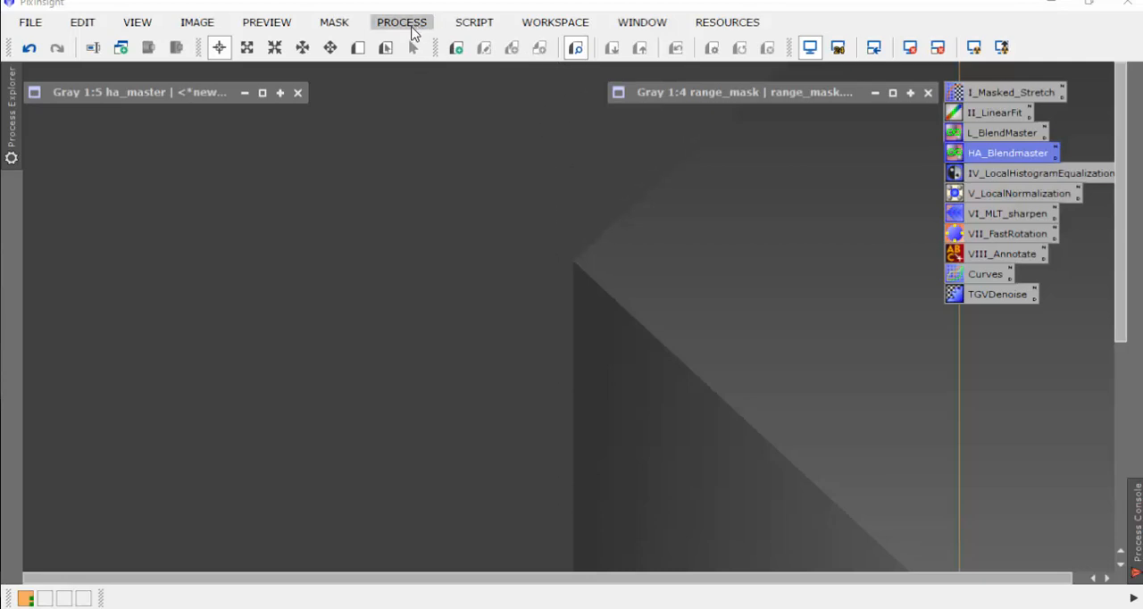
# Step: Load all the blended Ha images from the pm folder into the BatchFormatConversion script
pyautogui.click(546, 27)
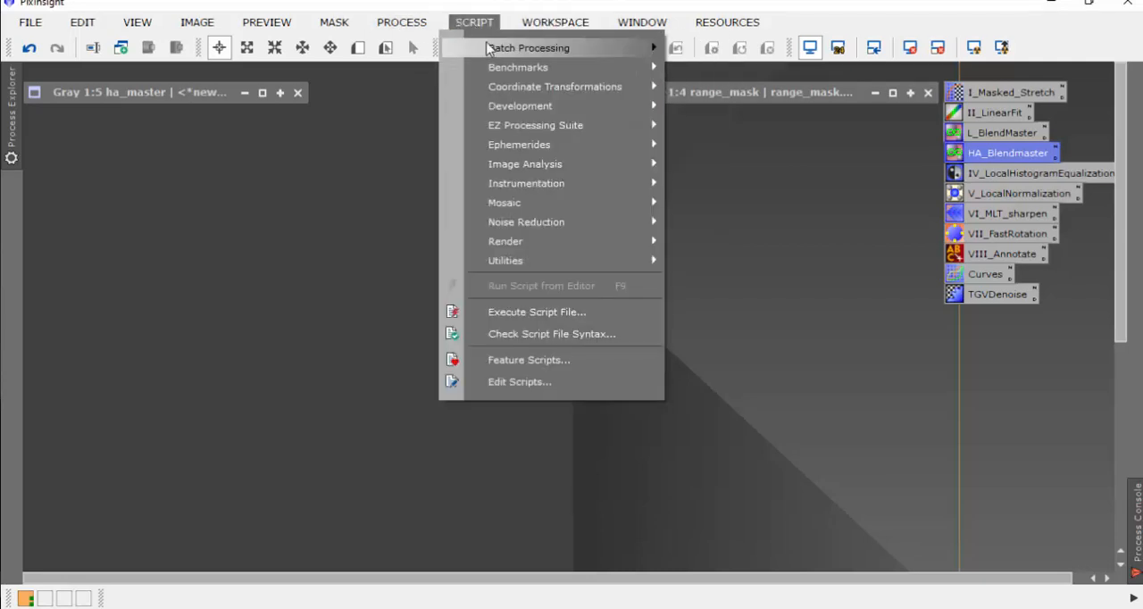
pyautogui.moveTo(527, 49)
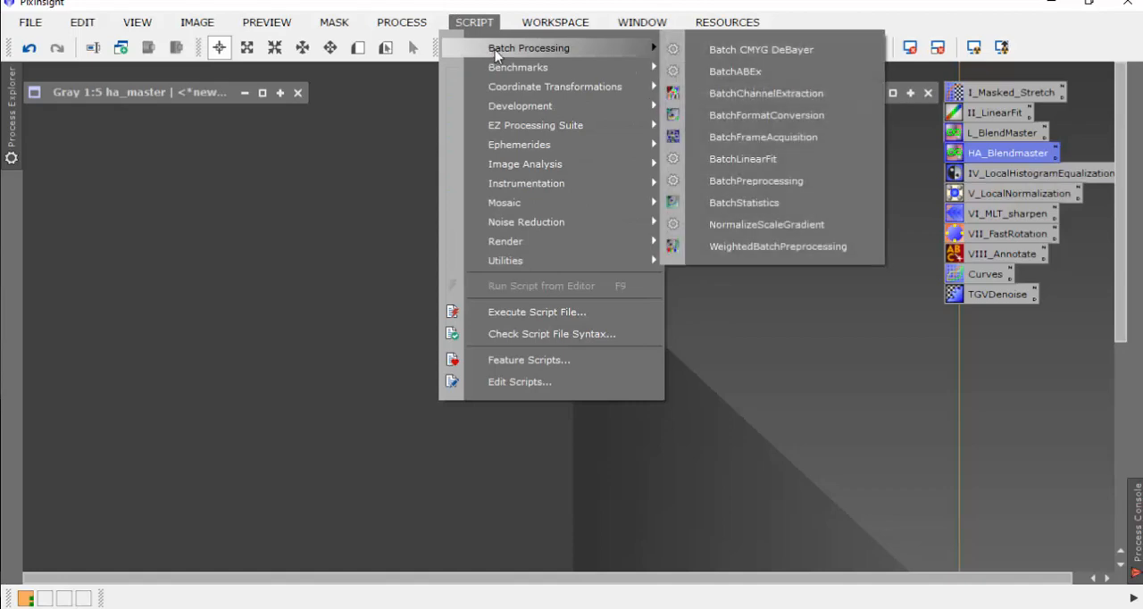
pyautogui.click(730, 115)
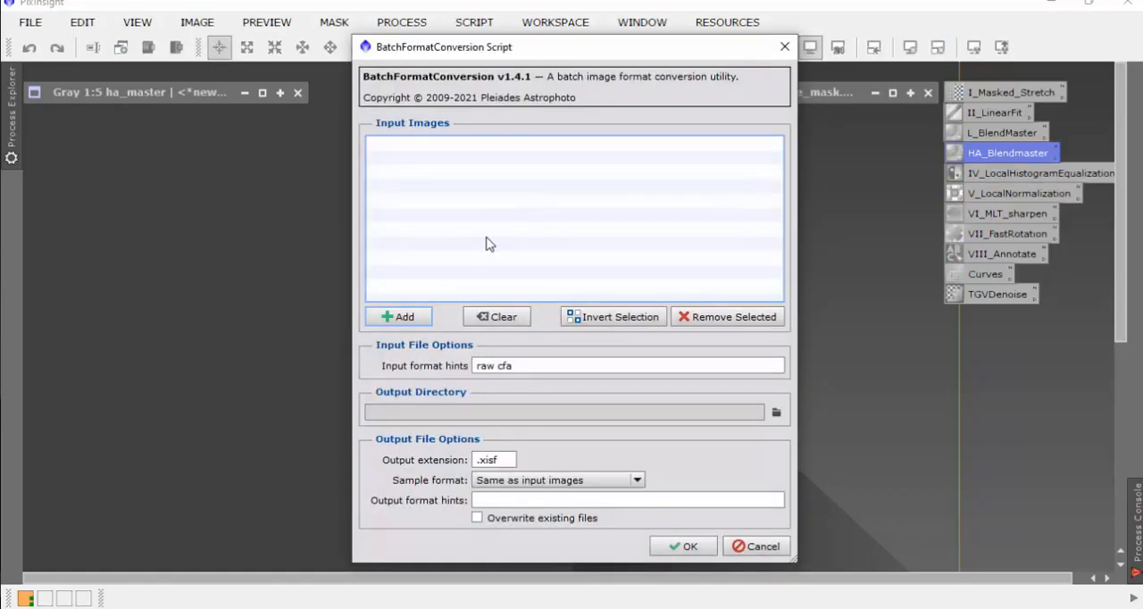
pyautogui.click(399, 317)
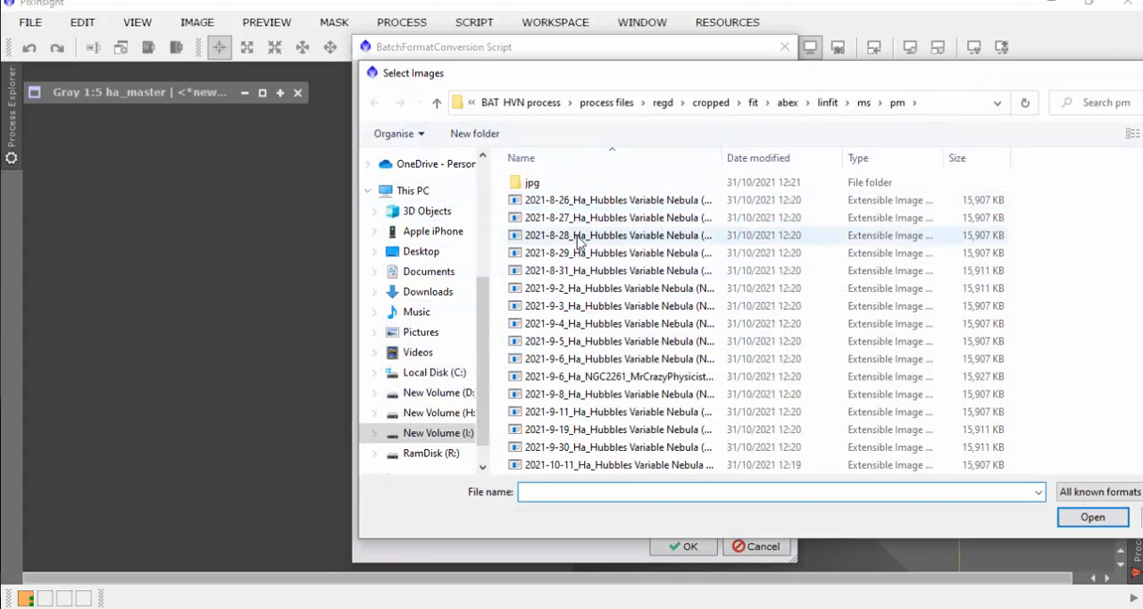
pyautogui.click(536, 202)
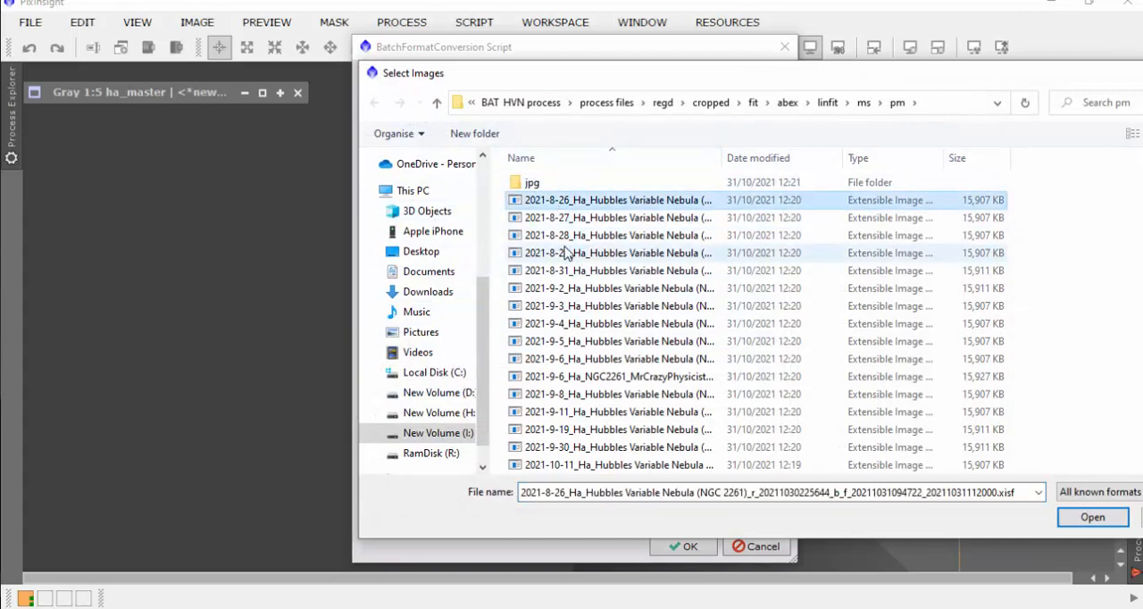
pyautogui.hotkey('ctrl', 'a')
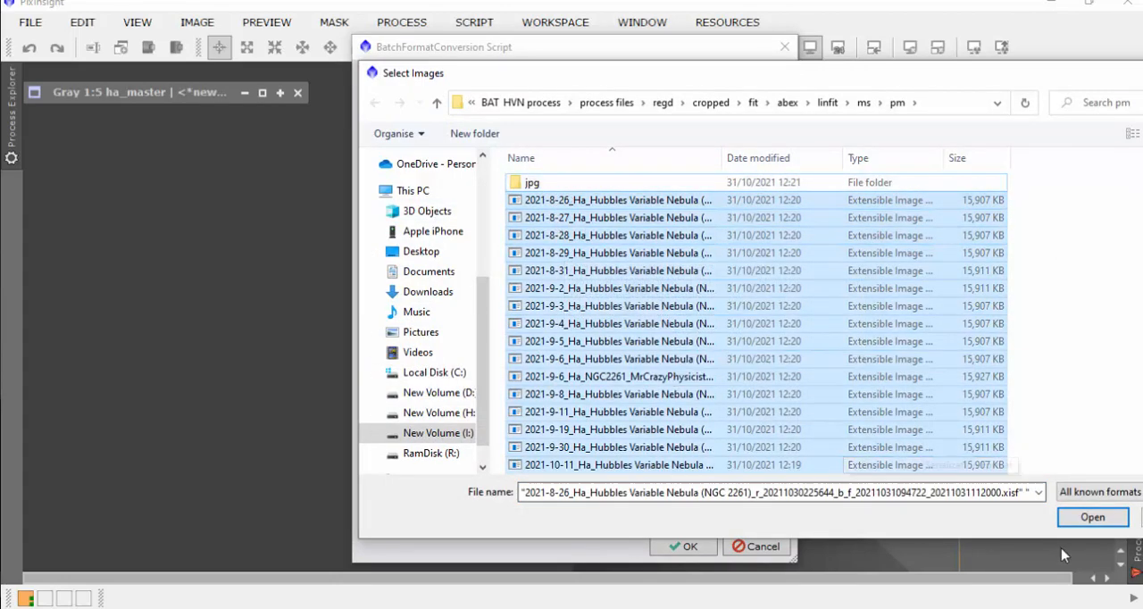
pyautogui.click(1091, 521)
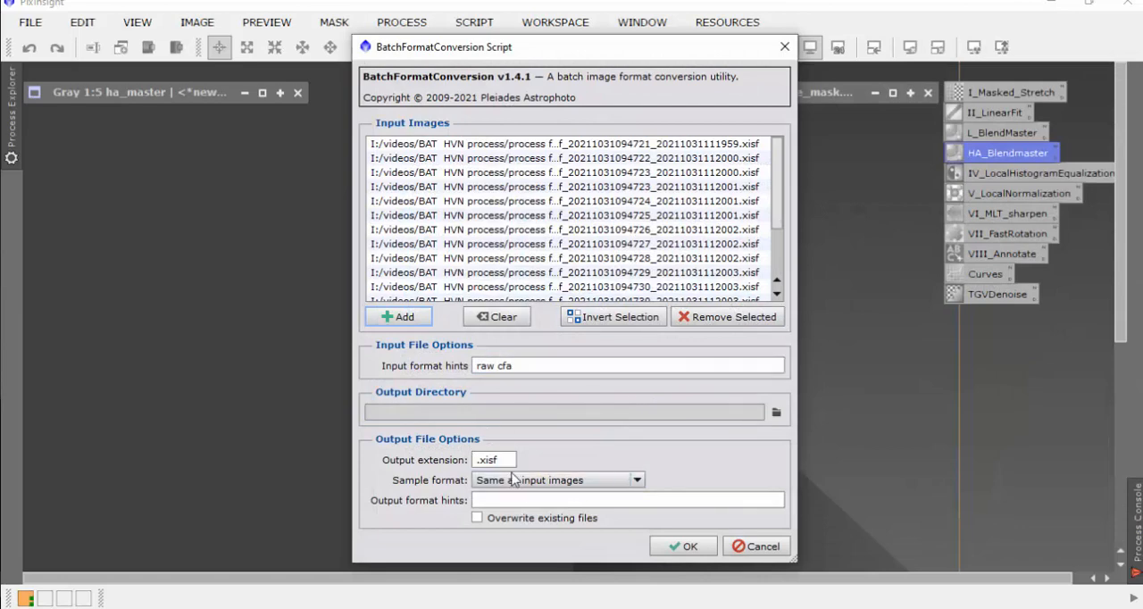
# Step: Convert the loaded images to .jpg, saving them to the jpg folder inside linfit/ms/pm
pyautogui.doubleClick(483, 461)
pyautogui.write('jpg')
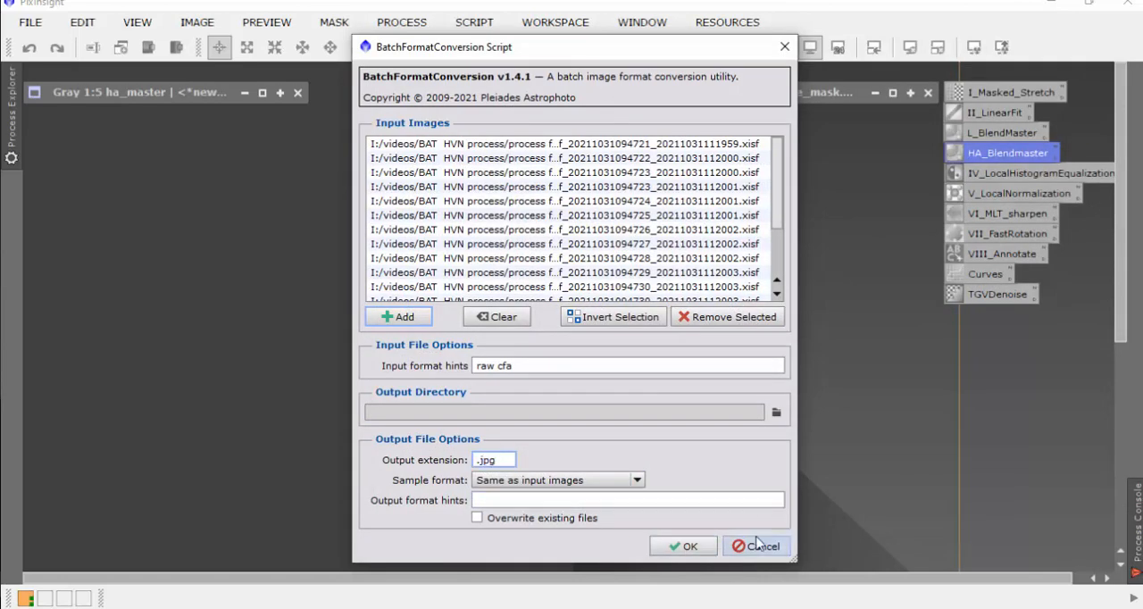
pyautogui.click(776, 412)
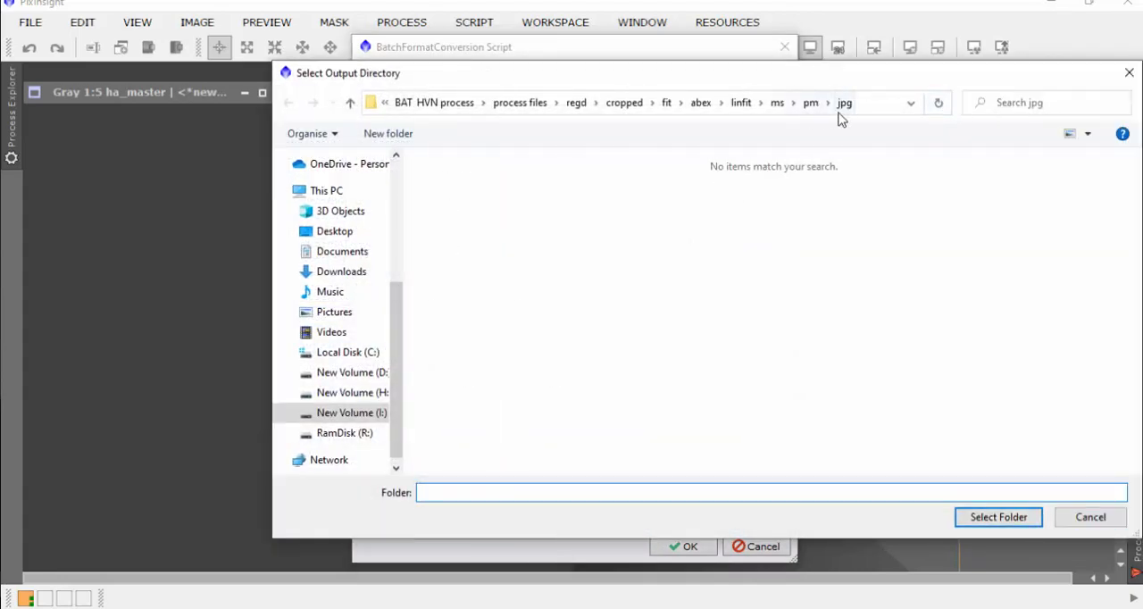
pyautogui.click(986, 517)
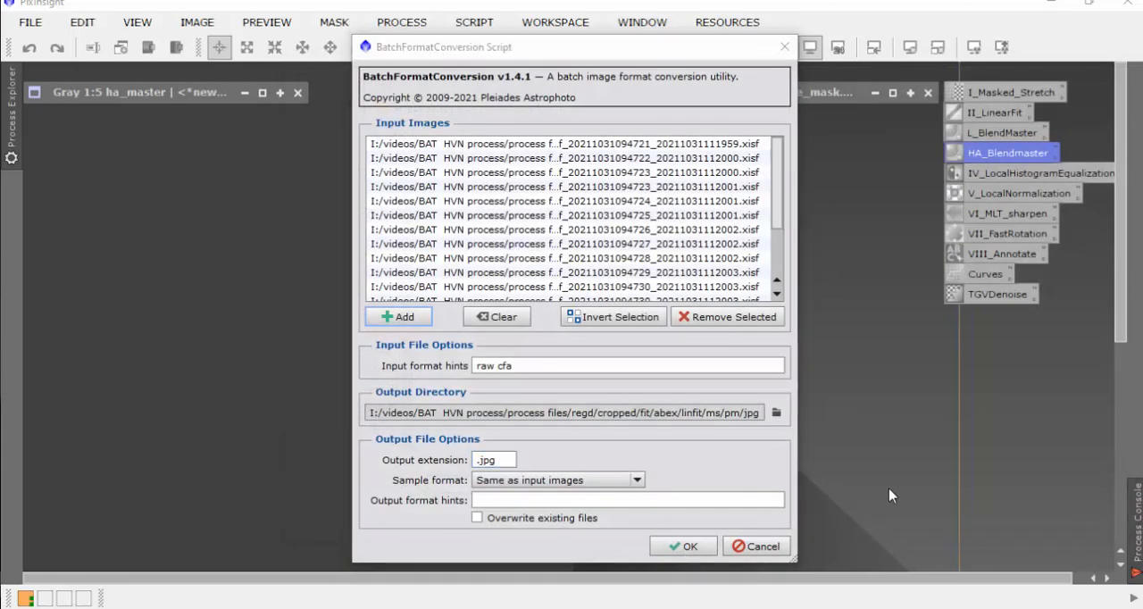
pyautogui.click(684, 547)
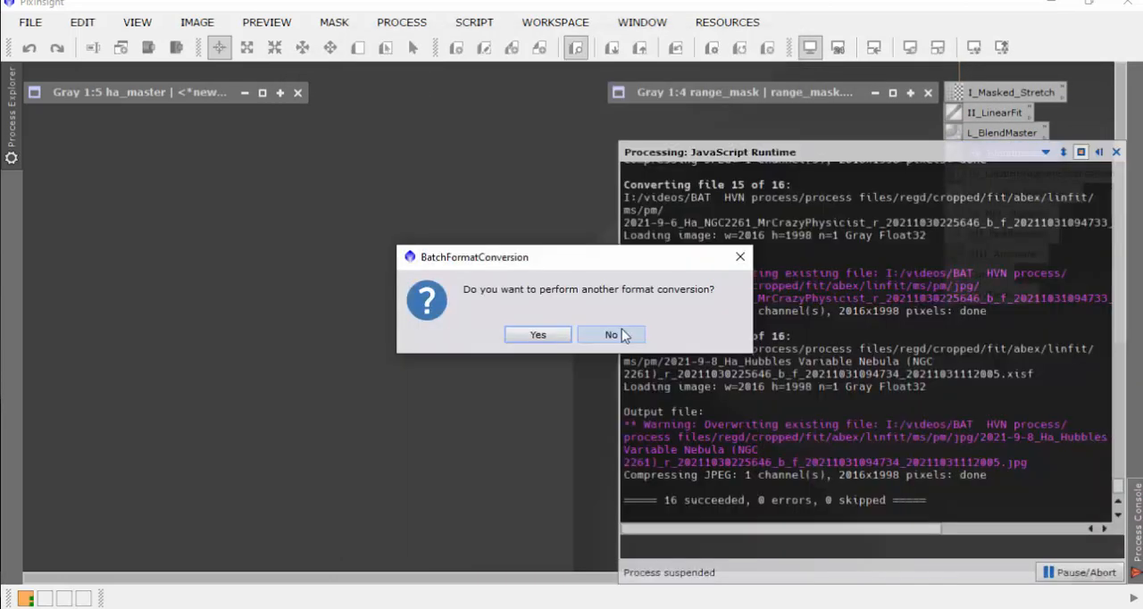
pyautogui.click(612, 334)
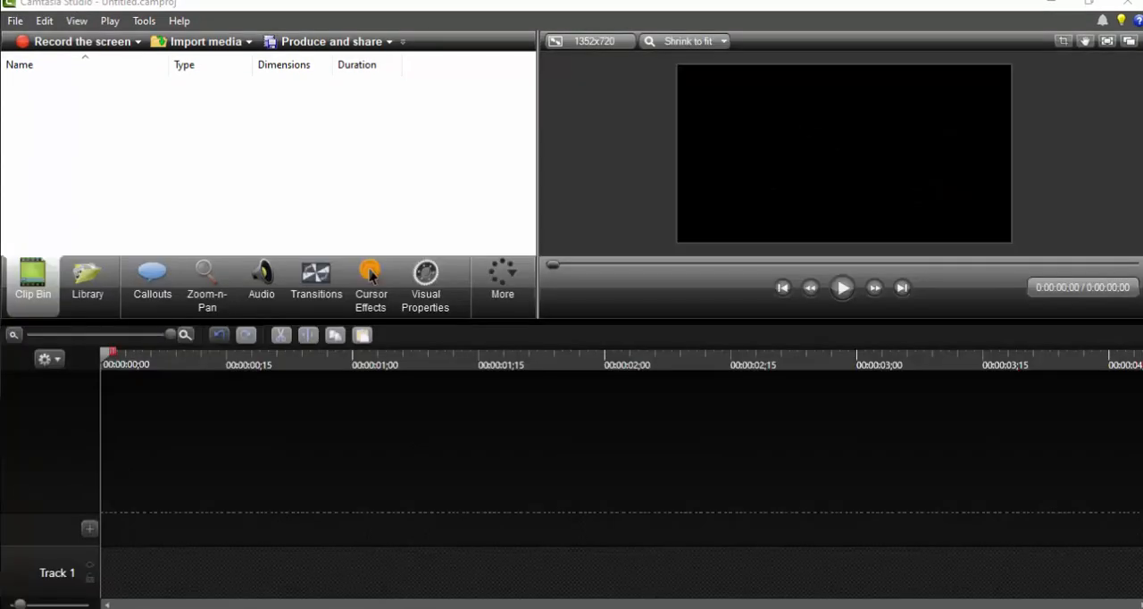
# Step: Switch to Camtasia Studio and import all the converted JPG images from the pm/jpg folder into the Clip Bin
pyautogui.moveTo(1142, 188); pyautogui.dragTo(636, 72)
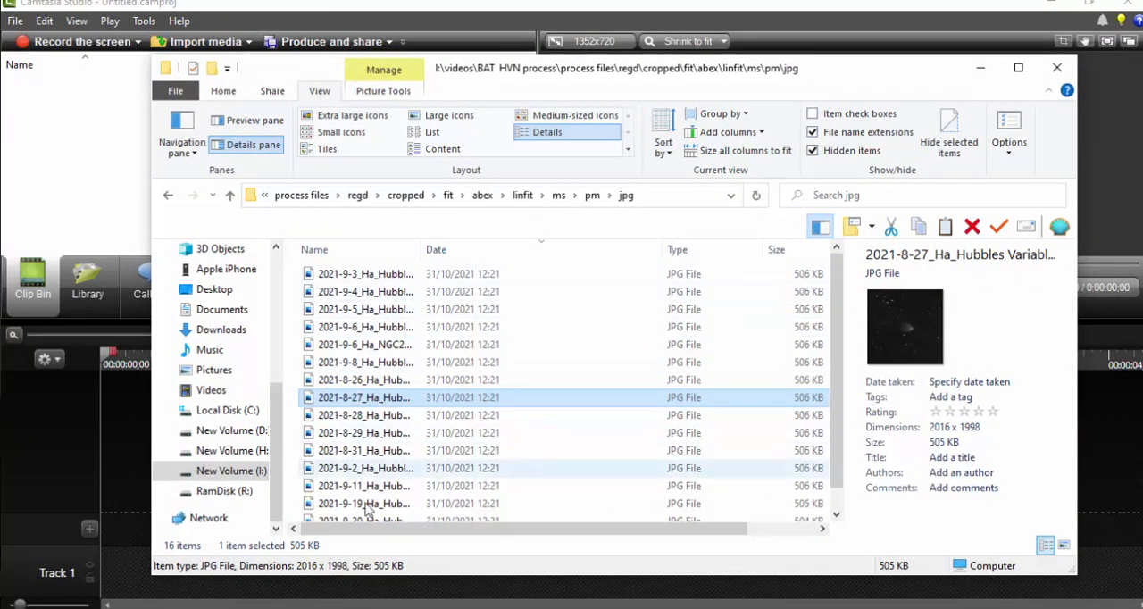
pyautogui.click(625, 198)
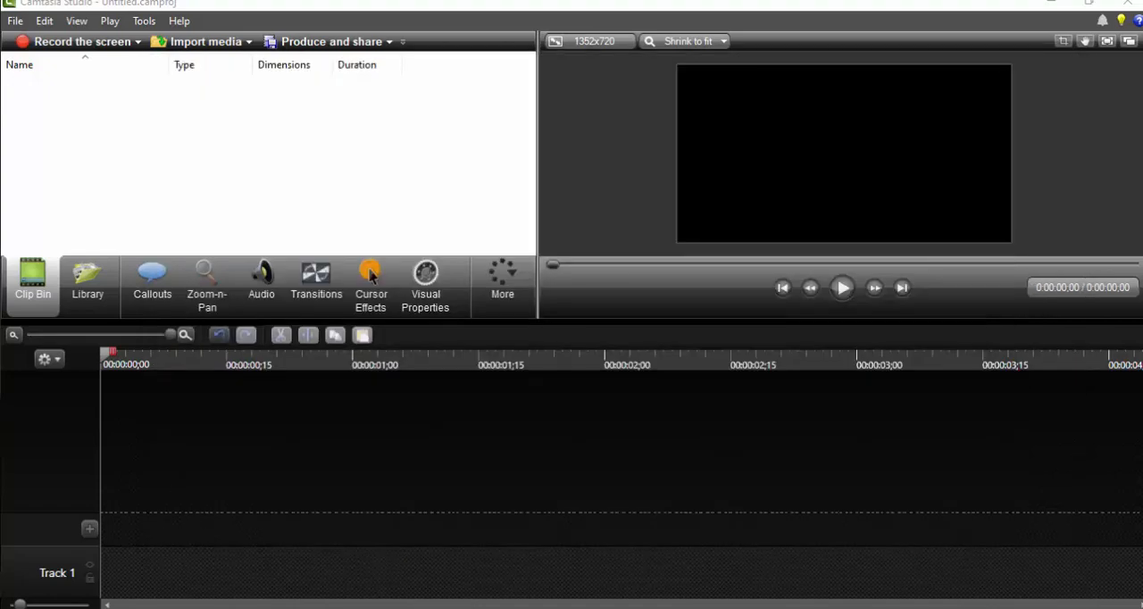
pyautogui.moveTo(442, 233); pyautogui.dragTo(263, 185)
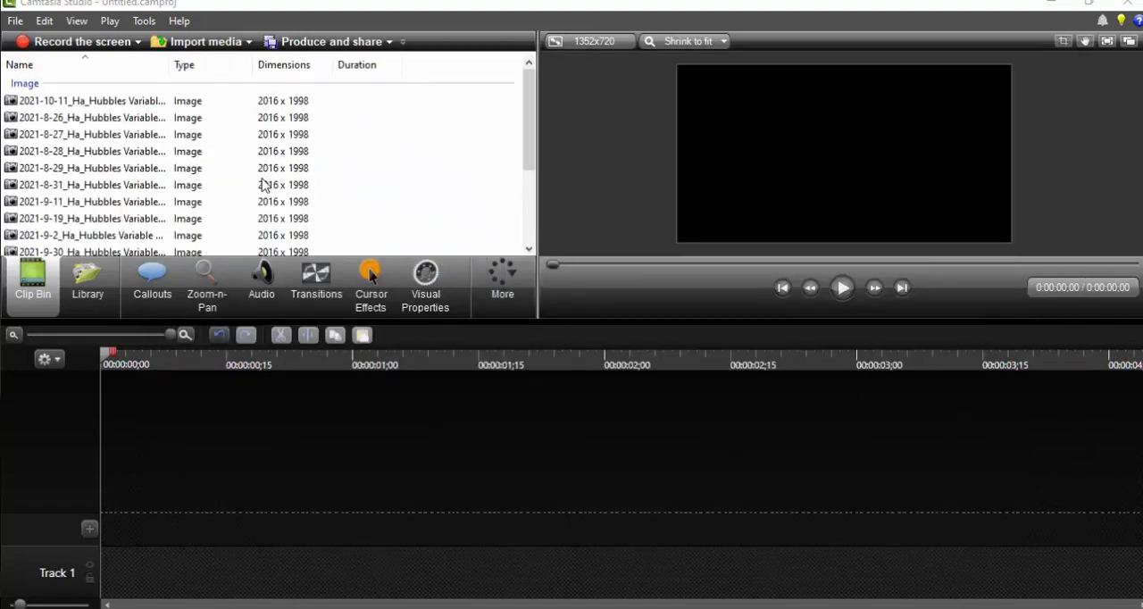
# Step: Add all the imported Ha images to Track 1 of the timeline
pyautogui.click(119, 152)
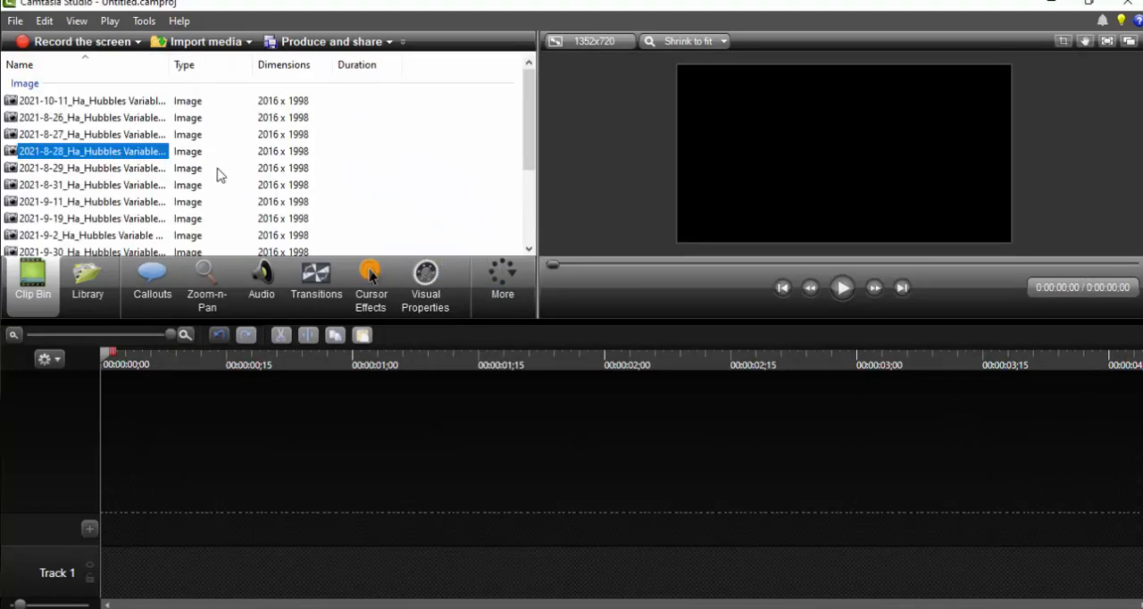
pyautogui.hotkey('ctrl', 'a')
pyautogui.rightClick(126, 164)
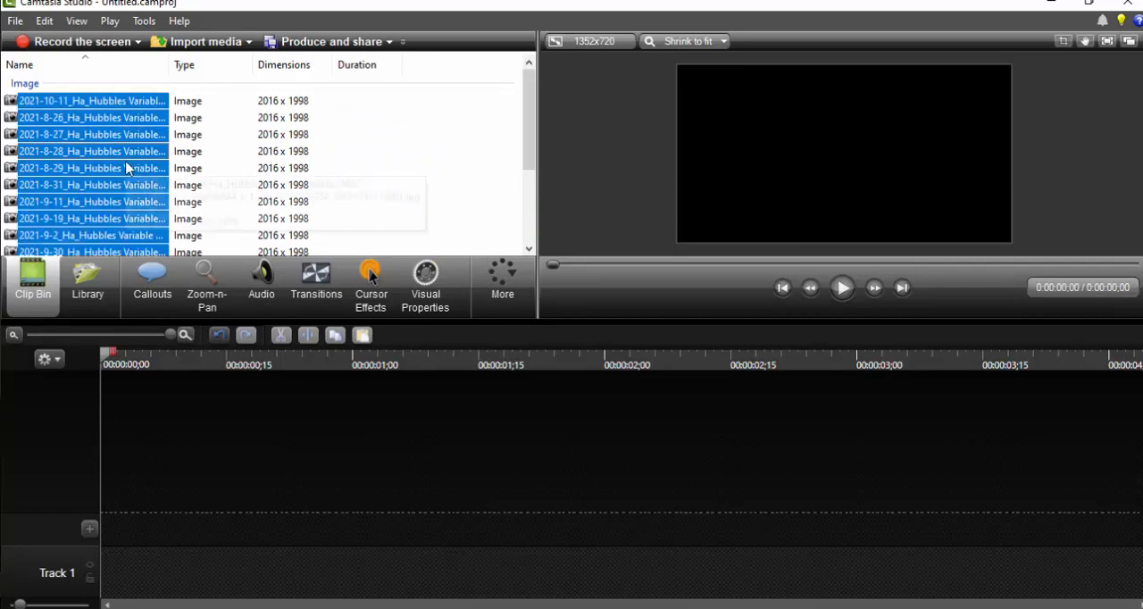
pyautogui.click(179, 173)
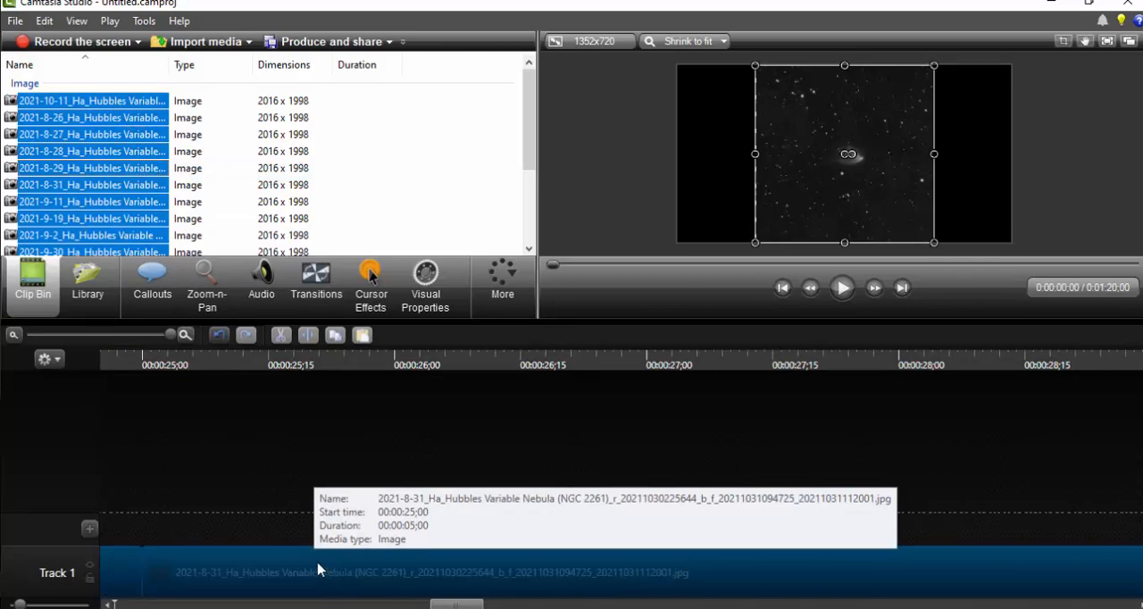
# Step: Set the duration of every image clip on Track 1 to 1 second
pyautogui.rightClick(247, 564)
pyautogui.click(301, 532)
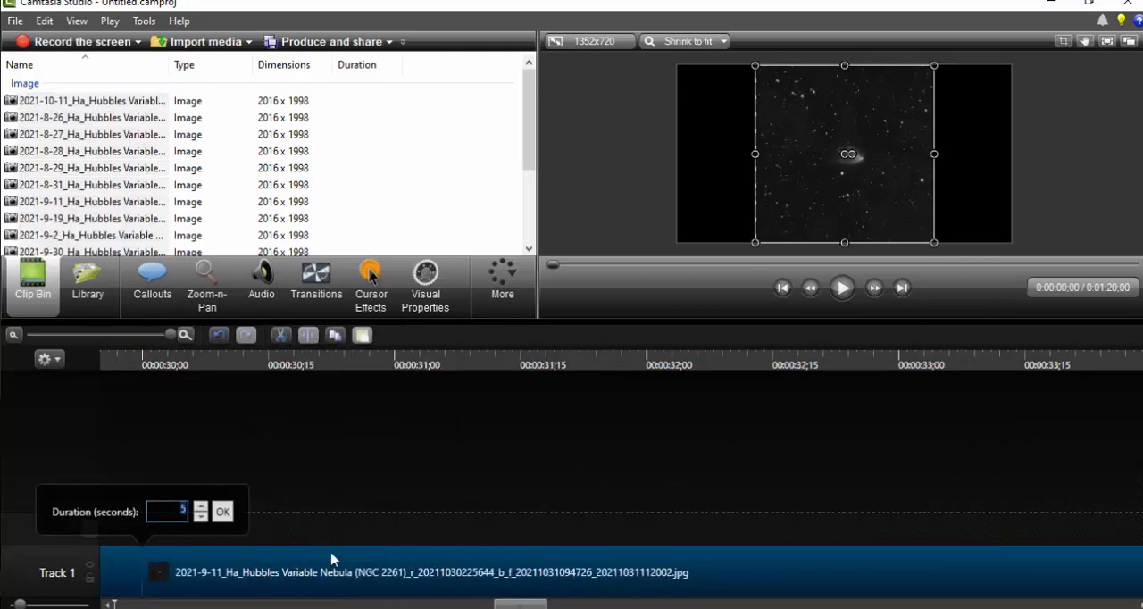
pyautogui.click(201, 517)
pyautogui.click(223, 512)
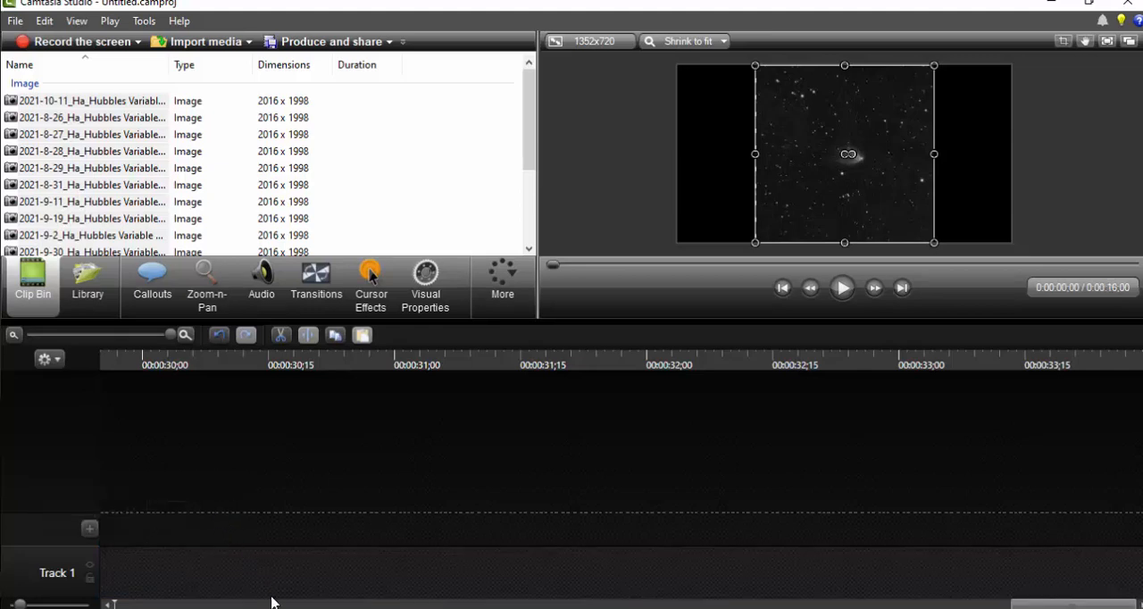
# Step: Show the whole image sequence on the timeline and play it from the beginning
pyautogui.moveTo(1043, 605); pyautogui.dragTo(130, 574)
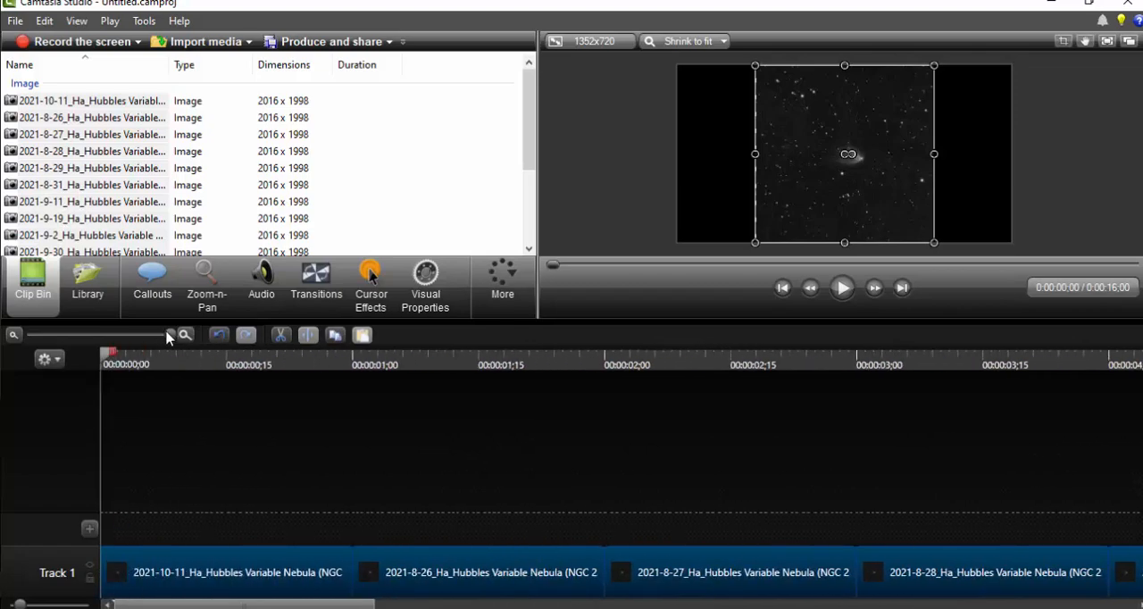
pyautogui.moveTo(170, 334); pyautogui.dragTo(102, 352)
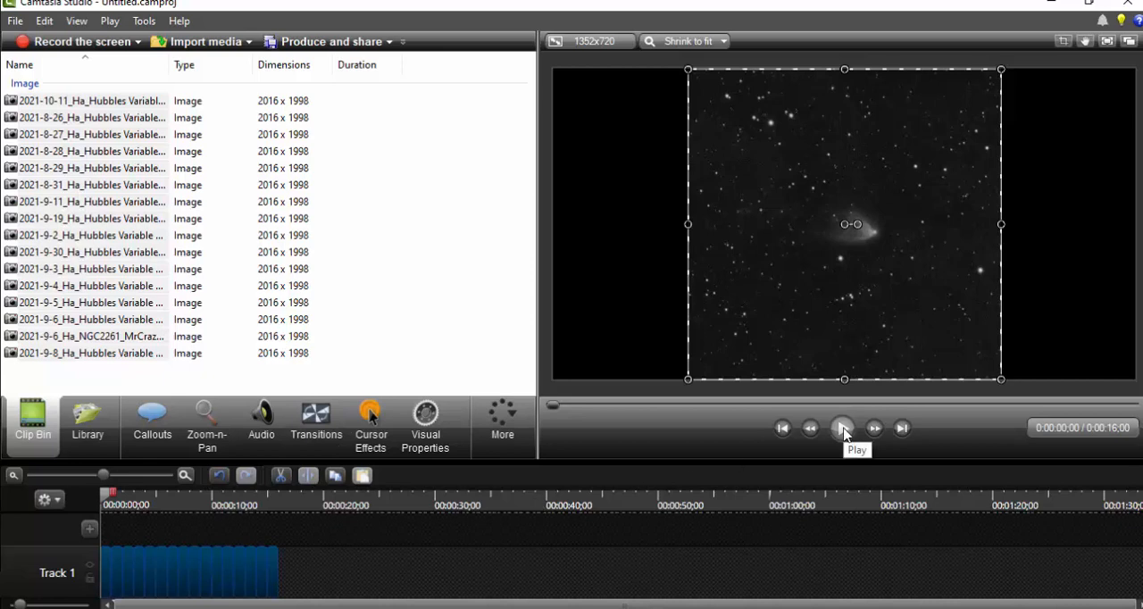
pyautogui.click(844, 431)
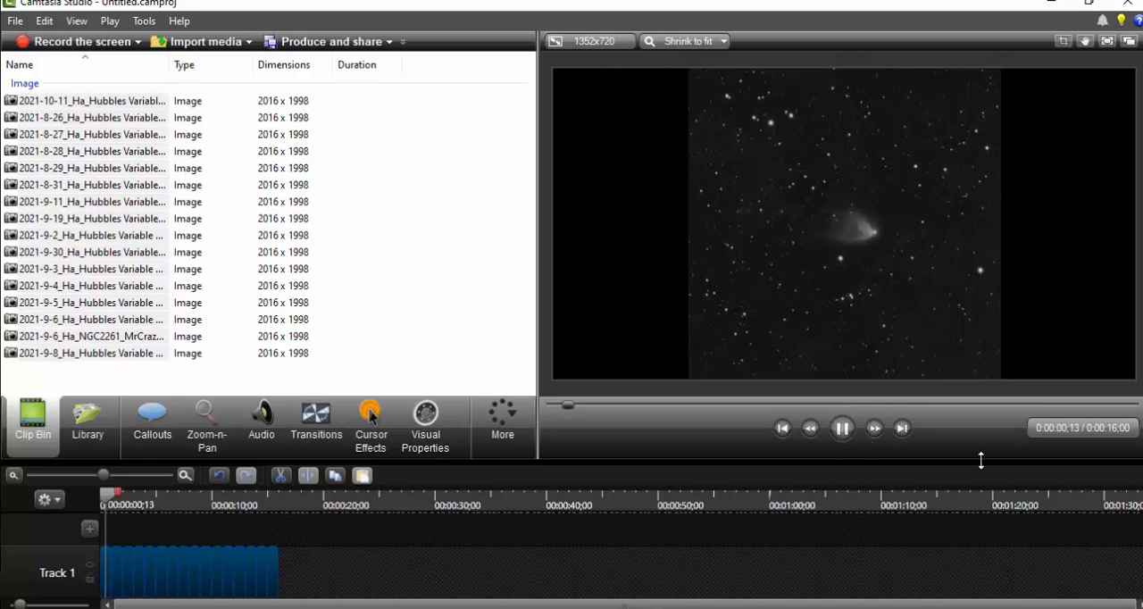